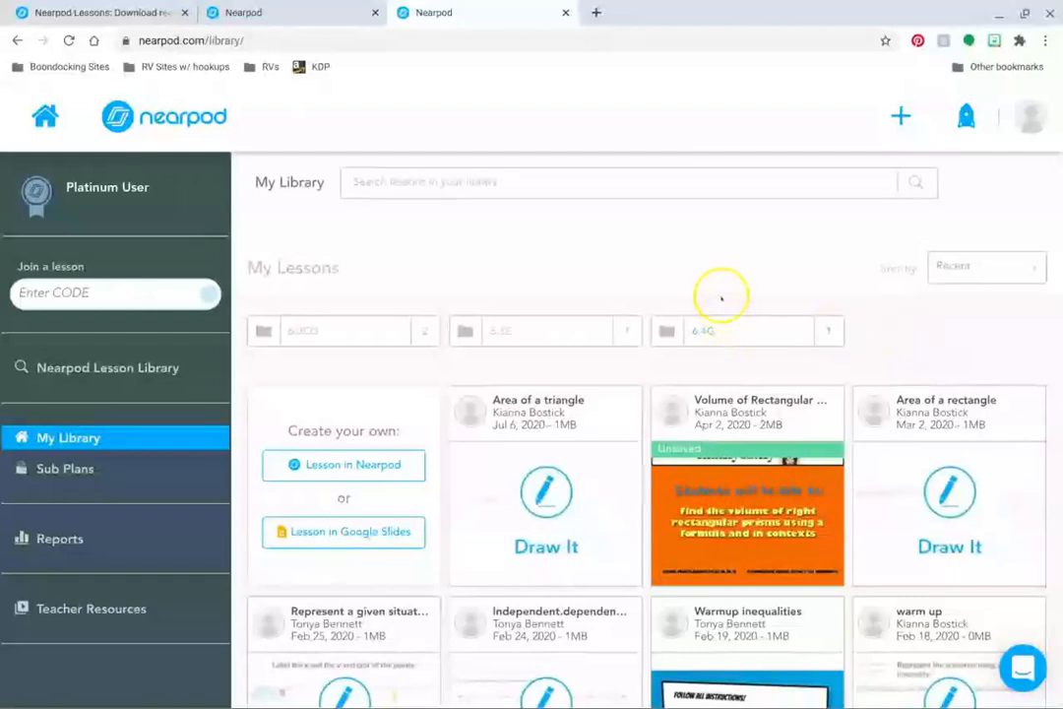
Browse the saved lessons in My Library and view the options for creating new content
{"action": "scroll", "coordinate": [718, 299], "scroll_direction": "down", "scroll_amount": 5}
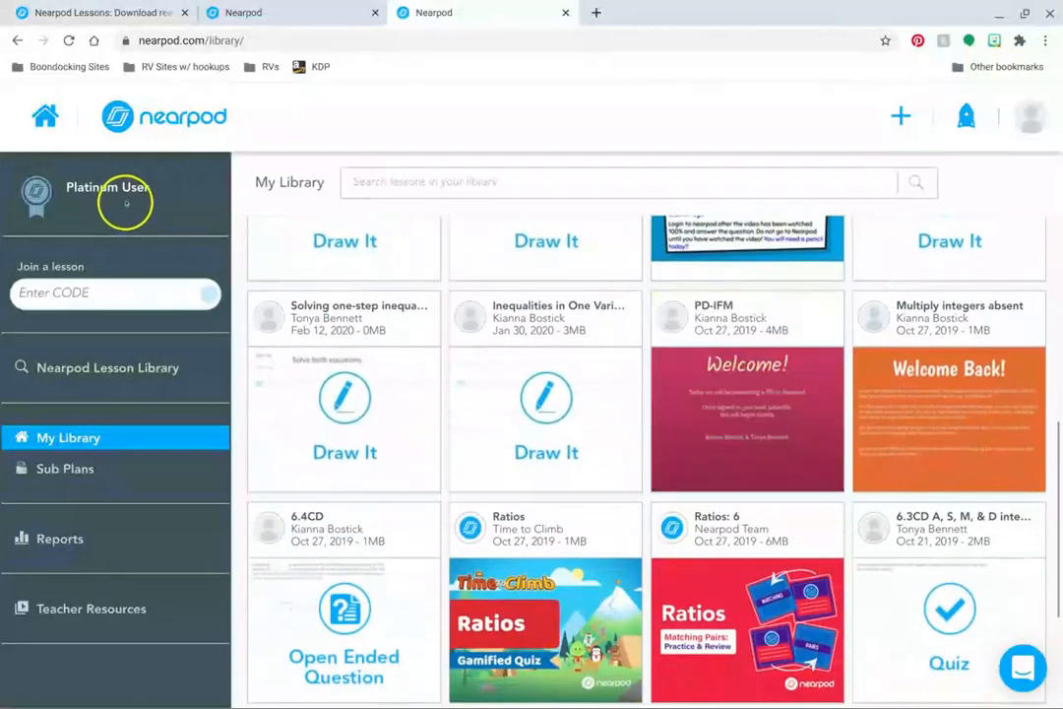
{"action": "scroll", "coordinate": [418, 311], "scroll_direction": "up", "scroll_amount": 2}
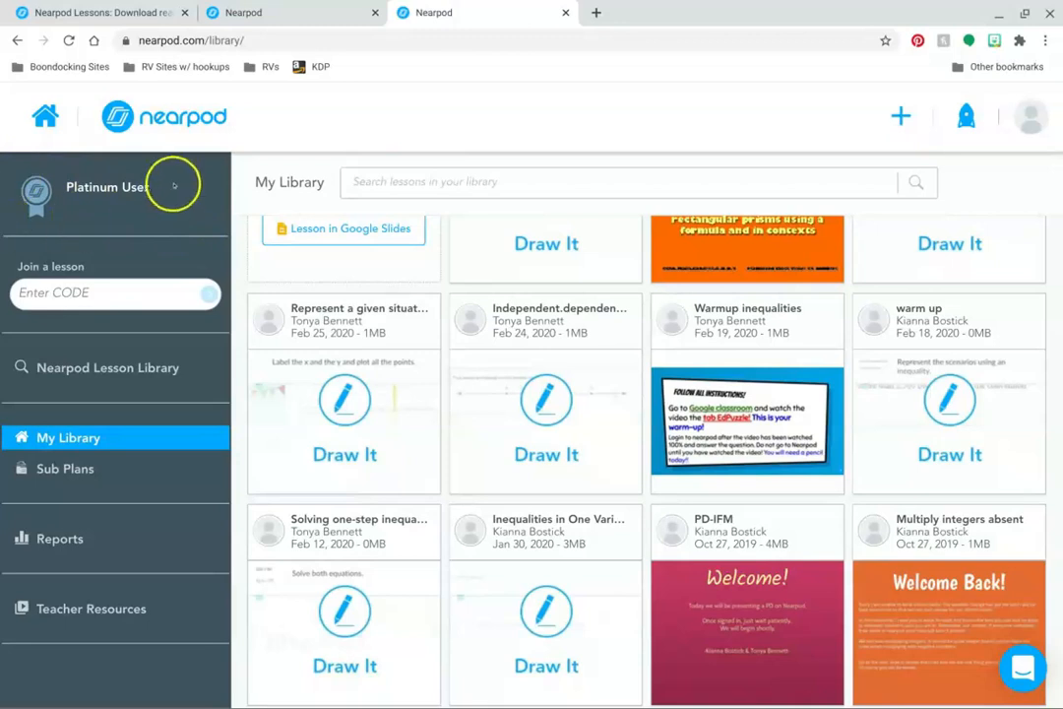
{"action": "scroll", "coordinate": [430, 311], "scroll_direction": "up", "scroll_amount": 3}
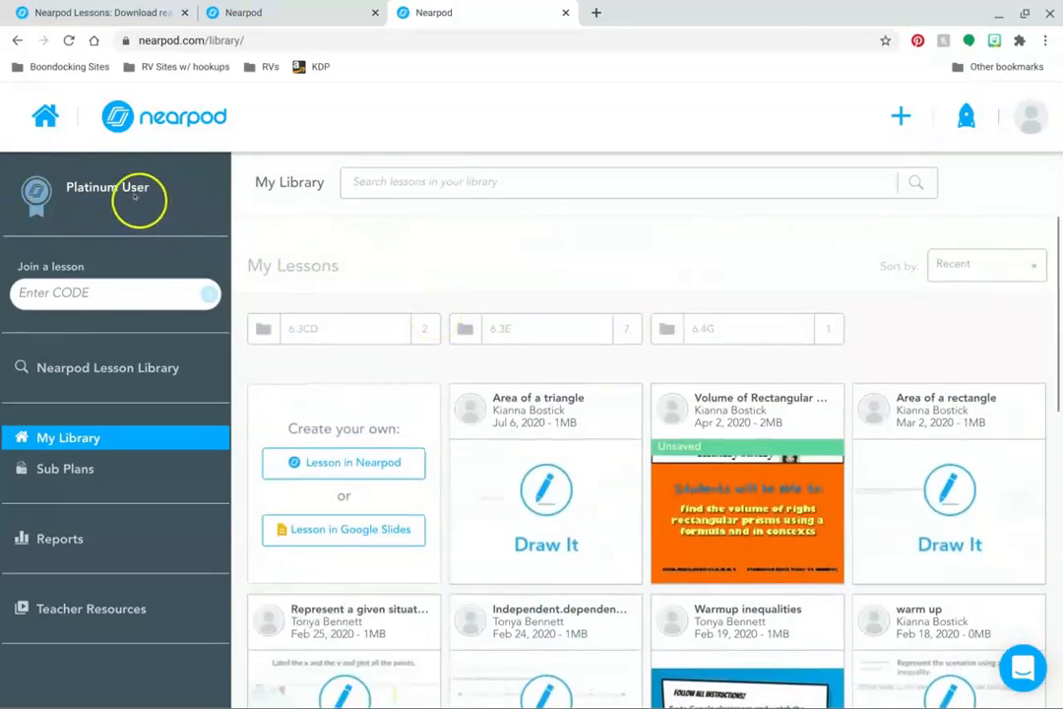
{"action": "scroll", "coordinate": [394, 234], "scroll_direction": "down", "scroll_amount": 1}
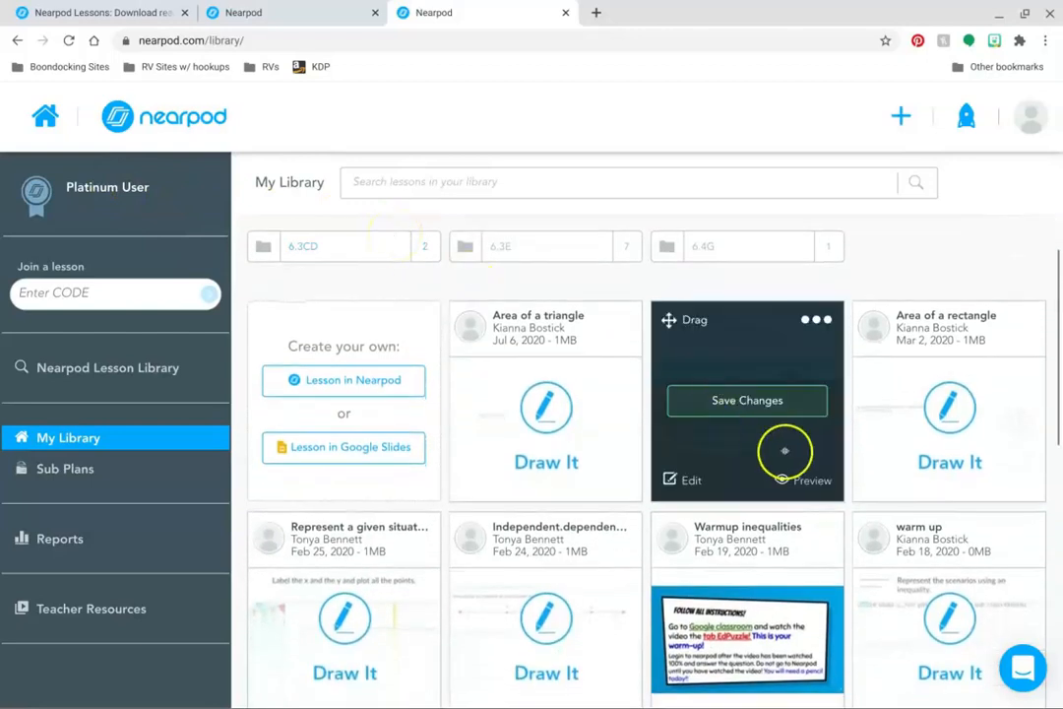
{"action": "scroll", "coordinate": [783, 443], "scroll_direction": "down", "scroll_amount": 1}
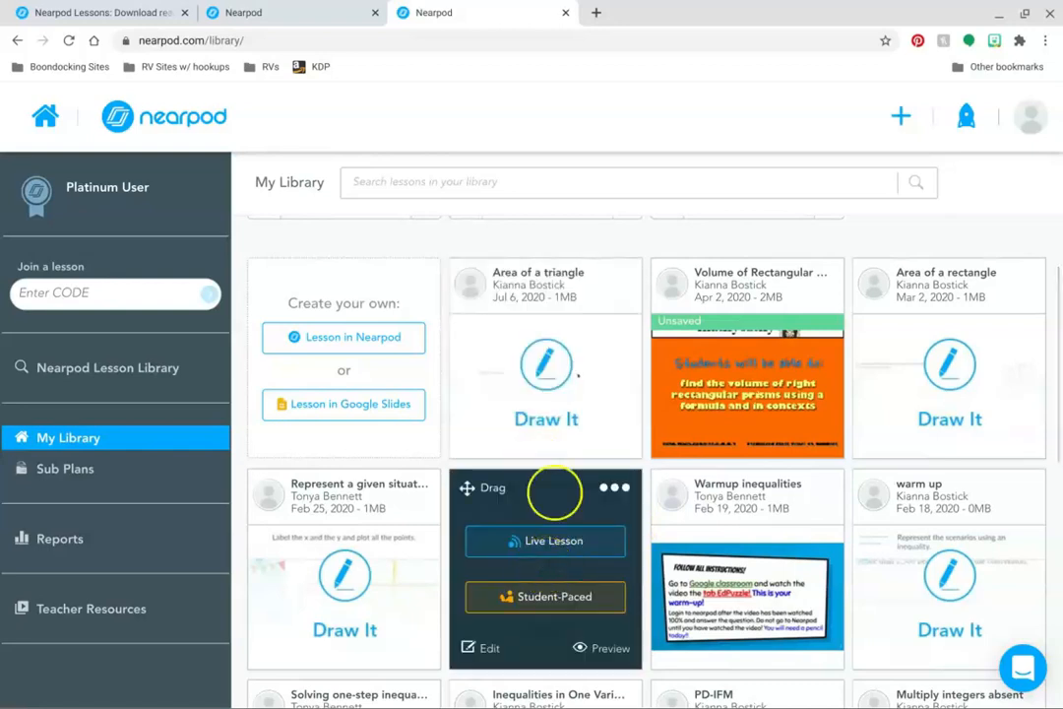
{"action": "scroll", "coordinate": [566, 362], "scroll_direction": "down", "scroll_amount": 3}
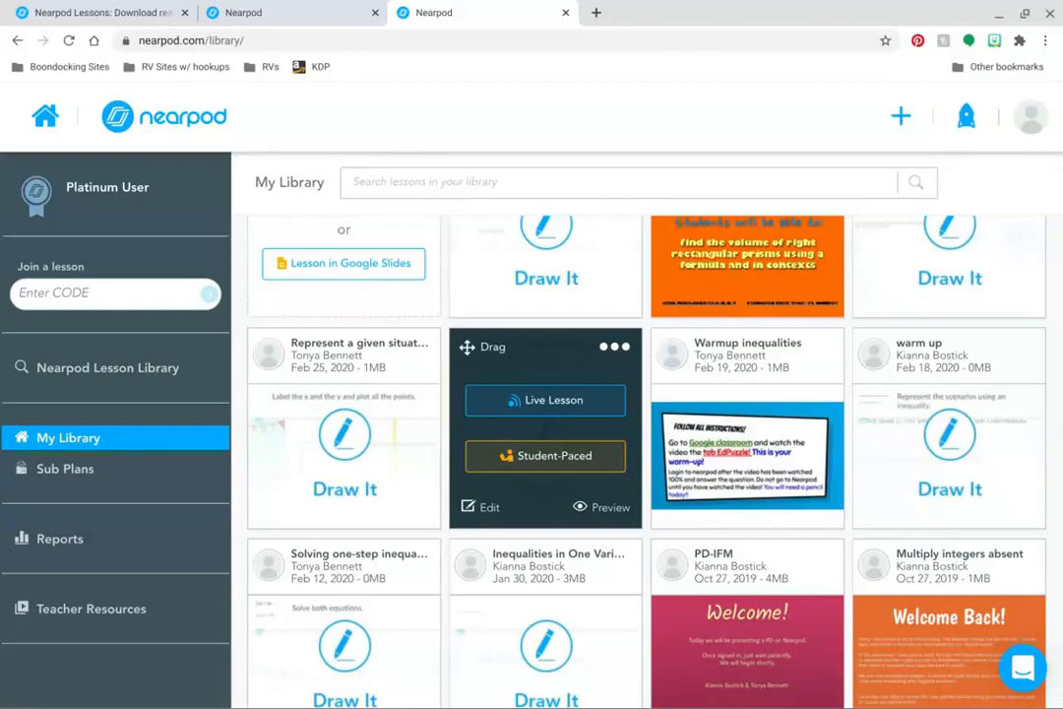
{"action": "scroll", "coordinate": [545, 428], "scroll_direction": "up", "scroll_amount": 5}
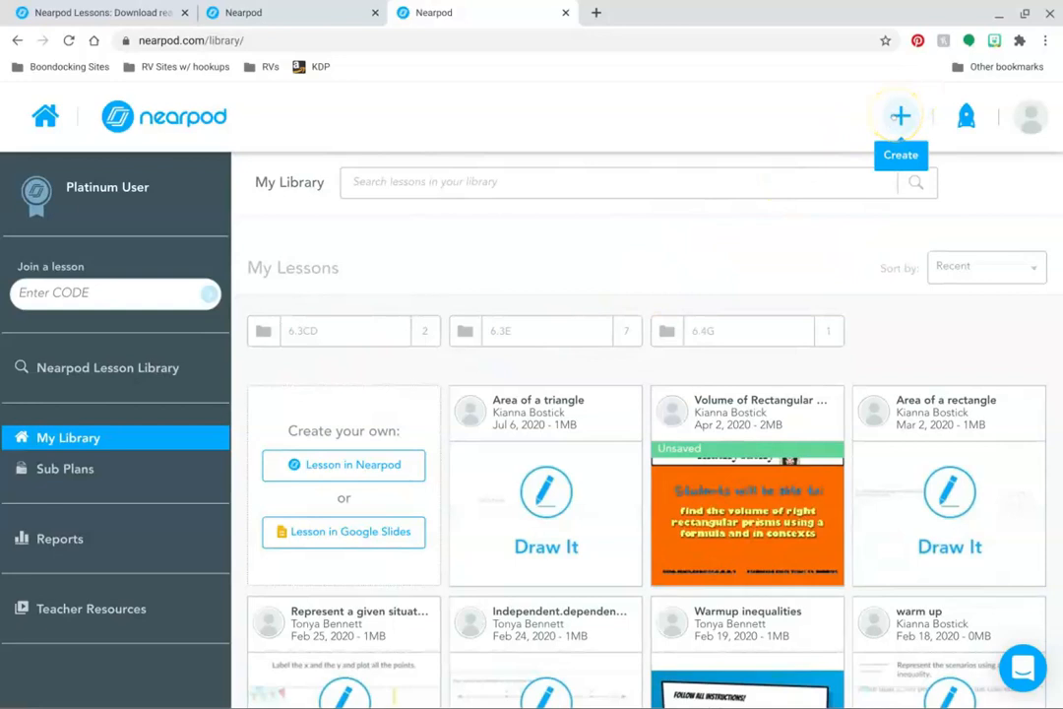
{"action": "left_click", "coordinate": [900, 116]}
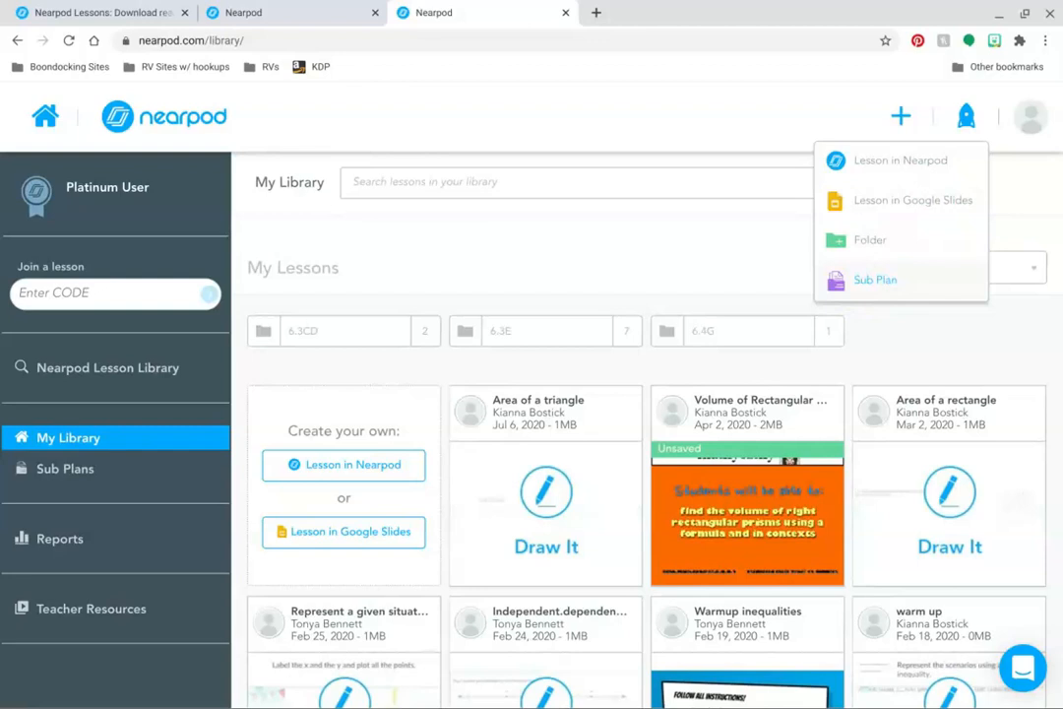
{"action": "left_click", "coordinate": [599, 263]}
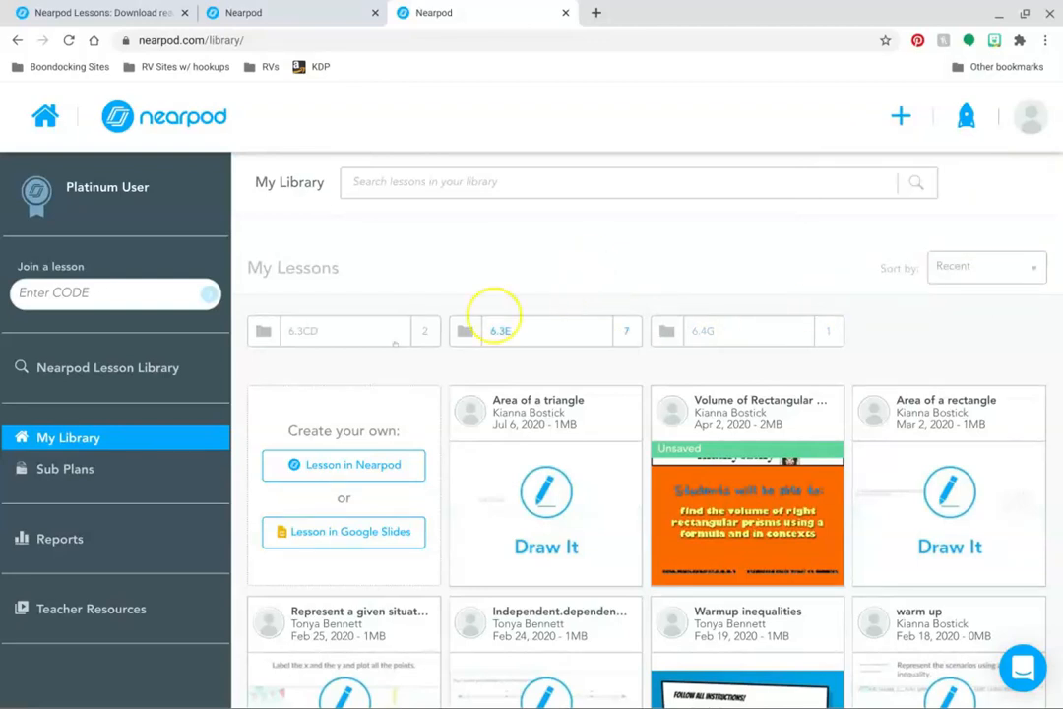
Open the 6.3E folder and preview the Divide Fractions lesson up to its division example slide
{"action": "left_click", "coordinate": [557, 341]}
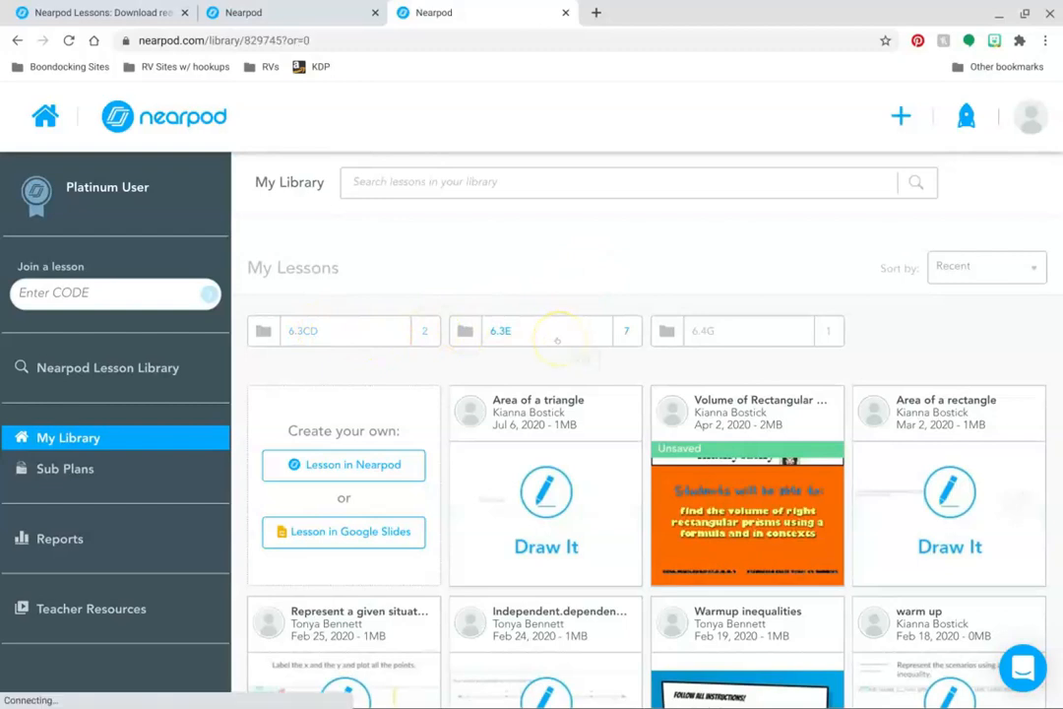
{"action": "scroll", "coordinate": [551, 460], "scroll_direction": "down", "scroll_amount": 1}
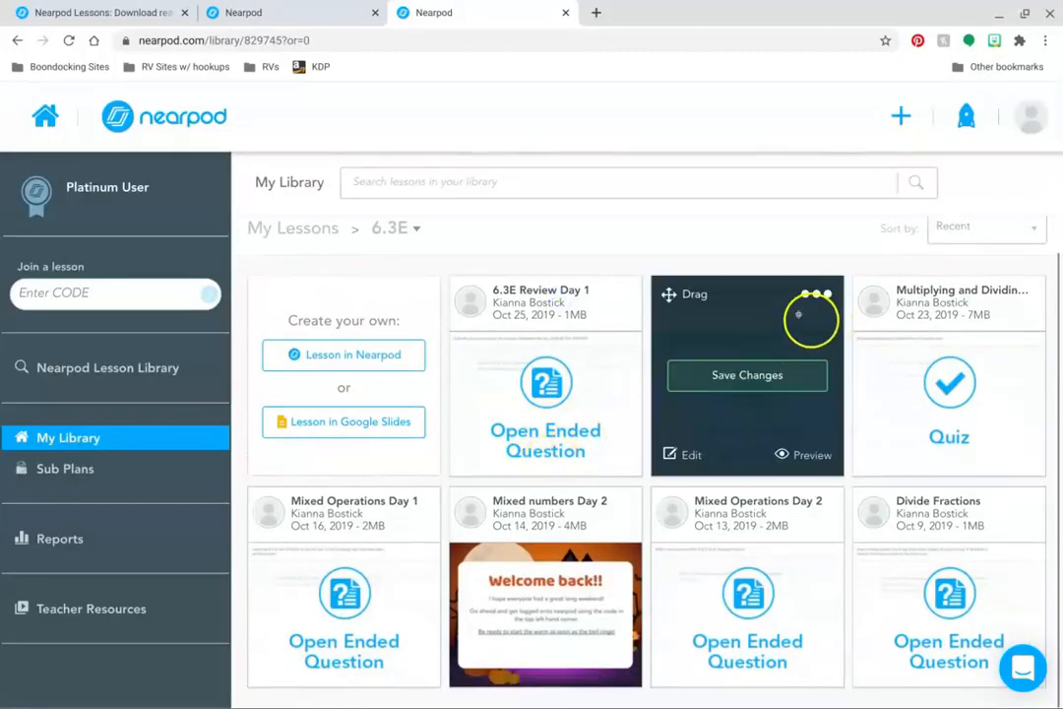
{"action": "mouse_move", "coordinate": [585, 301]}
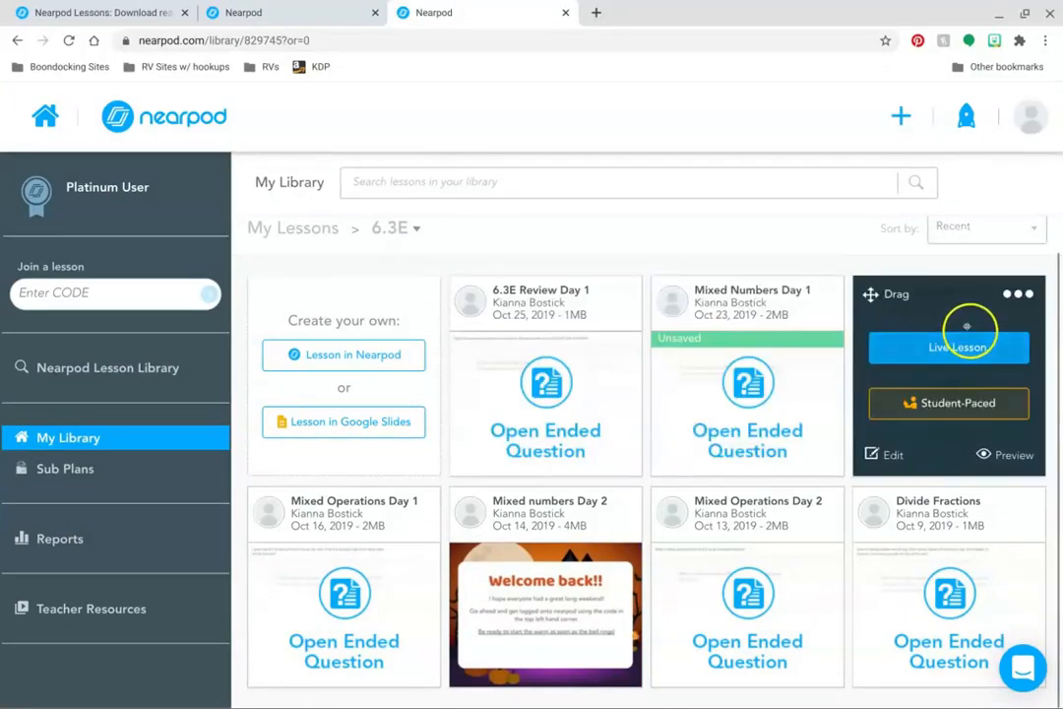
{"action": "mouse_move", "coordinate": [961, 627]}
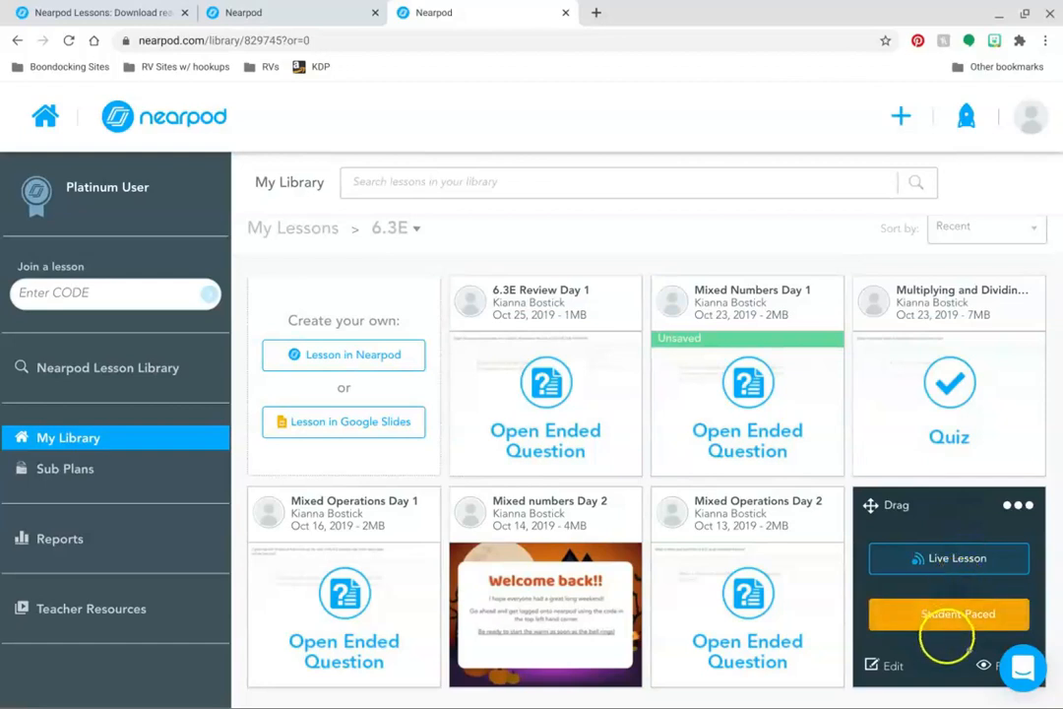
{"action": "left_click", "coordinate": [986, 664]}
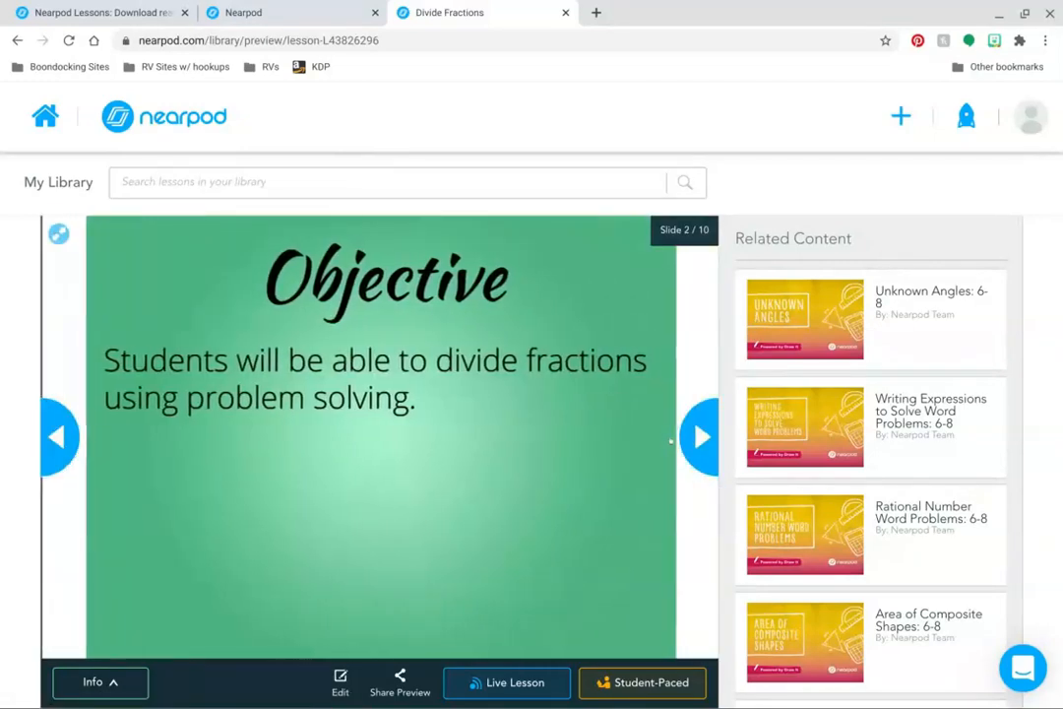
{"action": "left_click", "coordinate": [687, 438]}
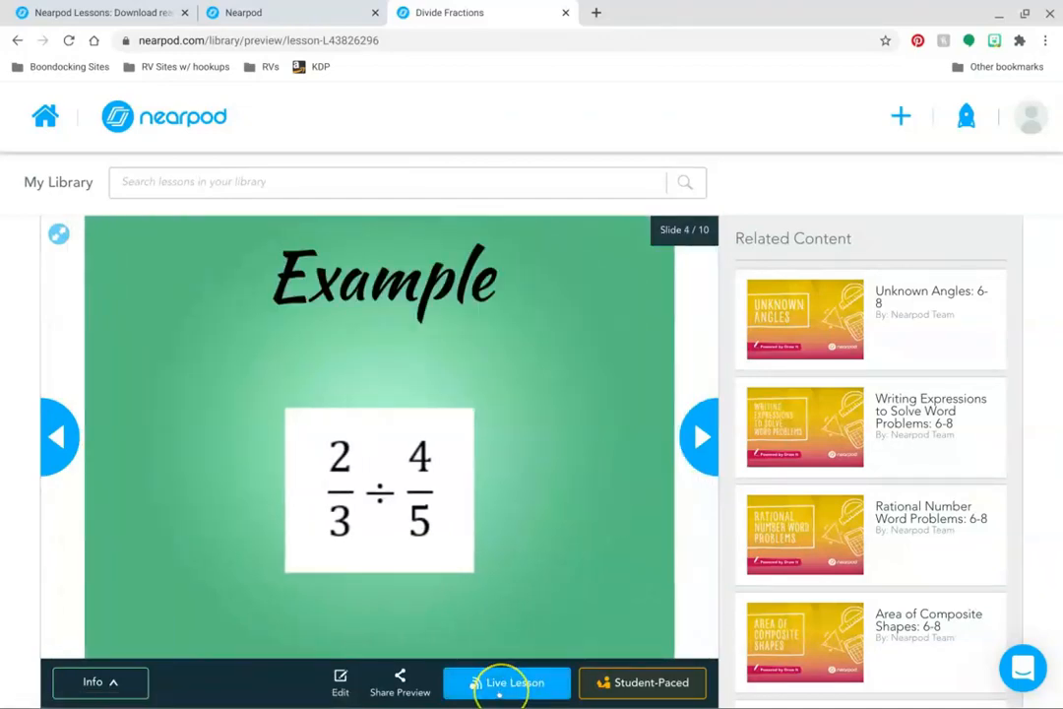
Switch to the teacher's live session, dismiss the join code window and start the clay statues question activity
{"action": "left_click", "coordinate": [278, 7]}
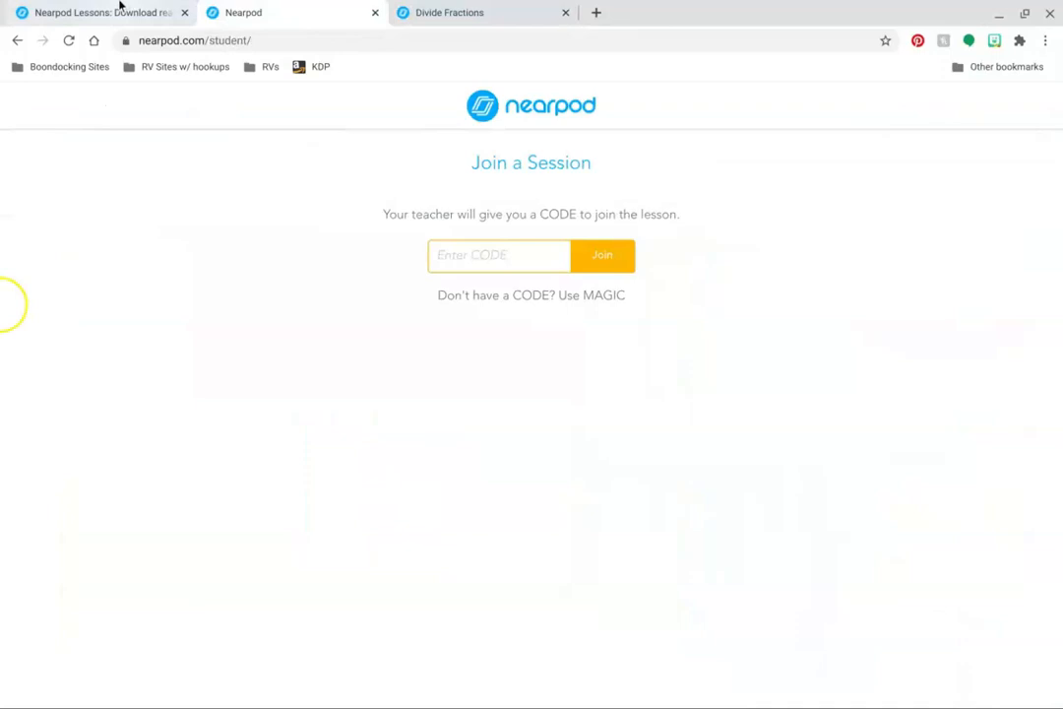
{"action": "left_click", "coordinate": [120, 8]}
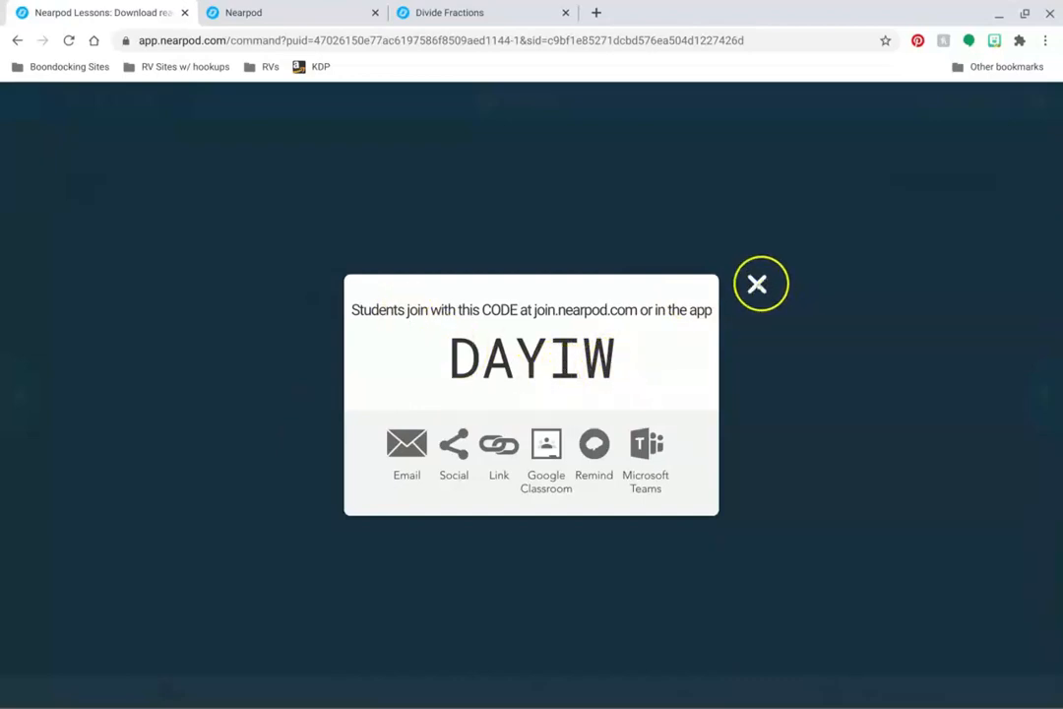
{"action": "left_click", "coordinate": [757, 284]}
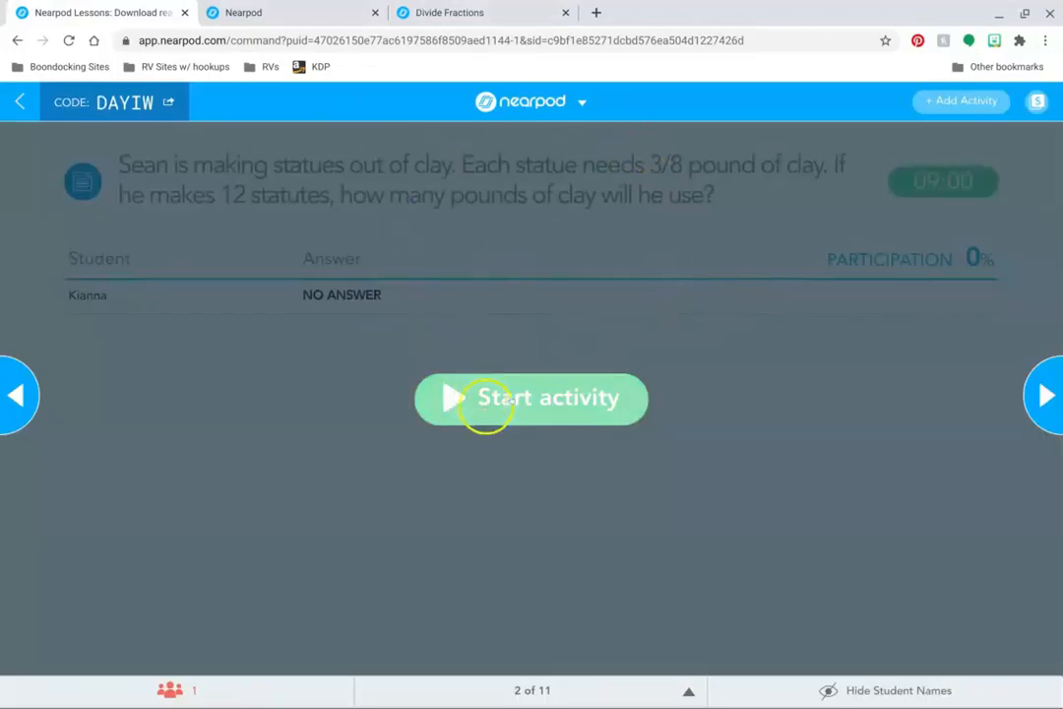
{"action": "left_click", "coordinate": [527, 400]}
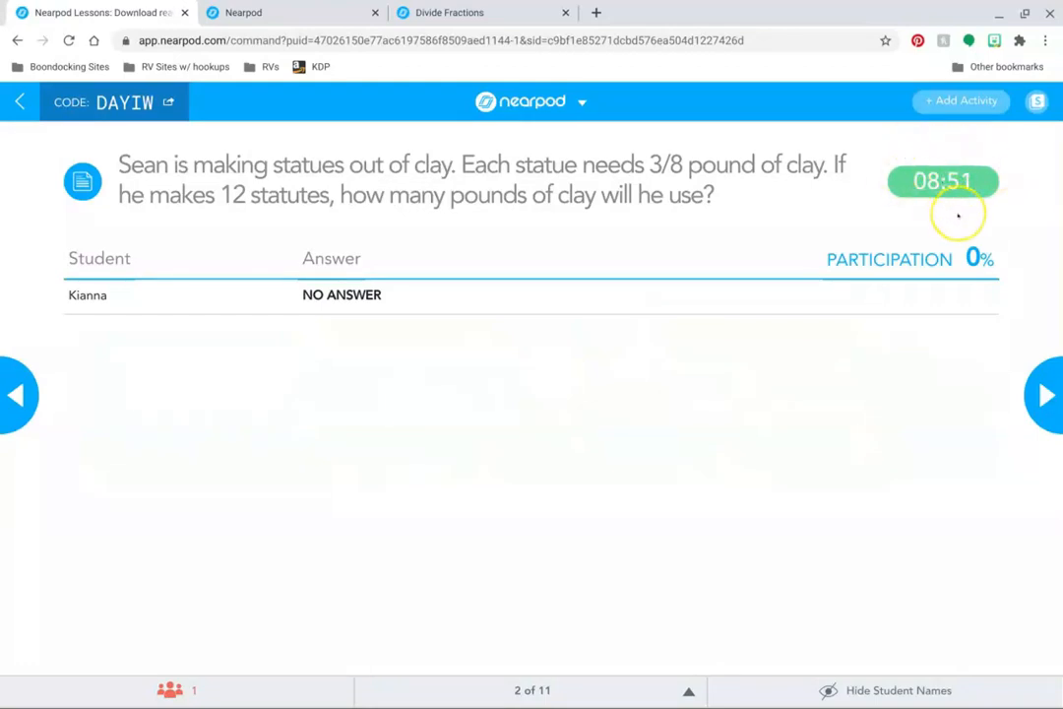
Try to join the live lesson from the student page with the session join code
{"action": "left_click", "coordinate": [255, 16]}
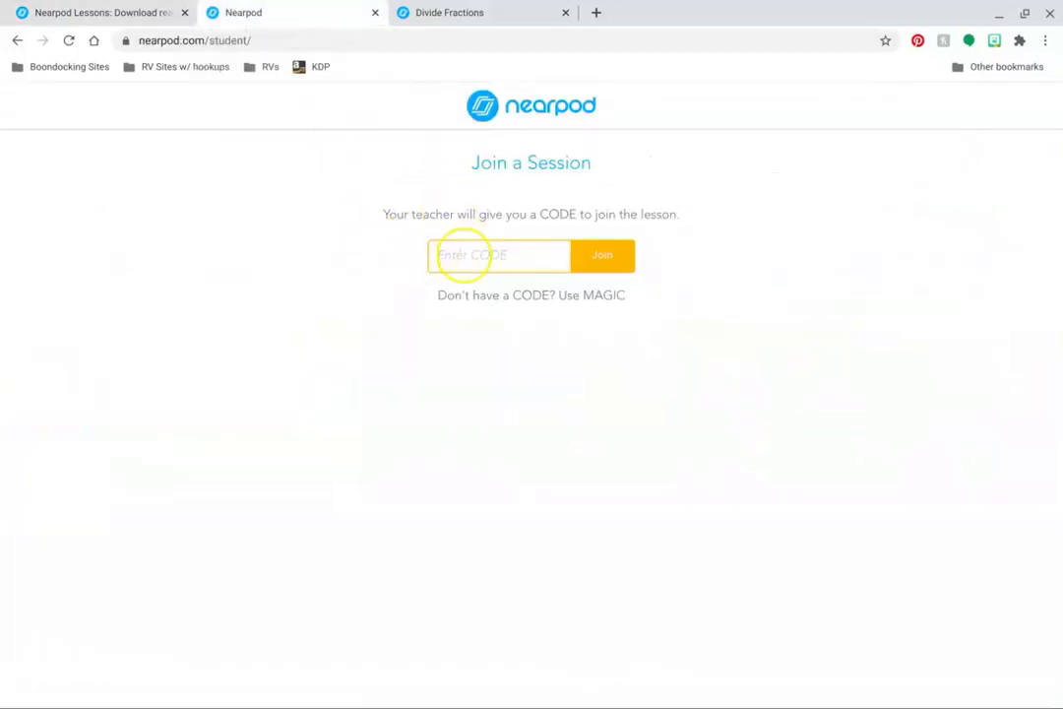
{"action": "type", "text": "DAYIM"}
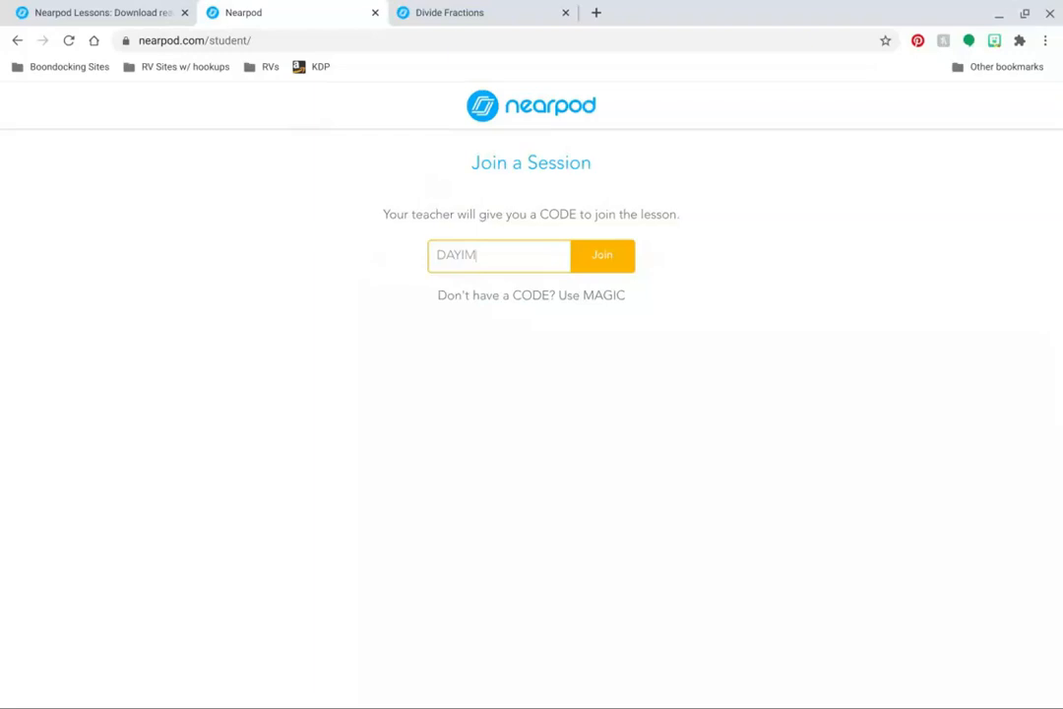
{"action": "key", "text": "Return"}
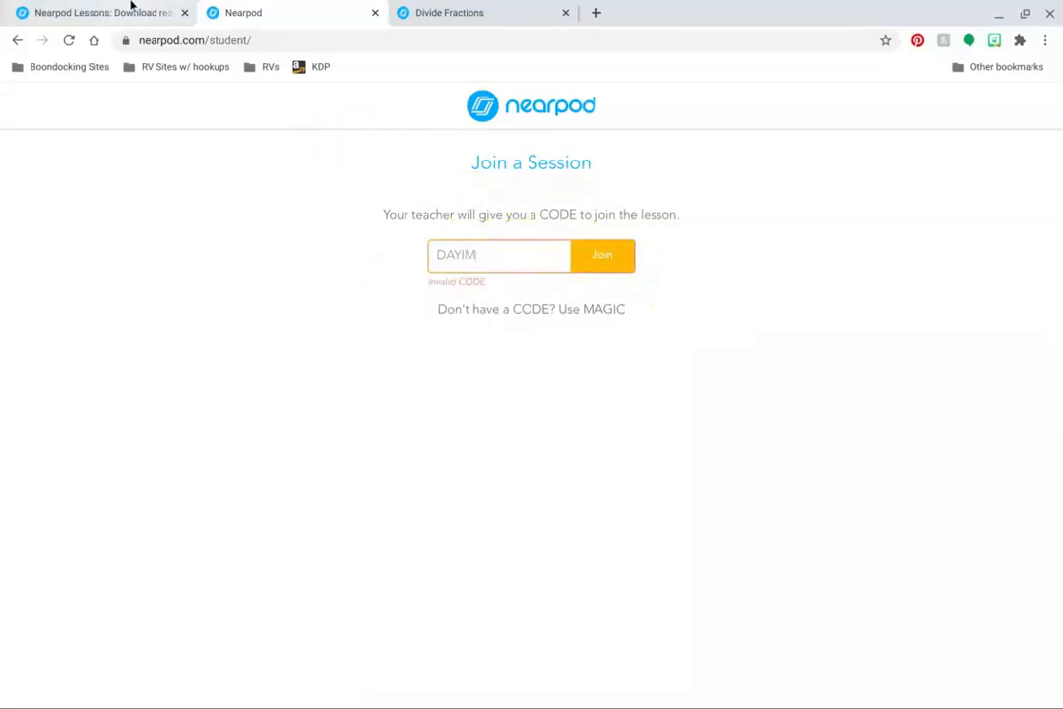
Recheck the join code in the teacher session, correct its last character on the student page and join the lesson
{"action": "left_click", "coordinate": [131, 9]}
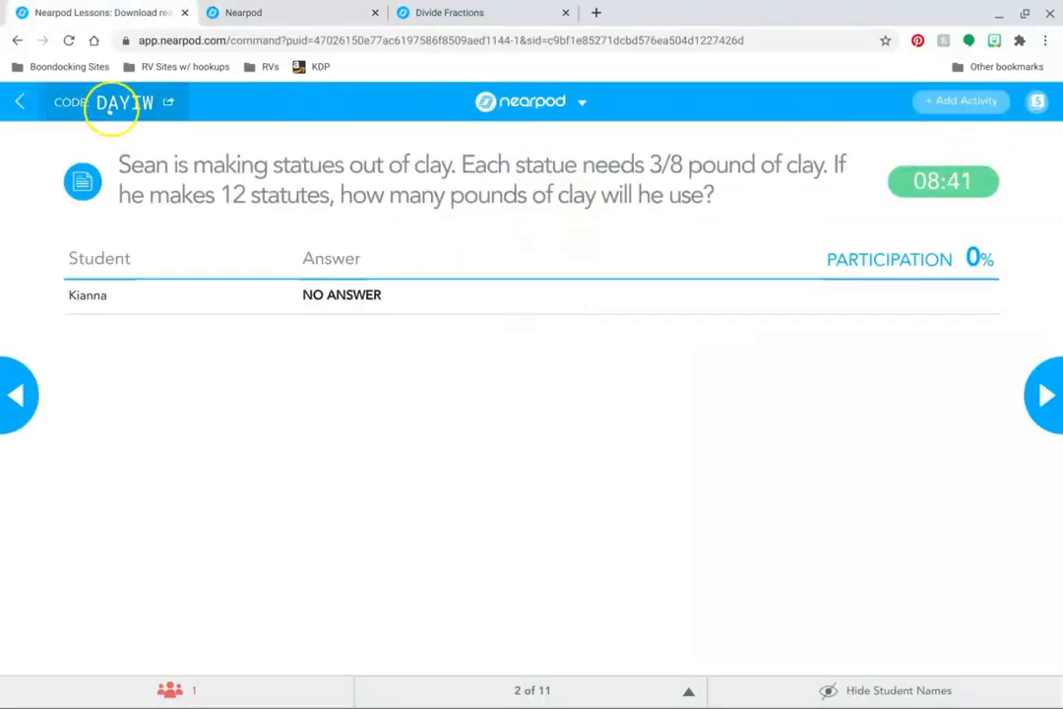
{"action": "left_click", "coordinate": [112, 102]}
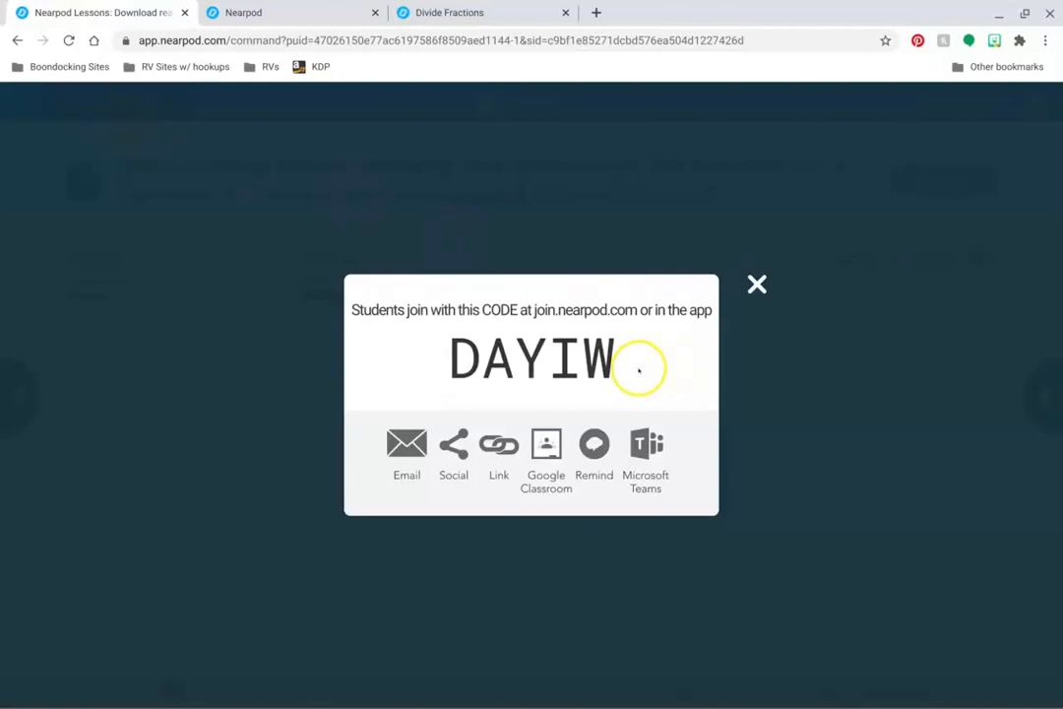
{"action": "left_click", "coordinate": [464, 10]}
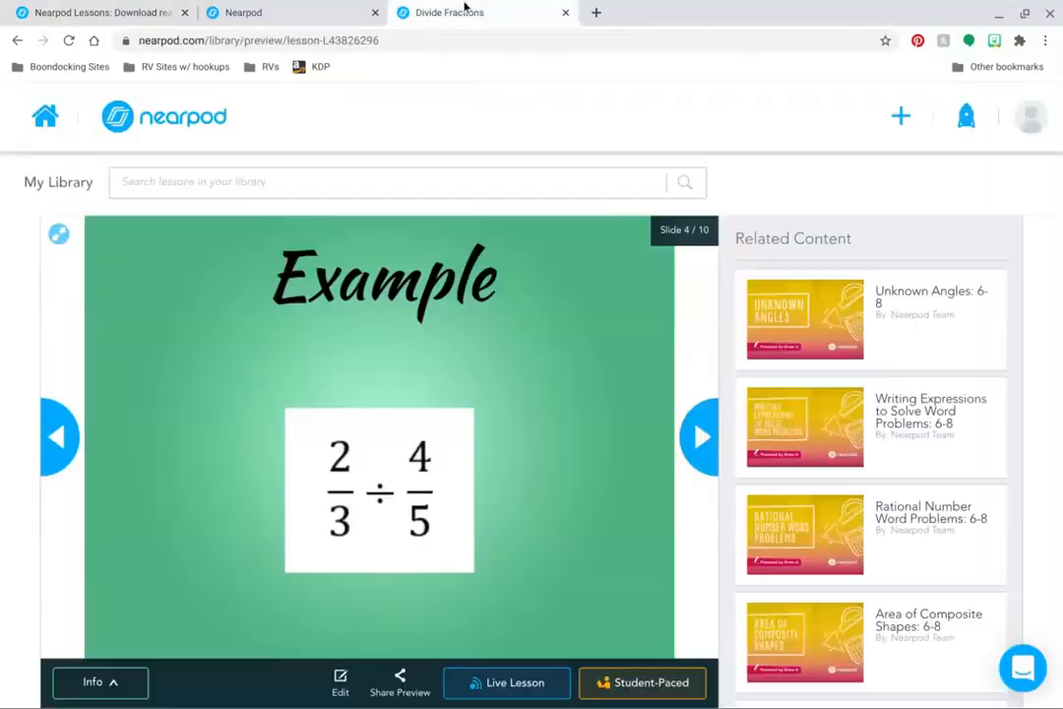
{"action": "left_click", "coordinate": [332, 6]}
{"action": "left_click", "coordinate": [516, 260]}
{"action": "key", "text": "BackSpace"}
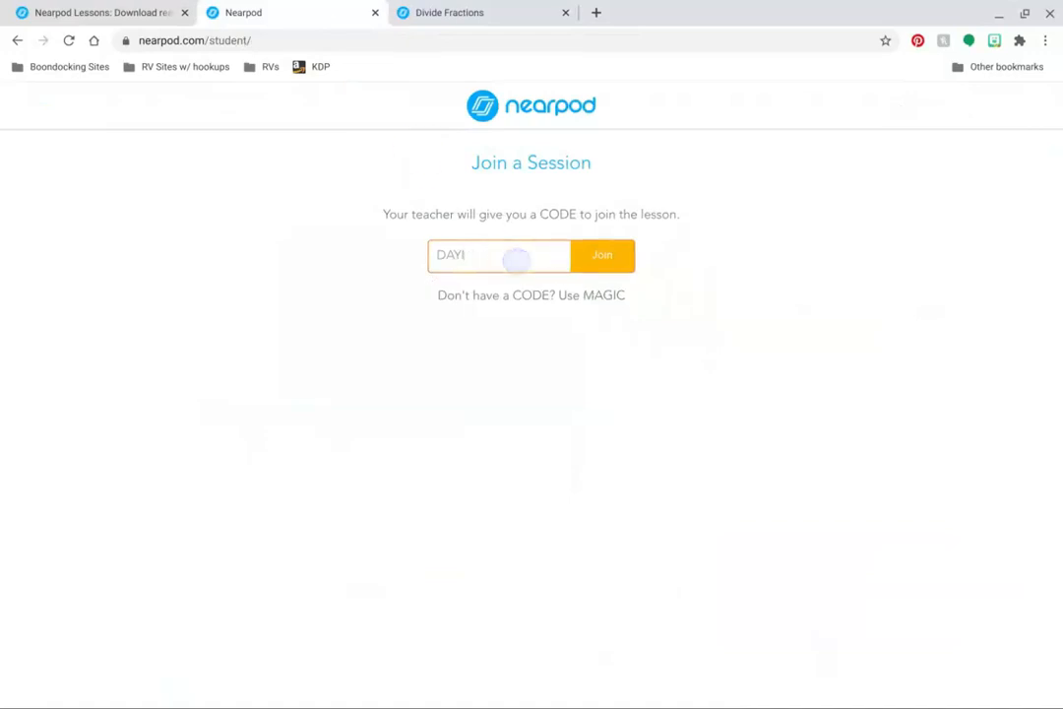
{"action": "type", "text": "W"}
{"action": "key", "text": "Return"}
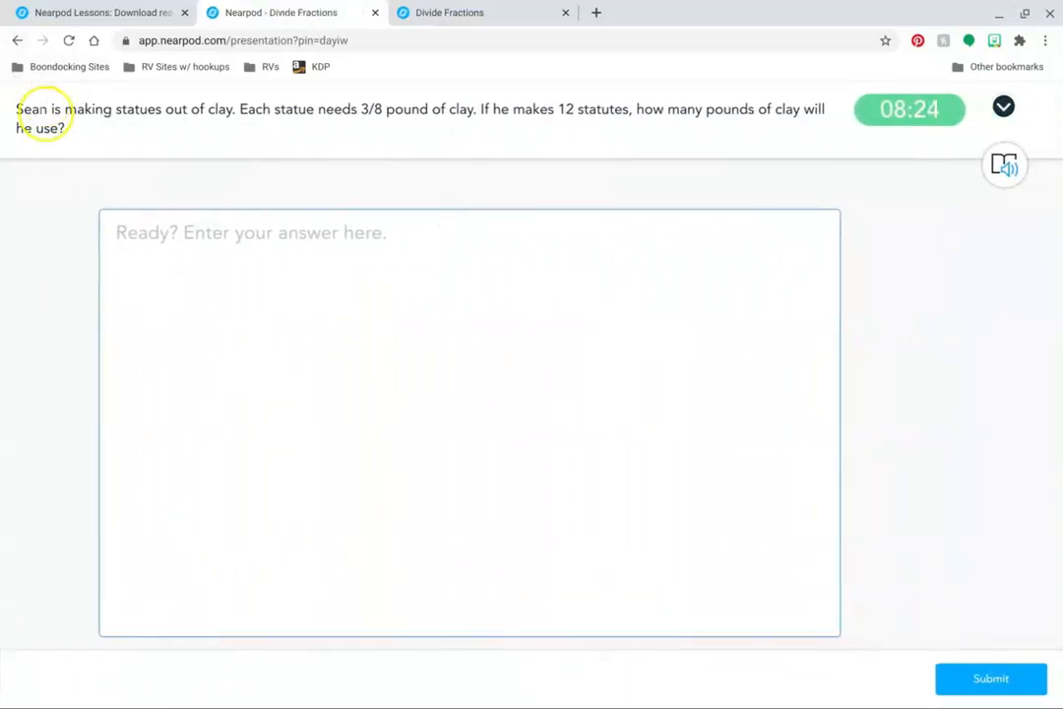
Listen to the clay statues question in the immersive reader and return to the student answer page
{"action": "left_click", "coordinate": [1005, 166]}
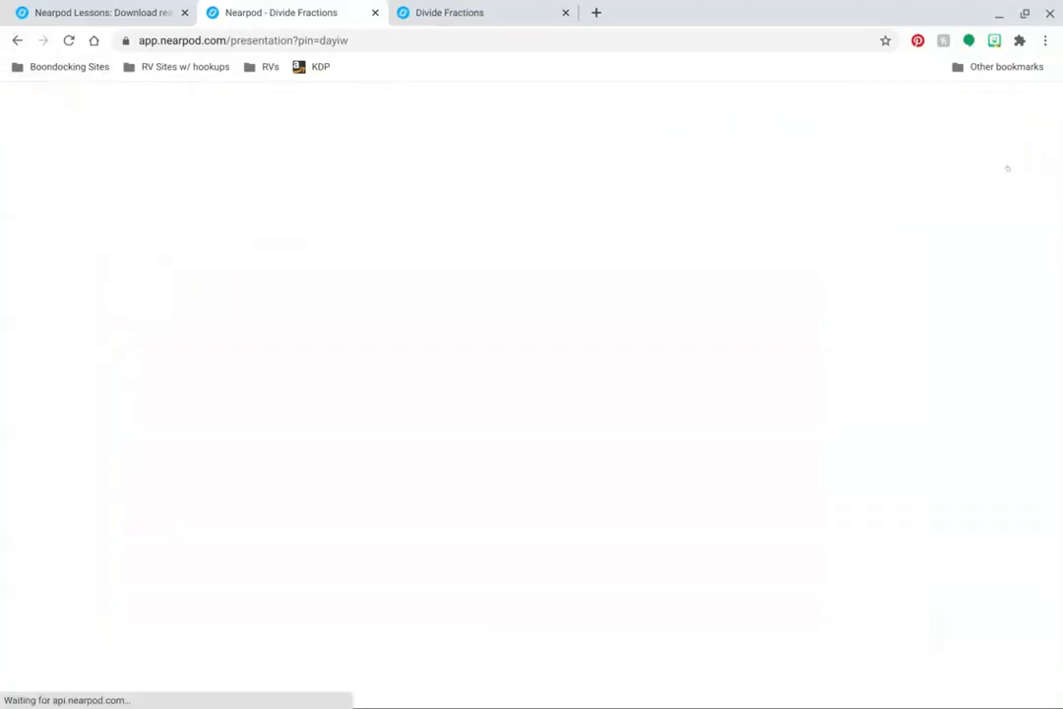
{"action": "left_click", "coordinate": [962, 203]}
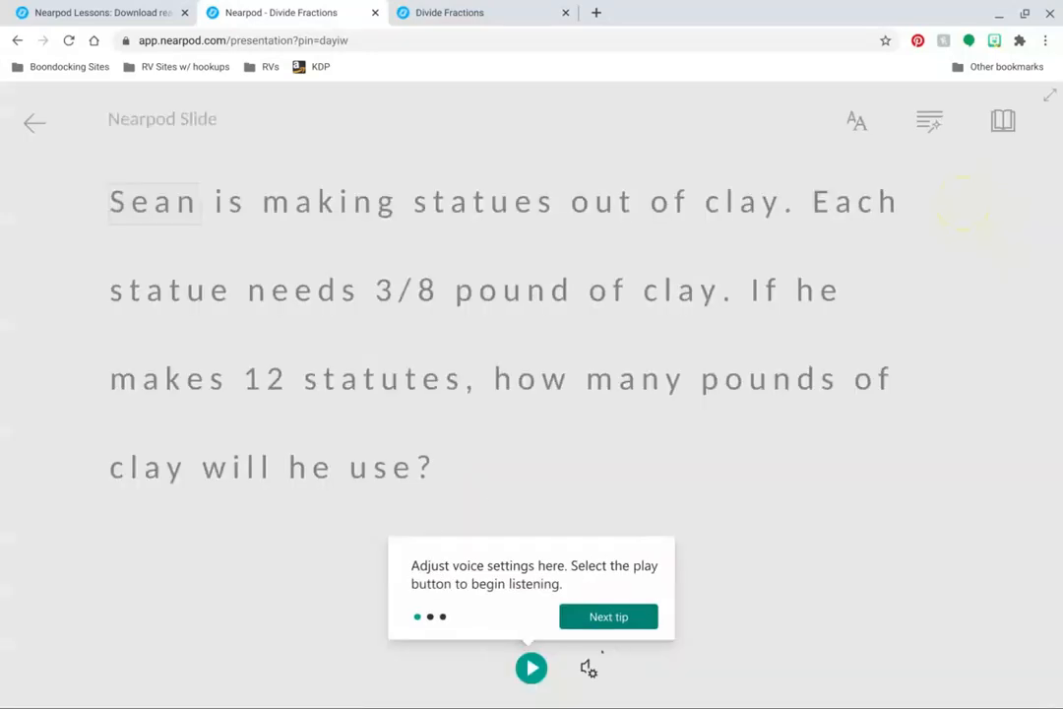
{"action": "left_click", "coordinate": [531, 669]}
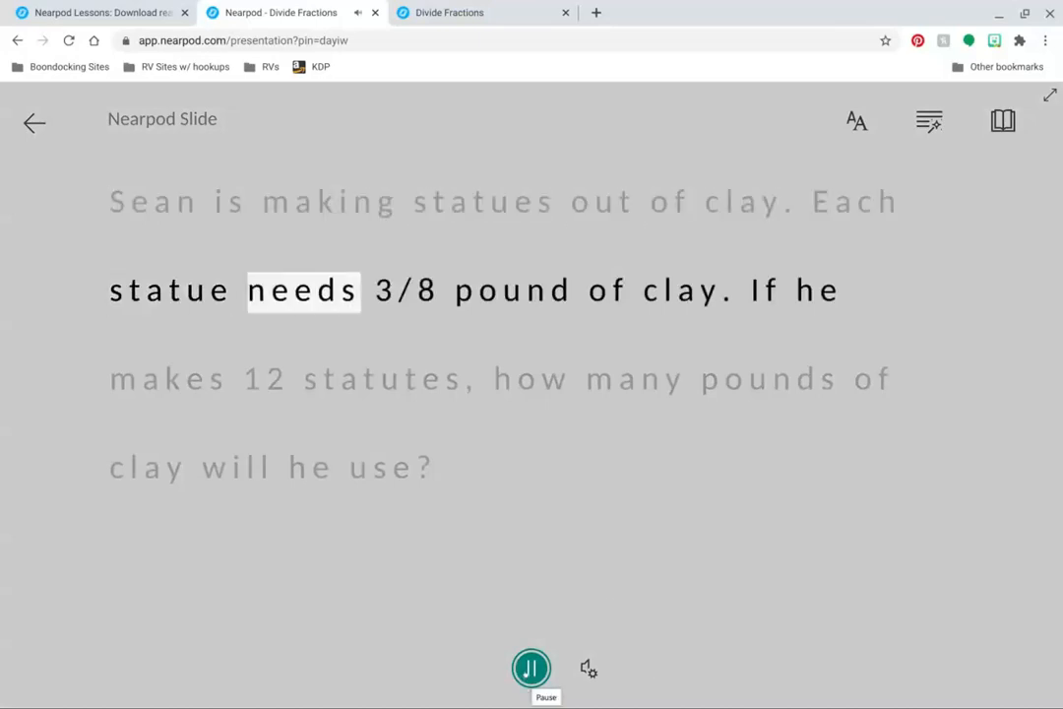
{"action": "left_click", "coordinate": [532, 669]}
{"action": "left_click", "coordinate": [27, 111]}
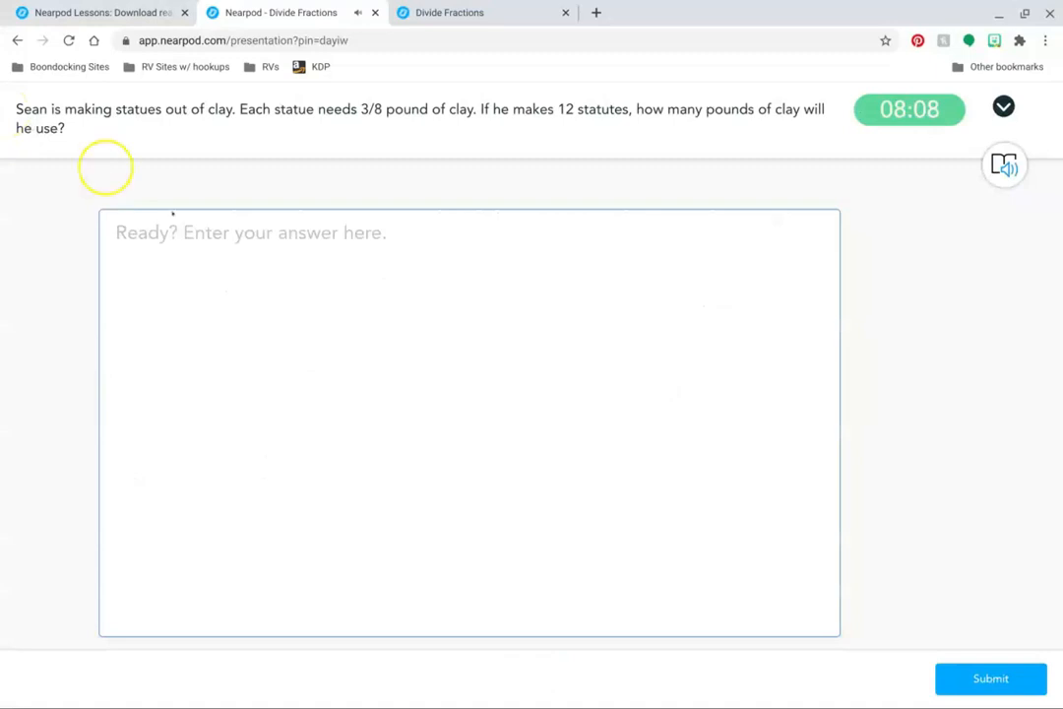
Submit 2 as the student's answer to the clay question, then show the responses in the teacher session
{"action": "left_click", "coordinate": [380, 335]}
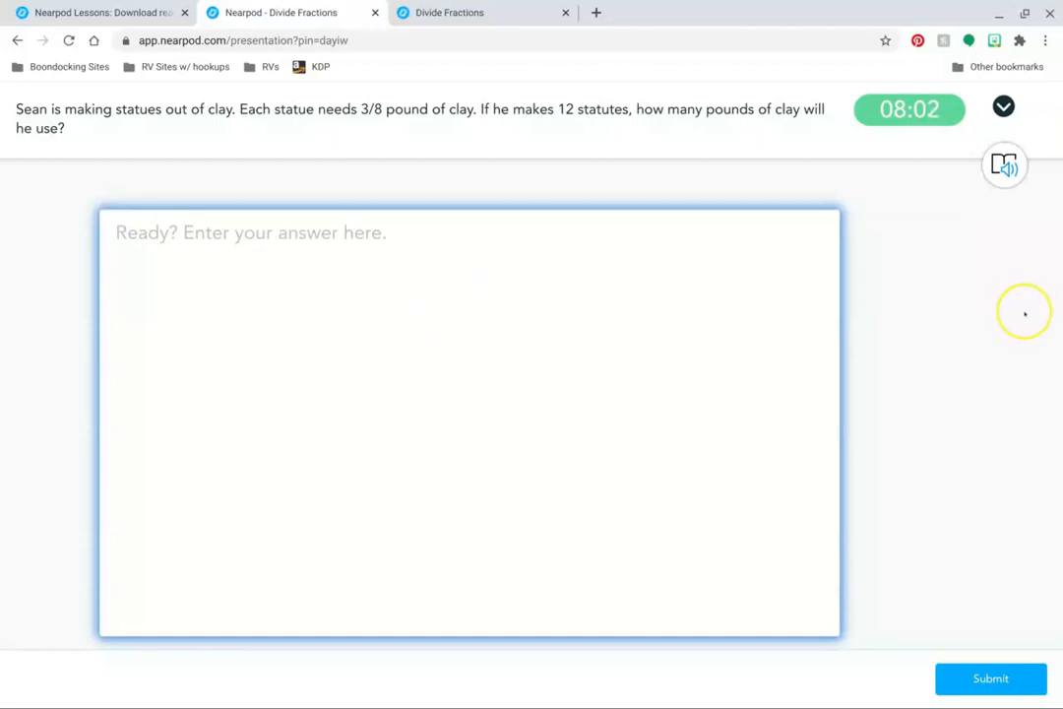
{"action": "type", "text": "2"}
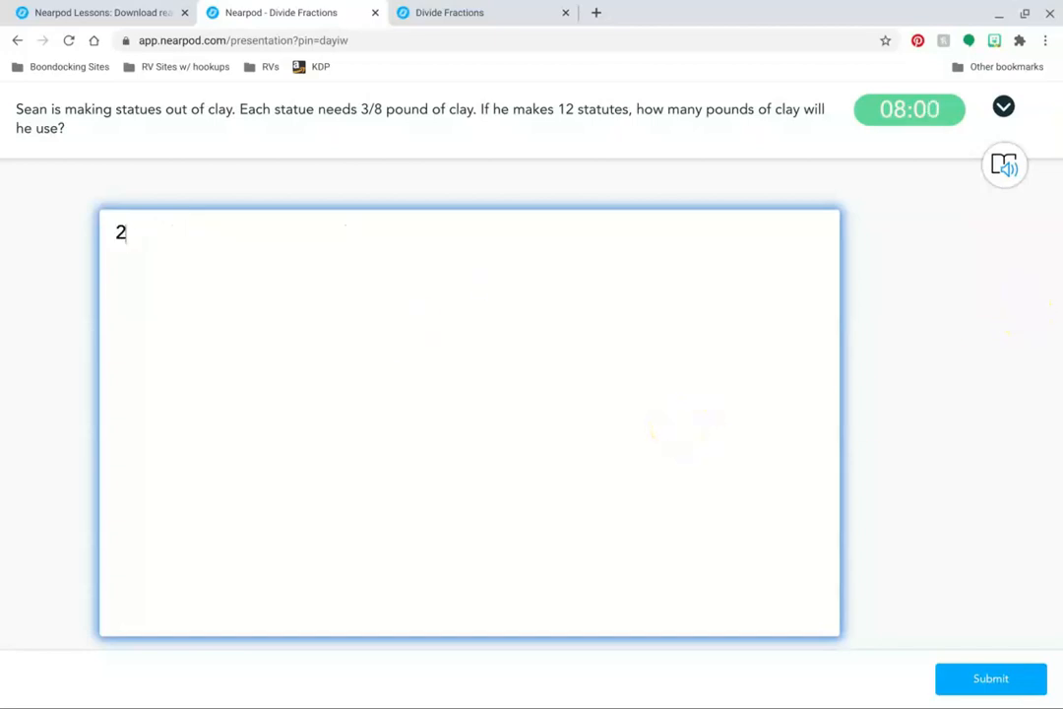
{"action": "left_click", "coordinate": [988, 690]}
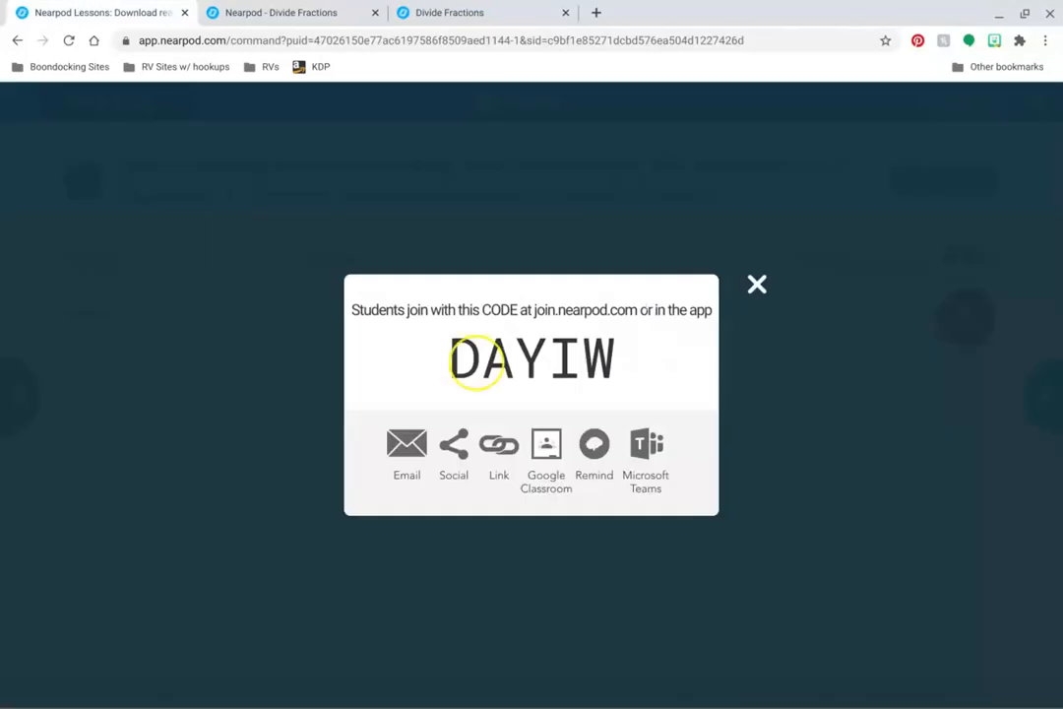
{"action": "left_click", "coordinate": [757, 285]}
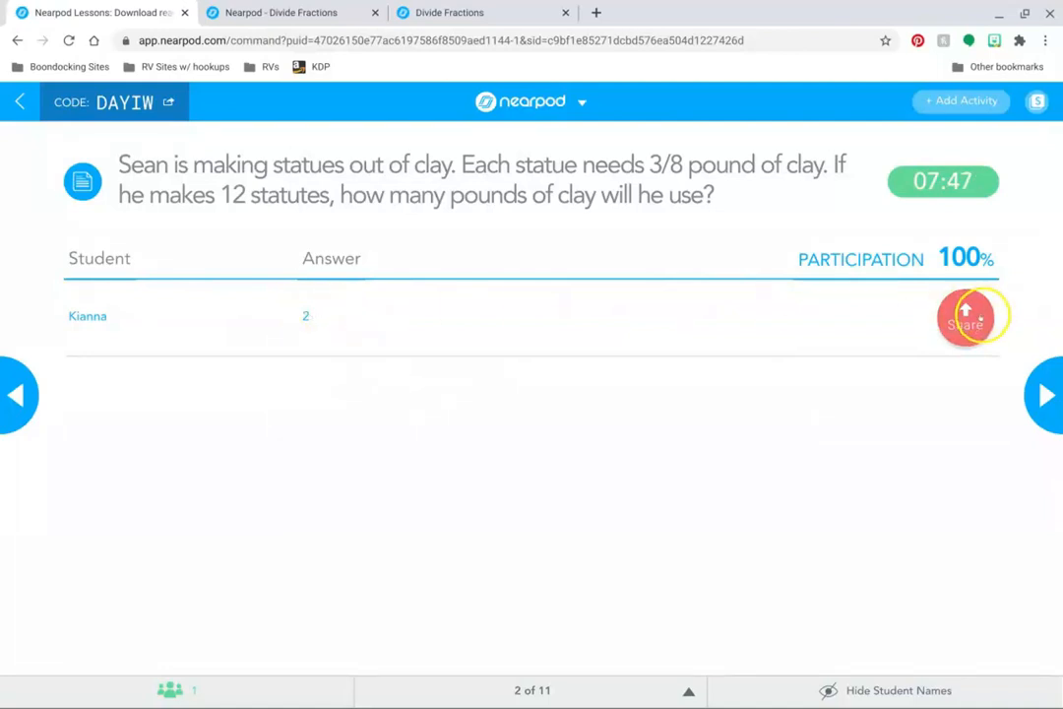
Share the student's clay question answer with the class, view it on the student page, and hide student names in the teacher session
{"action": "left_click", "coordinate": [975, 318]}
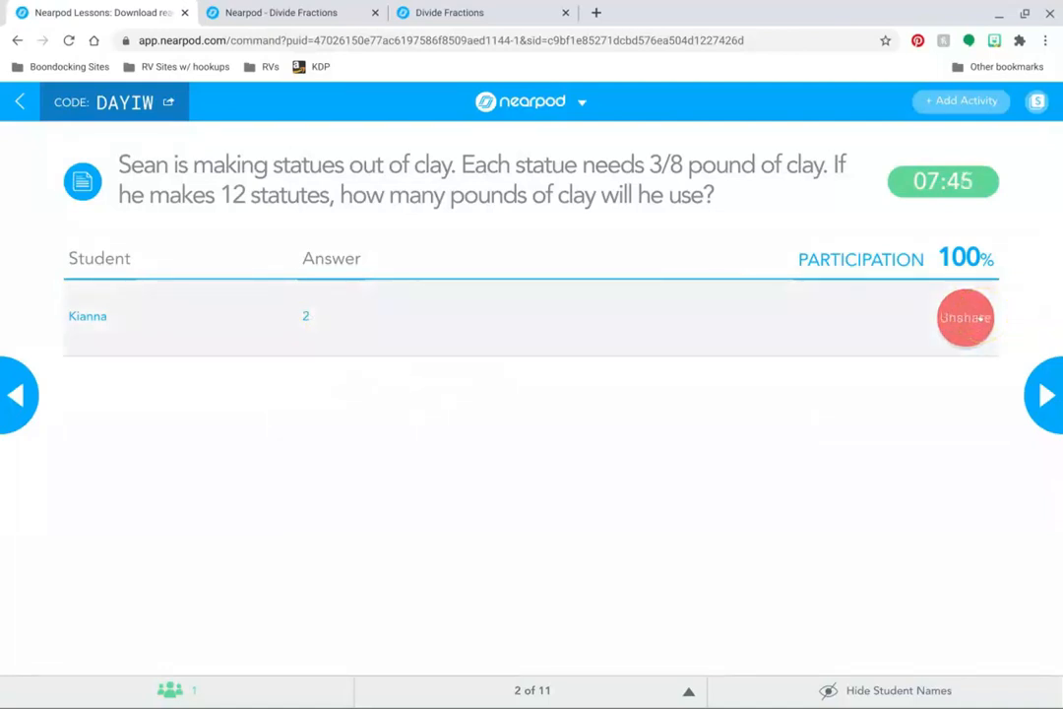
{"action": "left_click", "coordinate": [274, 12]}
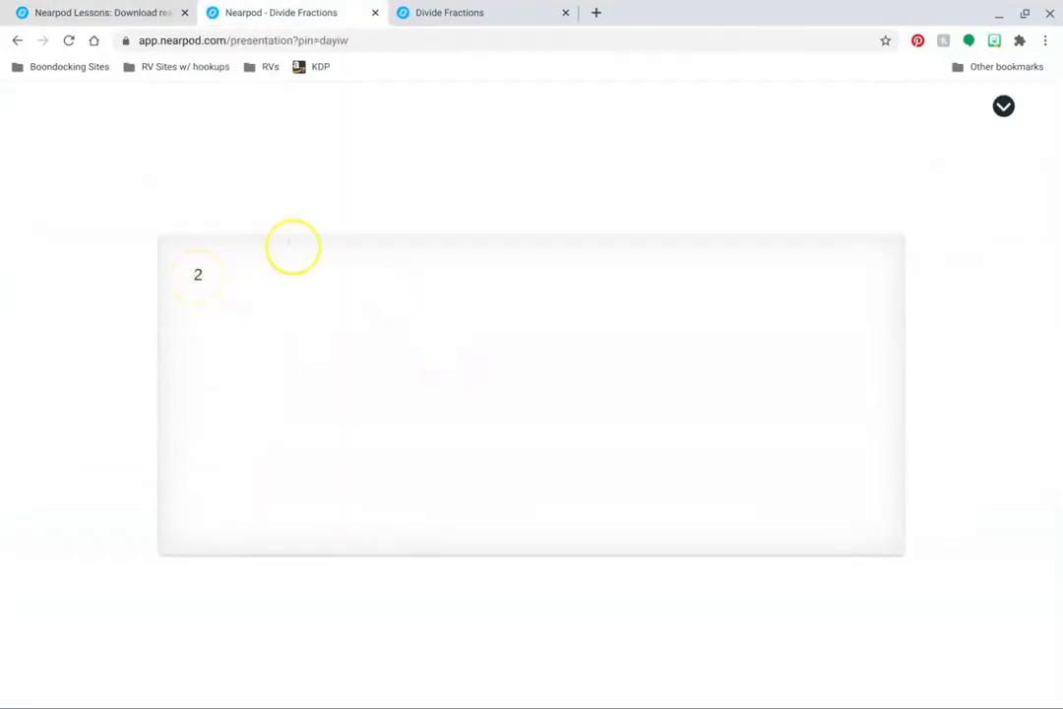
{"action": "left_click", "coordinate": [164, 6]}
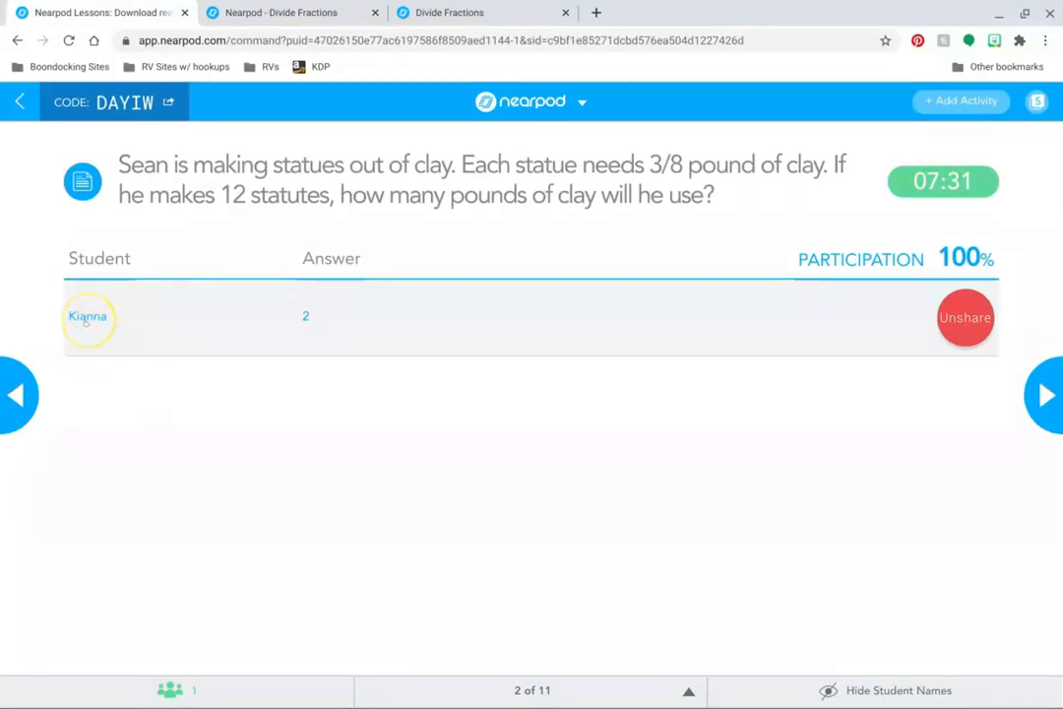
{"action": "left_click", "coordinate": [896, 691]}
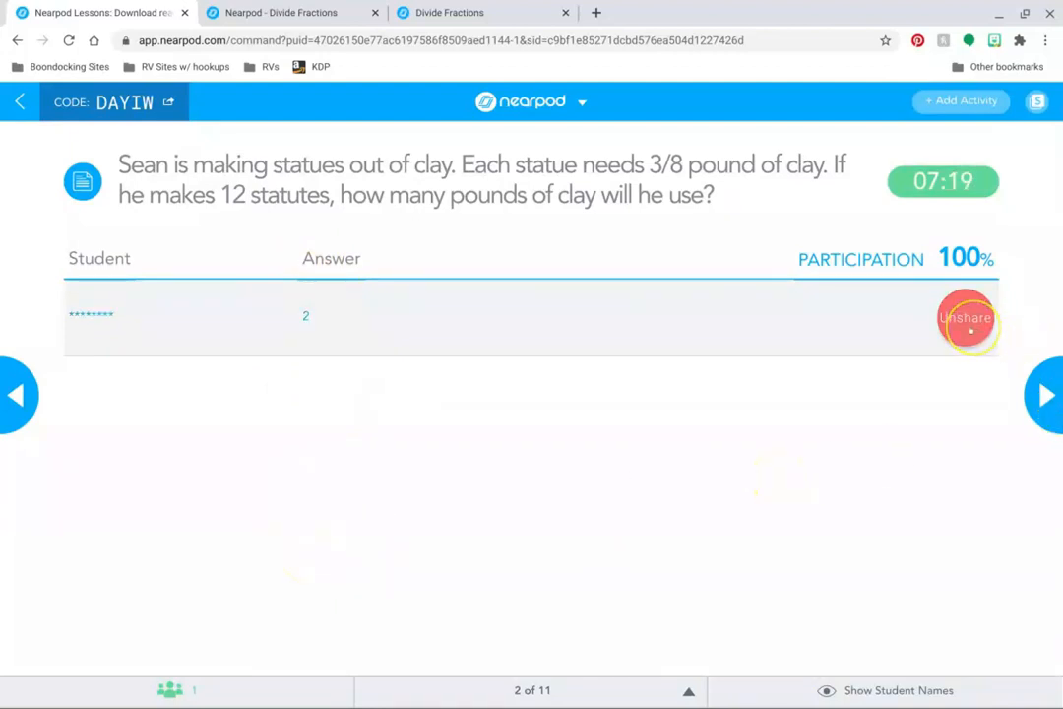
Check the list of joined students and its option for removing a student, then return to the responses
{"action": "left_click", "coordinate": [175, 691]}
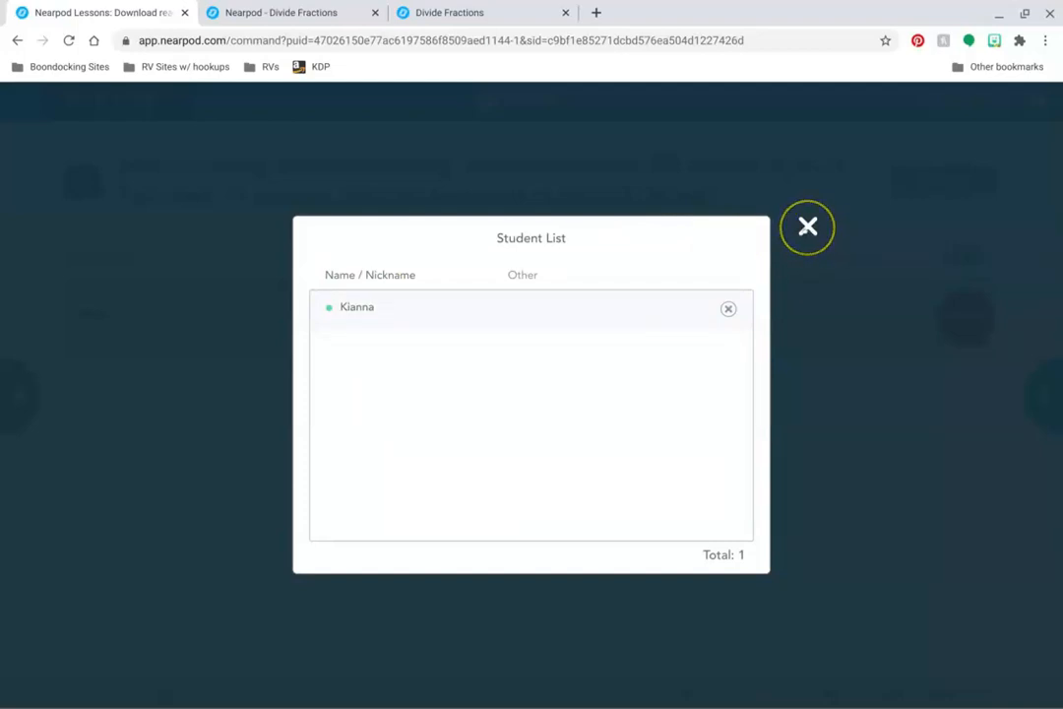
{"action": "left_click", "coordinate": [807, 227]}
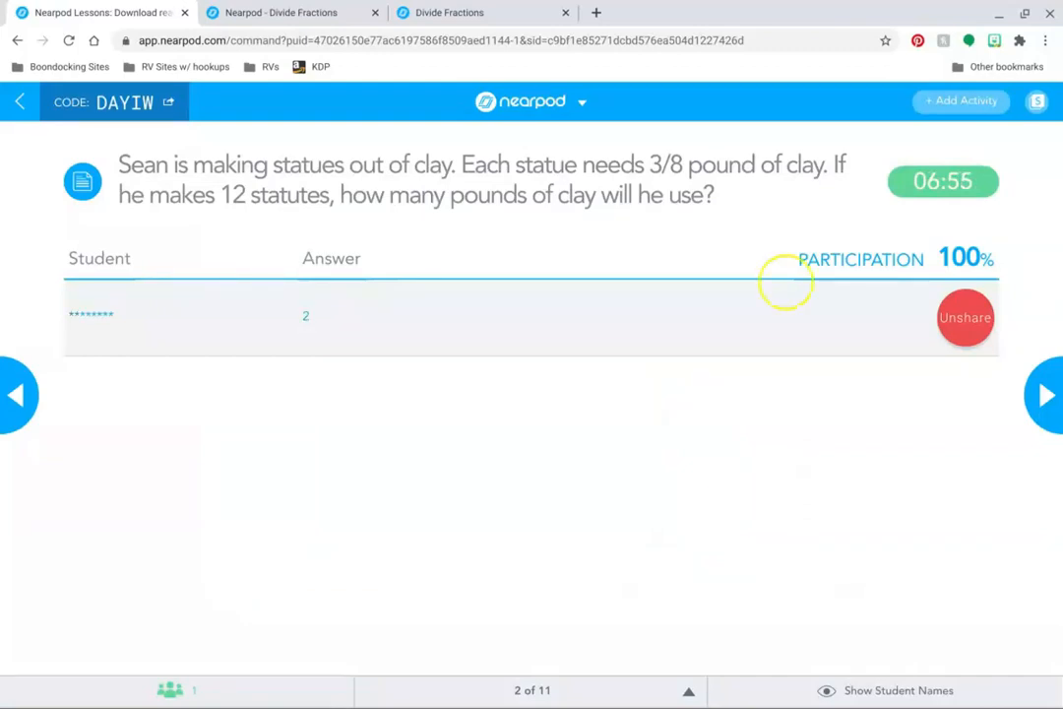
{"action": "left_click", "coordinate": [223, 701]}
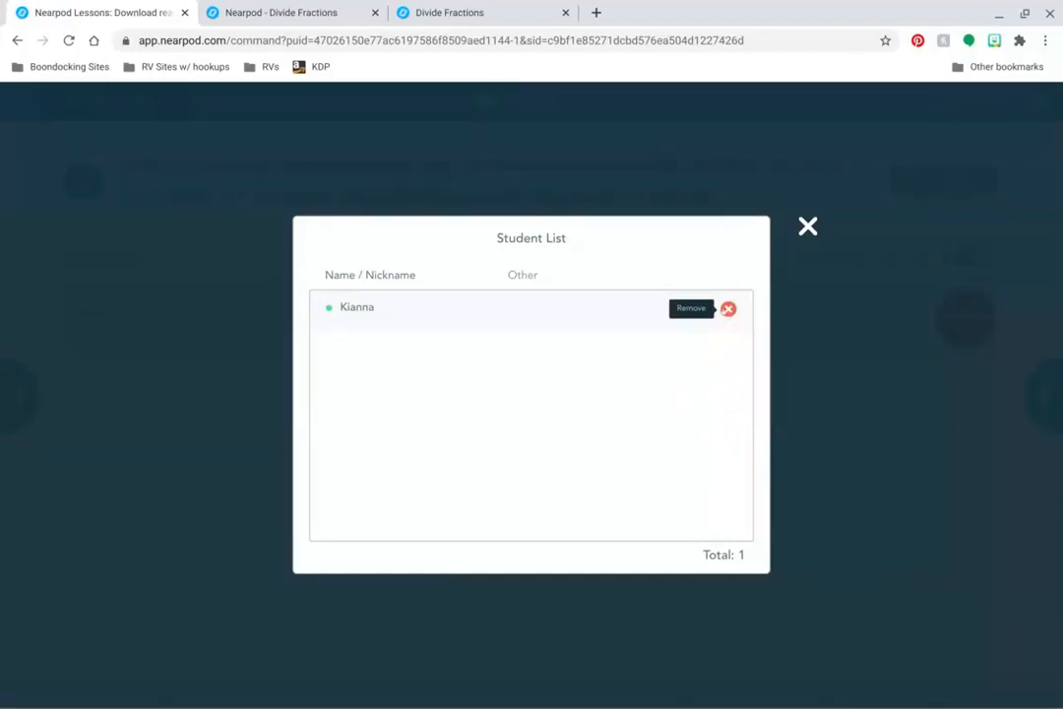
{"action": "left_click", "coordinate": [805, 226]}
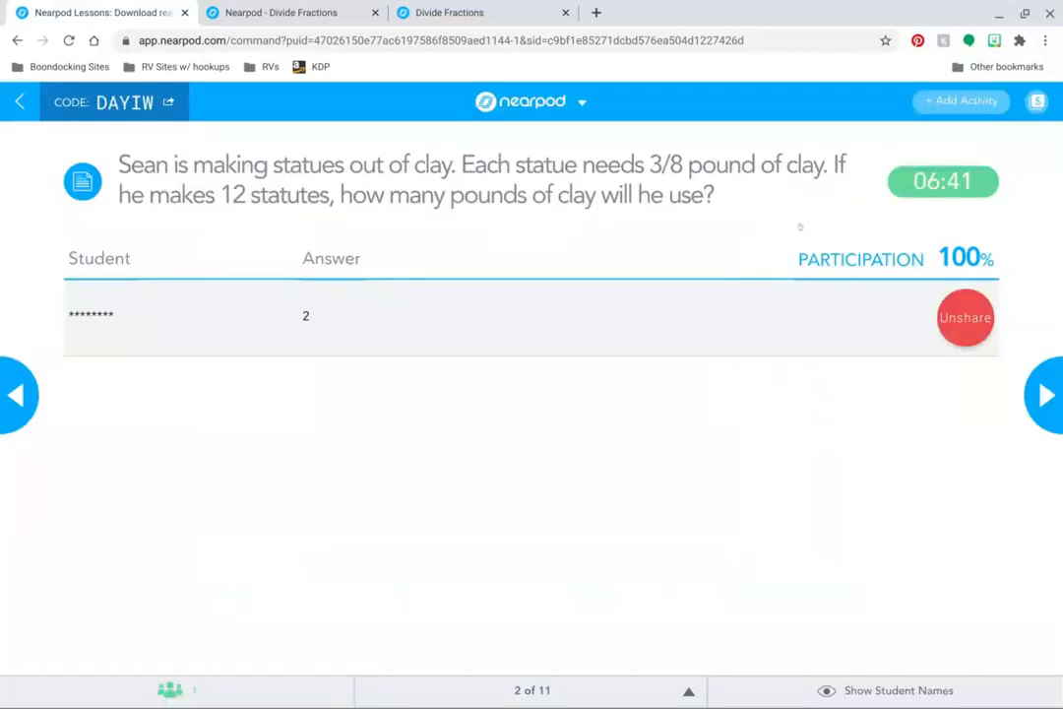
Advance the lesson past the Objective slide to the Flocabulary Dividing Fractions page and look over its video and activities
{"action": "left_click", "coordinate": [1045, 413]}
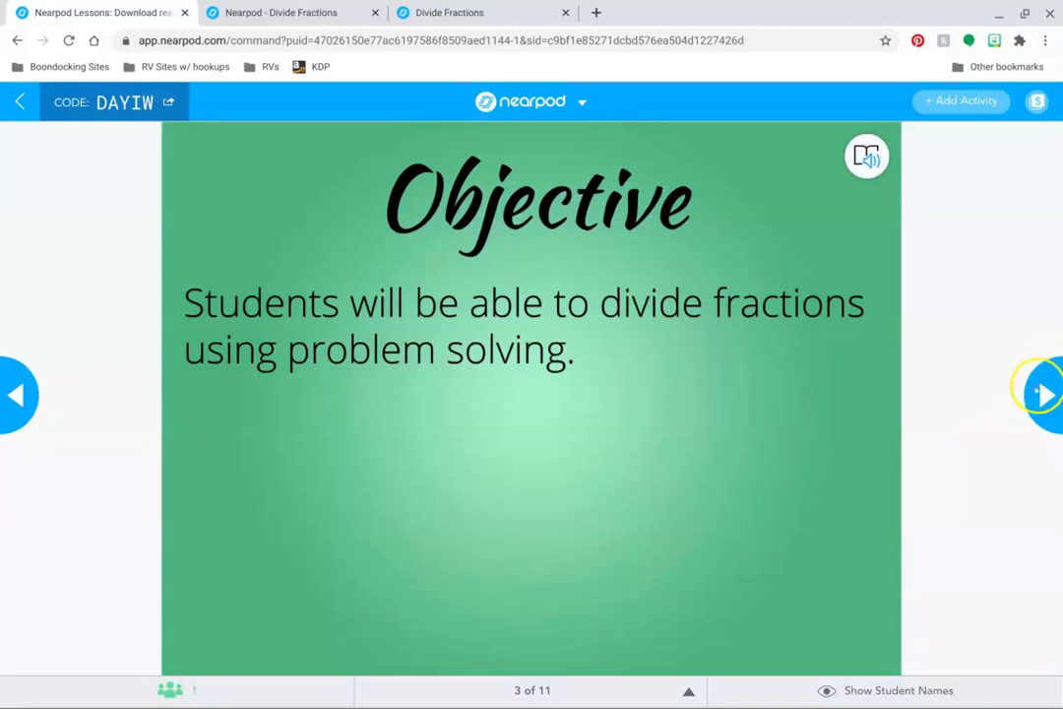
{"action": "left_click", "coordinate": [1046, 399]}
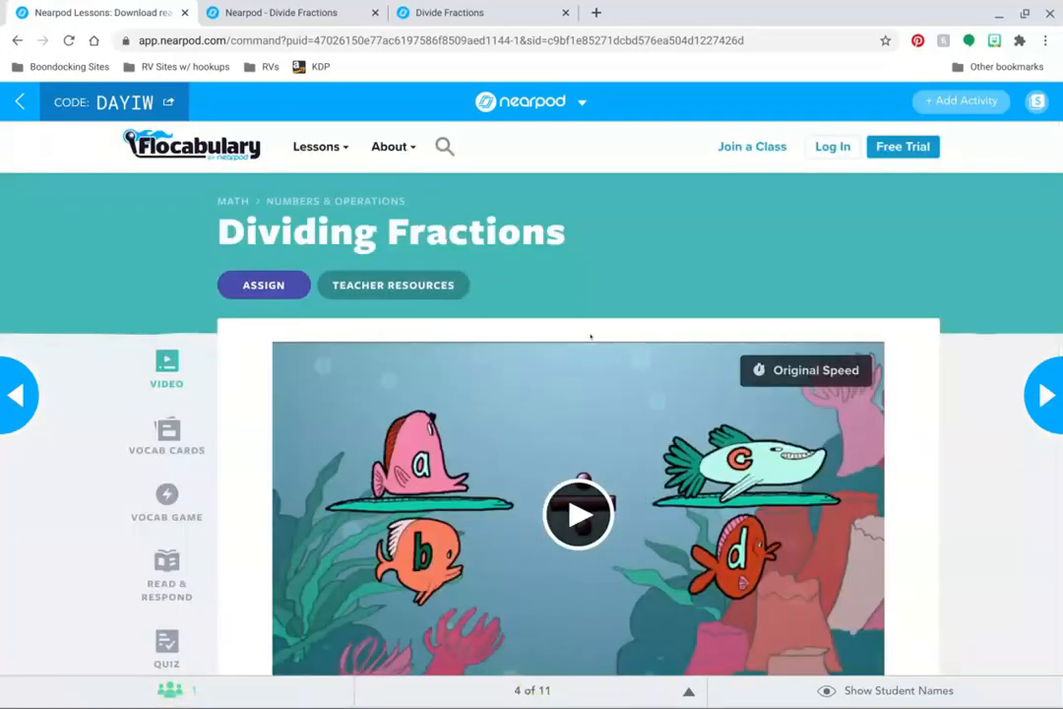
{"action": "scroll", "coordinate": [590, 336], "scroll_direction": "down", "scroll_amount": 1}
{"action": "scroll", "coordinate": [591, 337], "scroll_direction": "up", "scroll_amount": 1}
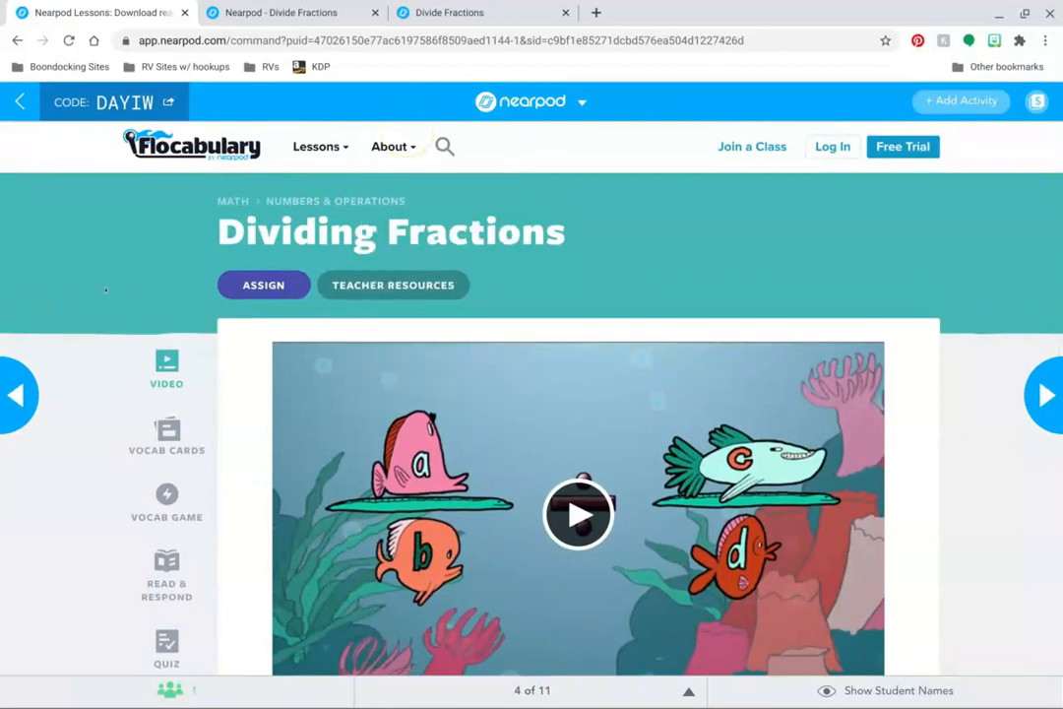
{"action": "scroll", "coordinate": [710, 223], "scroll_direction": "down", "scroll_amount": 1}
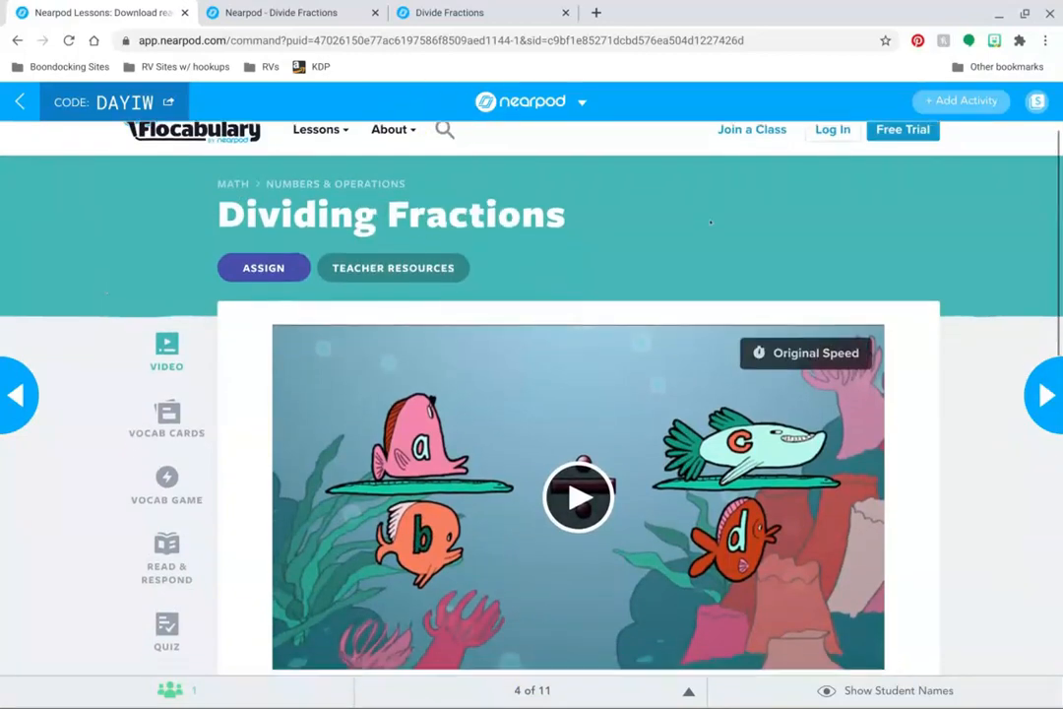
{"action": "scroll", "coordinate": [710, 223], "scroll_direction": "up", "scroll_amount": 1}
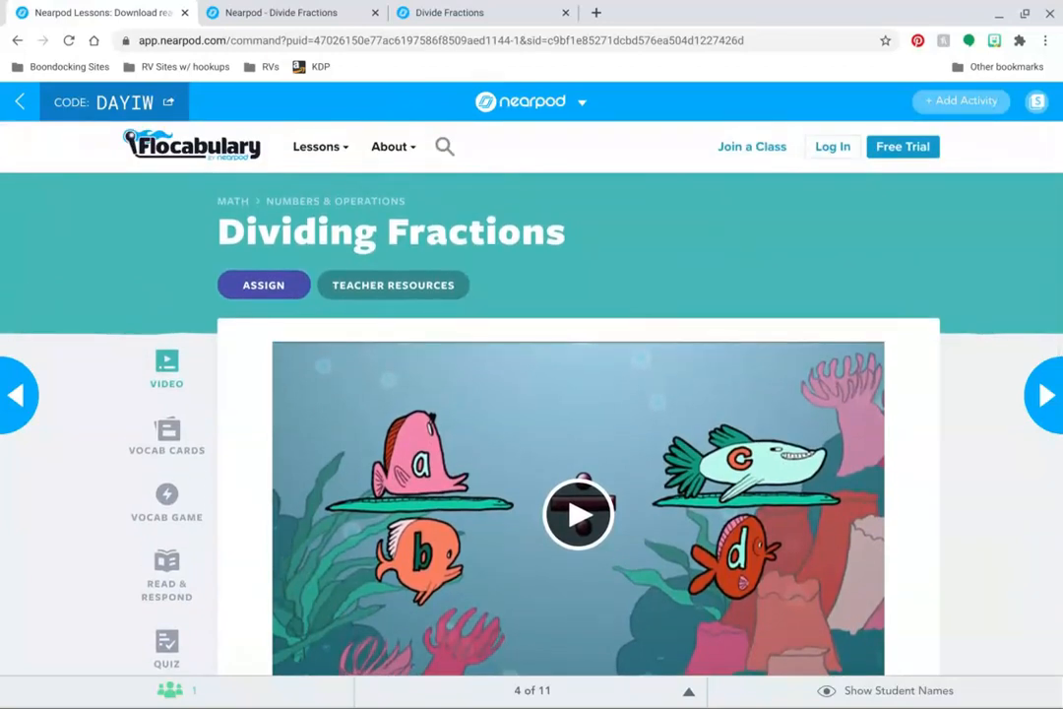
{"action": "scroll", "coordinate": [531, 394], "scroll_direction": "down", "scroll_amount": 1}
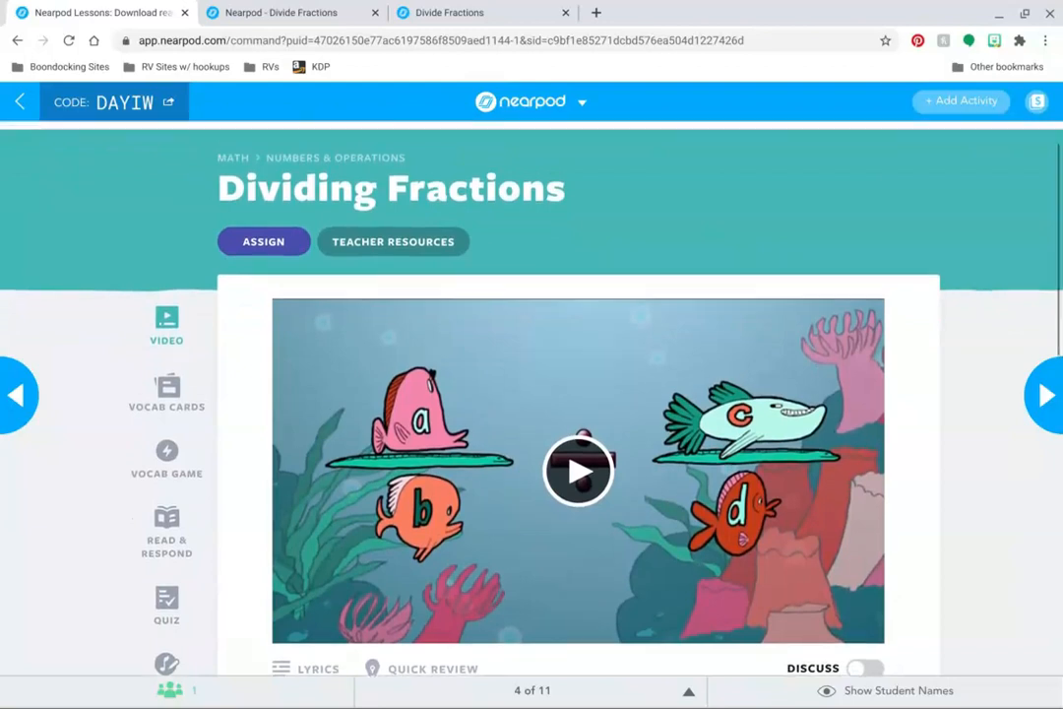
{"action": "scroll", "coordinate": [531, 394], "scroll_direction": "up", "scroll_amount": 1}
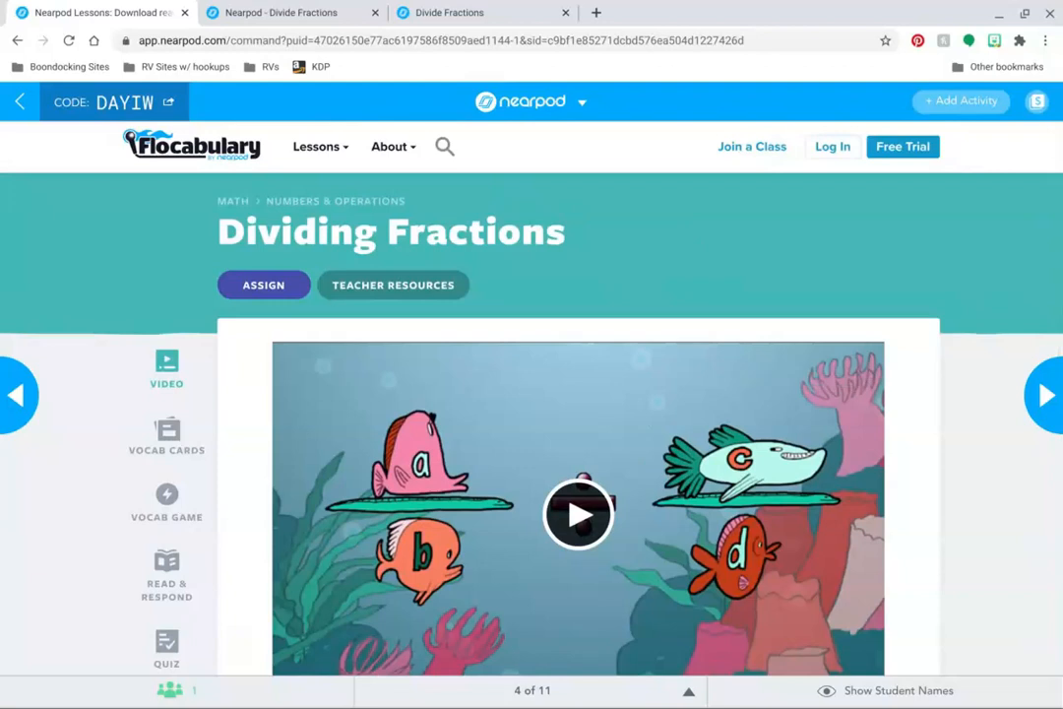
{"action": "scroll", "coordinate": [532, 394], "scroll_direction": "down", "scroll_amount": 3}
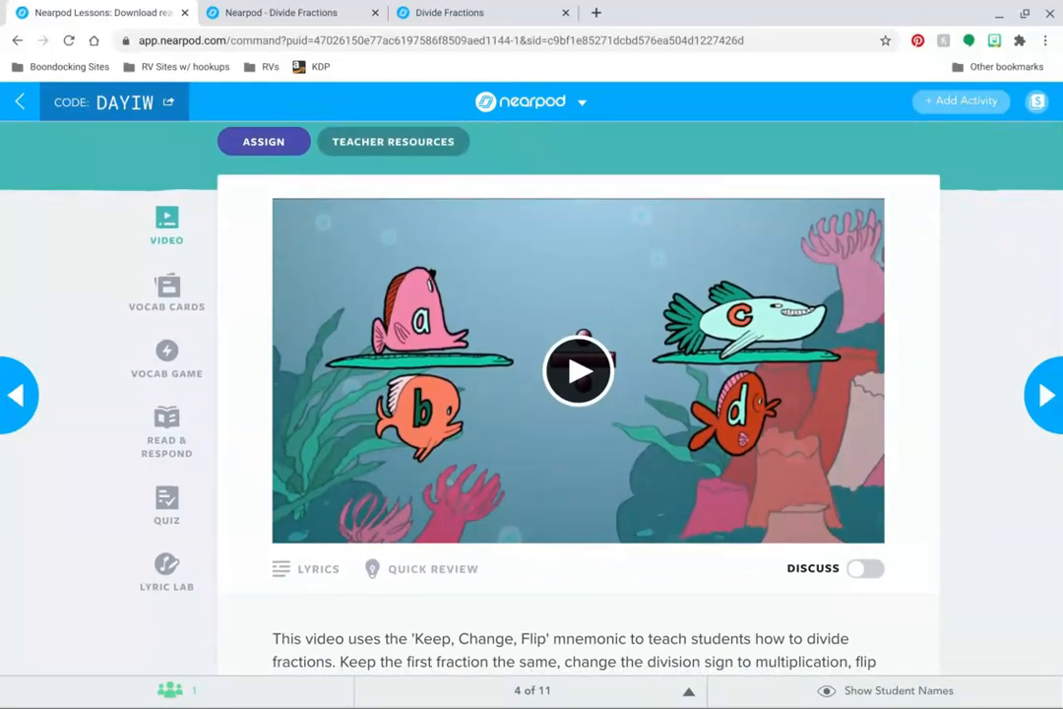
{"action": "scroll", "coordinate": [531, 394], "scroll_direction": "up", "scroll_amount": 3}
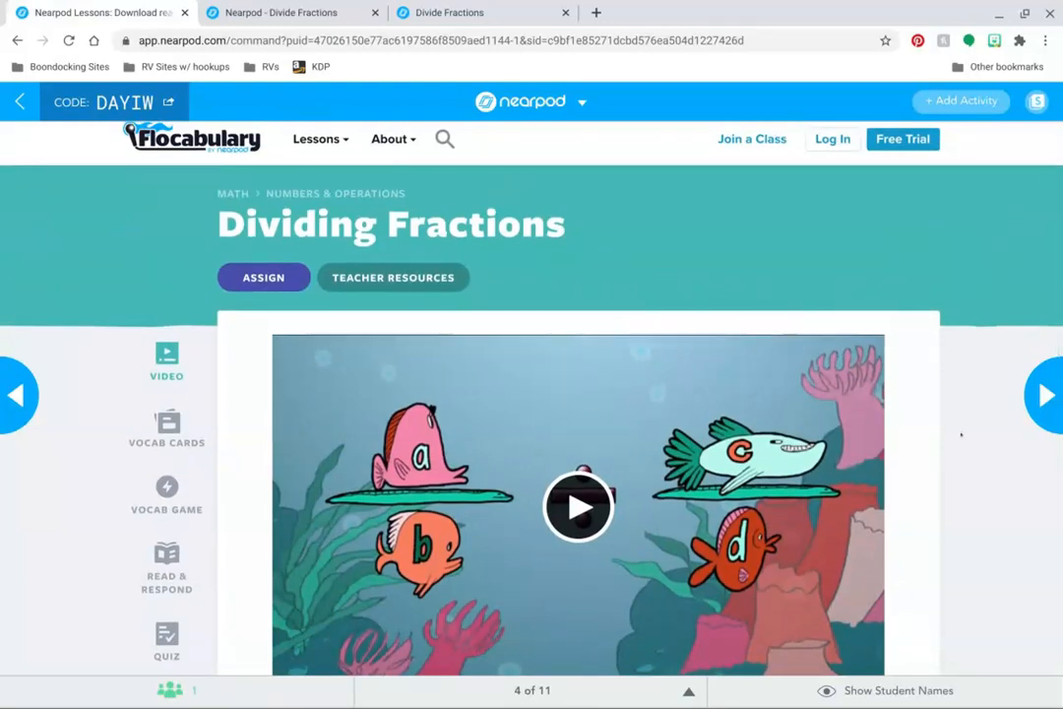
Advance past the Example slide to the 3/4 ÷ 2 question, check the student's waiting screen, and start the activity
{"action": "left_click", "coordinate": [1050, 402]}
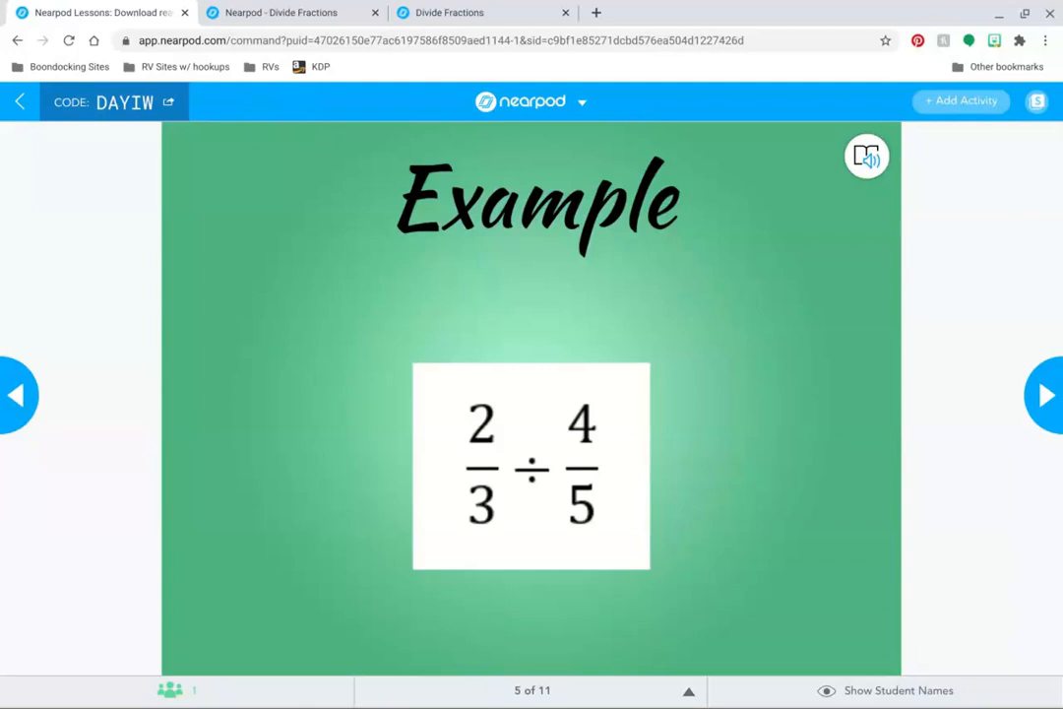
{"action": "left_click", "coordinate": [1045, 394]}
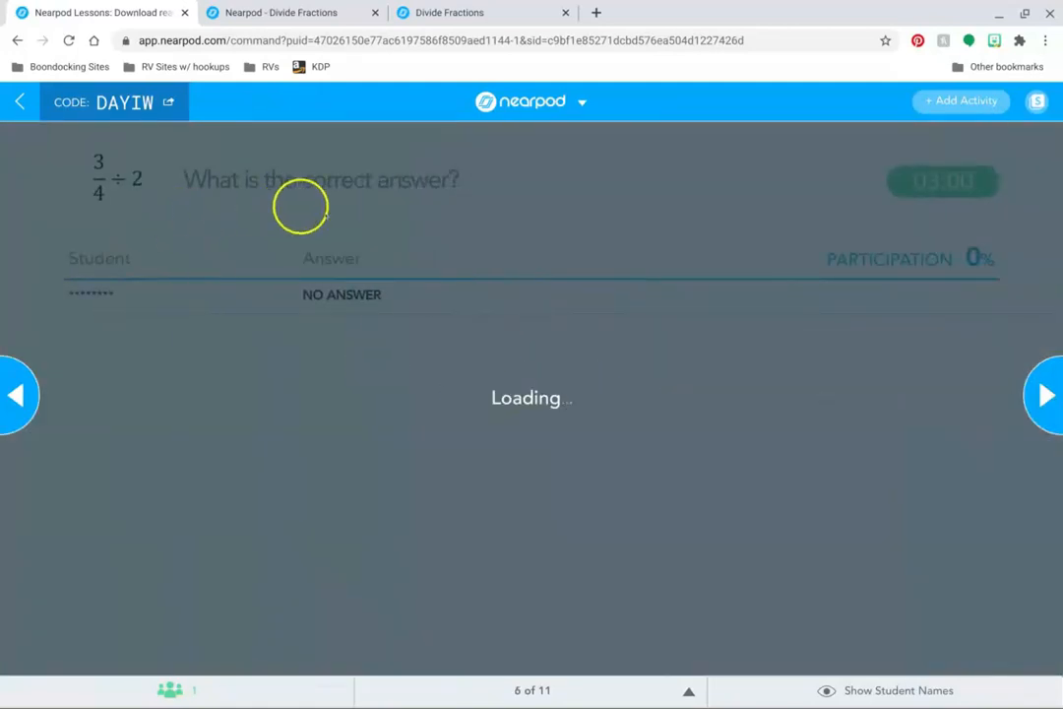
{"action": "left_click", "coordinate": [264, 17]}
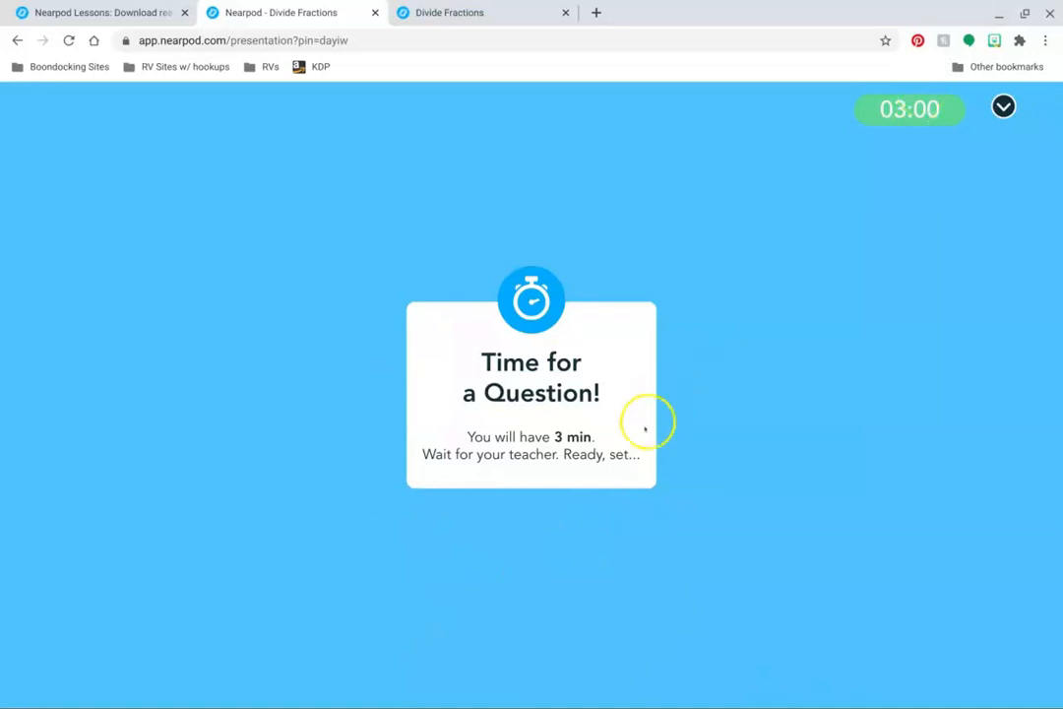
{"action": "left_click", "coordinate": [61, 12]}
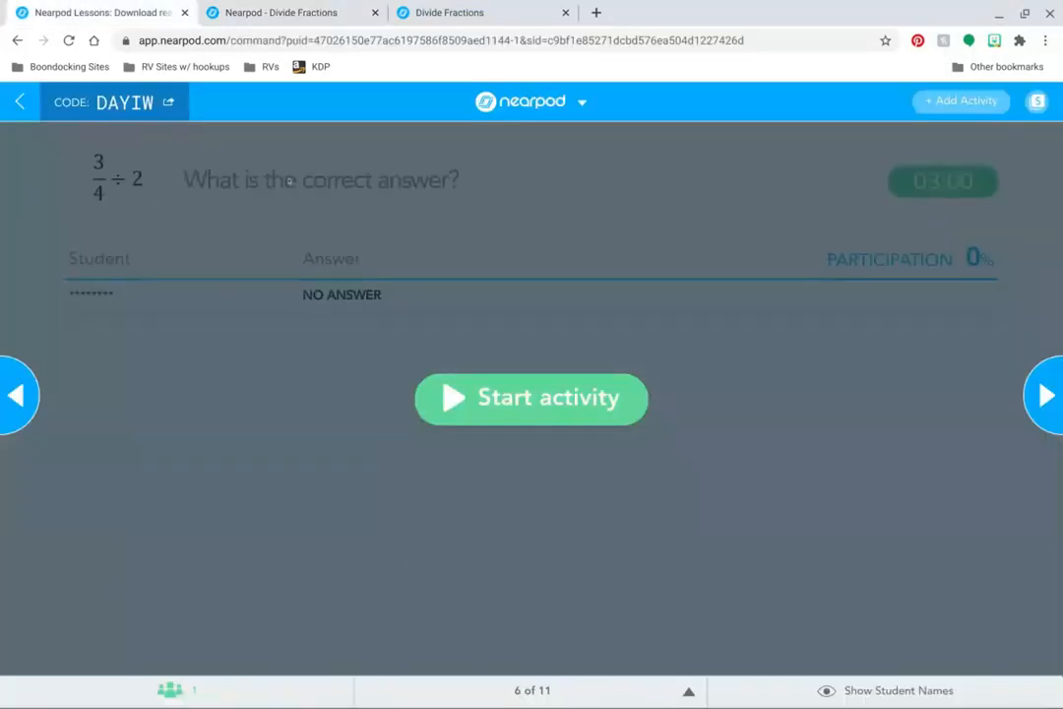
{"action": "left_click", "coordinate": [495, 395]}
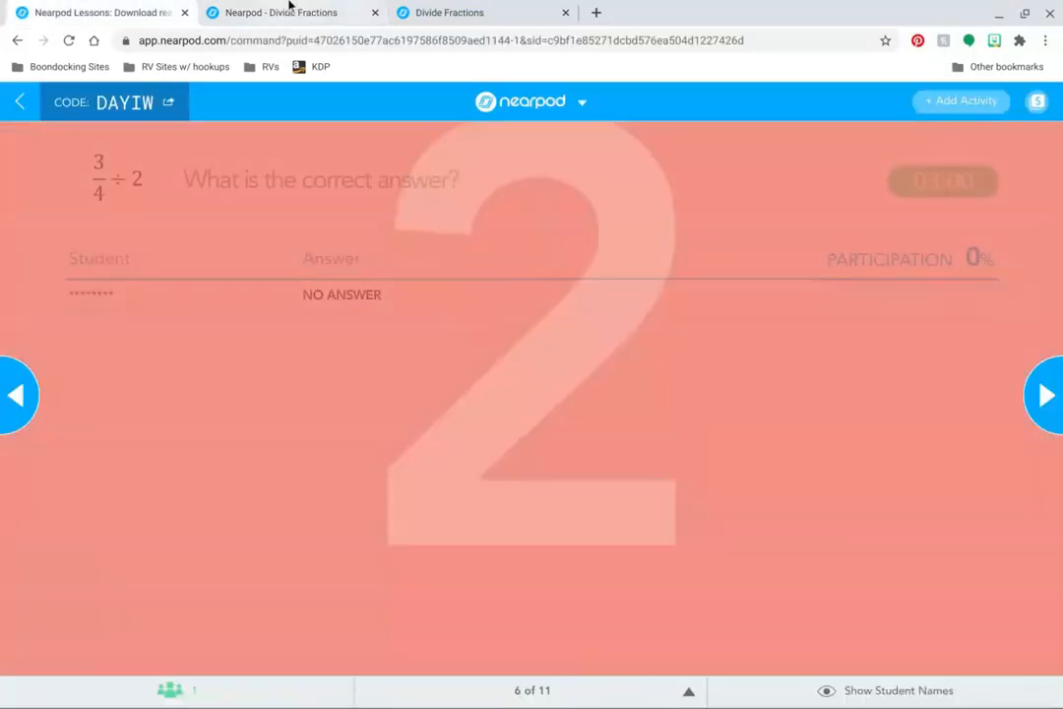
View the enlarged 3/4 ÷ 2 image on the student page and in the teacher session, closing it each time
{"action": "left_click", "coordinate": [292, 10]}
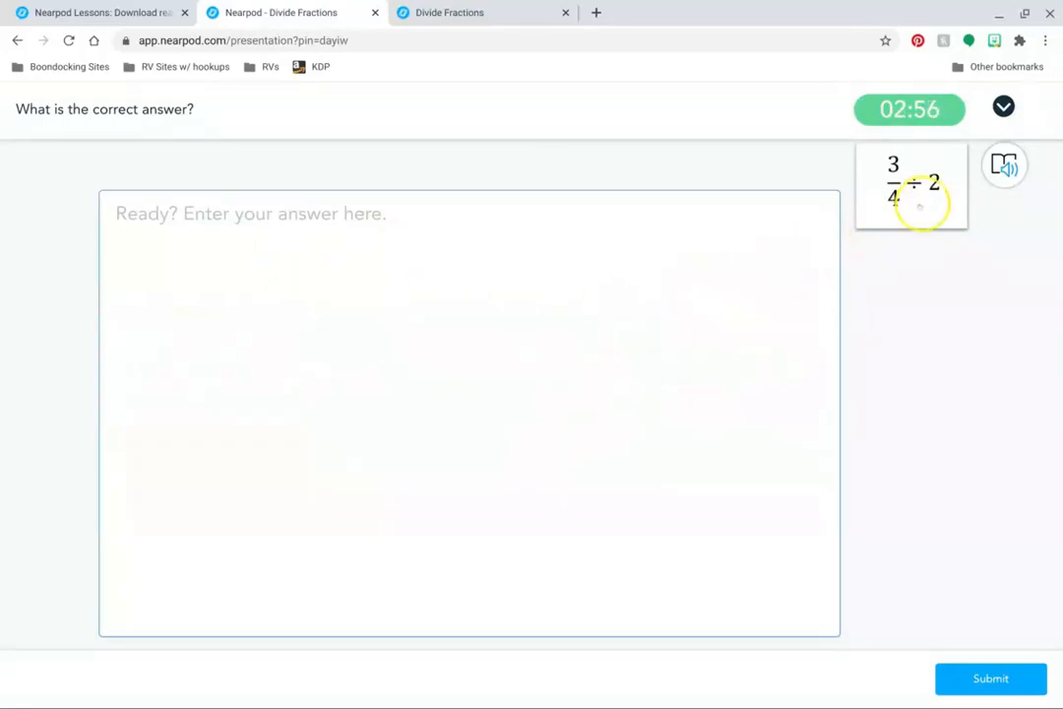
{"action": "left_click", "coordinate": [901, 185]}
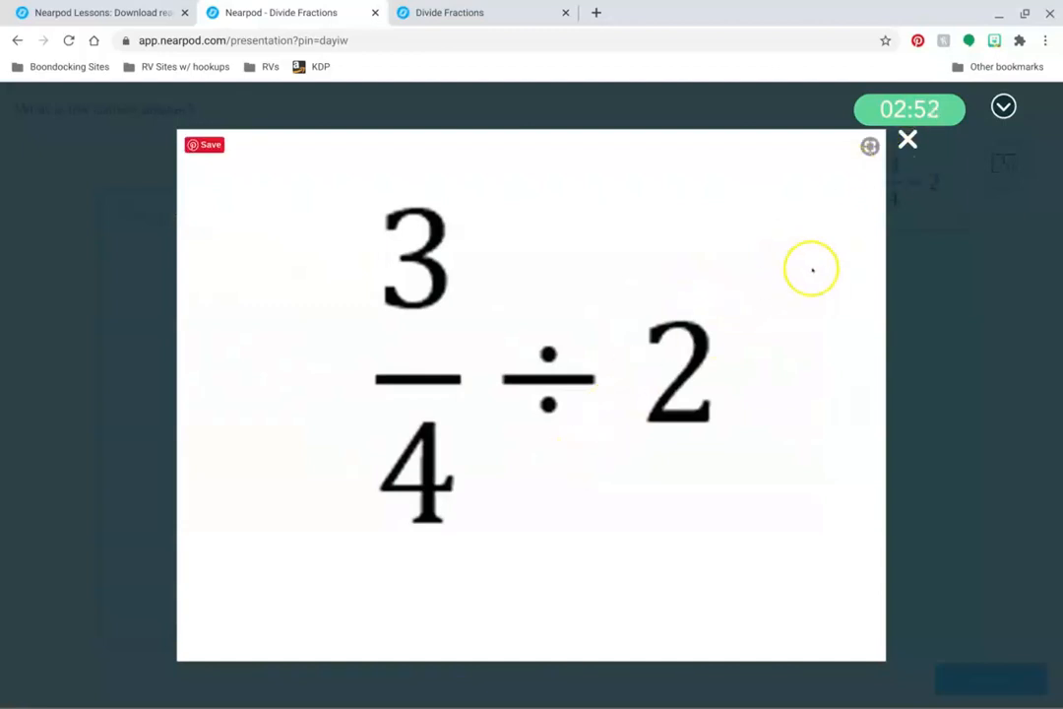
{"action": "left_click", "coordinate": [906, 140]}
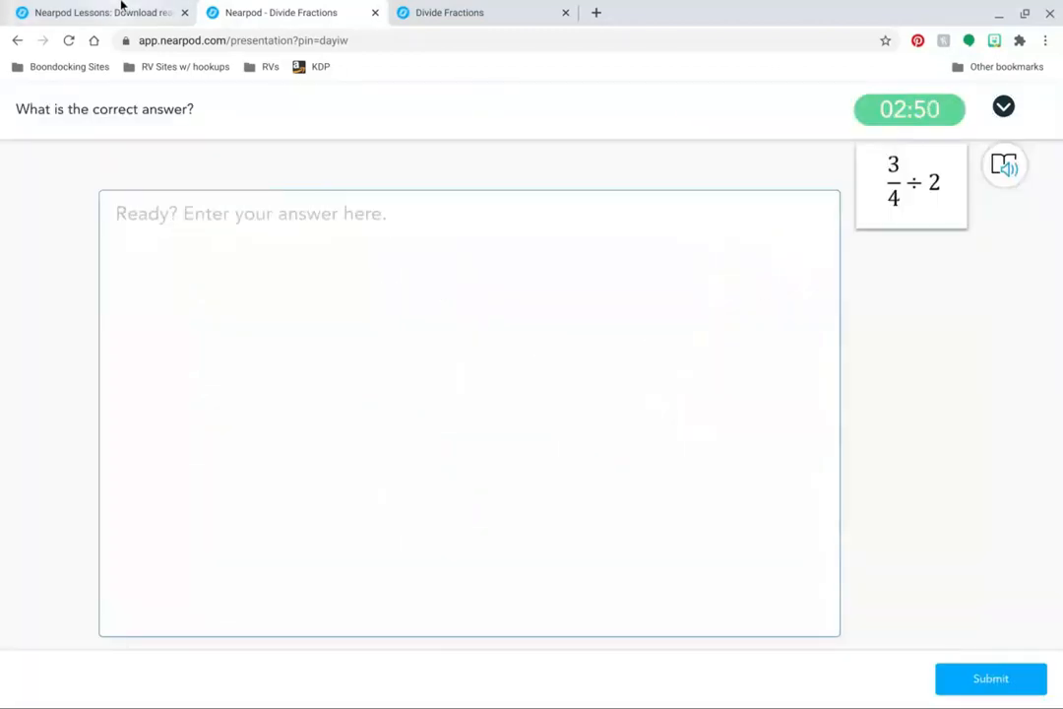
{"action": "left_click", "coordinate": [122, 12]}
{"action": "left_click", "coordinate": [102, 178]}
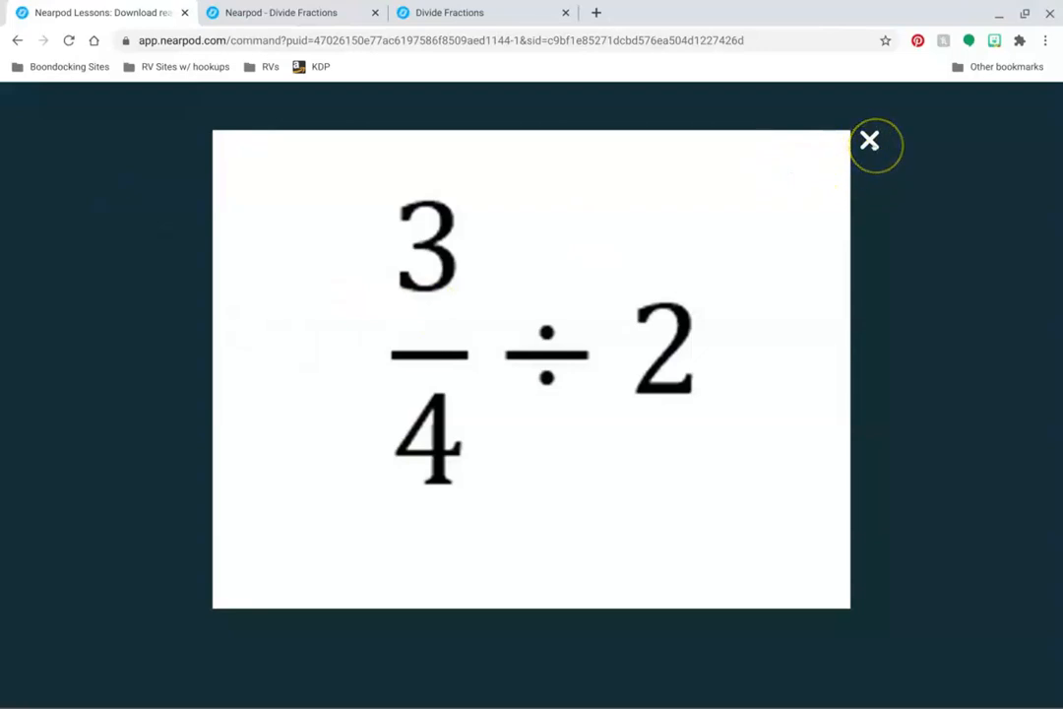
{"action": "left_click", "coordinate": [870, 143]}
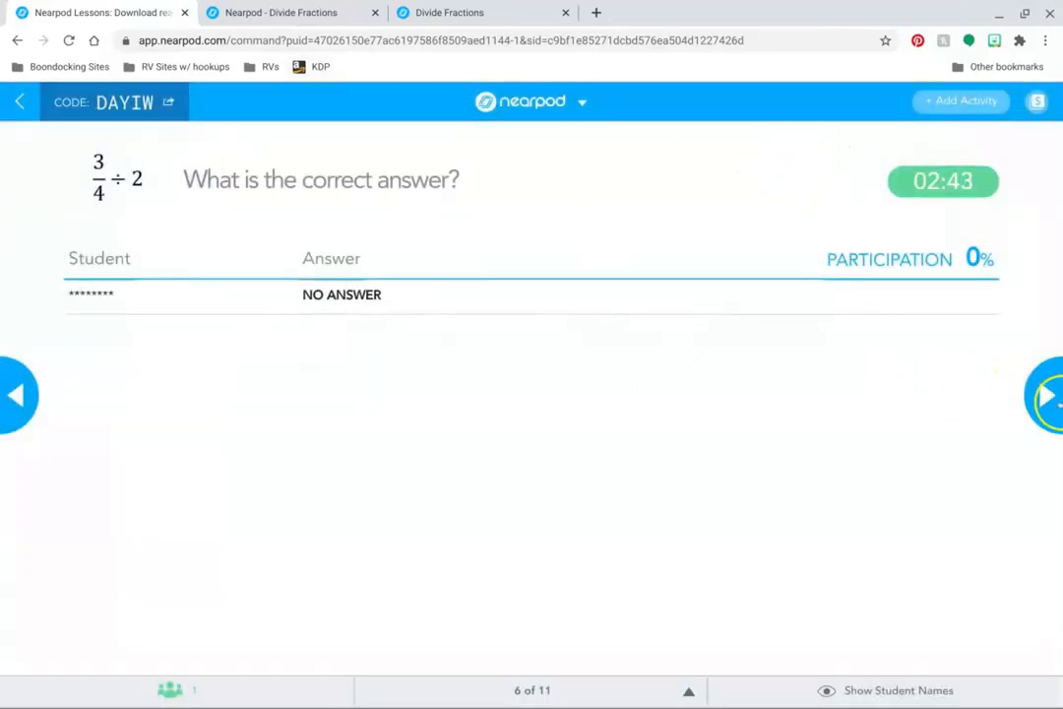
Advance the lesson to the "How do you feel about dividing fractions?" poll and start it, keeping student names hidden
{"action": "left_click", "coordinate": [1045, 393]}
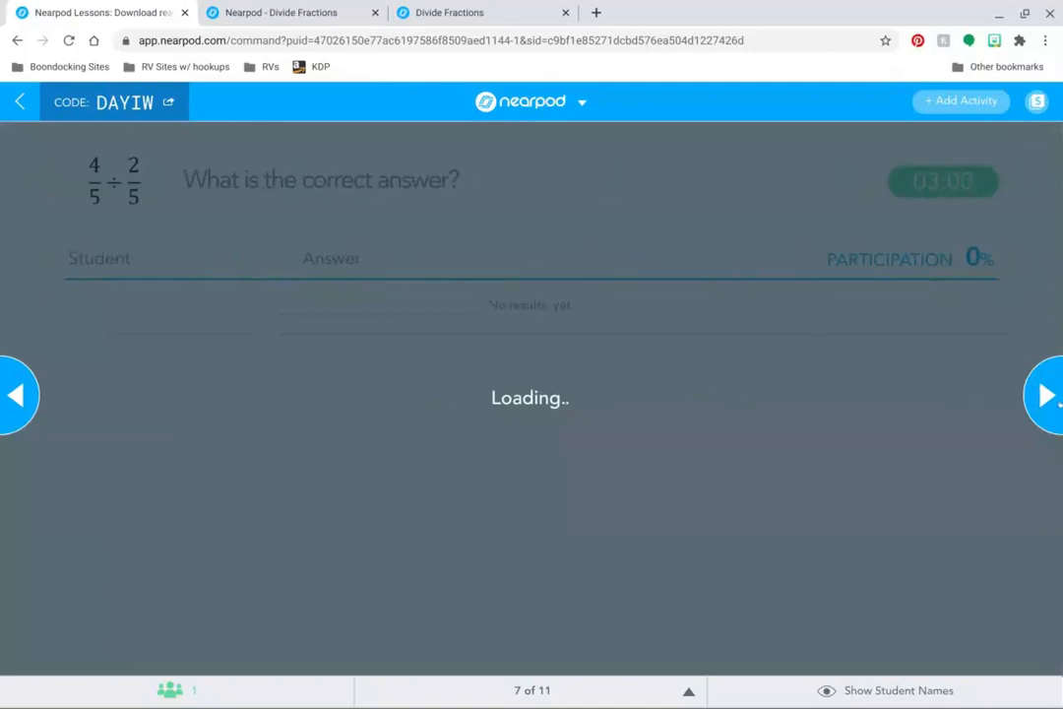
{"action": "left_click", "coordinate": [1047, 395]}
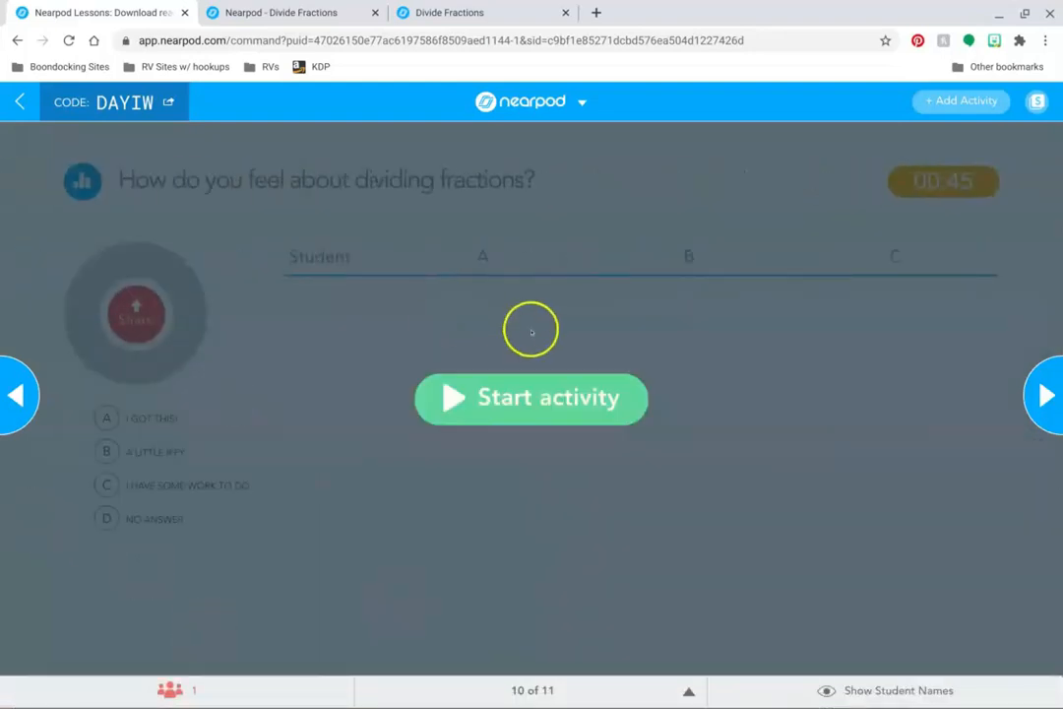
{"action": "left_click", "coordinate": [518, 390]}
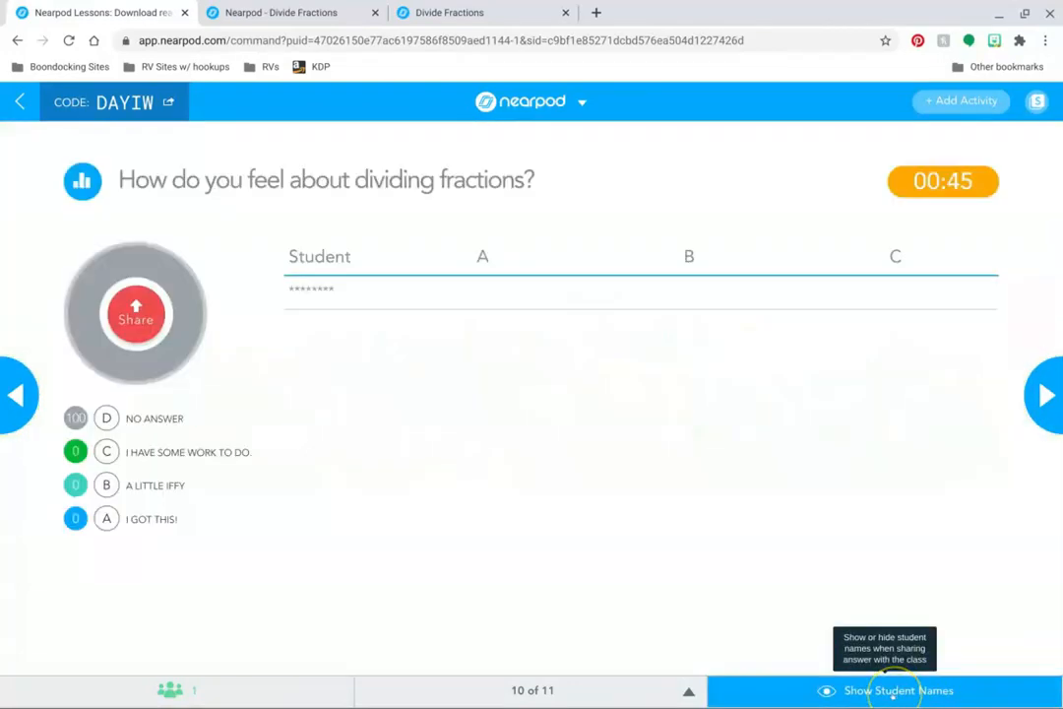
{"action": "left_click", "coordinate": [891, 690]}
{"action": "left_click", "coordinate": [891, 692]}
Submit "I got this!" as the student's poll answer and share the poll results from the teacher session
{"action": "left_click", "coordinate": [314, 8]}
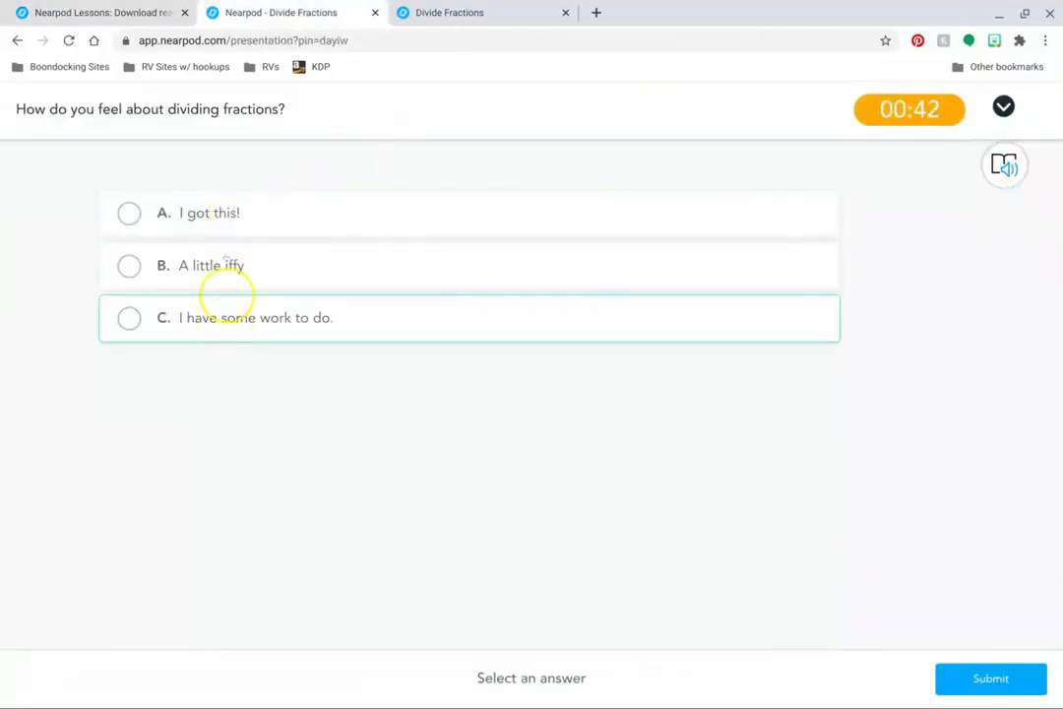
{"action": "left_click", "coordinate": [232, 206]}
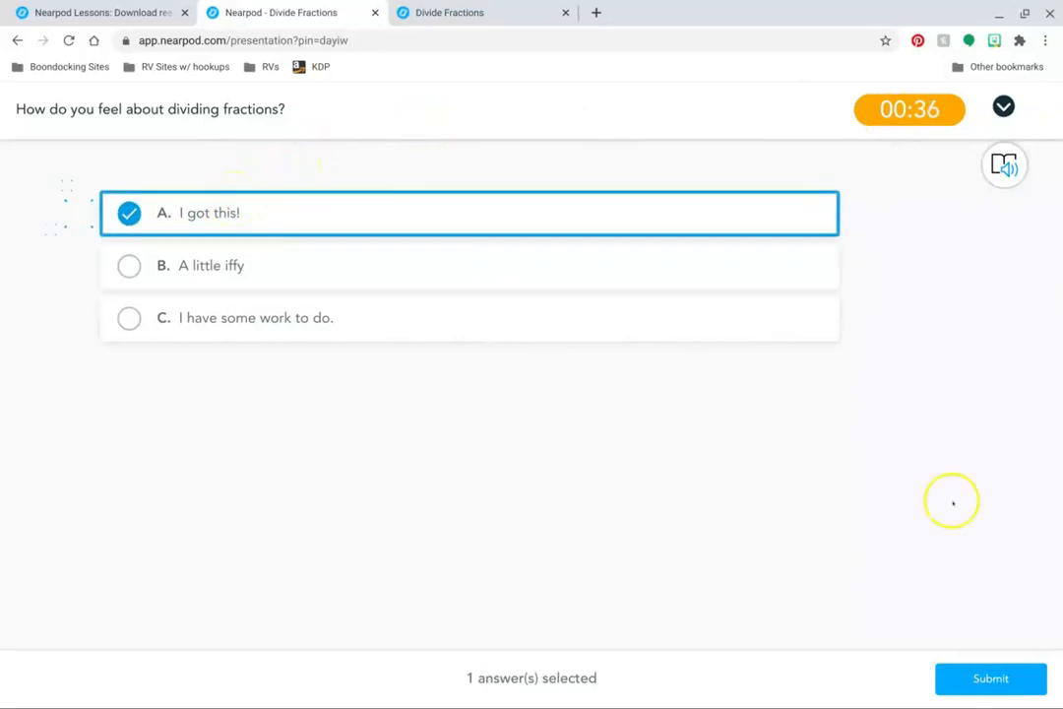
{"action": "left_click", "coordinate": [1016, 680]}
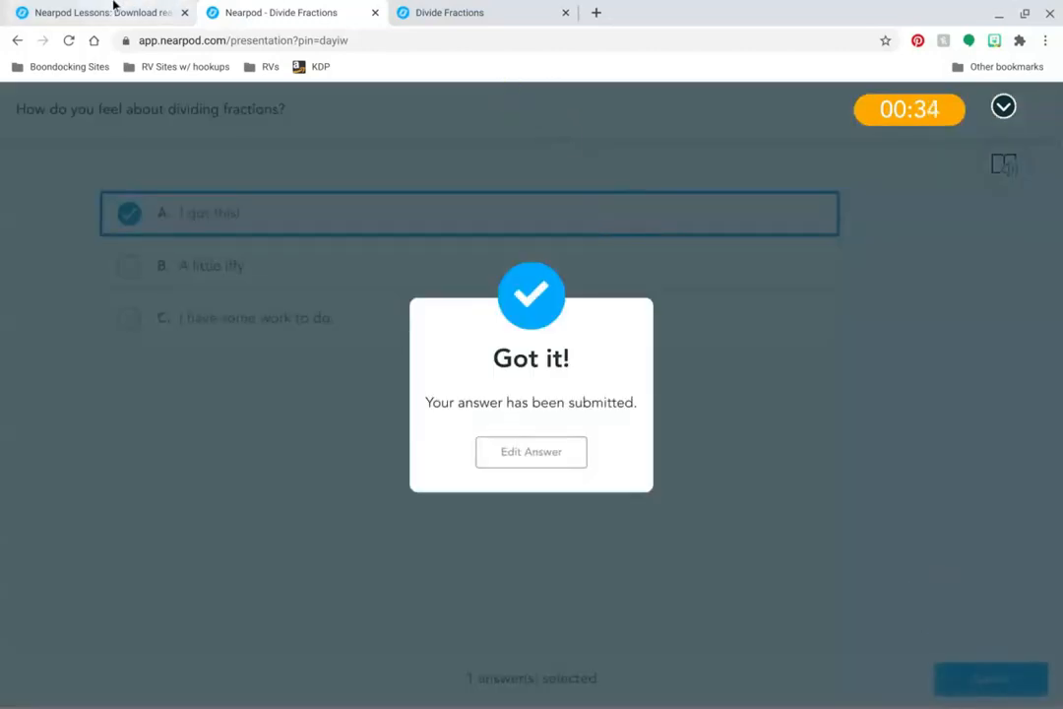
{"action": "left_click", "coordinate": [113, 5]}
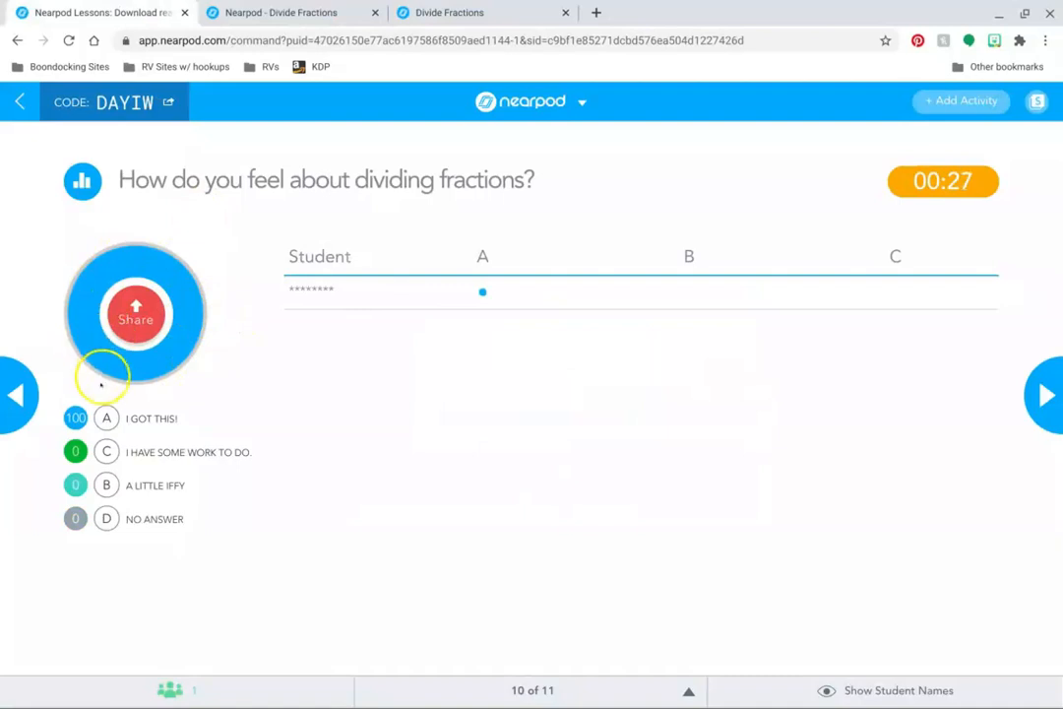
{"action": "left_click", "coordinate": [129, 320]}
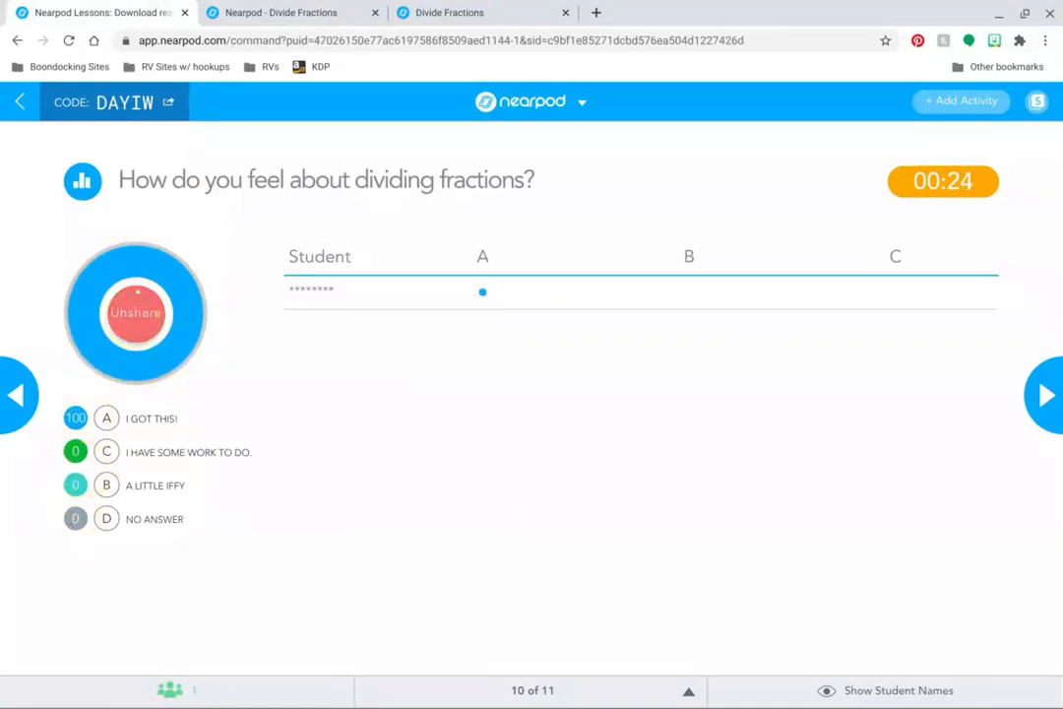
View the shared poll results as the student and advance the teacher session to the Collaborate board without requiring comment approval
{"action": "left_click", "coordinate": [271, 10]}
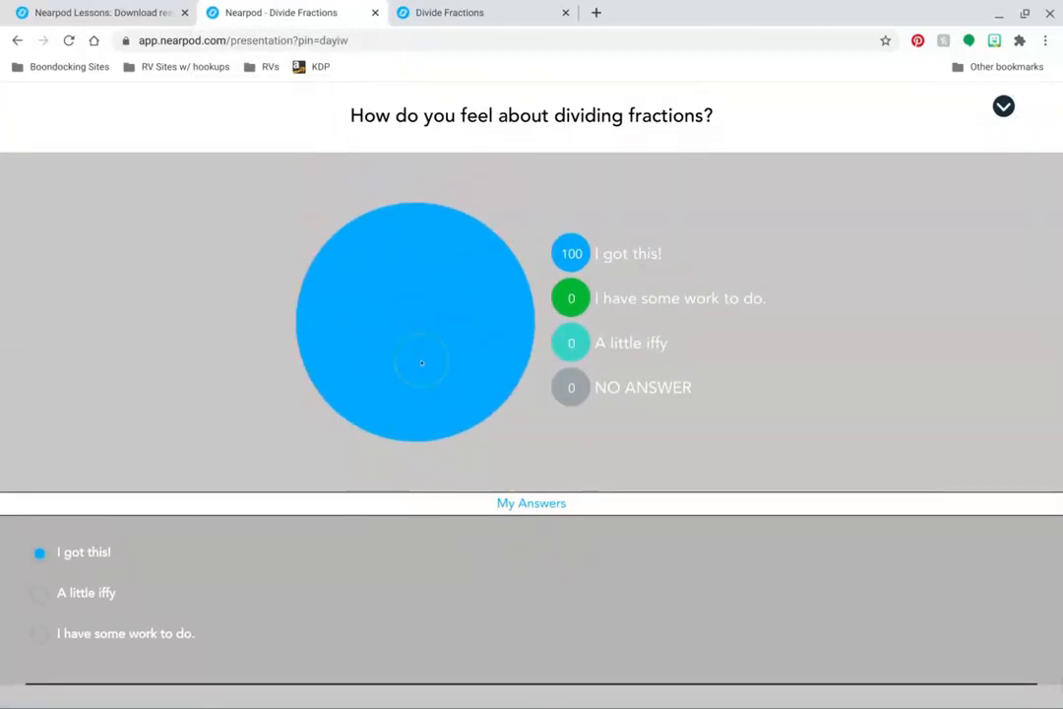
{"action": "left_click", "coordinate": [49, 11]}
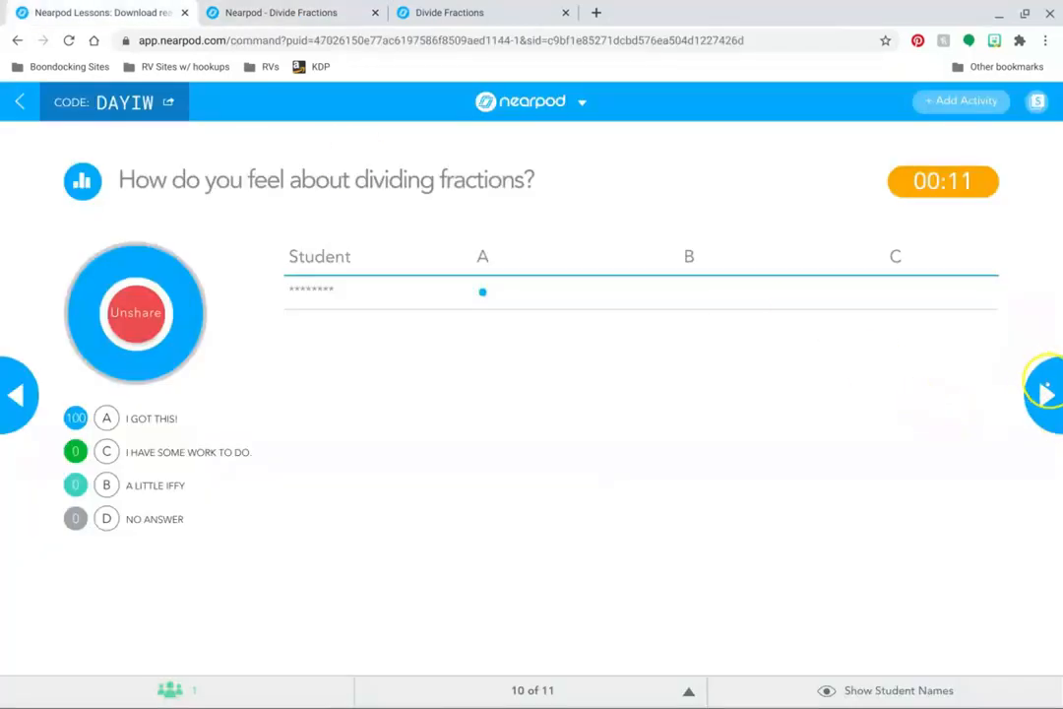
{"action": "left_click", "coordinate": [1045, 395]}
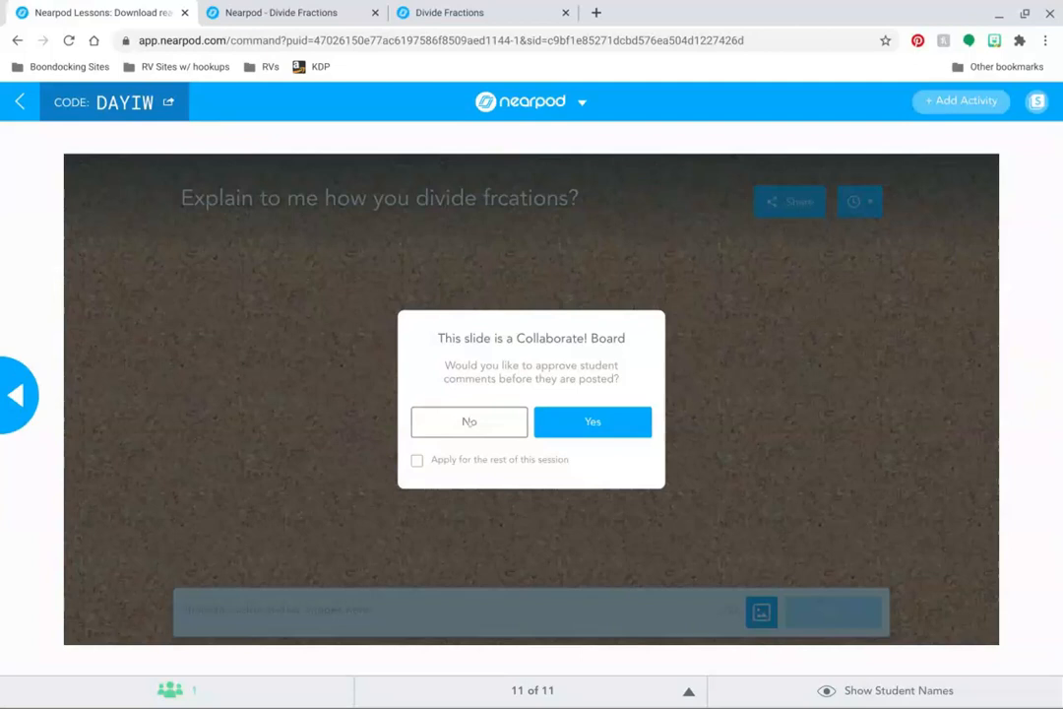
{"action": "left_click", "coordinate": [470, 421]}
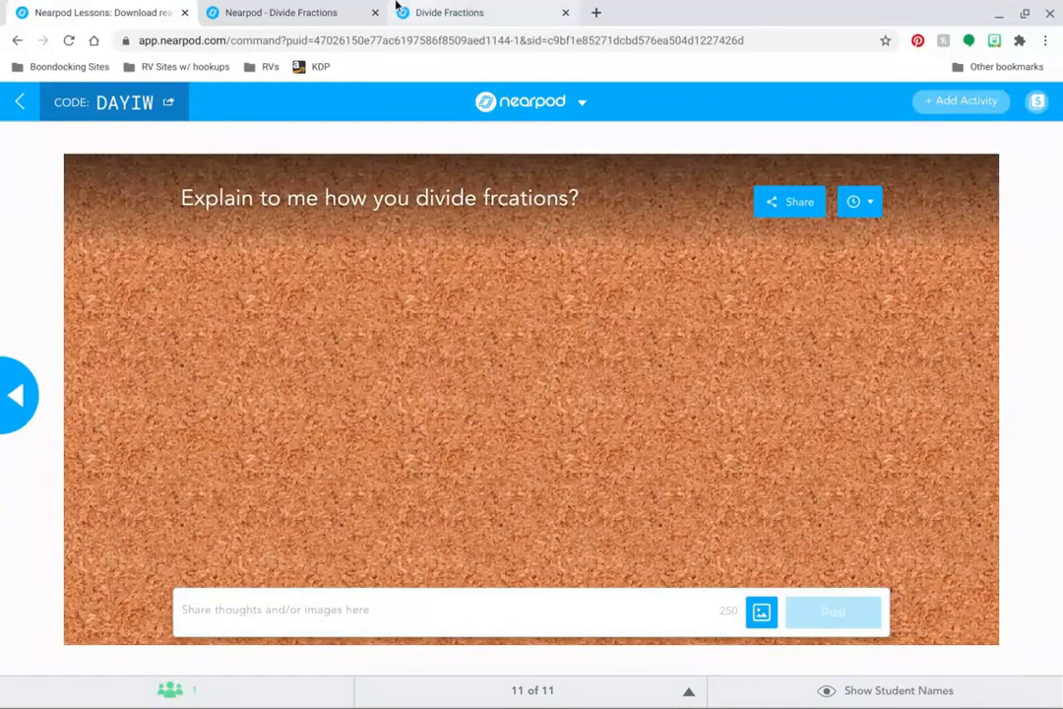
Post "KCF" as the student's reply on the dividing fractions Collaborate board
{"action": "left_click", "coordinate": [219, 649]}
{"action": "left_click", "coordinate": [272, 11]}
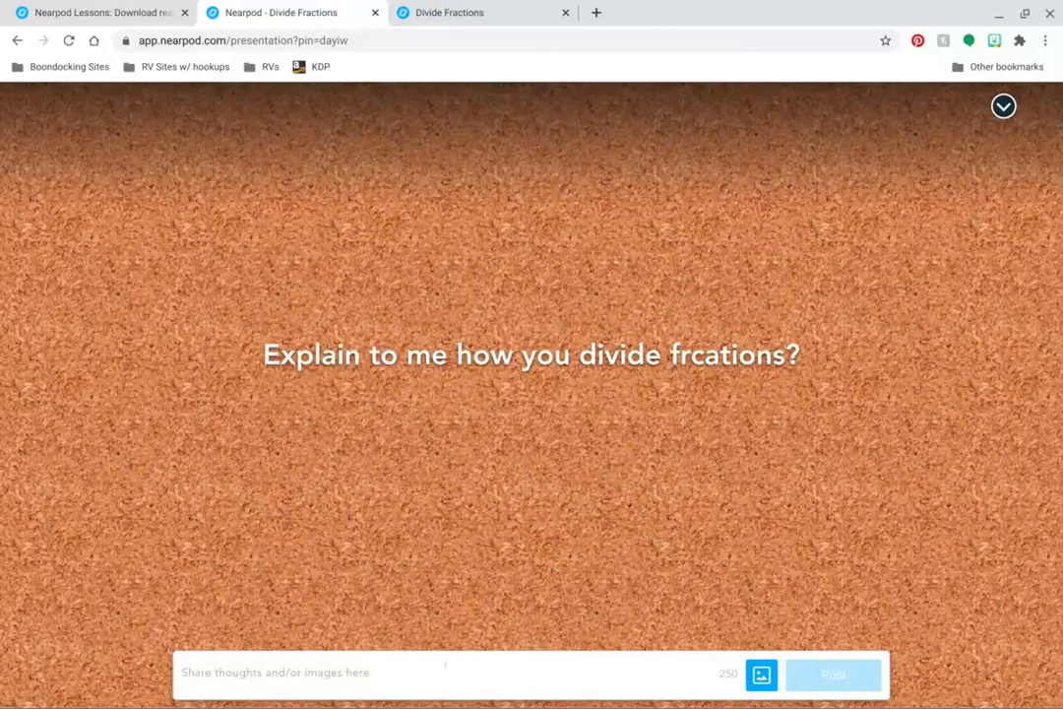
{"action": "type", "text": "KC"}
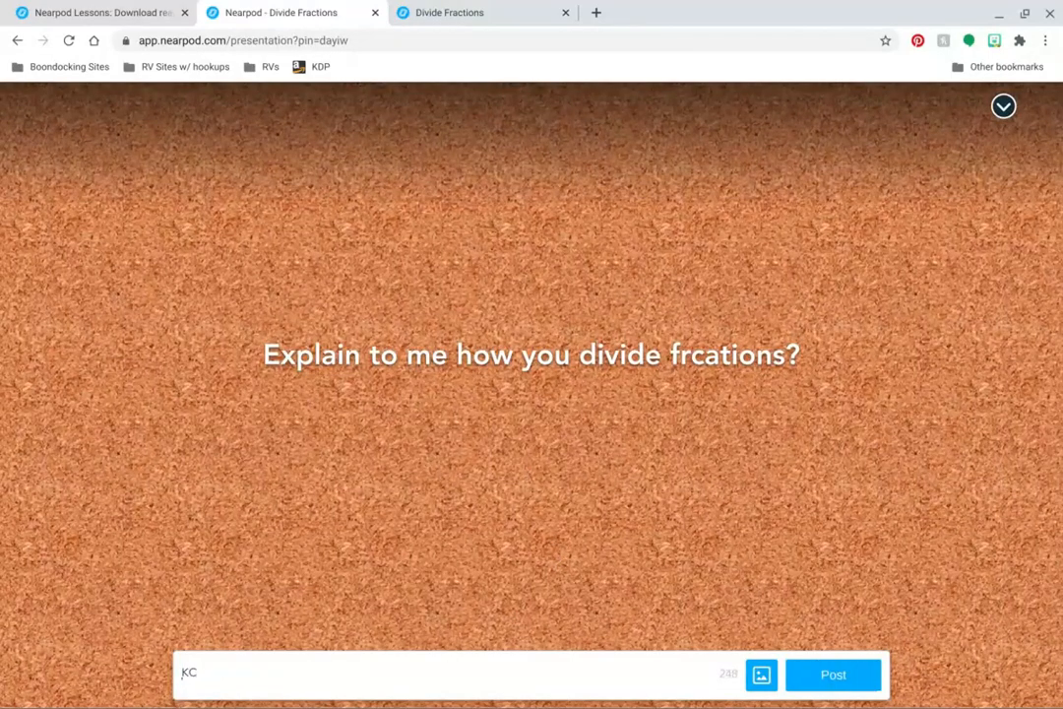
{"action": "key", "text": "Return"}
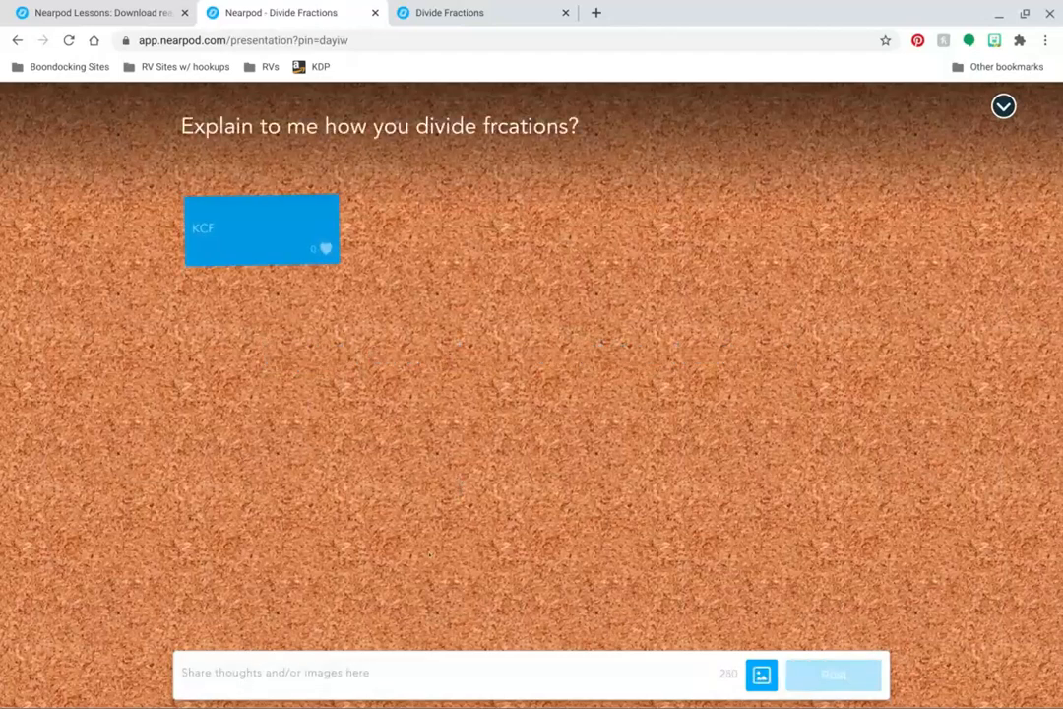
Search Google images for "divide fractions" and post the Keep, Change, Flip picture to the student's Collaborate board
{"action": "left_click", "coordinate": [763, 677]}
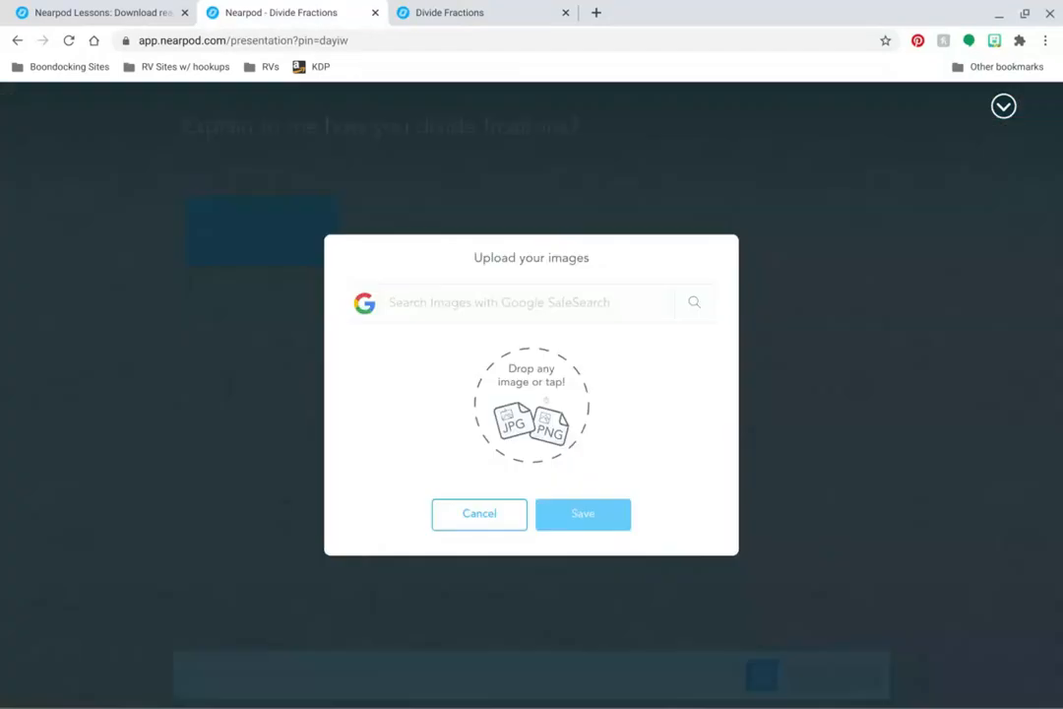
{"action": "left_click", "coordinate": [492, 303]}
{"action": "type", "text": "d"}
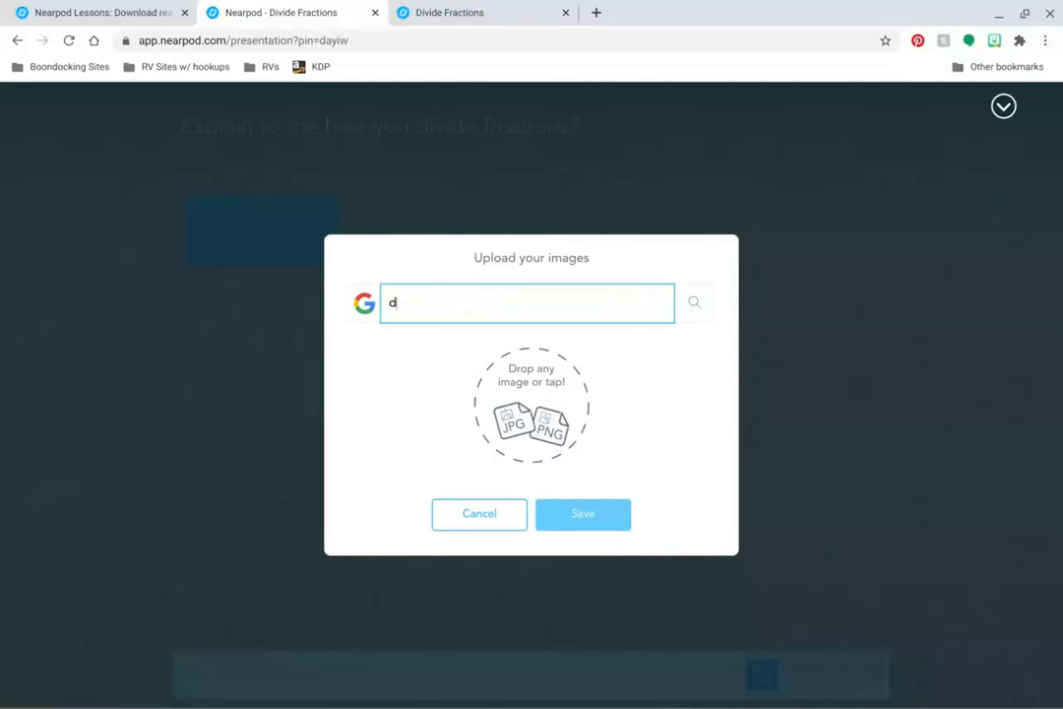
{"action": "type", "text": "ivide fractions"}
{"action": "key", "text": "Return"}
{"action": "scroll", "coordinate": [517, 393], "scroll_direction": "down", "scroll_amount": 1}
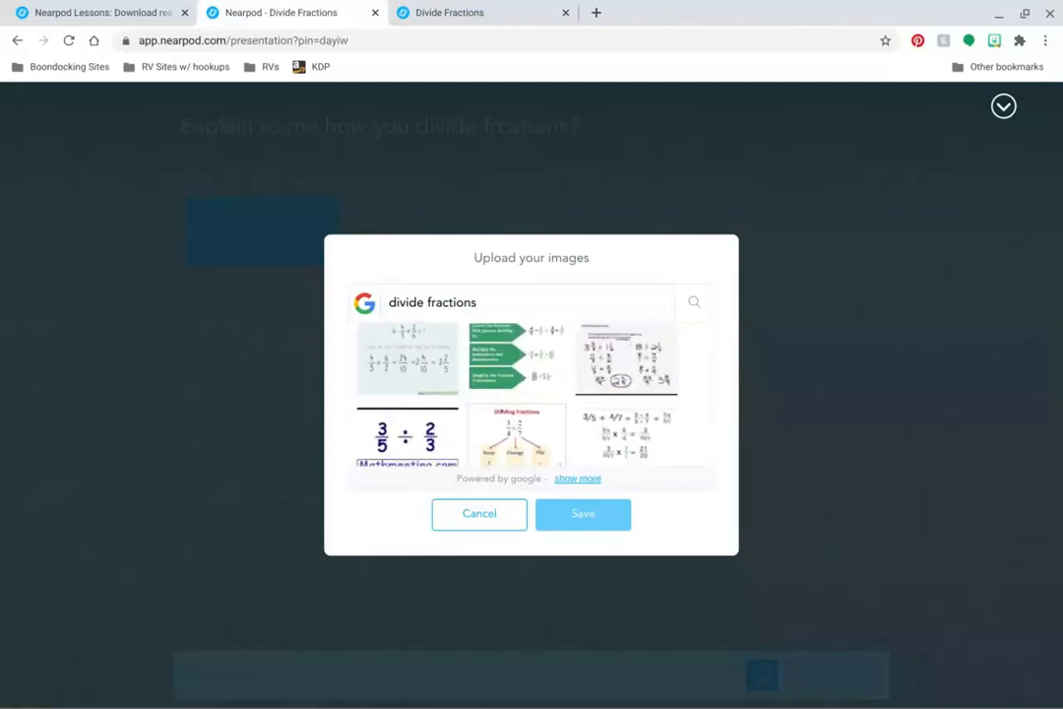
{"action": "left_click", "coordinate": [516, 384]}
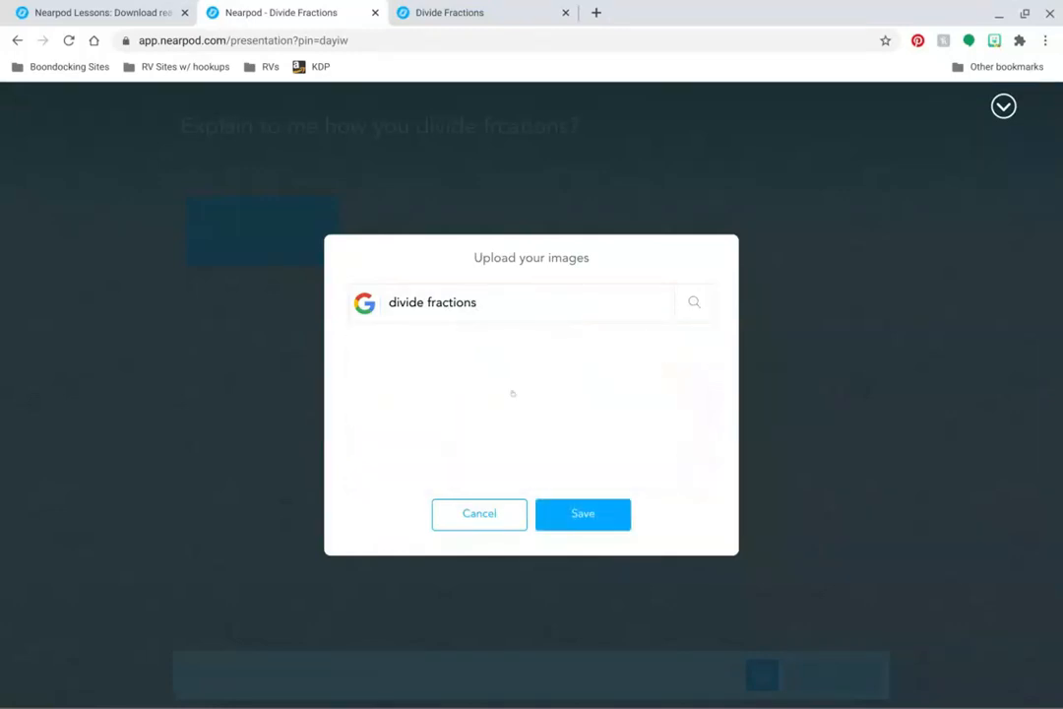
{"action": "left_click", "coordinate": [601, 517]}
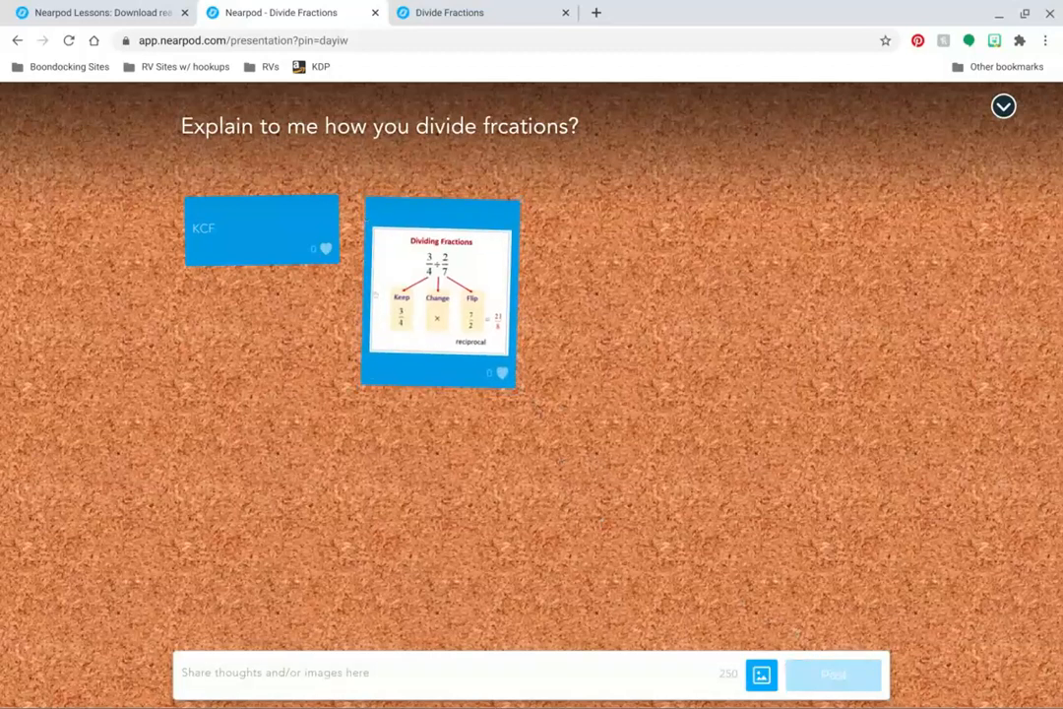
Show student names on the teacher's Collaborate board, again without comment approval, and view the posted fractions image
{"action": "left_click", "coordinate": [94, 11]}
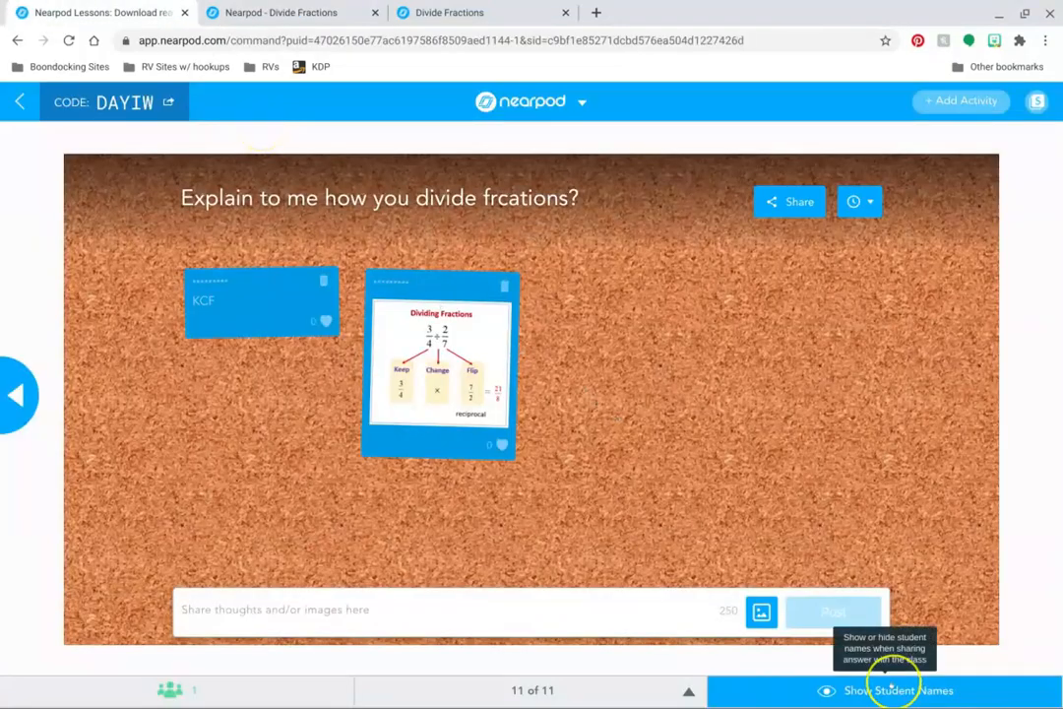
{"action": "left_click", "coordinate": [891, 688]}
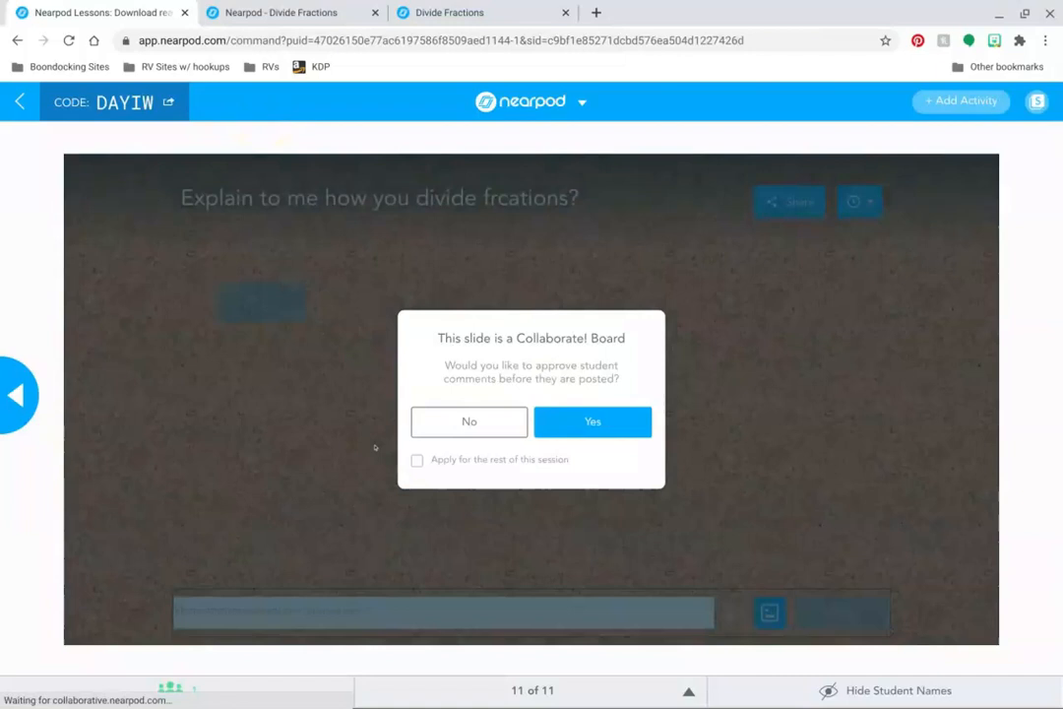
{"action": "left_click", "coordinate": [480, 416]}
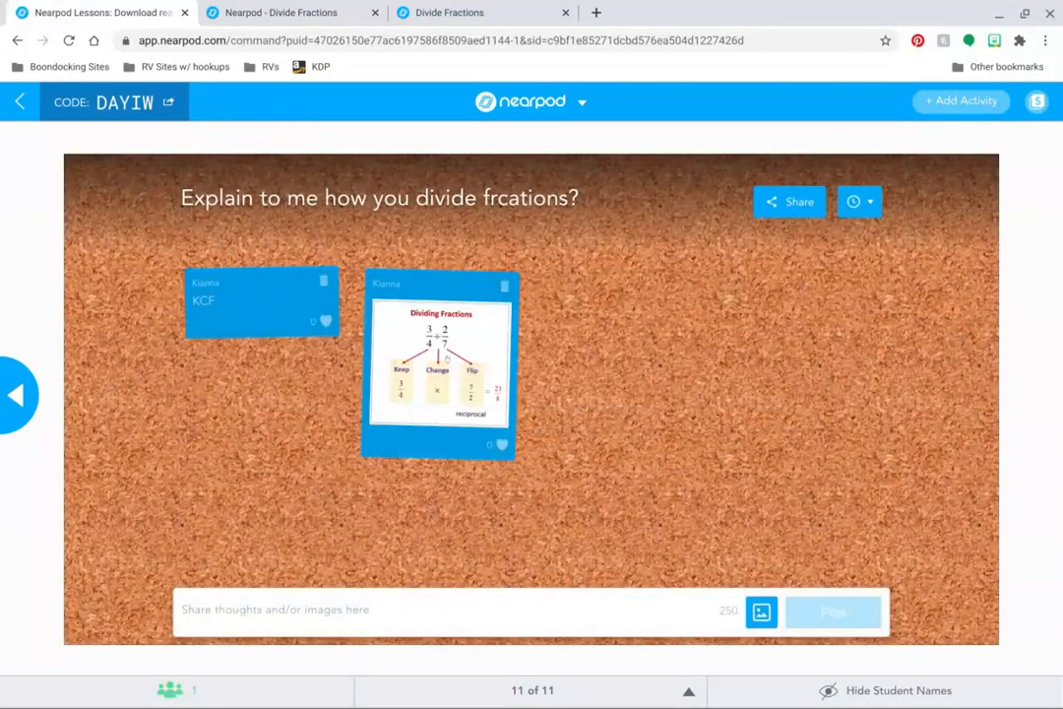
{"action": "left_click", "coordinate": [446, 360]}
{"action": "left_click", "coordinate": [329, 253]}
View the session's emailed report option, dismiss it without sending, and end the live Divide Fractions session
{"action": "left_click", "coordinate": [581, 102]}
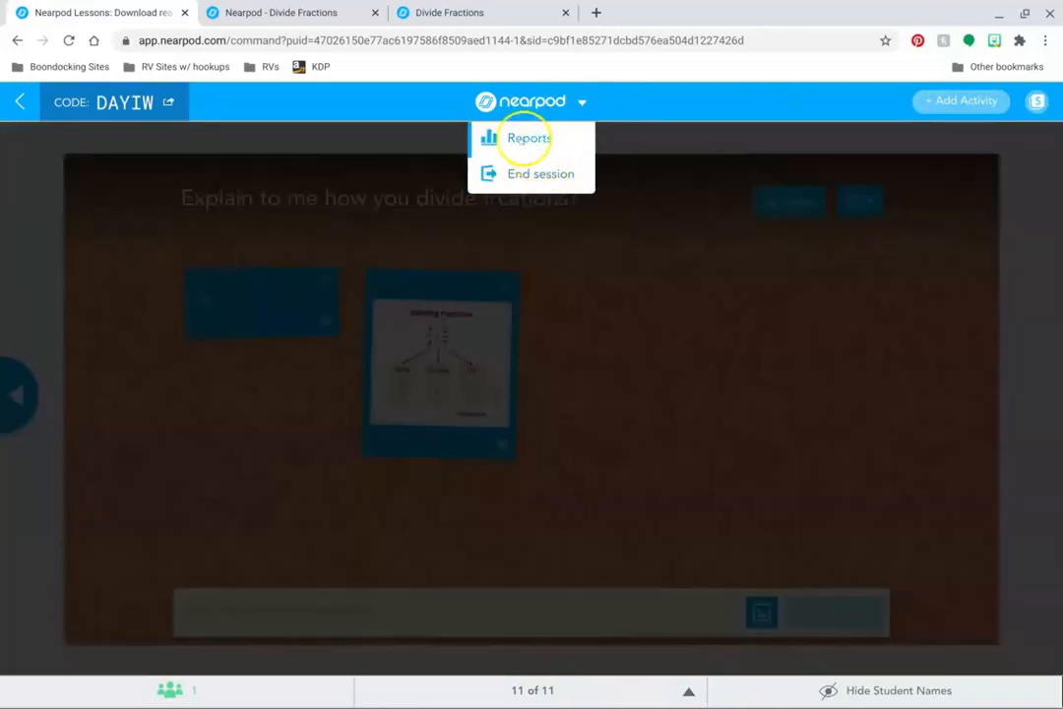
{"action": "left_click", "coordinate": [519, 139]}
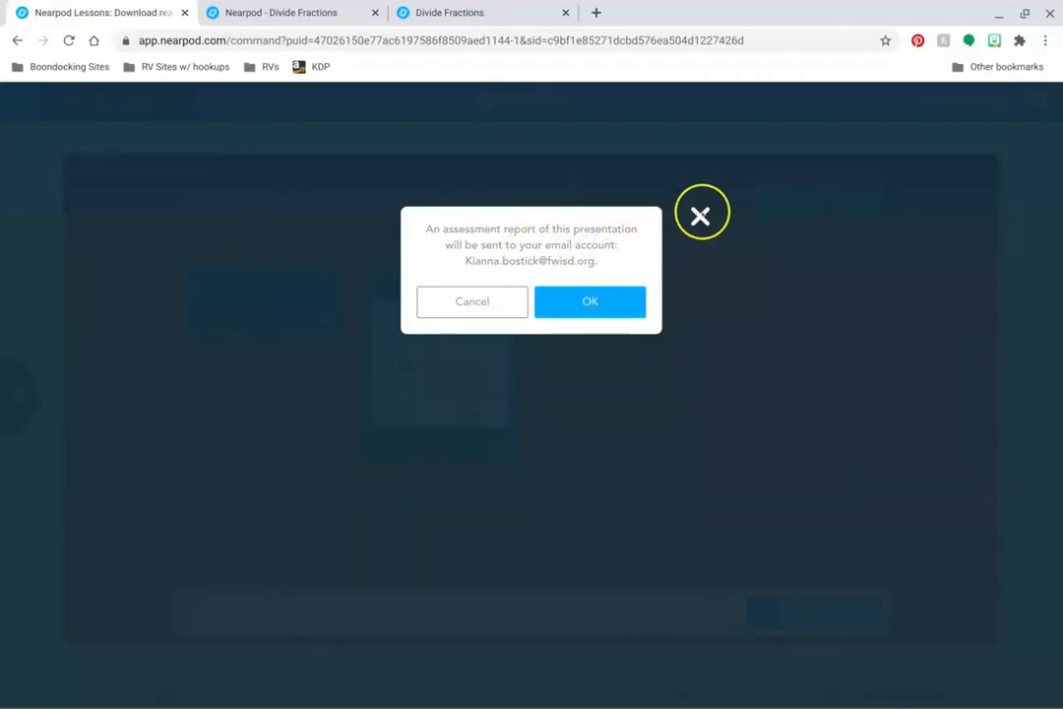
{"action": "left_click", "coordinate": [700, 216]}
{"action": "left_click", "coordinate": [582, 101]}
{"action": "left_click", "coordinate": [536, 173]}
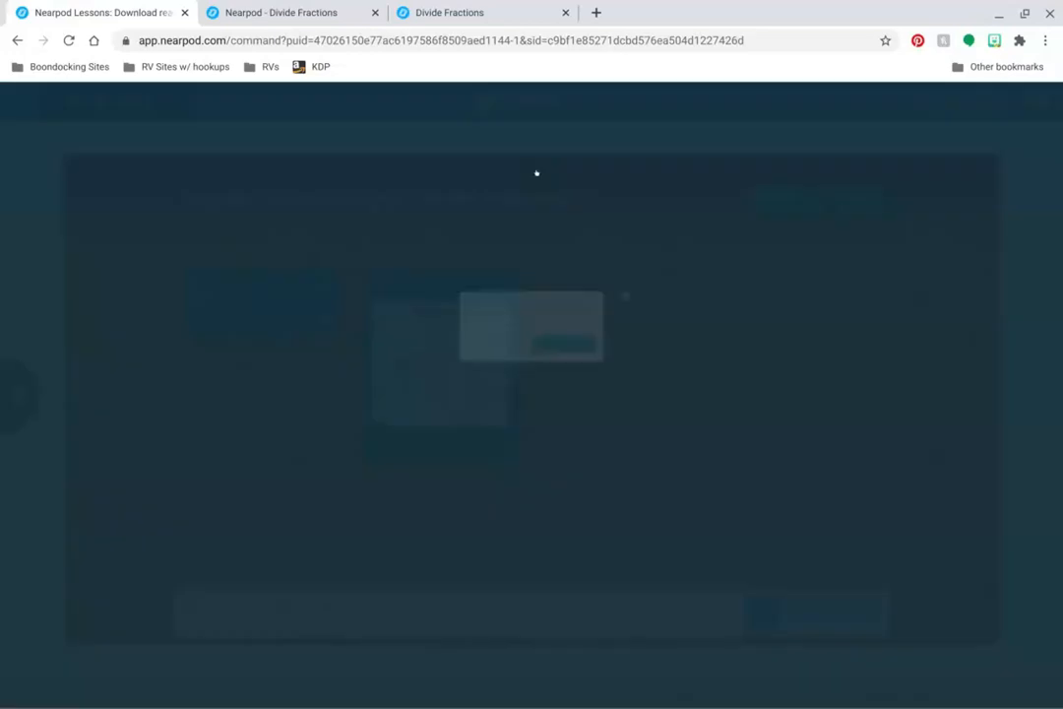
{"action": "left_click", "coordinate": [607, 301]}
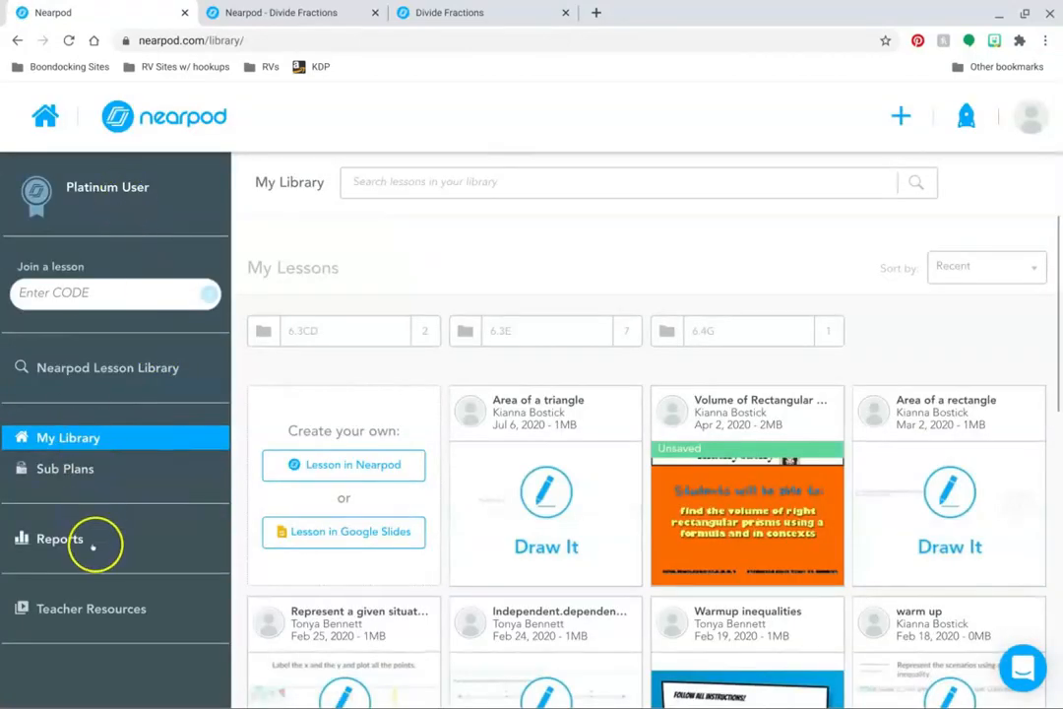
Look through the post-session reports and open the Divide Fractions report for the 2020-7-6 1:19 pm session
{"action": "left_click", "coordinate": [42, 538]}
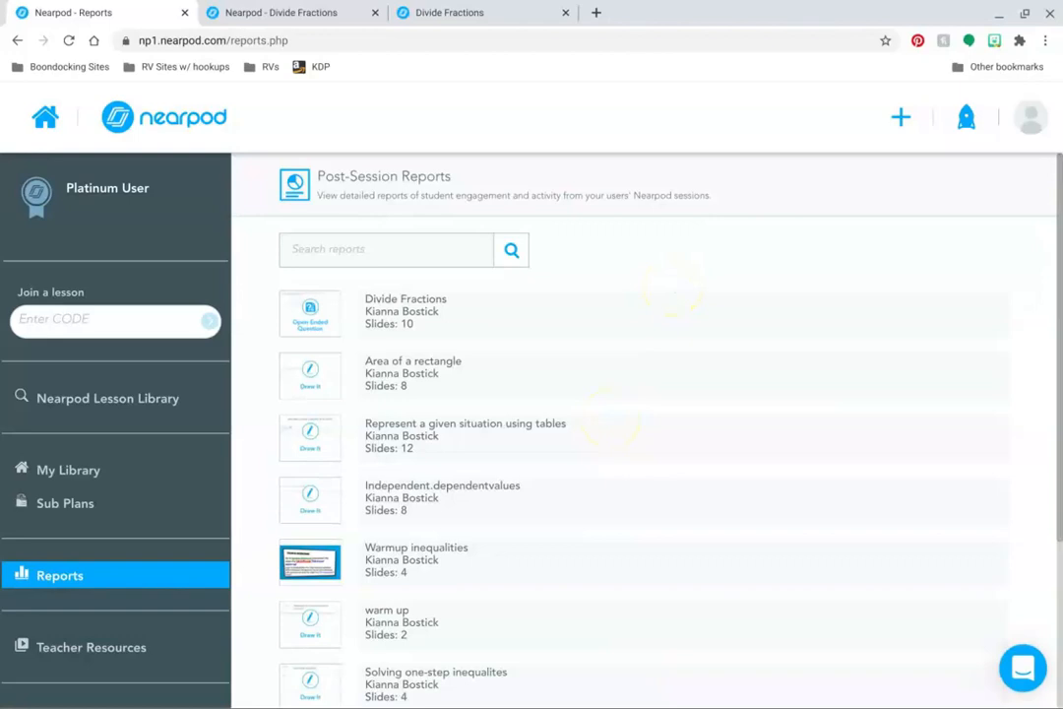
{"action": "scroll", "coordinate": [644, 433], "scroll_direction": "down", "scroll_amount": 3}
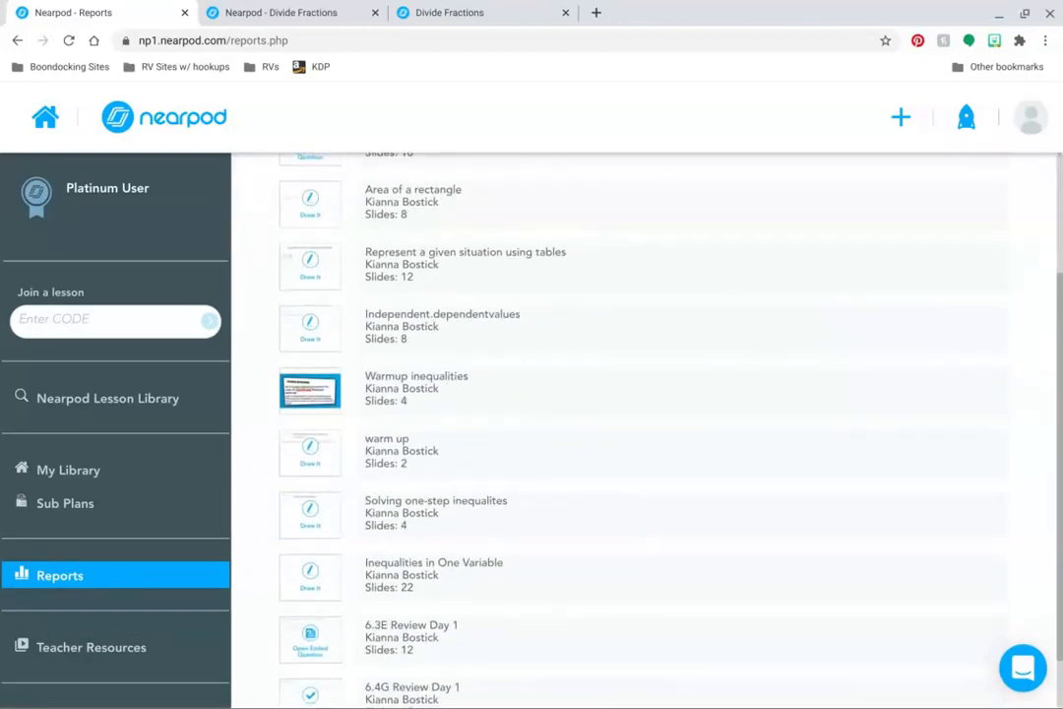
{"action": "scroll", "coordinate": [551, 455], "scroll_direction": "down", "scroll_amount": 1}
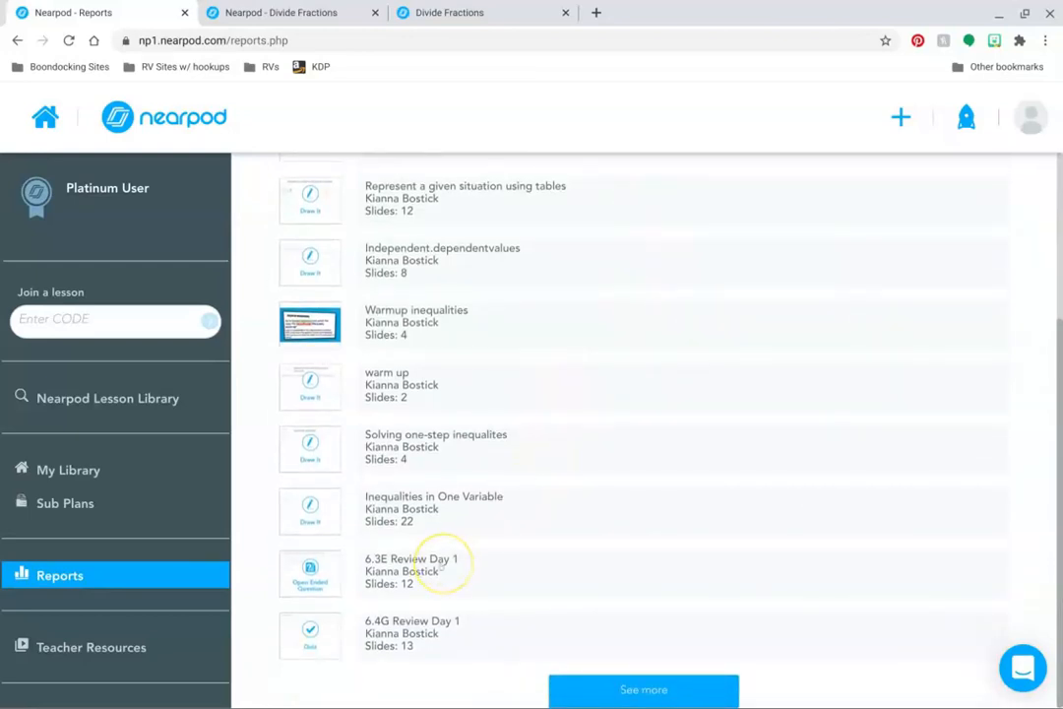
{"action": "scroll", "coordinate": [443, 492], "scroll_direction": "up", "scroll_amount": 7}
{"action": "left_click", "coordinate": [444, 311]}
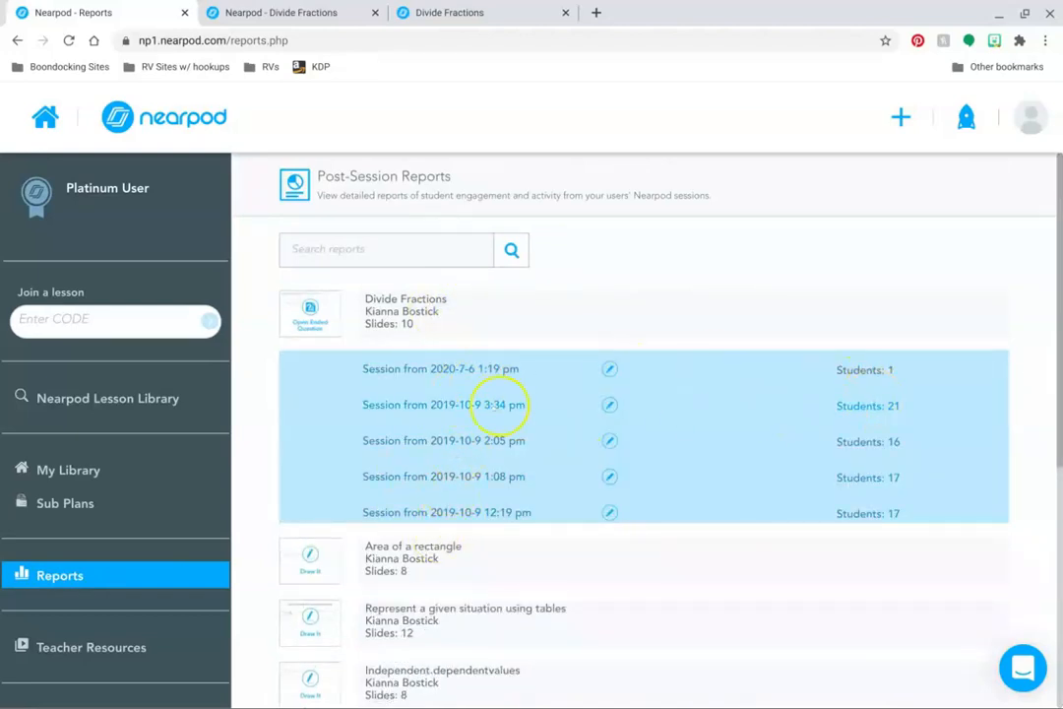
{"action": "left_click", "coordinate": [439, 369]}
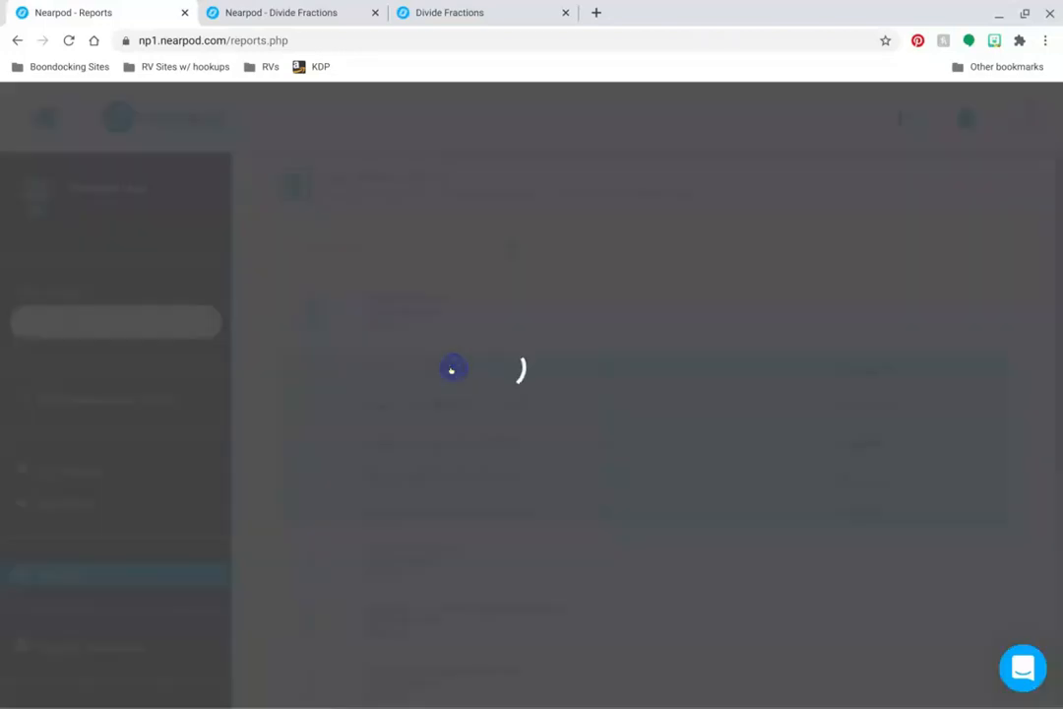
{"action": "scroll", "coordinate": [384, 381], "scroll_direction": "down", "scroll_amount": 1}
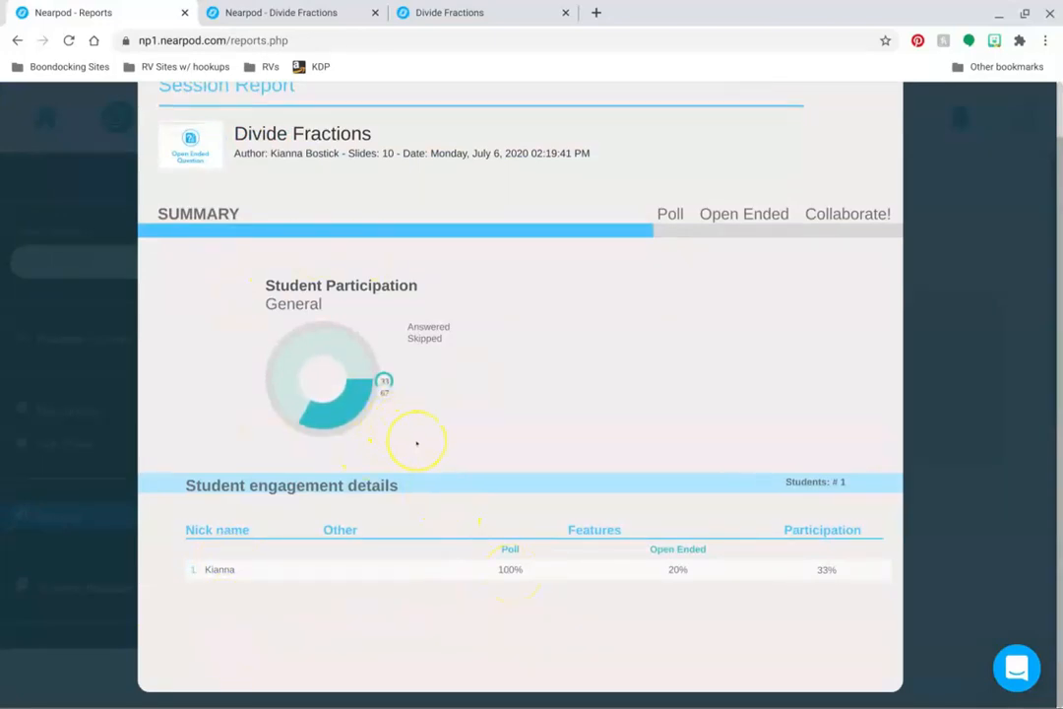
Examine the report's Poll, Open Ended and Collaborate! sections, expanding the poll and first two open-ended questions, and close the report
{"action": "left_click", "coordinate": [671, 214]}
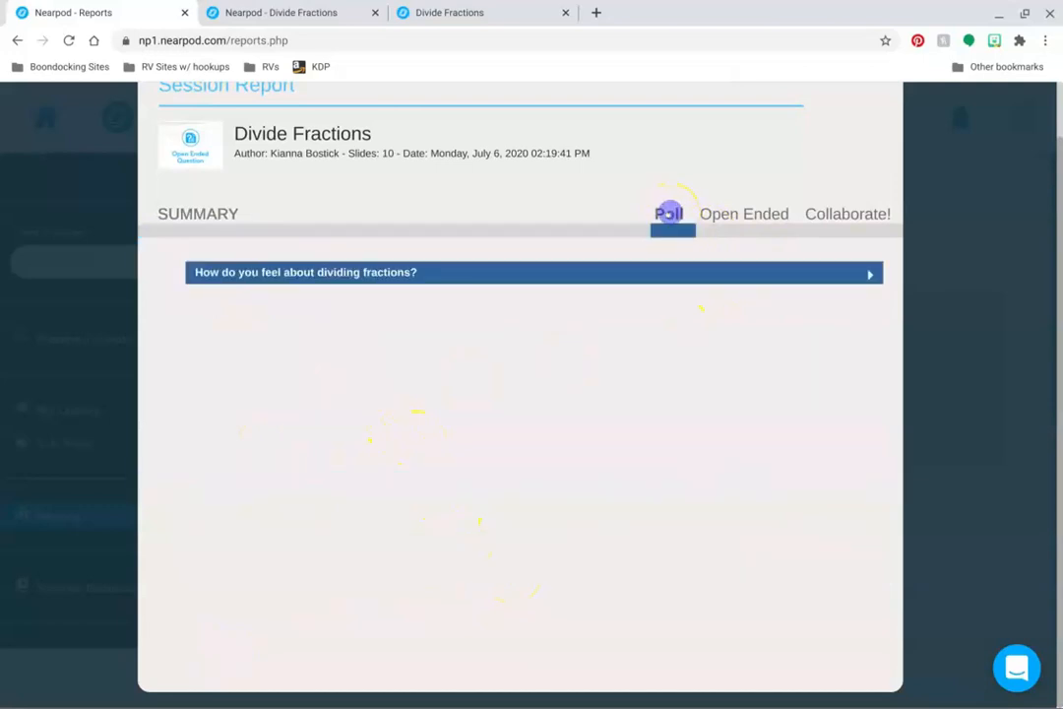
{"action": "left_click", "coordinate": [783, 277]}
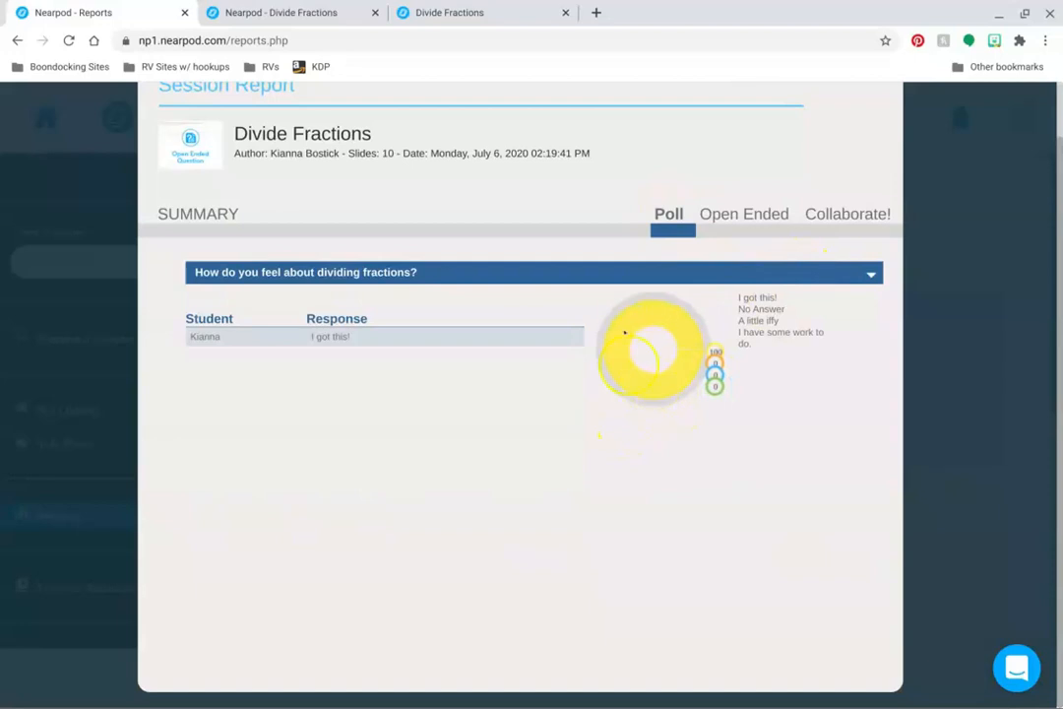
{"action": "left_click", "coordinate": [738, 220]}
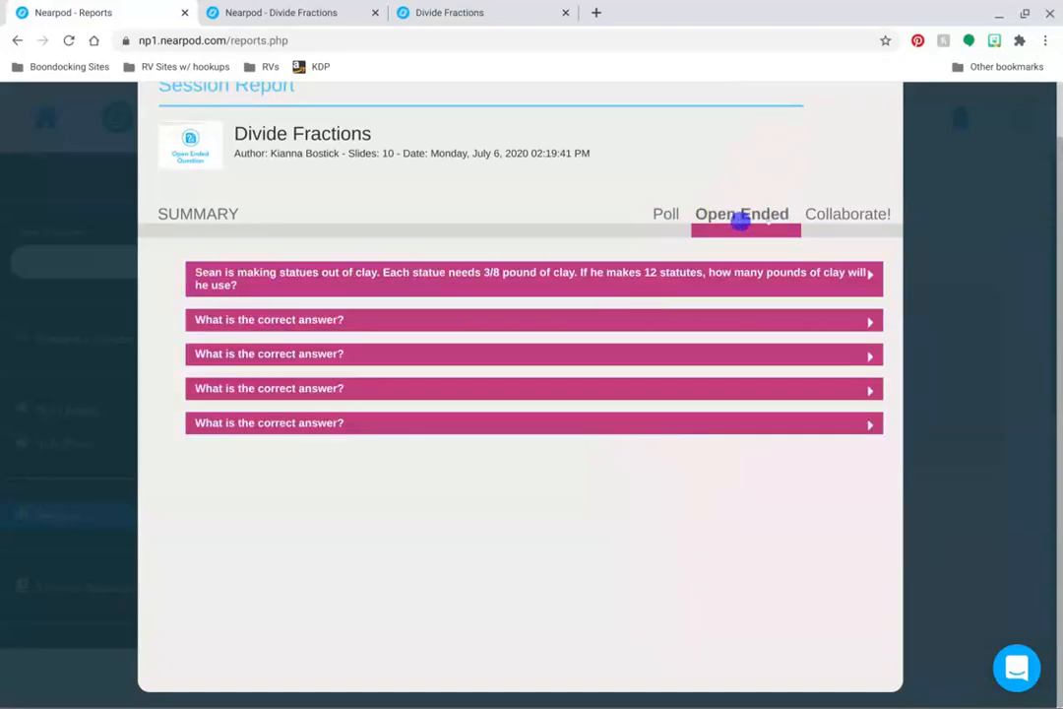
{"action": "left_click", "coordinate": [850, 275]}
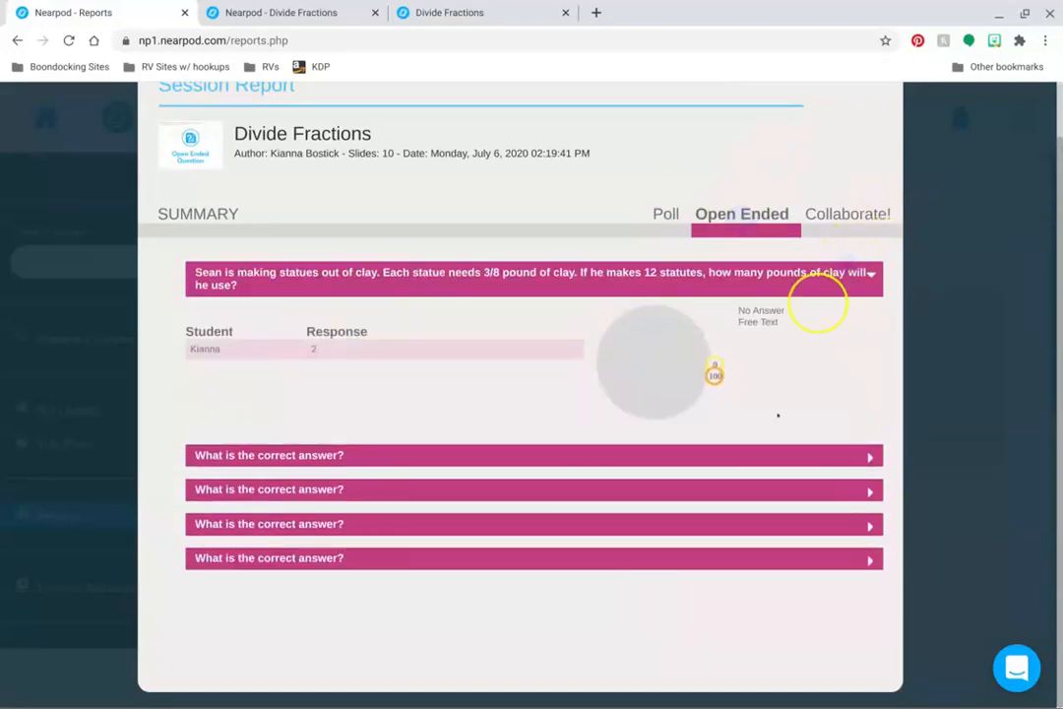
{"action": "left_click", "coordinate": [760, 451]}
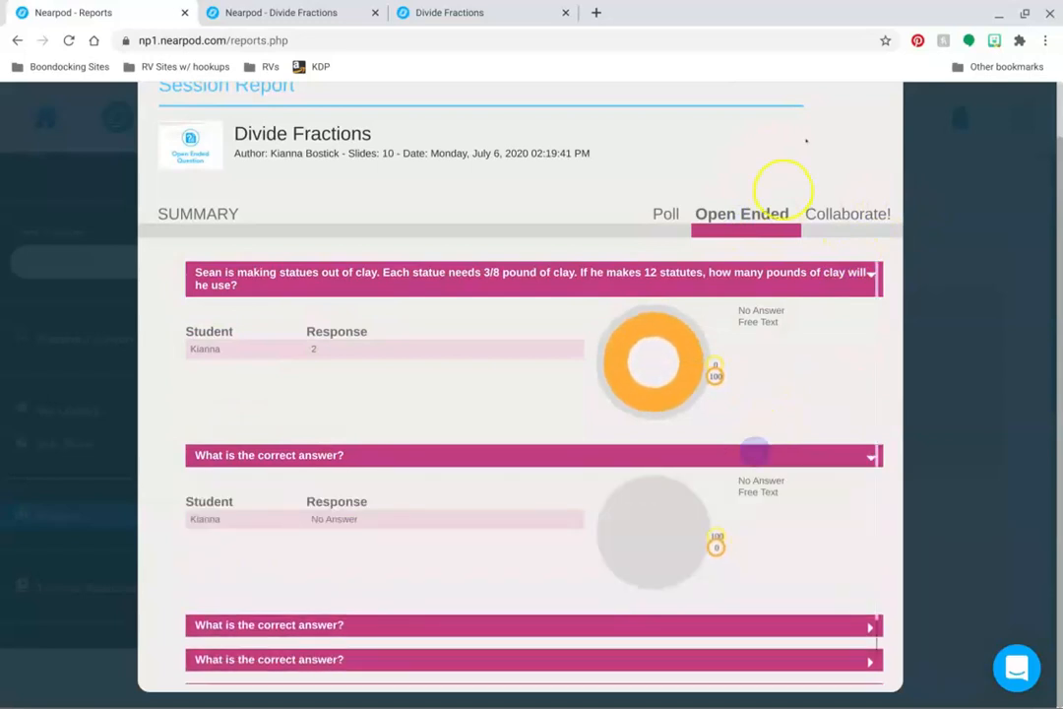
{"action": "left_click", "coordinate": [829, 211]}
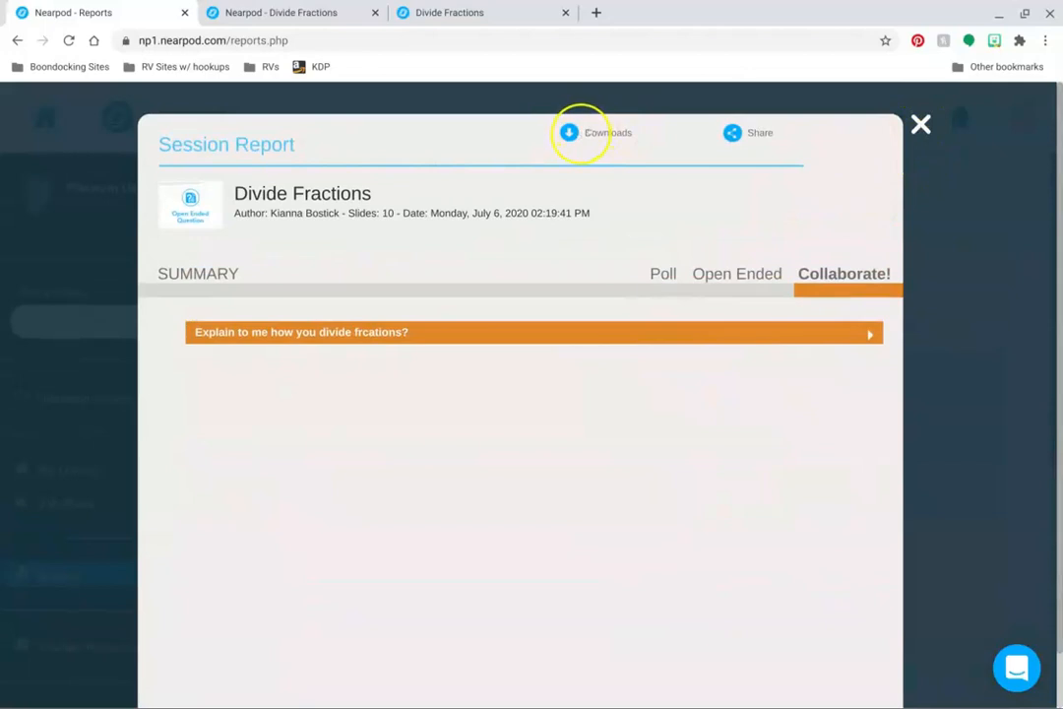
{"action": "left_click", "coordinate": [920, 123]}
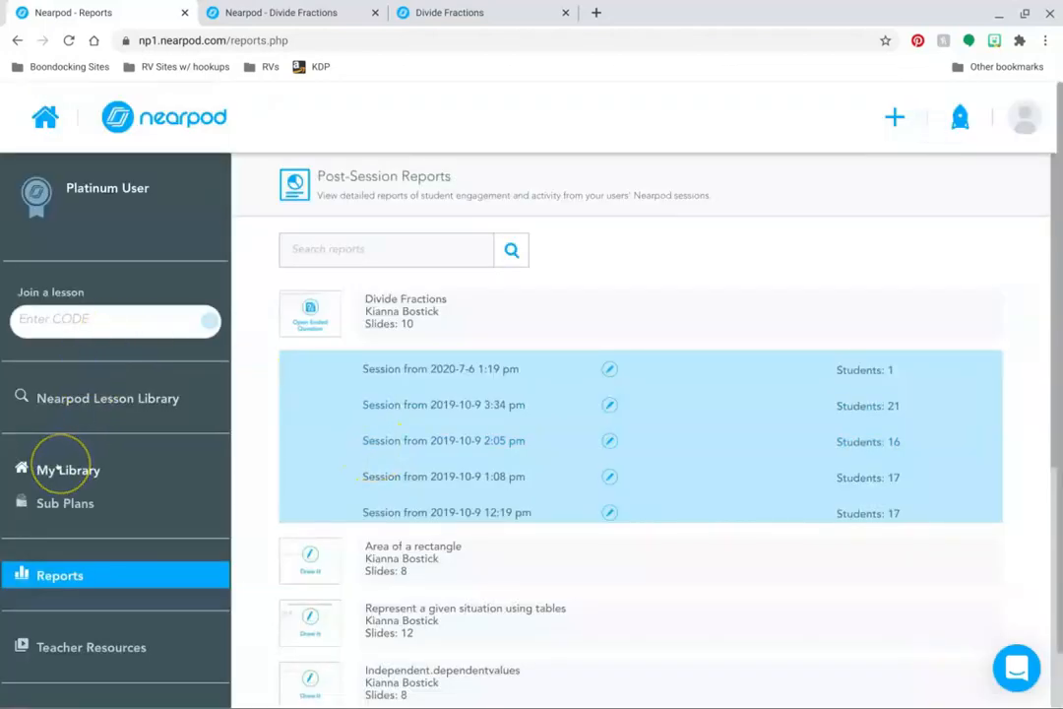
Return to My Library and launch "Area of a triangle" as a live lesson
{"action": "left_click", "coordinate": [61, 471]}
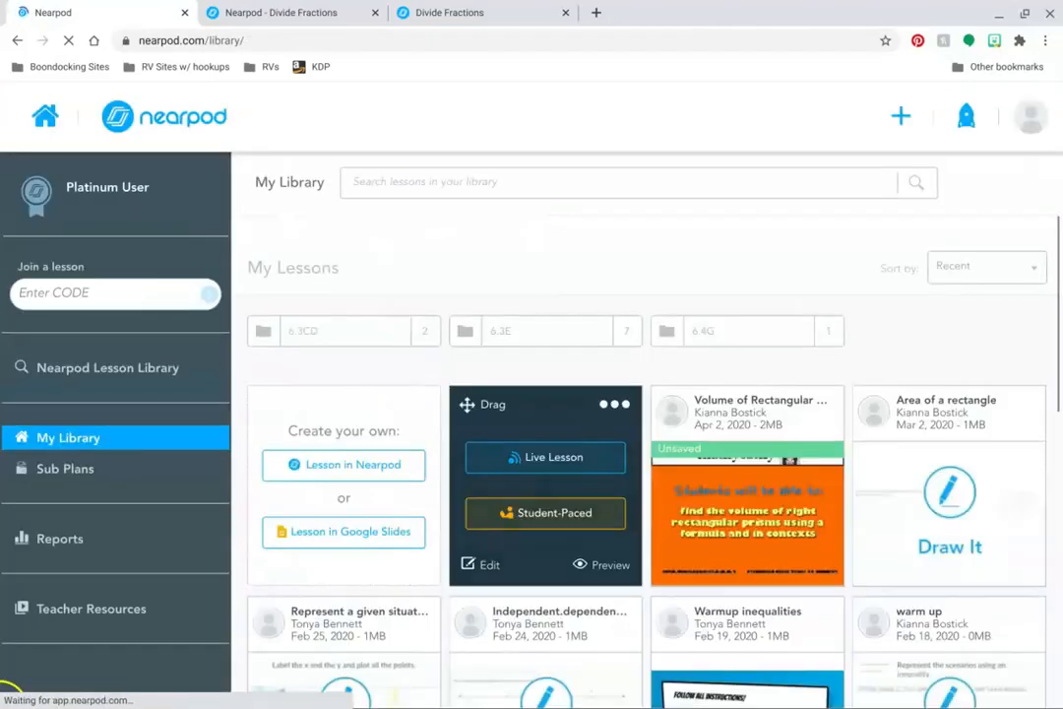
{"action": "scroll", "coordinate": [809, 554], "scroll_direction": "down", "scroll_amount": 1}
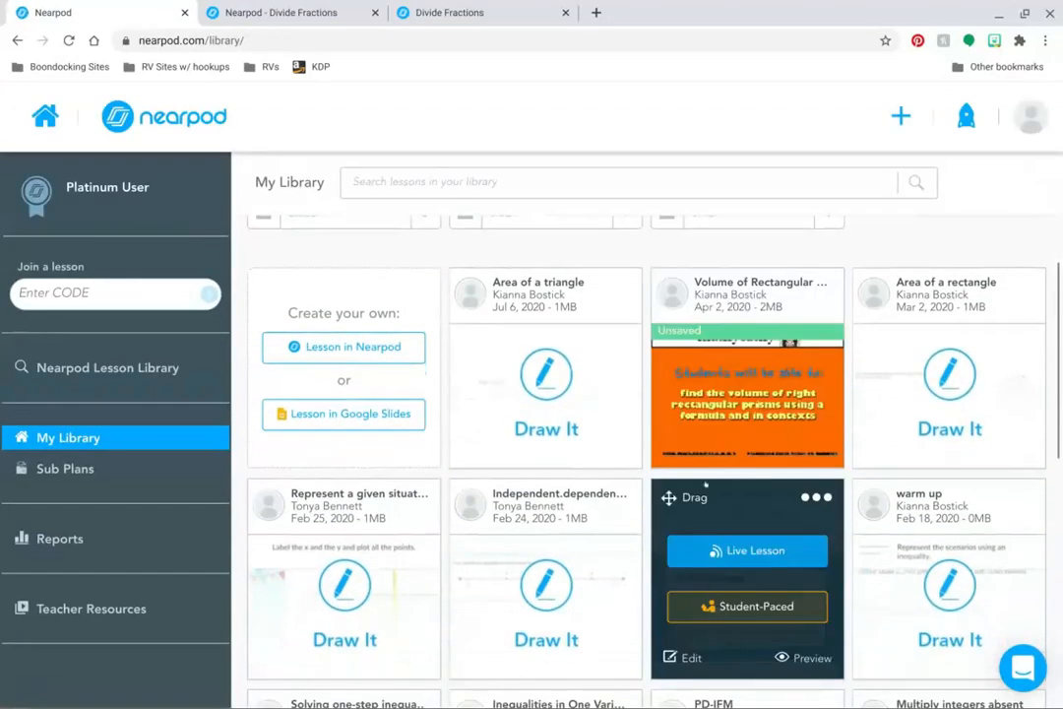
{"action": "left_click", "coordinate": [588, 334]}
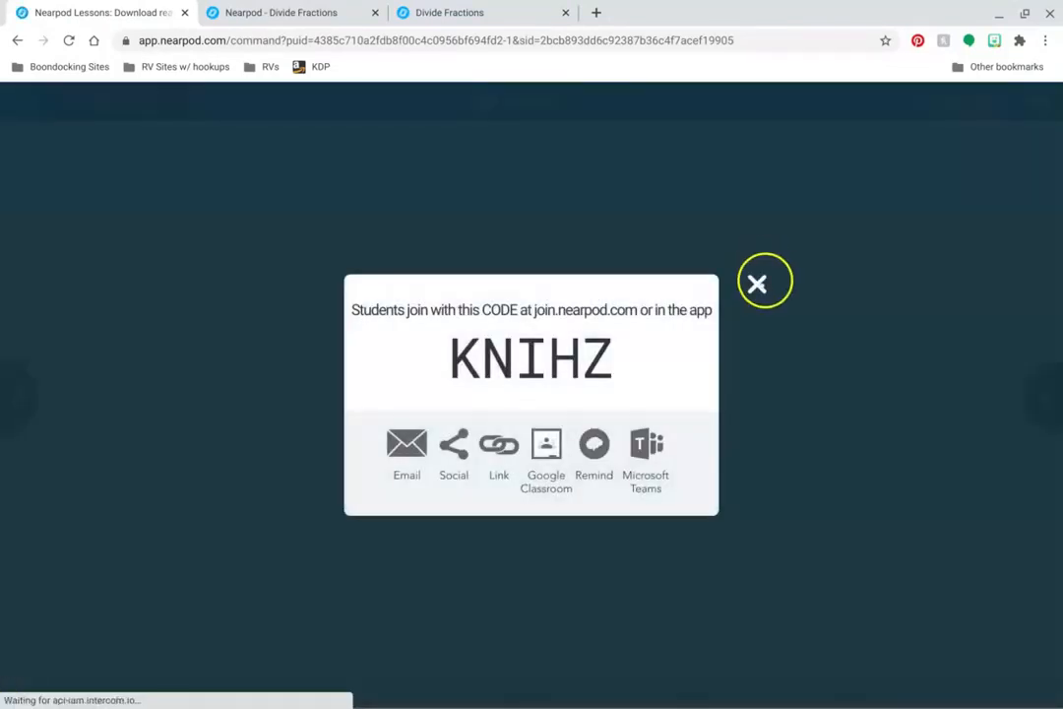
Dismiss the session code notice and start the timed drawing activity on slide 2 for the class
{"action": "left_click", "coordinate": [756, 284]}
{"action": "left_click", "coordinate": [553, 410]}
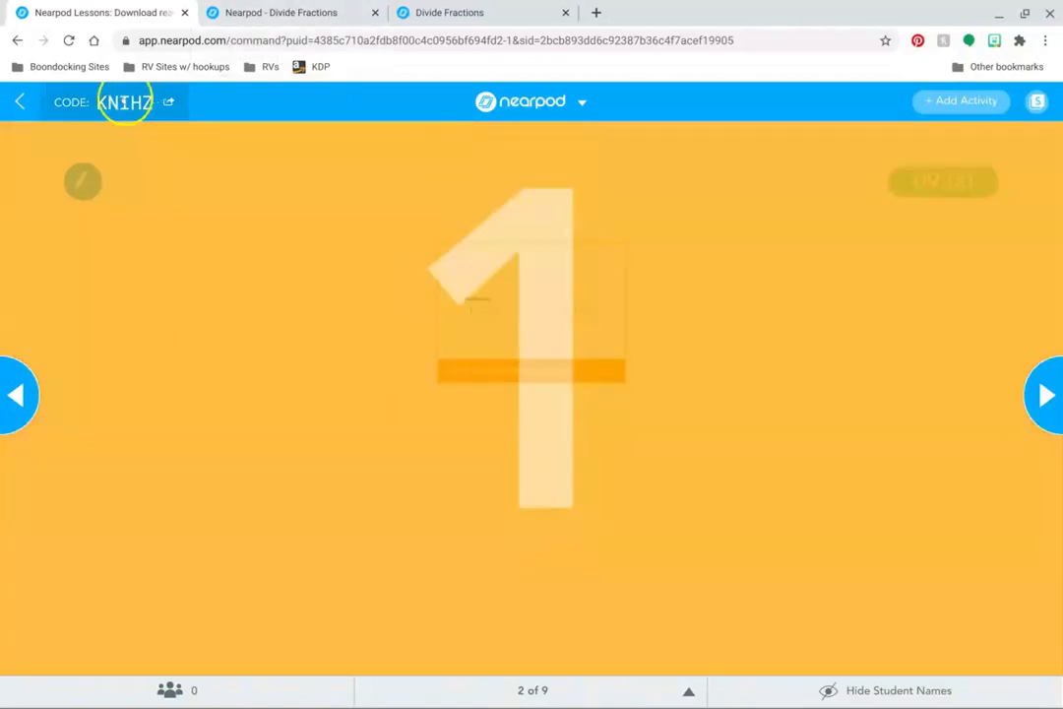
Bring up the live lesson's join code and load join.nearpod.com in the student tab
{"action": "left_click", "coordinate": [125, 103]}
{"action": "left_click", "coordinate": [309, 12]}
{"action": "left_click", "coordinate": [368, 40]}
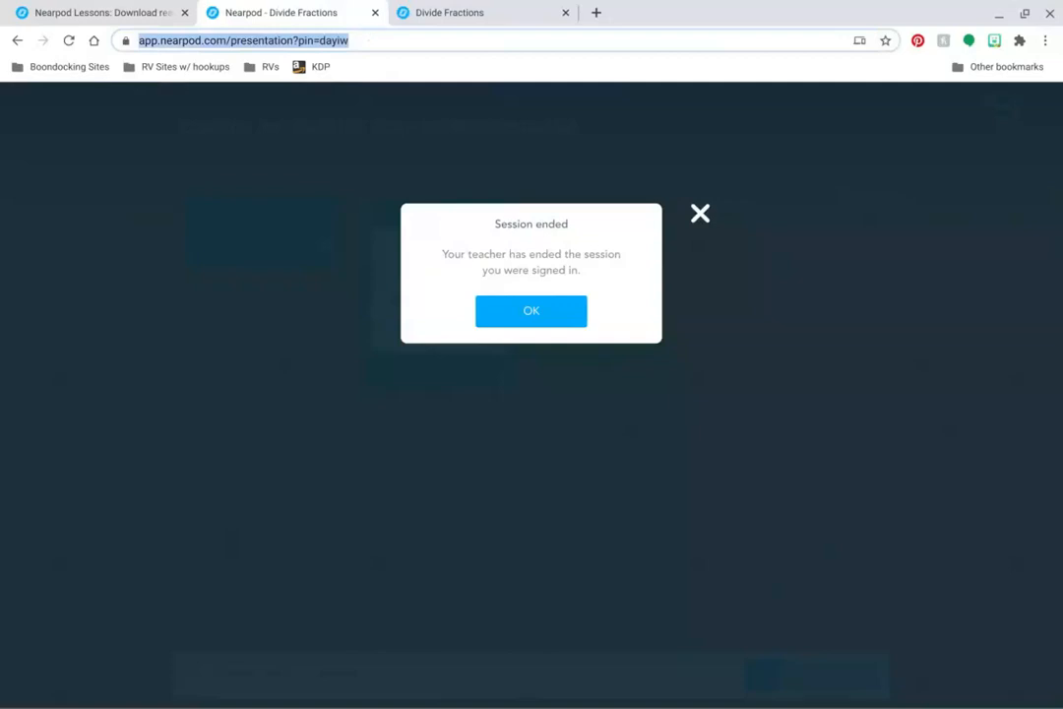
{"action": "type", "text": "join.ne"}
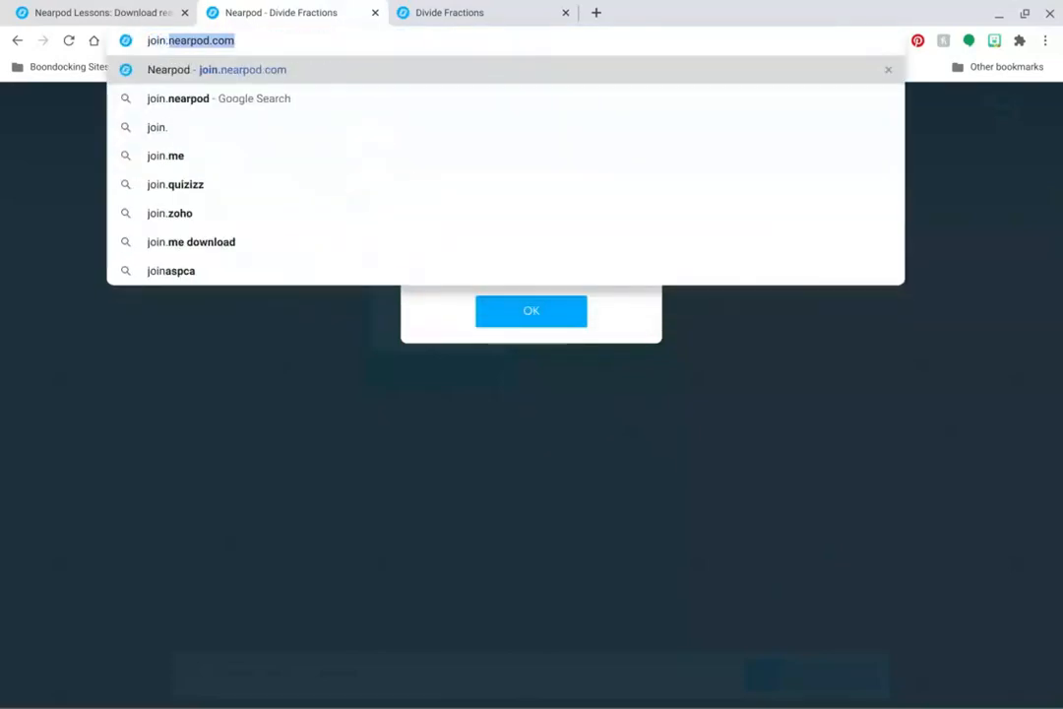
{"action": "key", "text": "Return"}
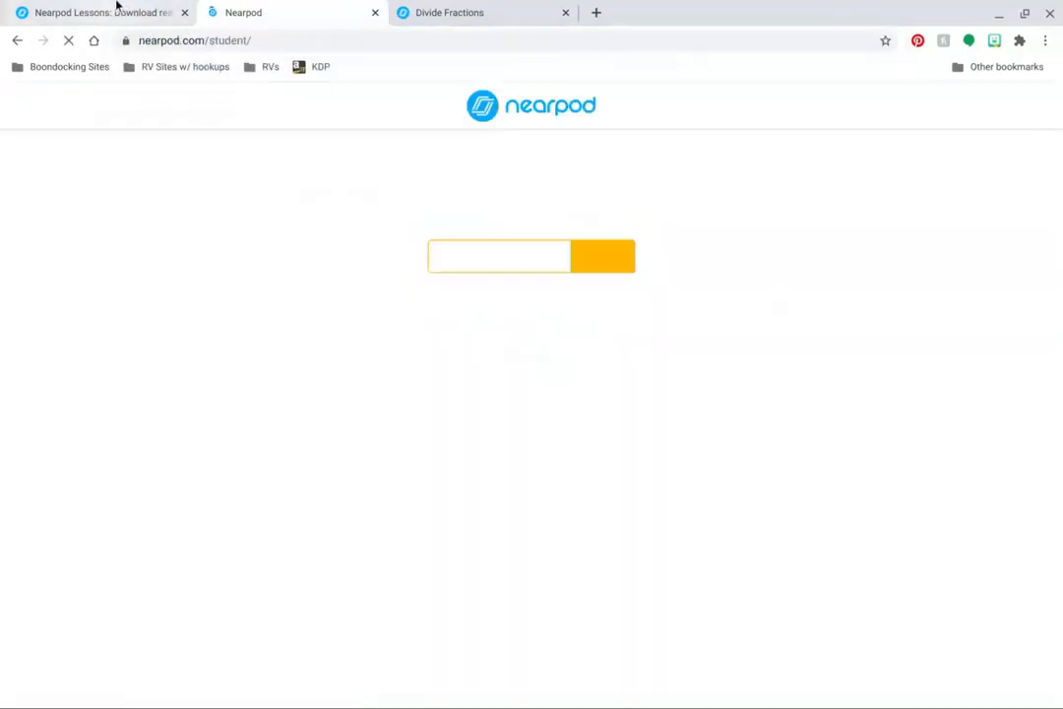
Copy the session code from the teacher view and submit it in the student join page's code field
{"action": "left_click", "coordinate": [117, 10]}
{"action": "left_click_drag", "start_coordinate": [701, 372], "coordinate": [464, 359]}
{"action": "key", "text": "ctrl+c"}
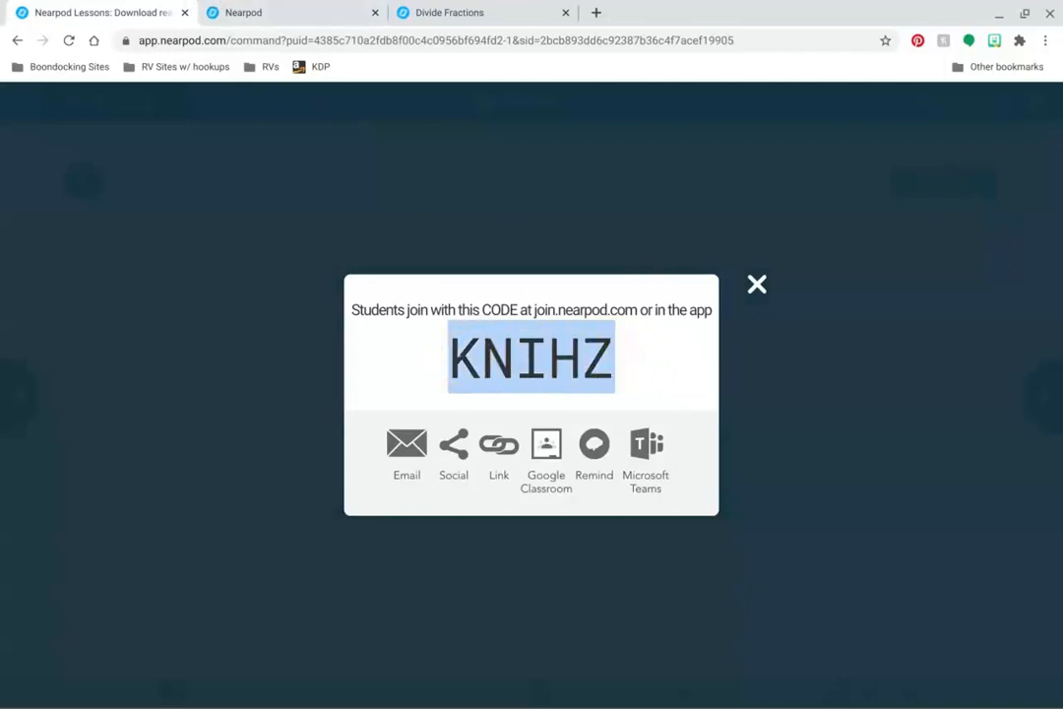
{"action": "left_click", "coordinate": [362, 10]}
{"action": "left_click", "coordinate": [486, 255]}
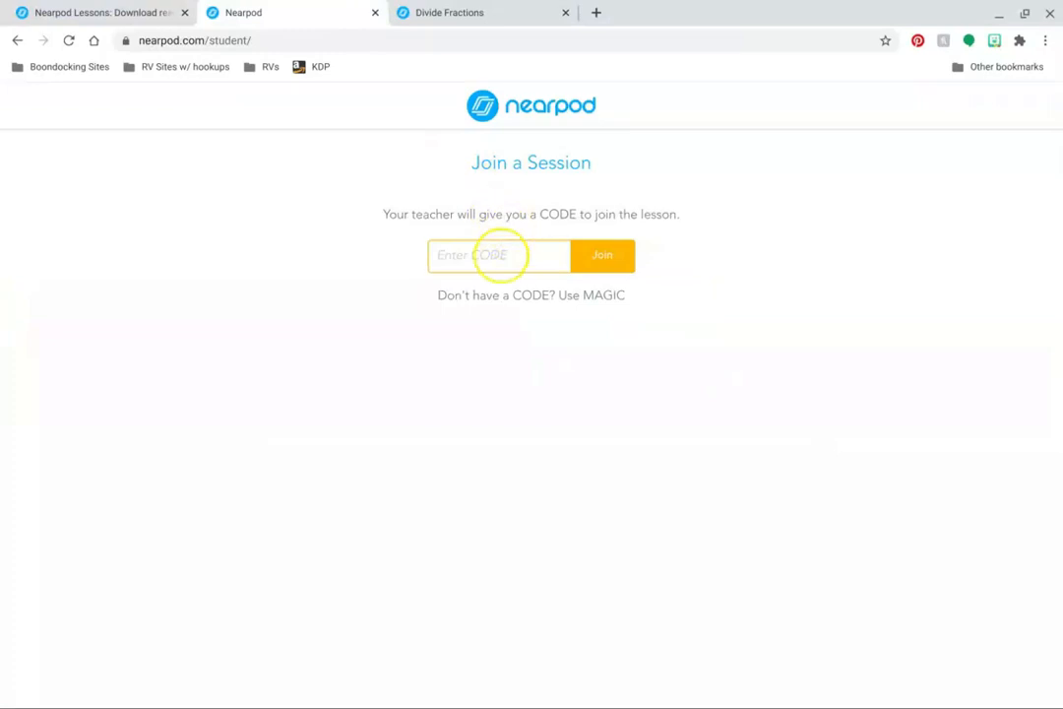
{"action": "key", "text": "ctrl+v"}
{"action": "left_click", "coordinate": [605, 258]}
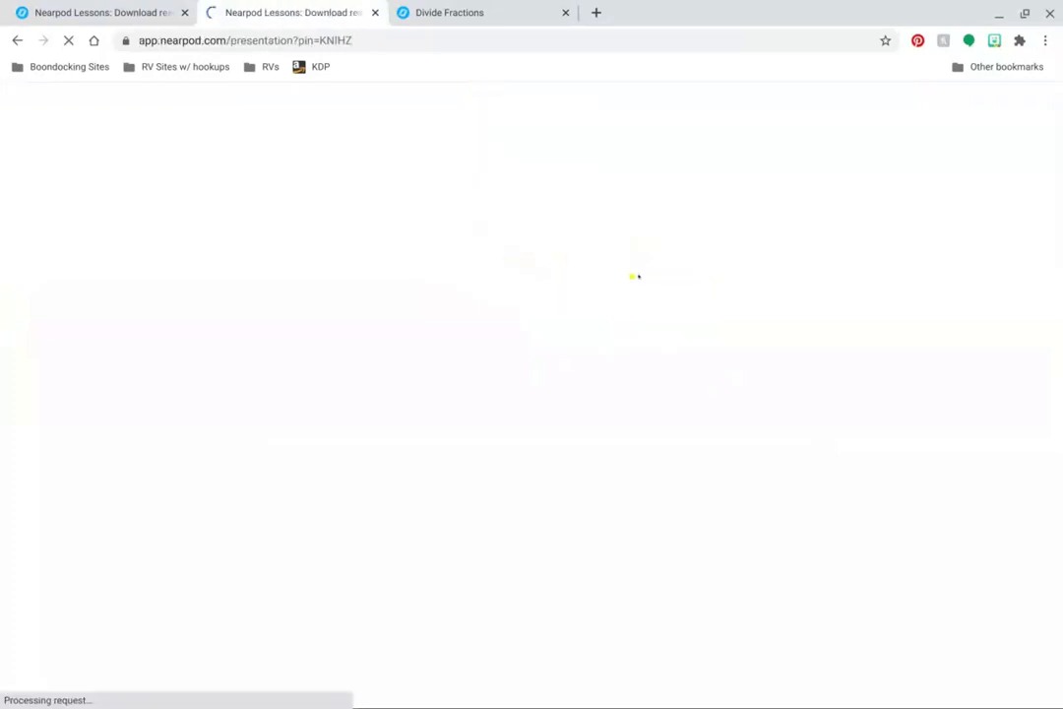
Join the "Area of a triangle" session as a student with the pre-filled name, leaving the optional field blank
{"action": "left_click", "coordinate": [638, 276]}
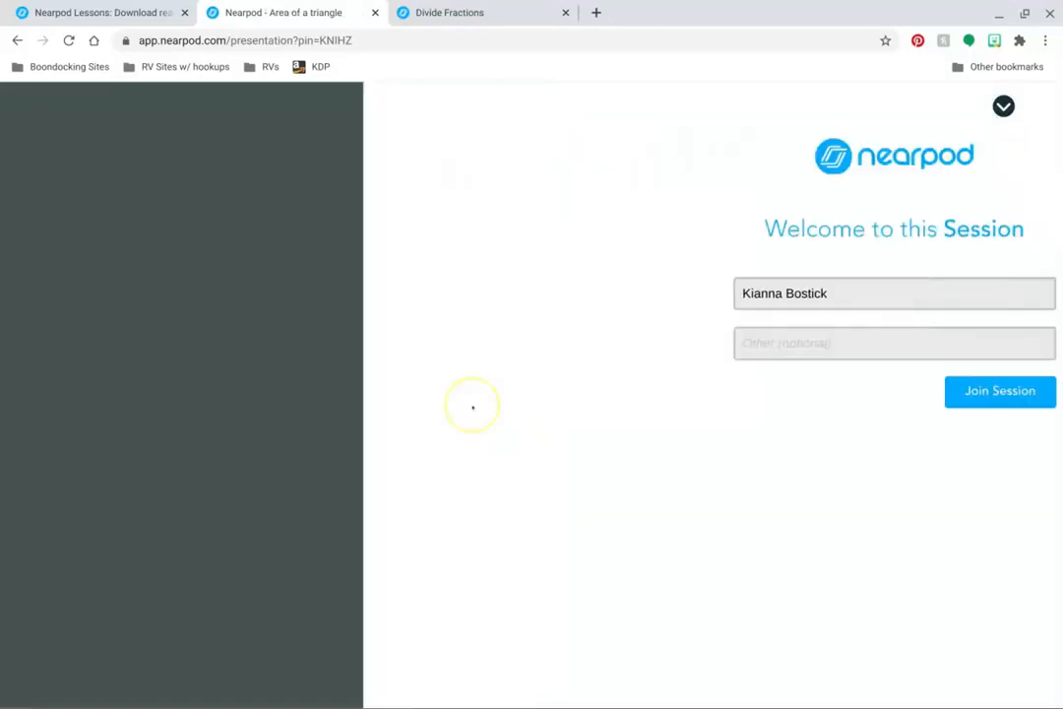
{"action": "left_click", "coordinate": [492, 295]}
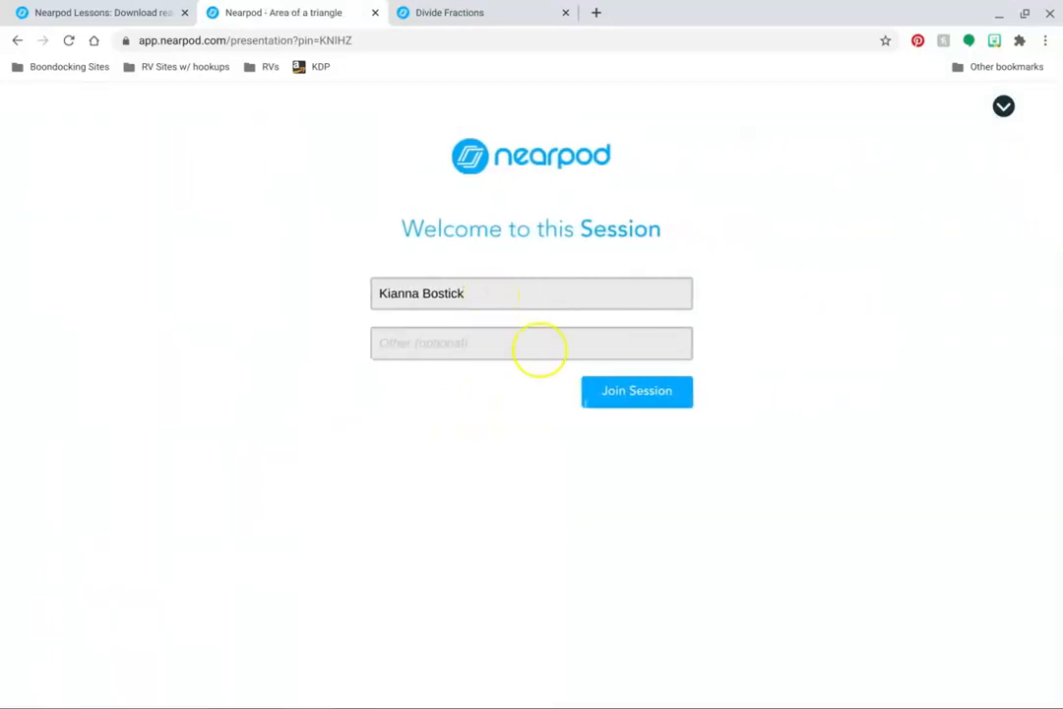
{"action": "left_click", "coordinate": [607, 390]}
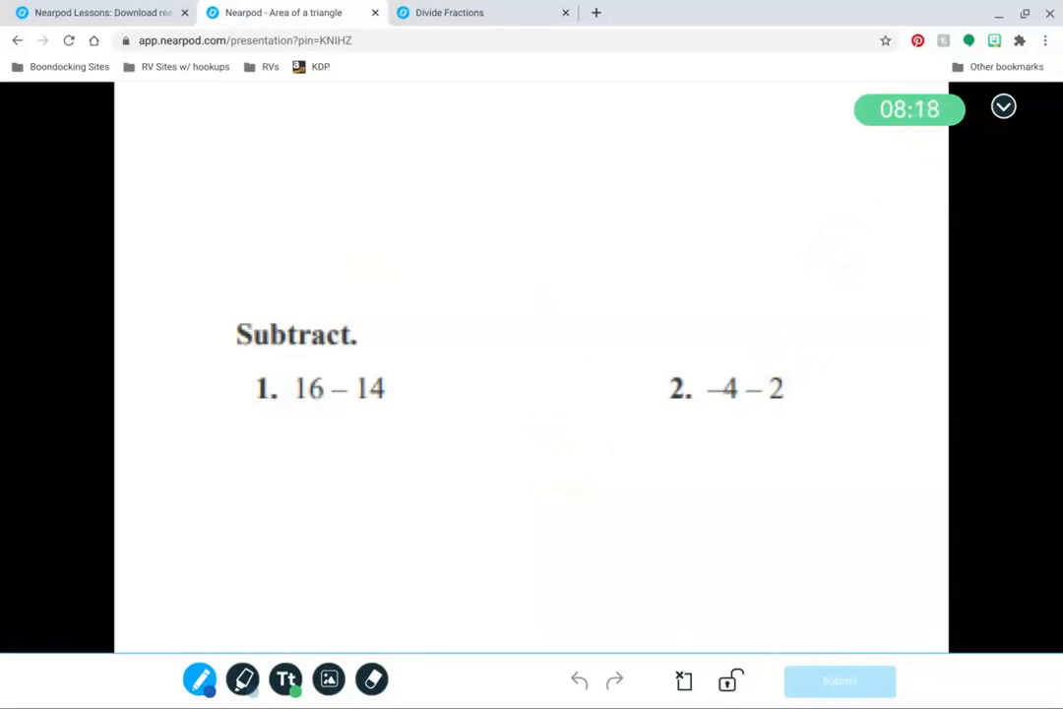
Handwrite 16 − 14 as a vertical subtraction in blue above problem 1 and scribble a zigzag and a short stroke below
{"action": "left_click_drag", "start_coordinate": [444, 160], "coordinate": [423, 228]}
{"action": "mouse_move", "coordinate": [437, 179]}
{"action": "left_mouse_down"}
{"action": "mouse_move", "coordinate": [486, 196]}
{"action": "mouse_move", "coordinate": [458, 244]}
{"action": "left_mouse_up"}
{"action": "mouse_move", "coordinate": [351, 276]}
{"action": "left_mouse_down"}
{"action": "mouse_move", "coordinate": [412, 291]}
{"action": "mouse_move", "coordinate": [469, 282]}
{"action": "left_mouse_up"}
{"action": "left_click_drag", "start_coordinate": [463, 258], "coordinate": [465, 308]}
{"action": "left_click_drag", "start_coordinate": [389, 323], "coordinate": [505, 322]}
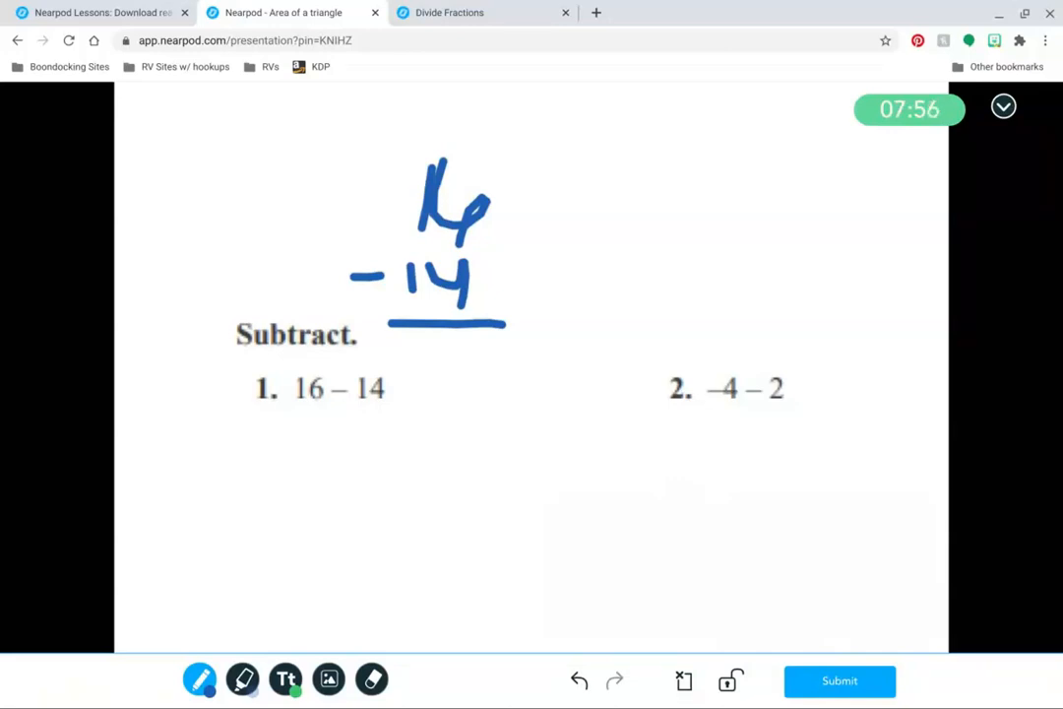
{"action": "mouse_move", "coordinate": [363, 512]}
{"action": "left_mouse_down"}
{"action": "mouse_move", "coordinate": [570, 515]}
{"action": "mouse_move", "coordinate": [728, 393]}
{"action": "left_mouse_up"}
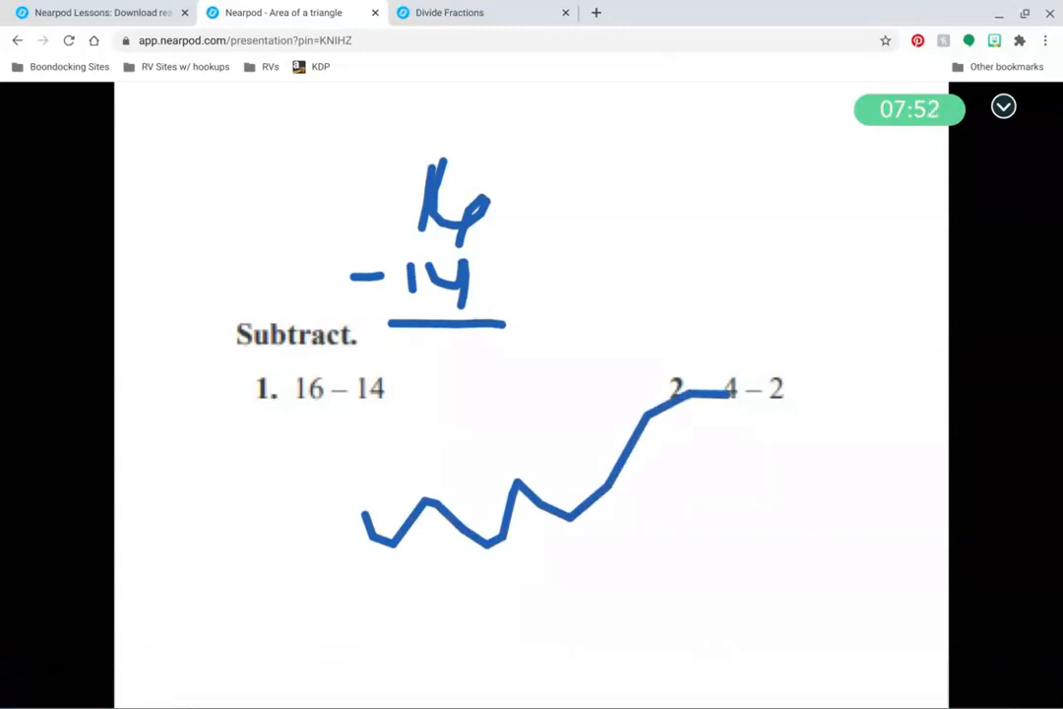
{"action": "left_click_drag", "start_coordinate": [424, 708], "coordinate": [423, 648]}
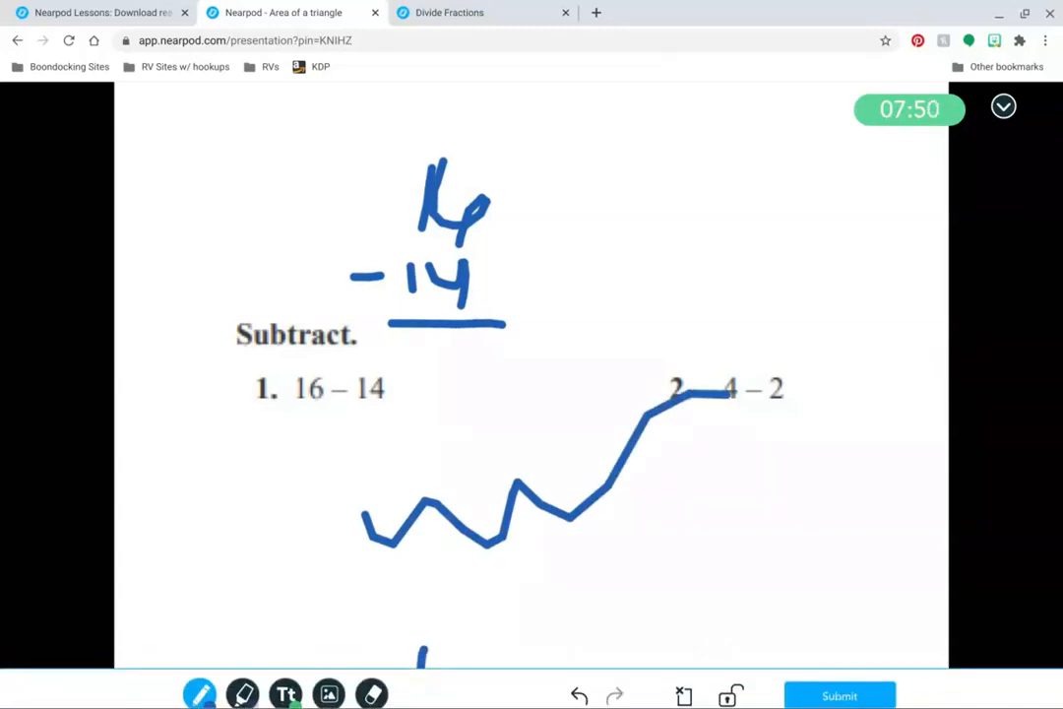
Add a green text box reading "16" above problem 2, and view the image upload options without adding an image
{"action": "left_click", "coordinate": [285, 678]}
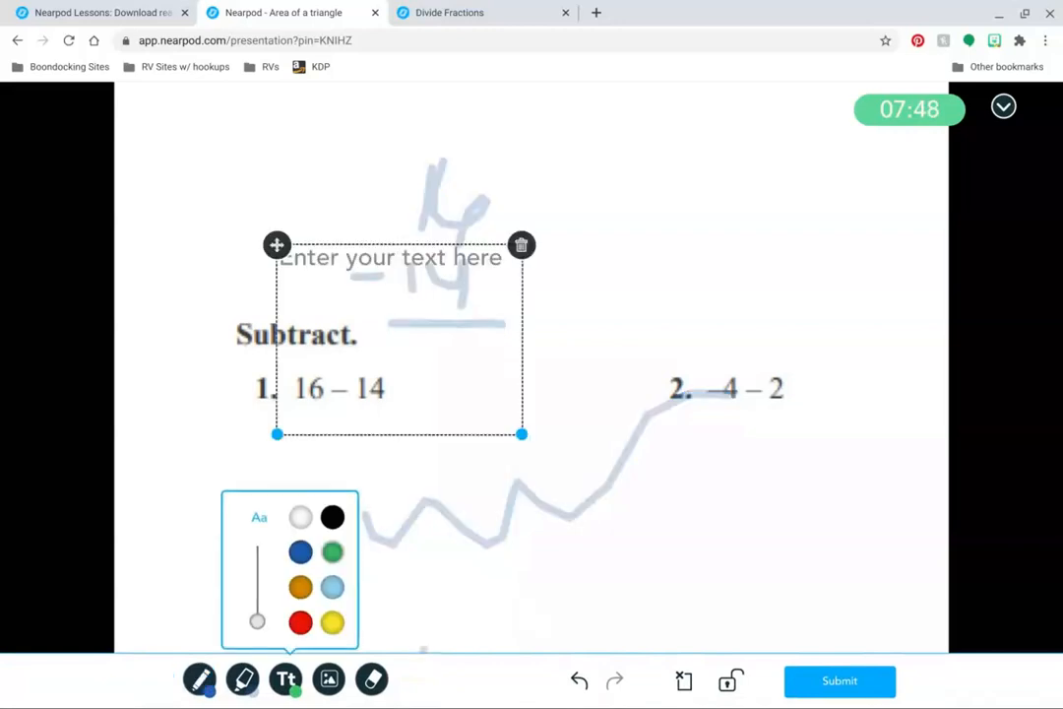
{"action": "left_click_drag", "start_coordinate": [277, 244], "coordinate": [626, 128]}
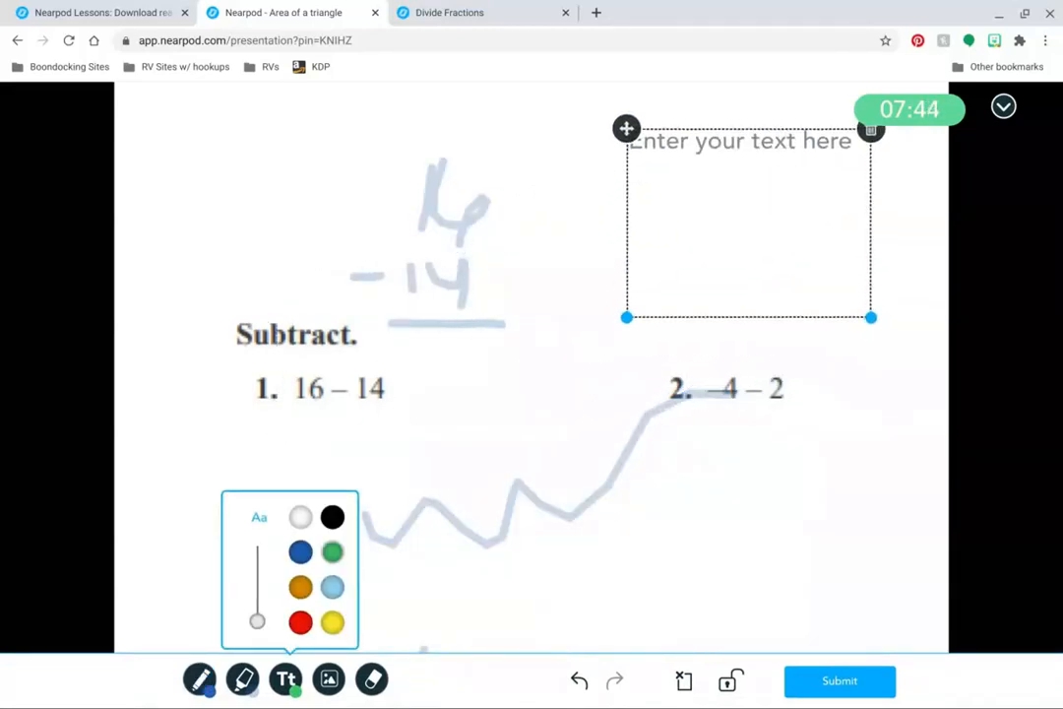
{"action": "type", "text": "16"}
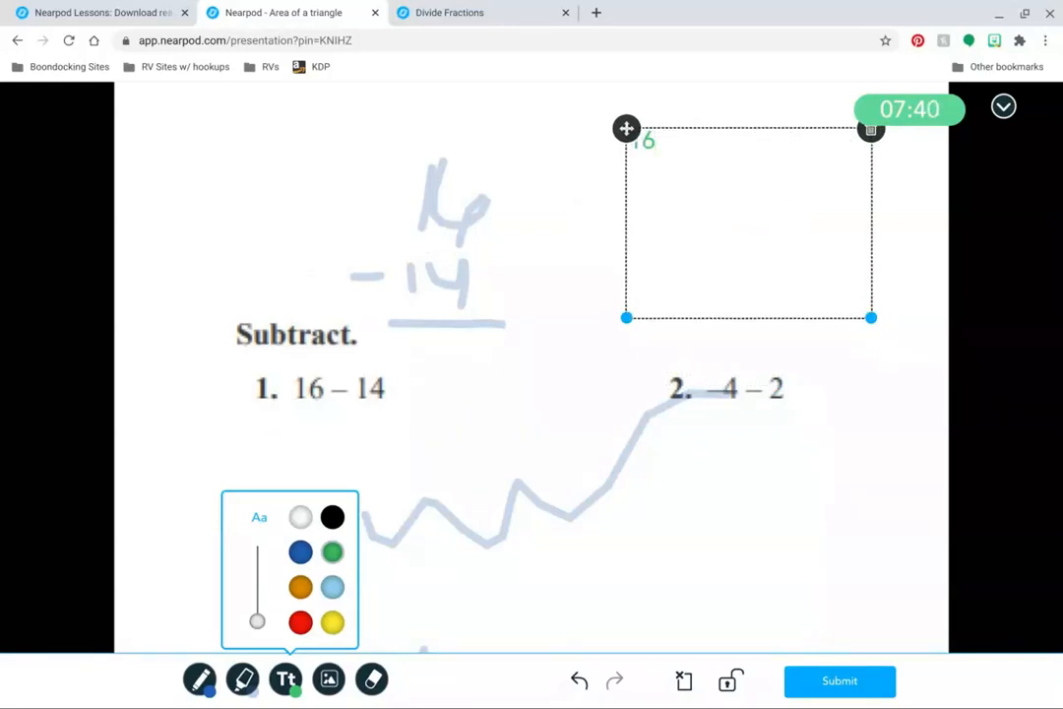
{"action": "left_click", "coordinate": [328, 680]}
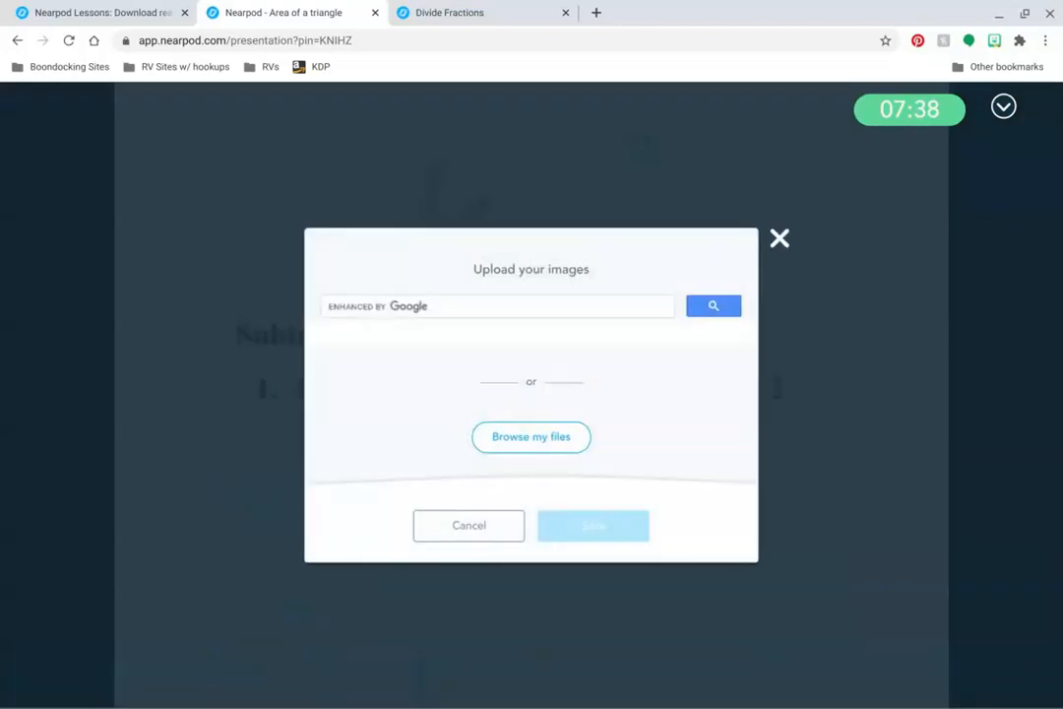
{"action": "left_click", "coordinate": [778, 238]}
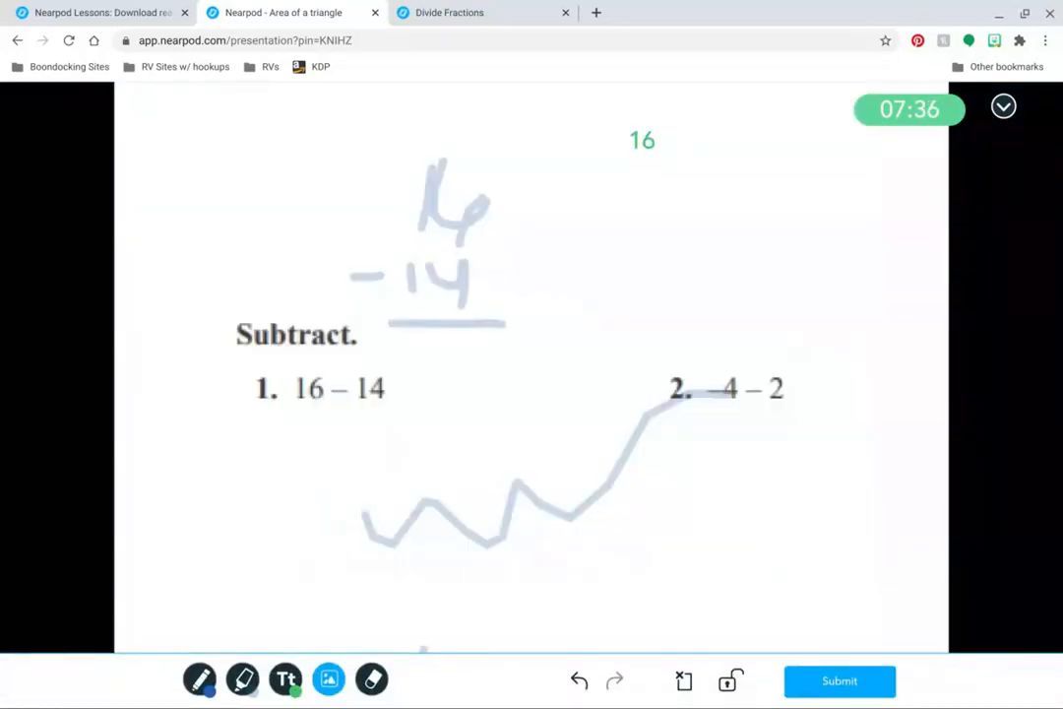
Highlight the word "Subtract." in light blue and again in orange
{"action": "left_click", "coordinate": [243, 680]}
{"action": "mouse_move", "coordinate": [230, 336]}
{"action": "left_mouse_down"}
{"action": "mouse_move", "coordinate": [377, 335]}
{"action": "mouse_move", "coordinate": [336, 341]}
{"action": "left_mouse_up"}
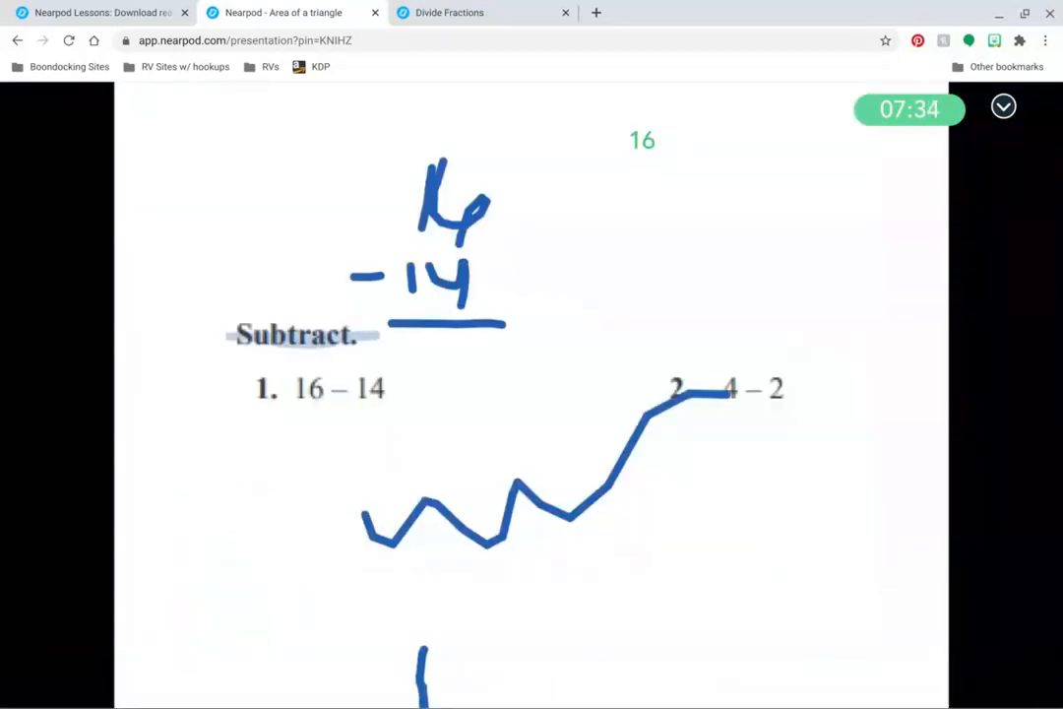
{"action": "left_click", "coordinate": [243, 680]}
{"action": "left_click", "coordinate": [258, 588]}
{"action": "mouse_move", "coordinate": [230, 334]}
{"action": "left_mouse_down"}
{"action": "mouse_move", "coordinate": [303, 348]}
{"action": "mouse_move", "coordinate": [351, 337]}
{"action": "left_mouse_up"}
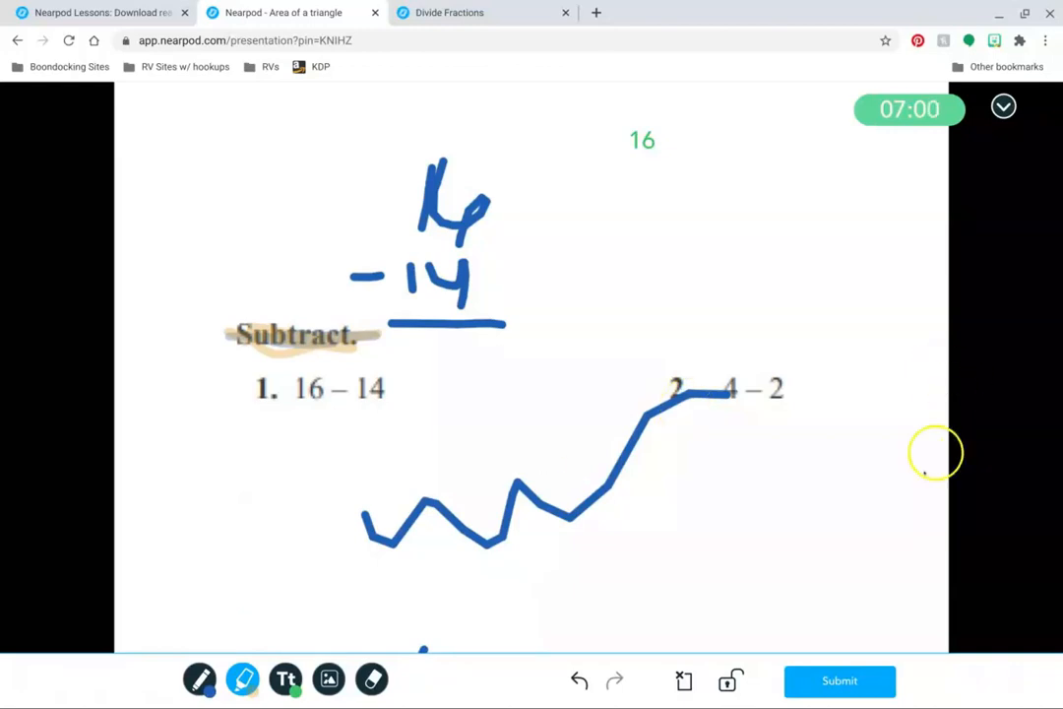
Submit the annotated drawing answer and reopen it for editing
{"action": "left_click", "coordinate": [865, 680]}
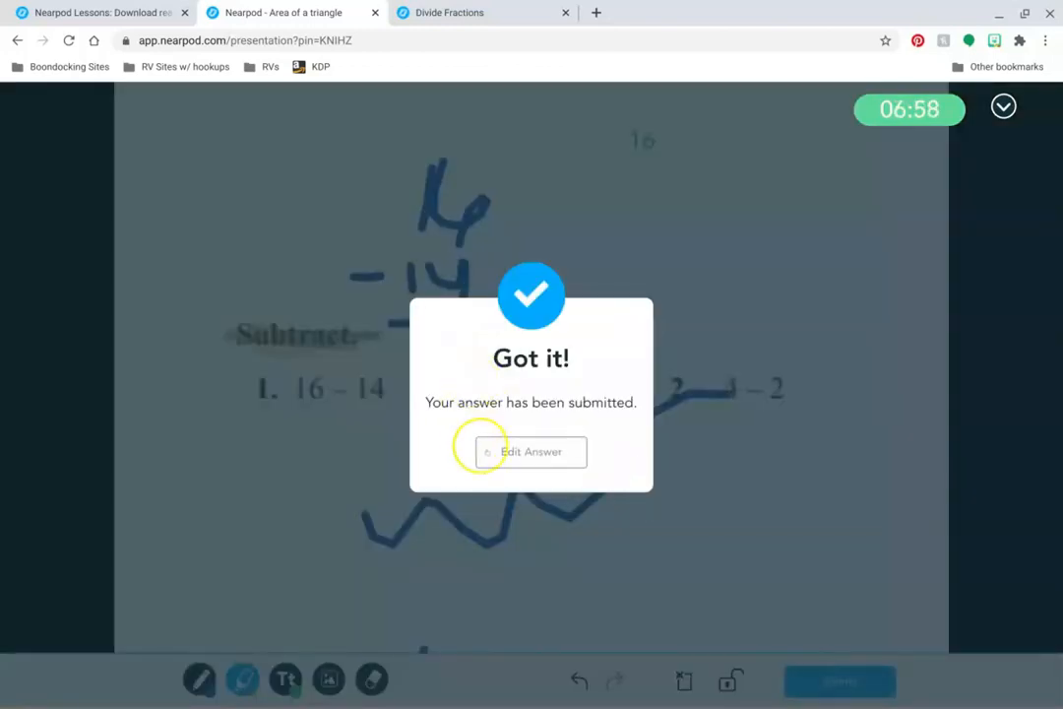
{"action": "left_click", "coordinate": [501, 450]}
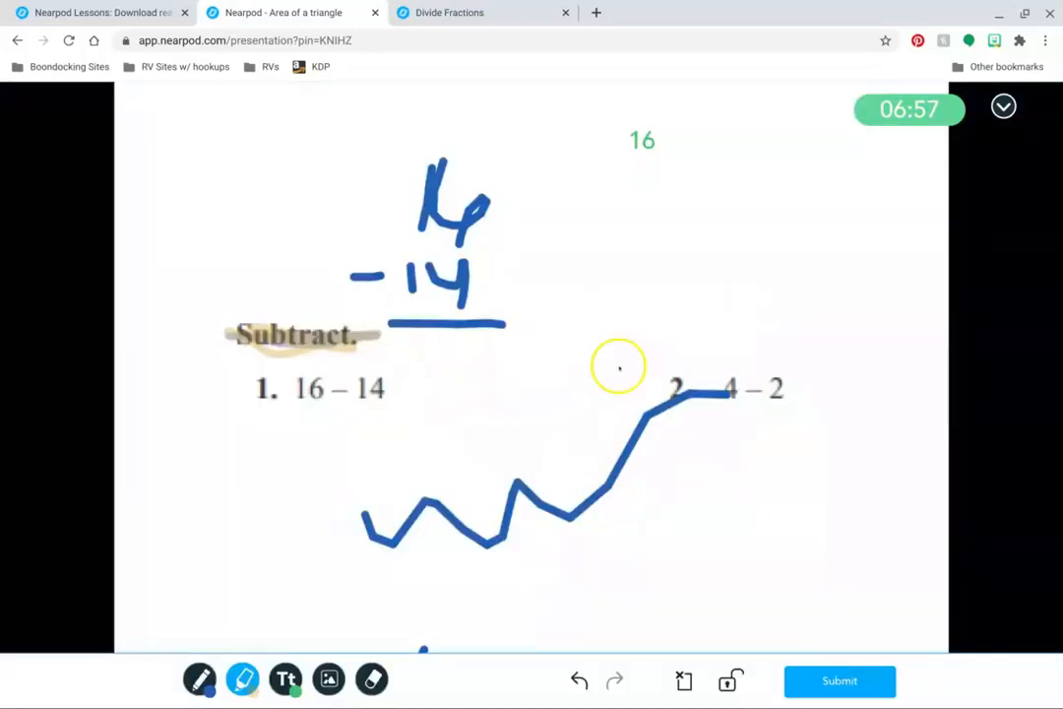
Close the student session and Divide Fractions tabs, and return to the Nearpod My Library page
{"action": "left_click", "coordinate": [374, 12]}
{"action": "left_click", "coordinate": [376, 13]}
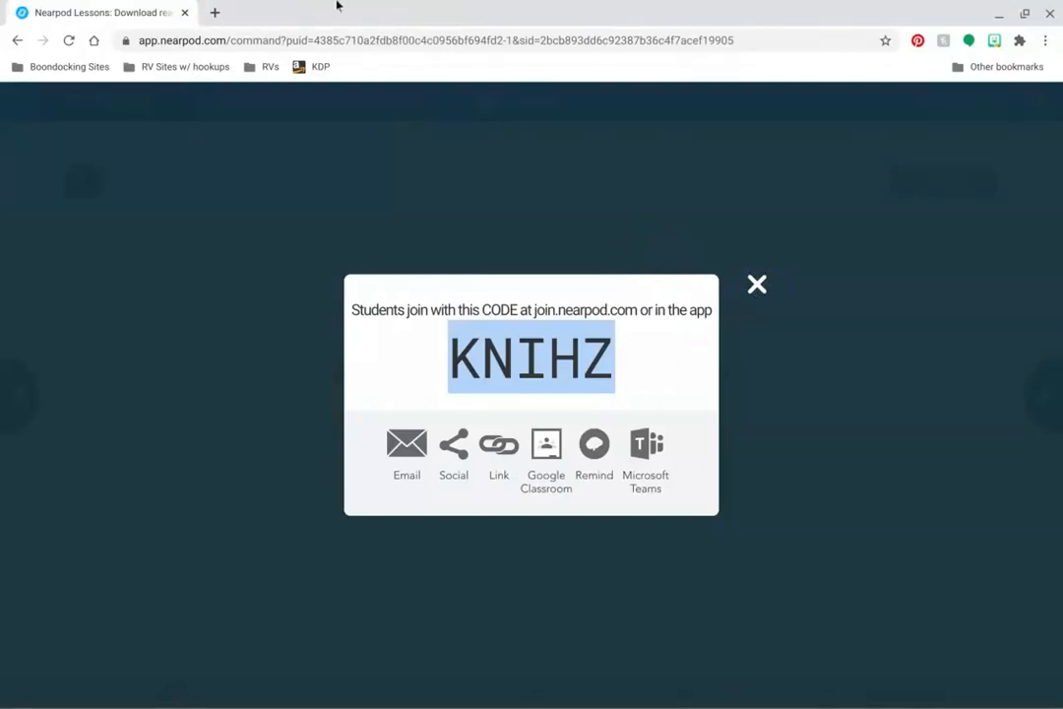
{"action": "left_click", "coordinate": [340, 43]}
{"action": "type", "text": "near"}
{"action": "key", "text": "Return"}
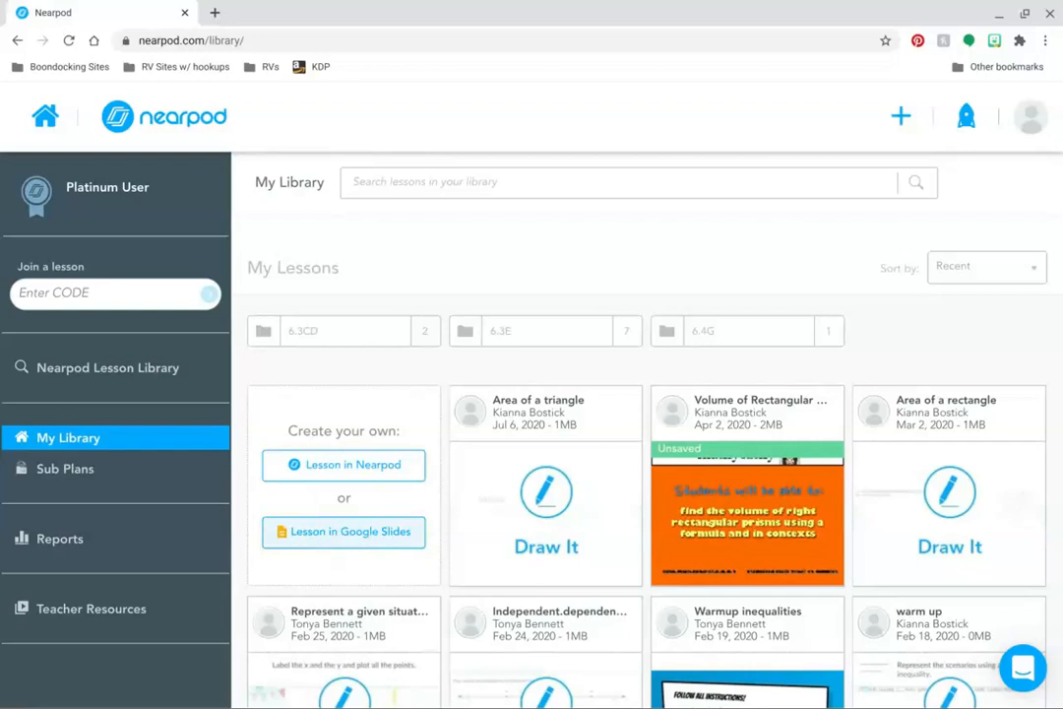
Create a new lesson in Nearpod and title it "Demo"
{"action": "left_click", "coordinate": [348, 463]}
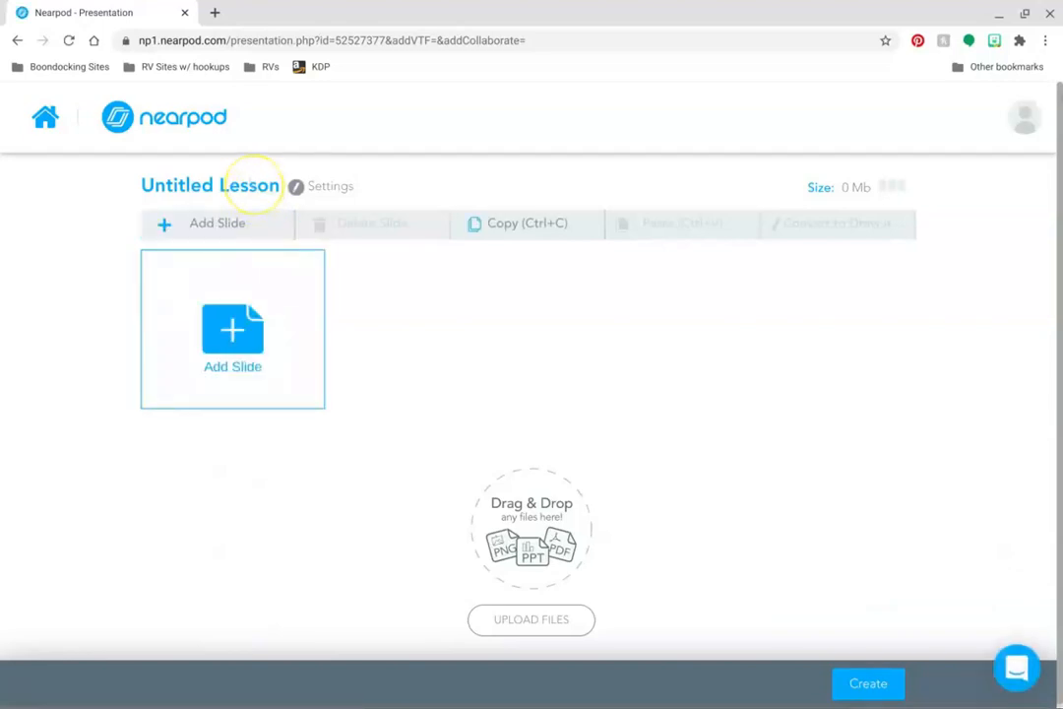
{"action": "left_click", "coordinate": [266, 185]}
{"action": "left_click", "coordinate": [269, 185]}
{"action": "type", "text": "Dem"}
{"action": "key", "text": "BackSpace"}
{"action": "key", "text": "BackSpace"}
{"action": "key", "text": "BackSpace"}
{"action": "key", "text": "BackSpace"}
{"action": "key", "text": "BackSpace"}
{"action": "key", "text": "BackSpace"}
{"action": "key", "text": "BackSpace"}
{"action": "key", "text": "BackSpace"}
{"action": "key", "text": "BackSpace"}
{"action": "key", "text": "BackSpace"}
{"action": "key", "text": "BackSpace"}
{"action": "key", "text": "BackSpace"}
{"action": "key", "text": "BackSpace"}
{"action": "key", "text": "BackSpace"}
{"action": "key", "text": "BackSpace"}
{"action": "key", "text": "BackSpace"}
{"action": "key", "text": "BackSpace"}
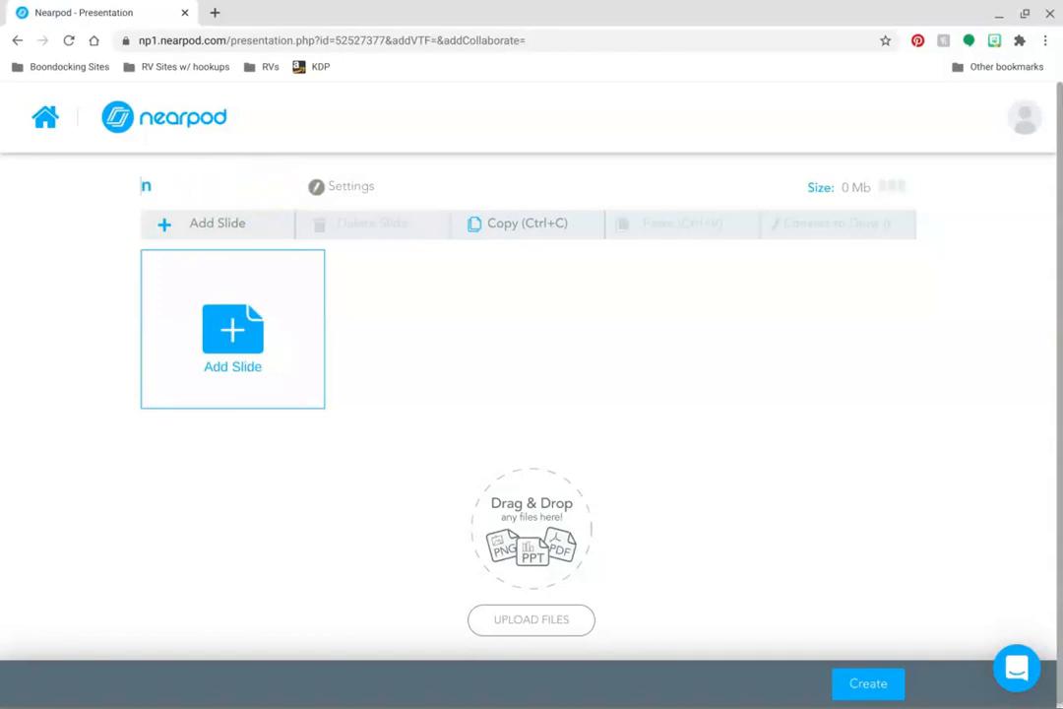
{"action": "type", "text": "\\D"}
{"action": "key", "text": "BackSpace"}
{"action": "key", "text": "BackSpace"}
{"action": "key", "text": "BackSpace"}
{"action": "type", "text": "Demo"}
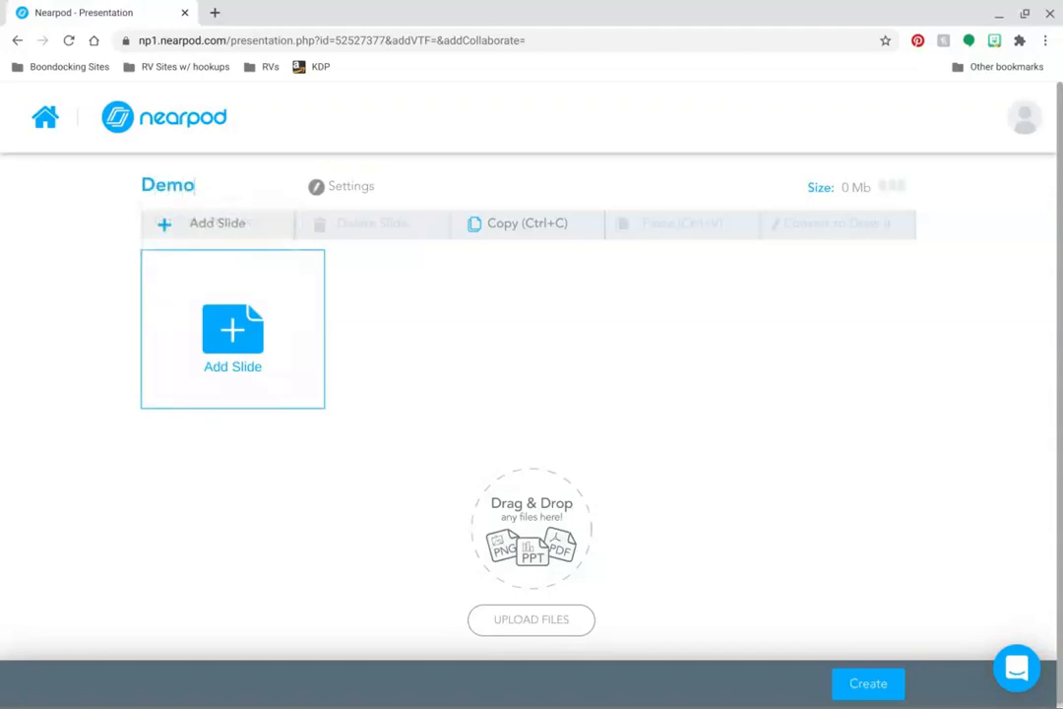
{"action": "left_click", "coordinate": [85, 432]}
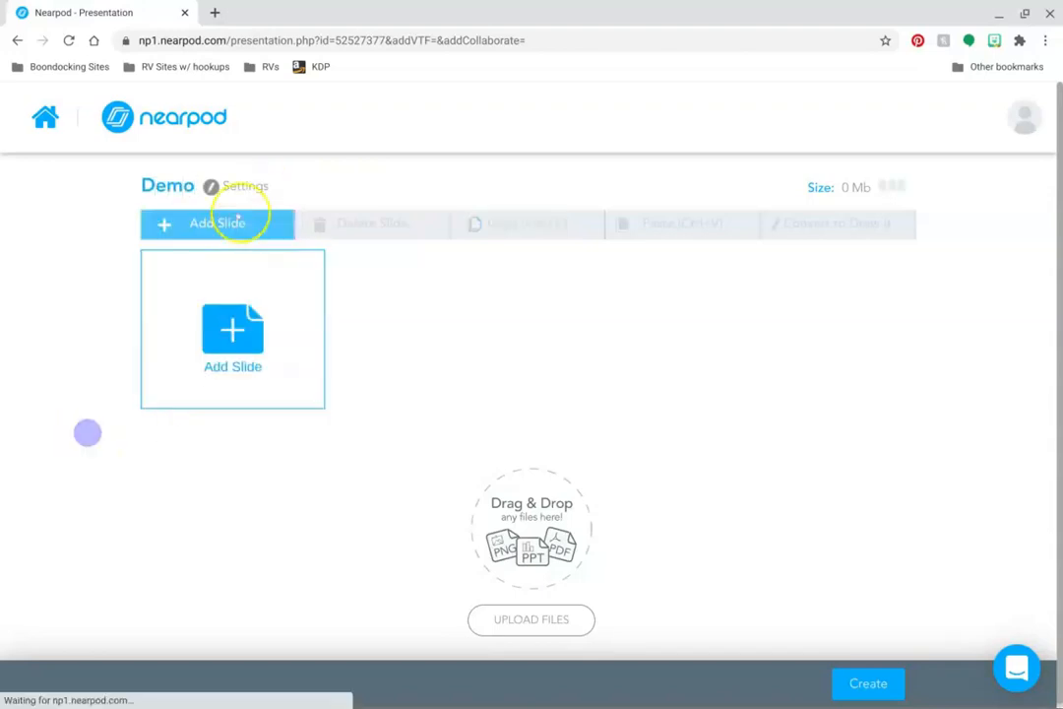
Add a content slide to the Demo lesson and enter "QUestions?" as its title
{"action": "left_click", "coordinate": [220, 352]}
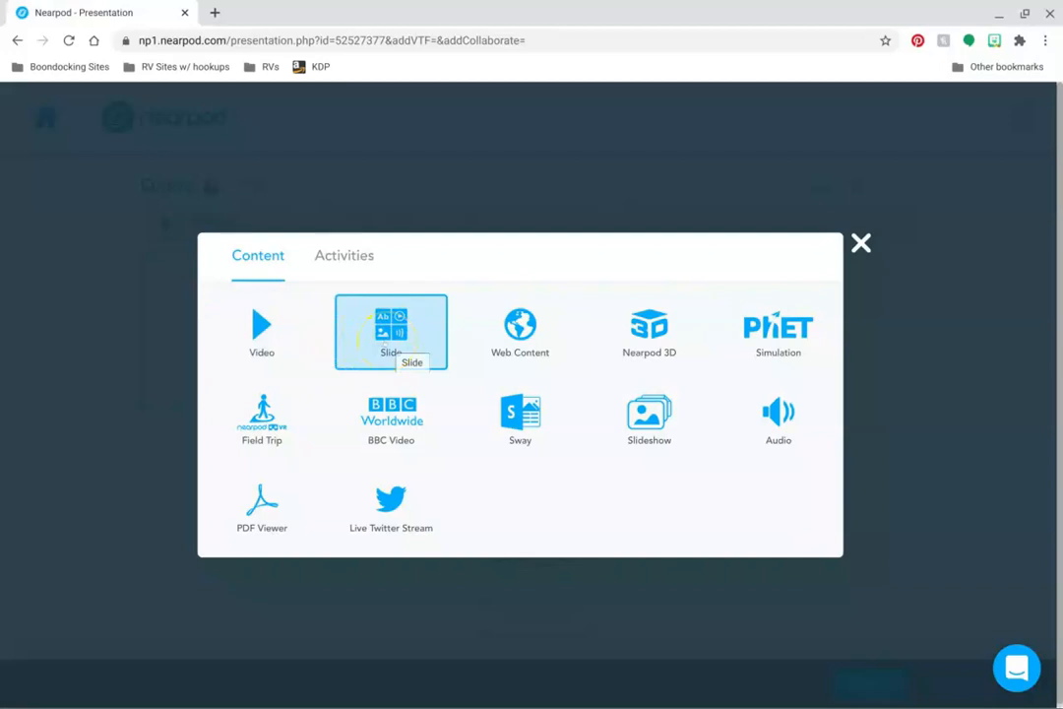
{"action": "left_click", "coordinate": [391, 325]}
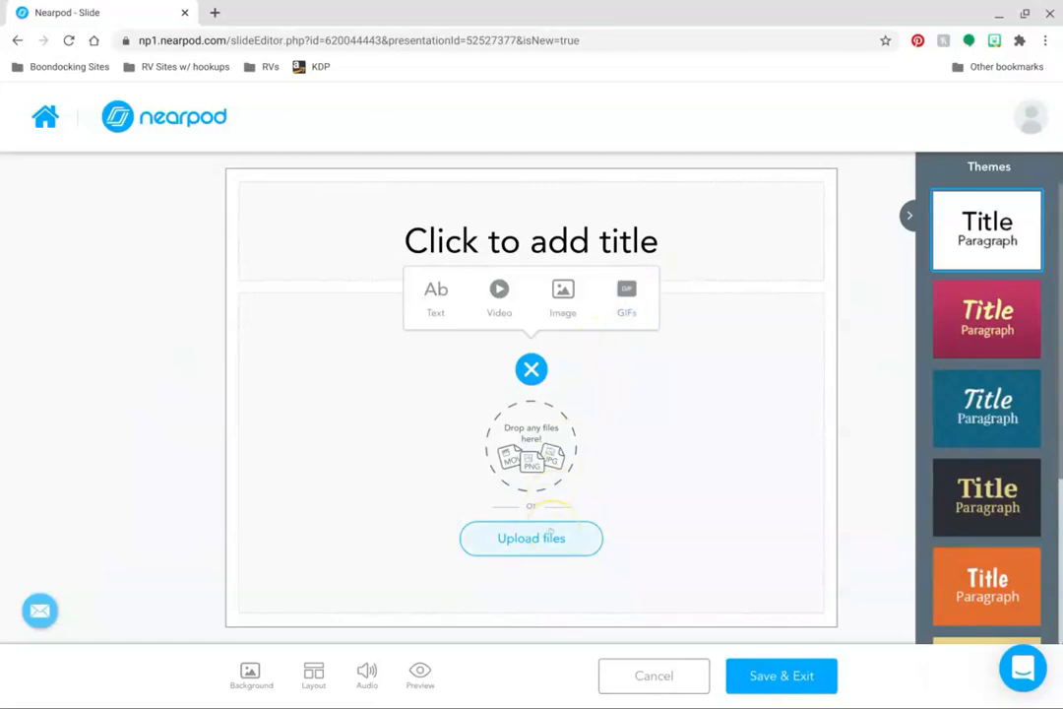
{"action": "left_click", "coordinate": [534, 238]}
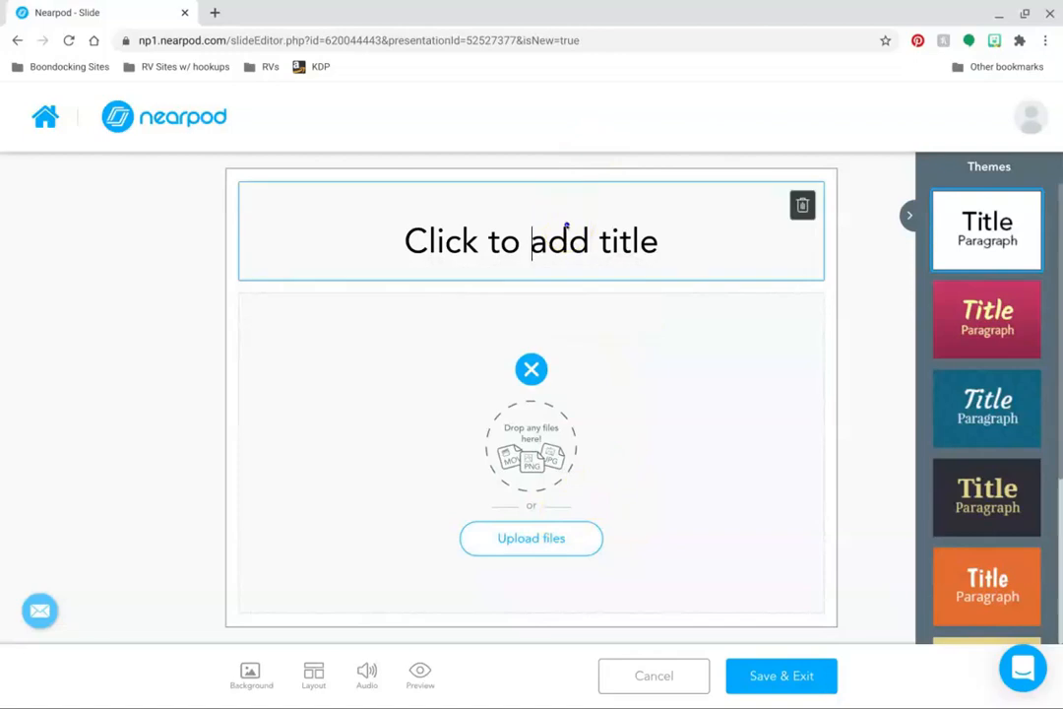
{"action": "type", "text": "QUestions?"}
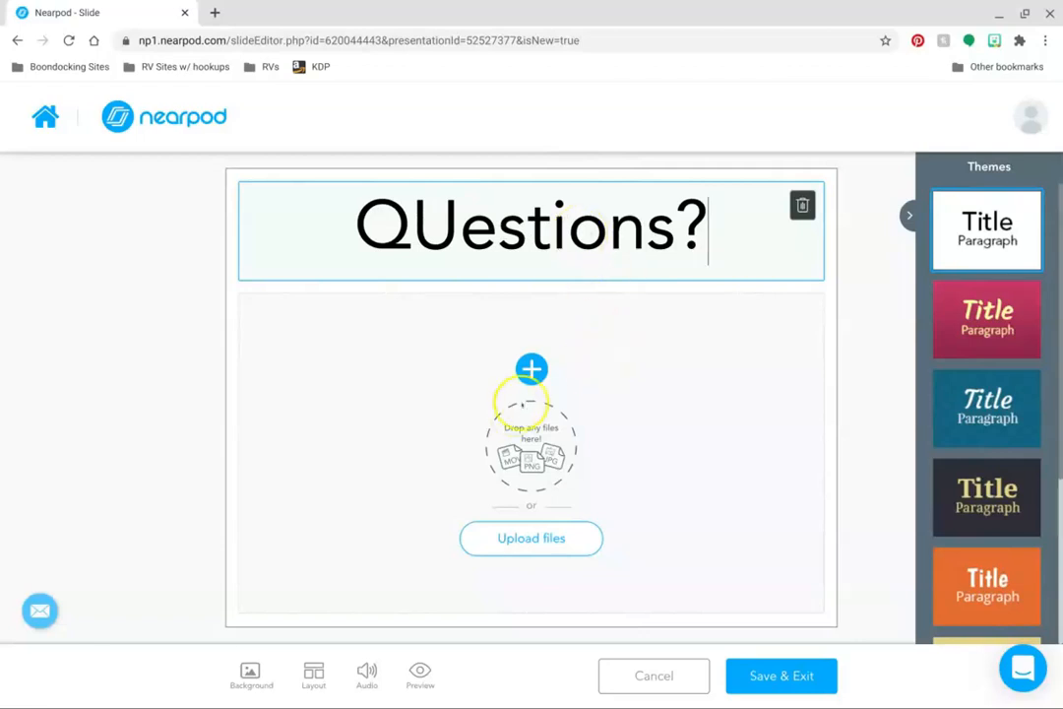
Search animated GIFs for "questions" and insert the "ANY QUESTIONS?" GIF below the slide title
{"action": "left_click", "coordinate": [532, 369]}
{"action": "left_click", "coordinate": [627, 310]}
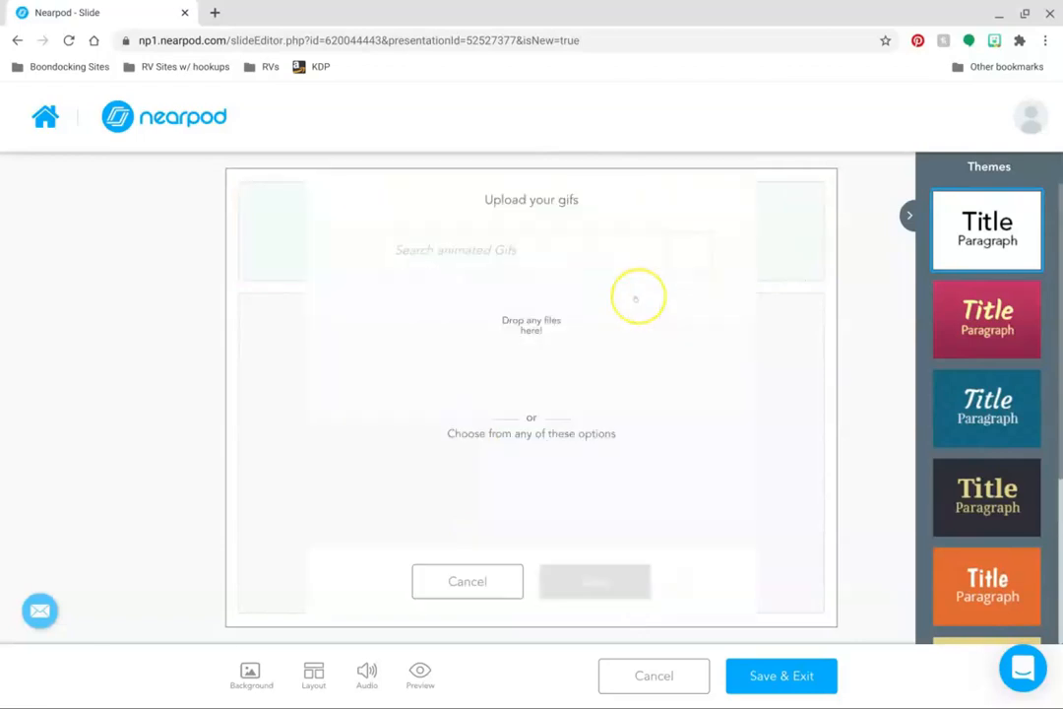
{"action": "left_click", "coordinate": [533, 249]}
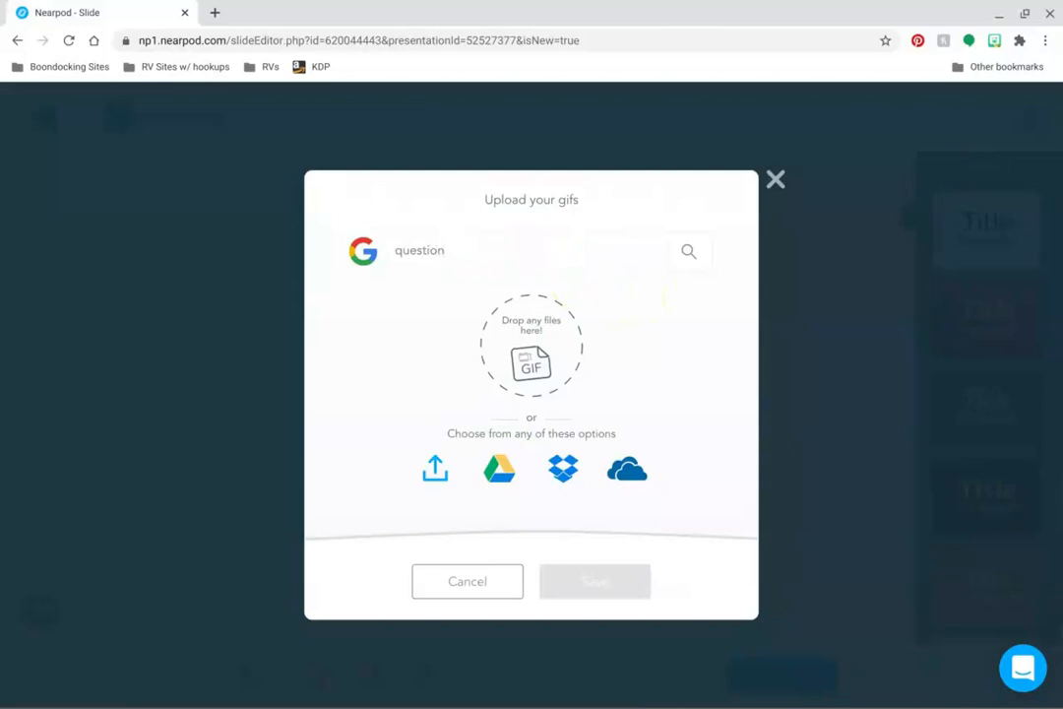
{"action": "key", "text": "Return"}
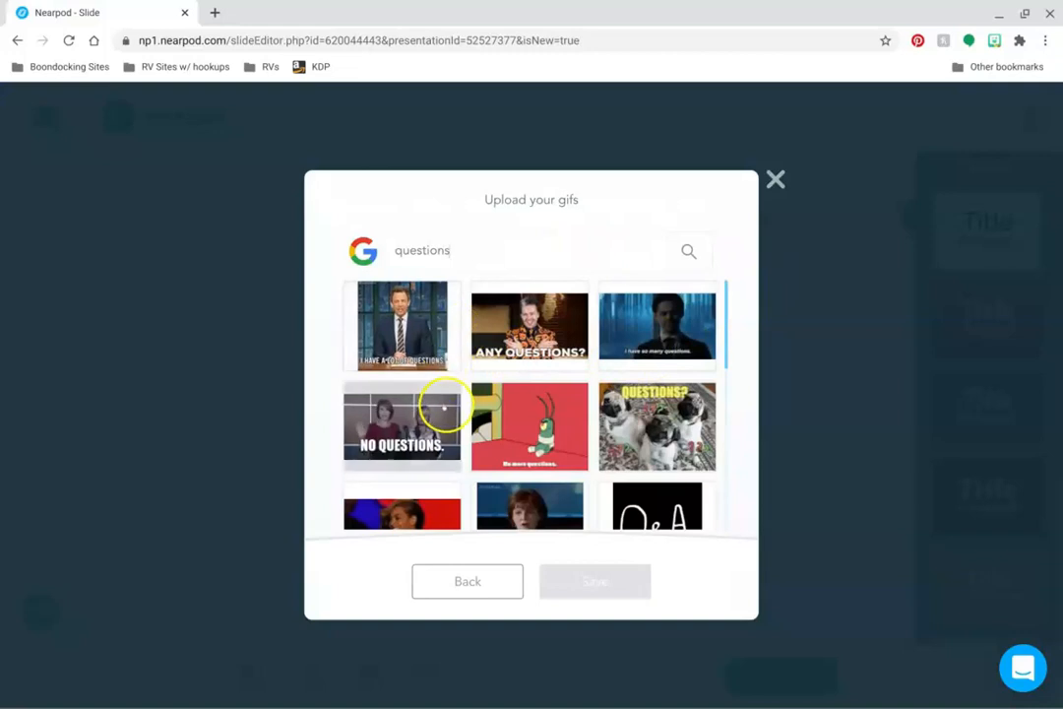
{"action": "left_click", "coordinate": [525, 310]}
{"action": "left_click", "coordinate": [624, 587]}
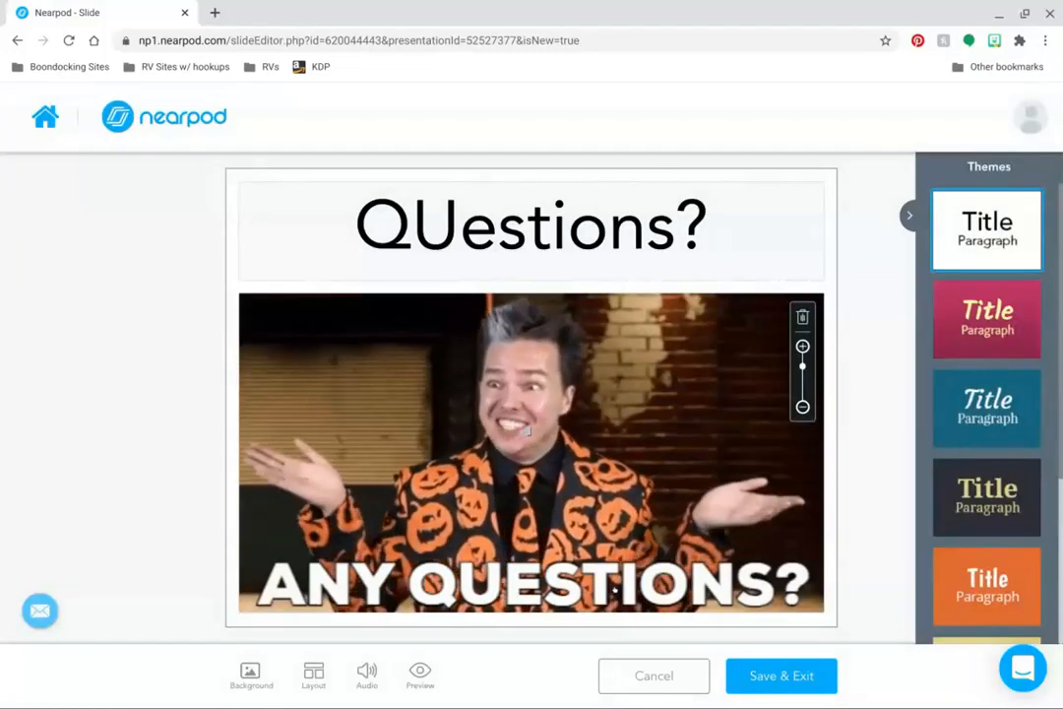
{"action": "left_click", "coordinate": [782, 675]}
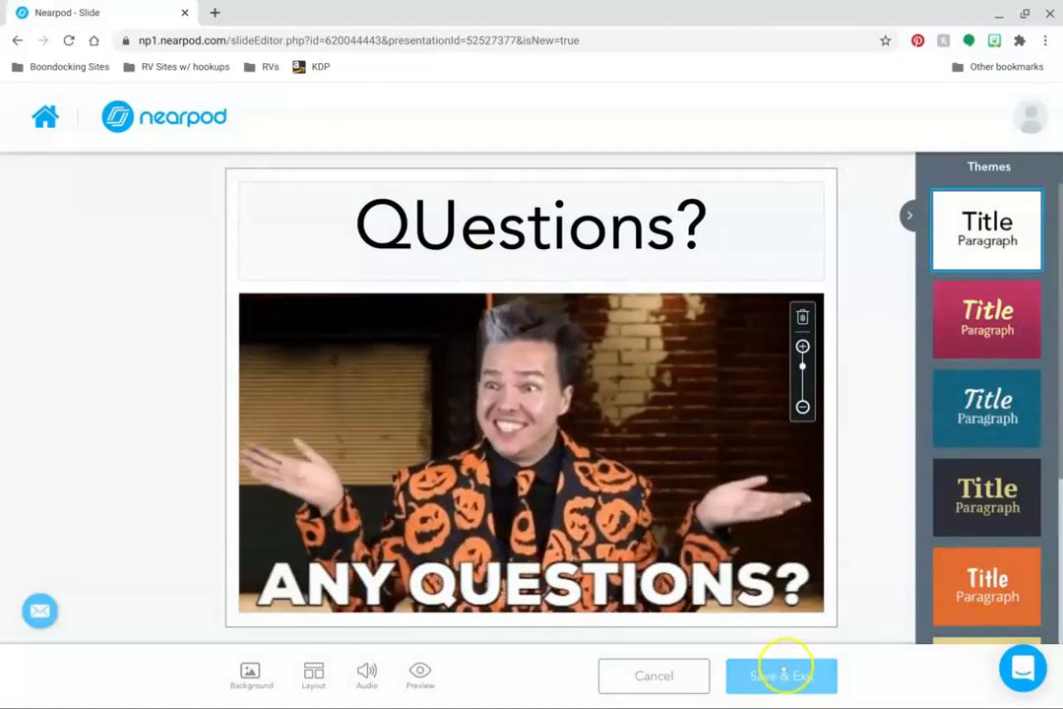
{"action": "left_click", "coordinate": [784, 673]}
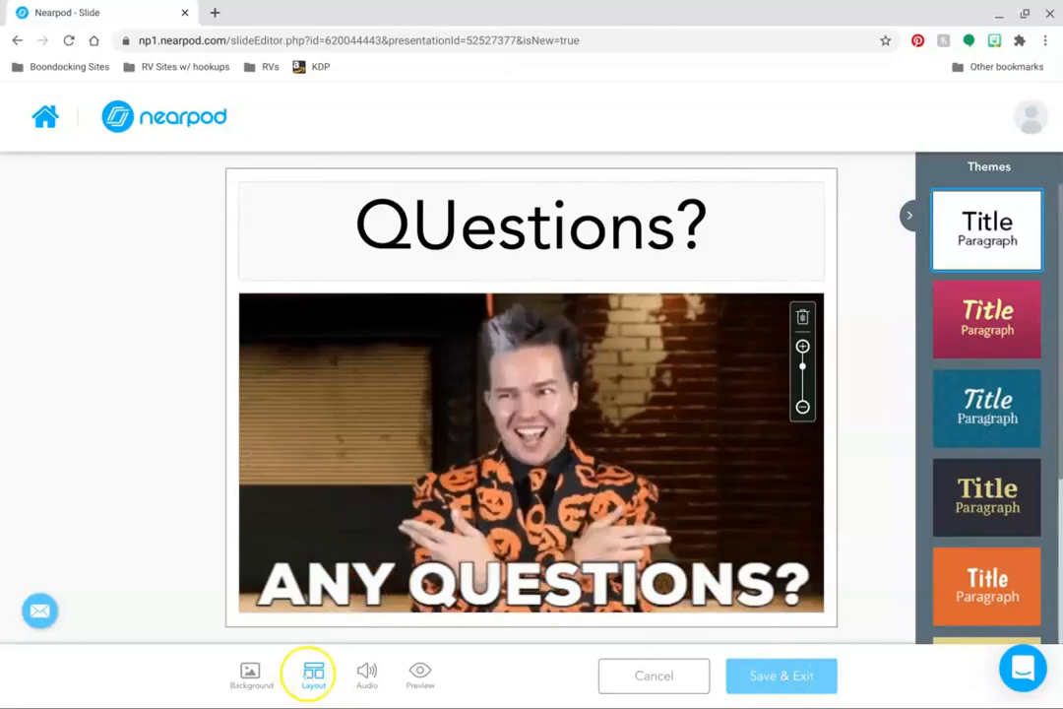
Check the background image options and try the One element and Title + two elements layouts on the slide
{"action": "left_click", "coordinate": [249, 670]}
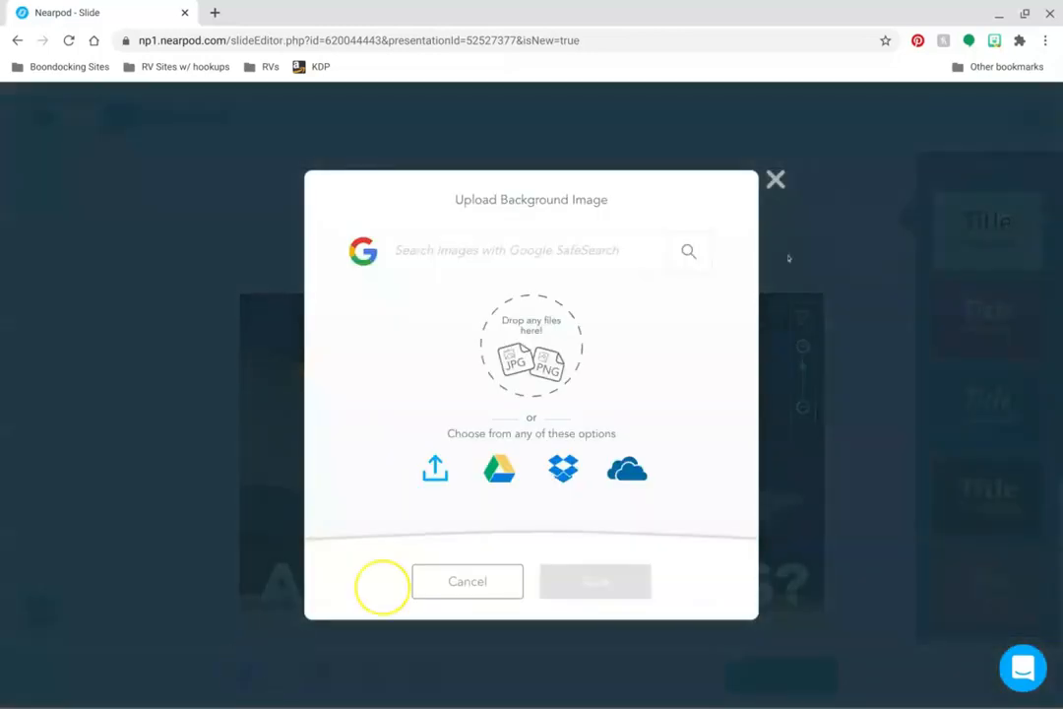
{"action": "left_click", "coordinate": [776, 178]}
{"action": "left_click", "coordinate": [313, 673]}
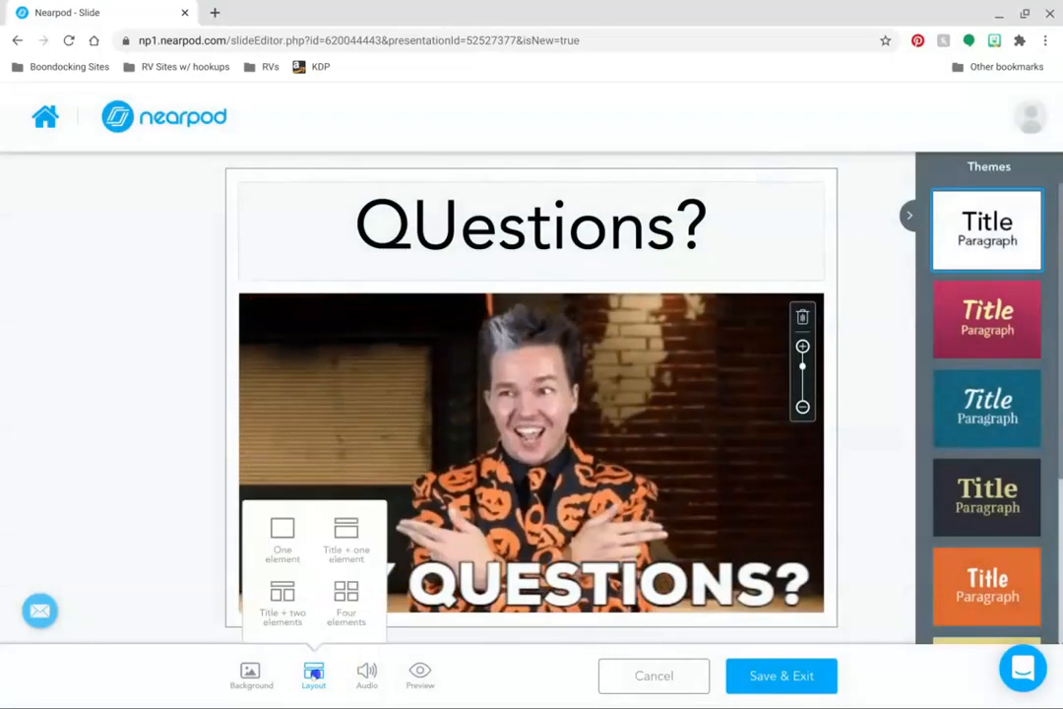
{"action": "left_click", "coordinate": [284, 542]}
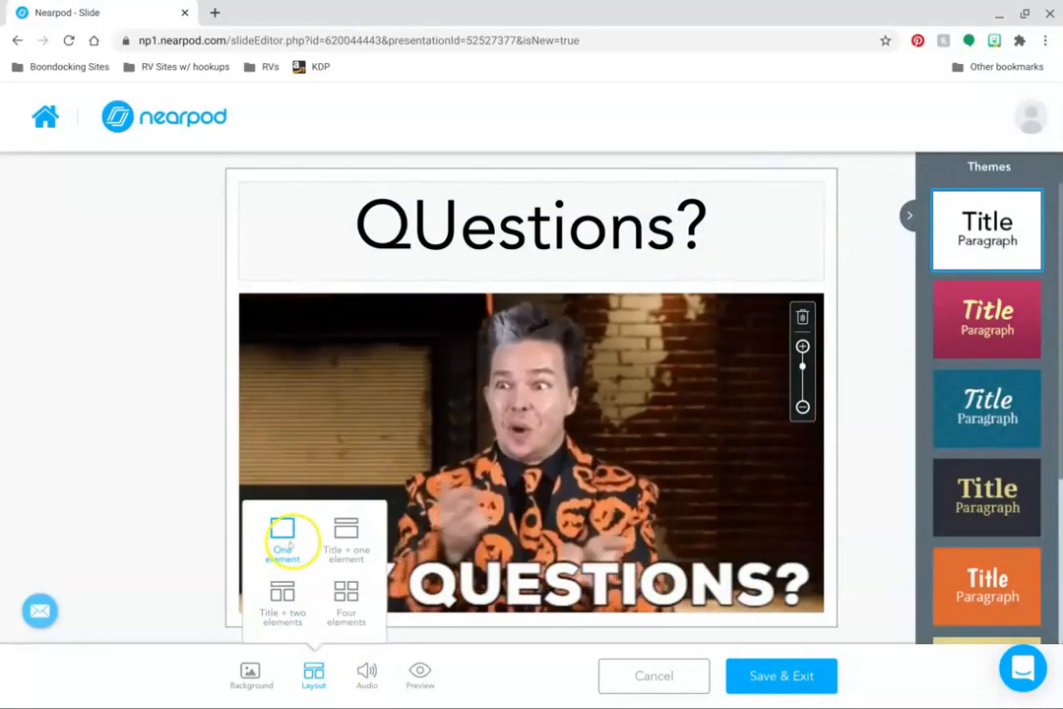
{"action": "left_click", "coordinate": [346, 537]}
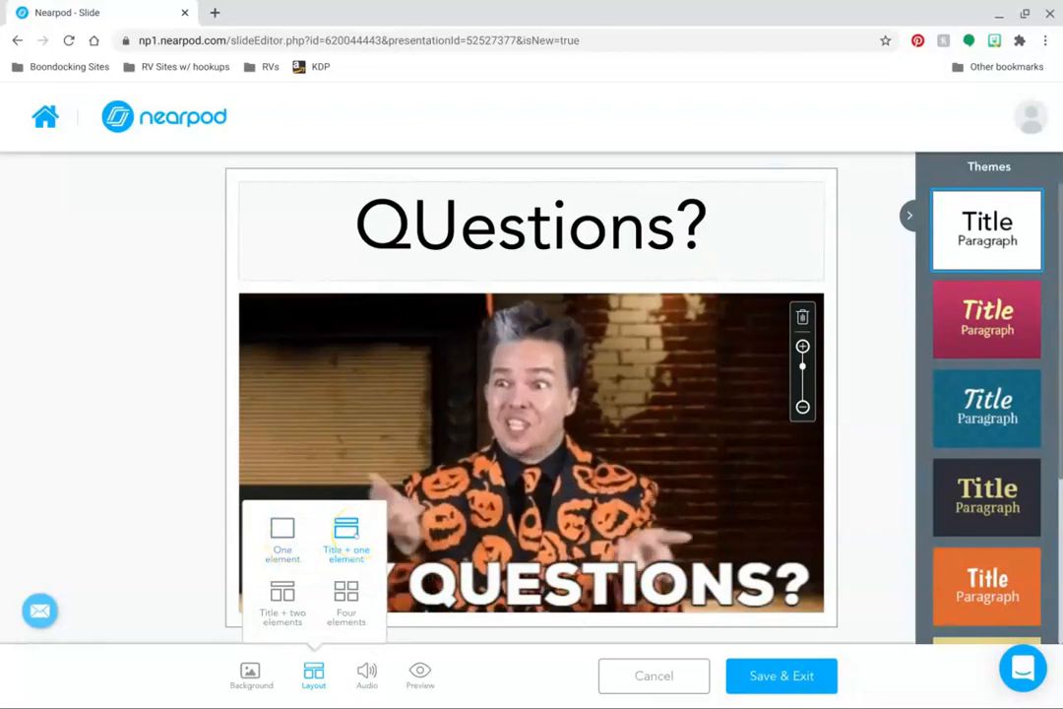
{"action": "left_click", "coordinate": [283, 537]}
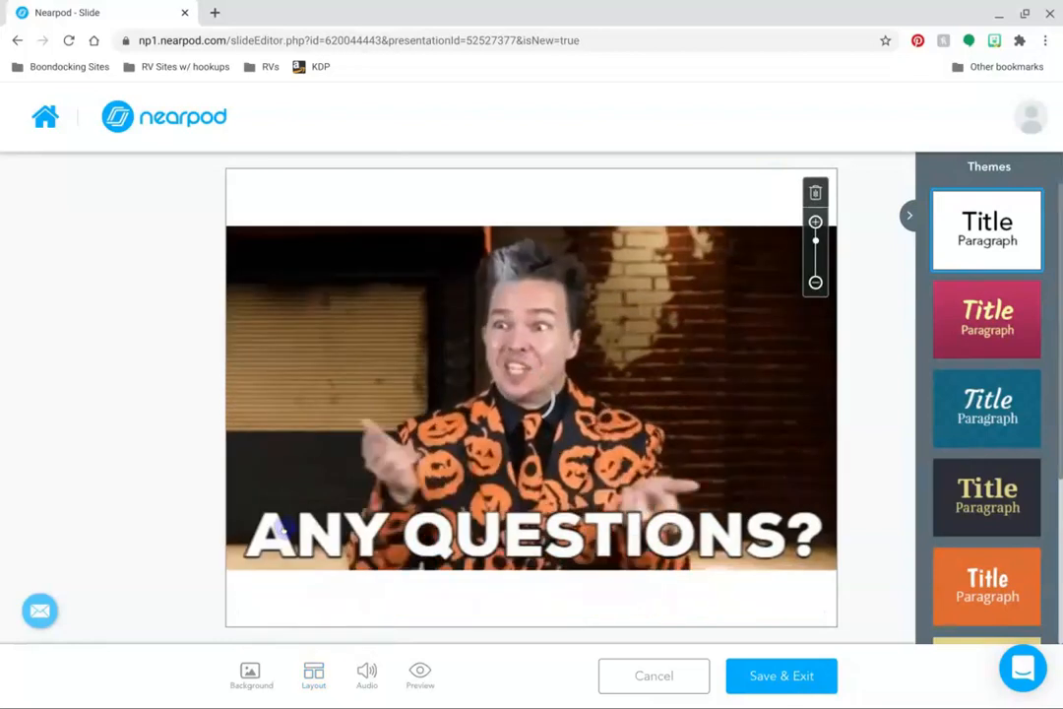
{"action": "left_click", "coordinate": [313, 674]}
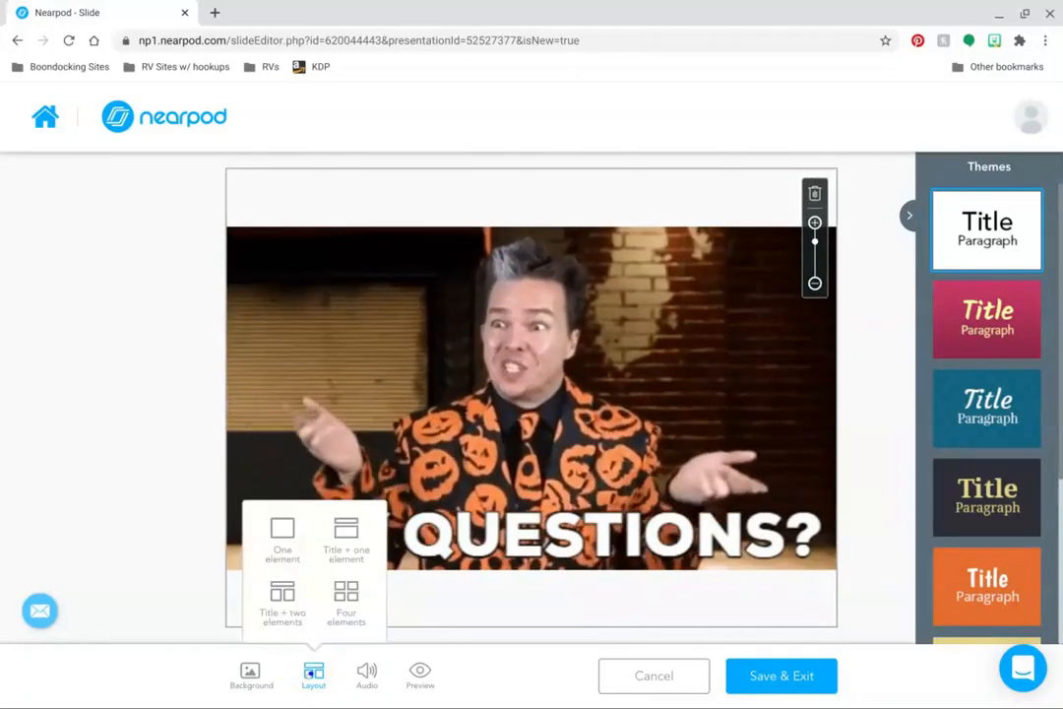
{"action": "left_click", "coordinate": [282, 594]}
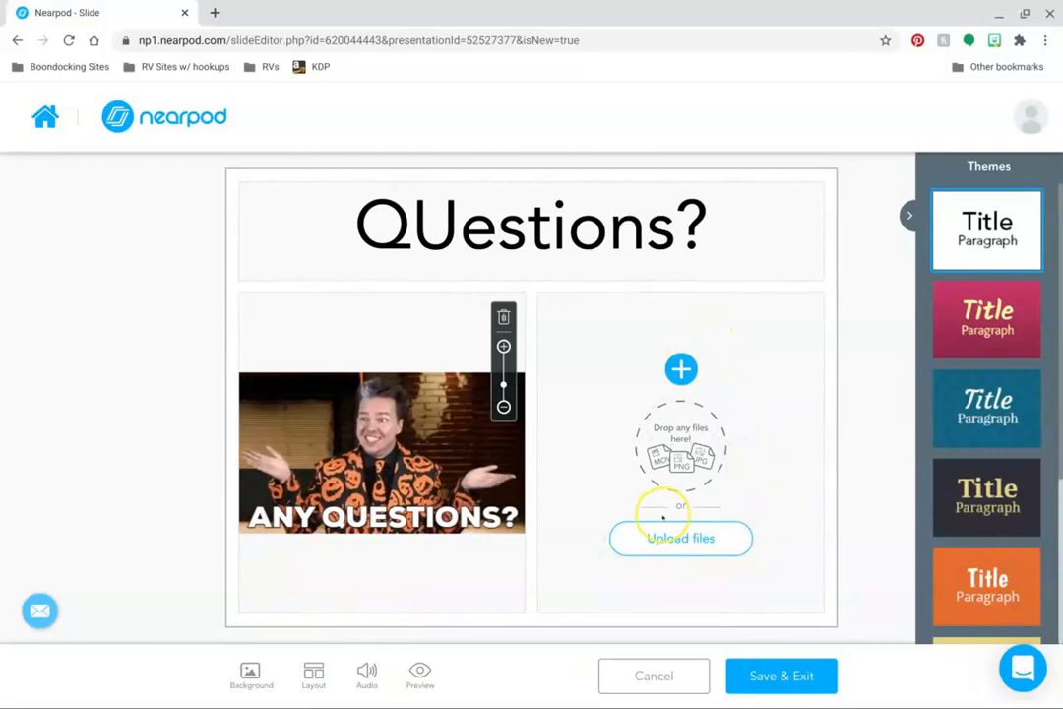
Apply the Four elements layout to the slide and look at its audio file and audio recorder options
{"action": "left_click", "coordinate": [313, 672]}
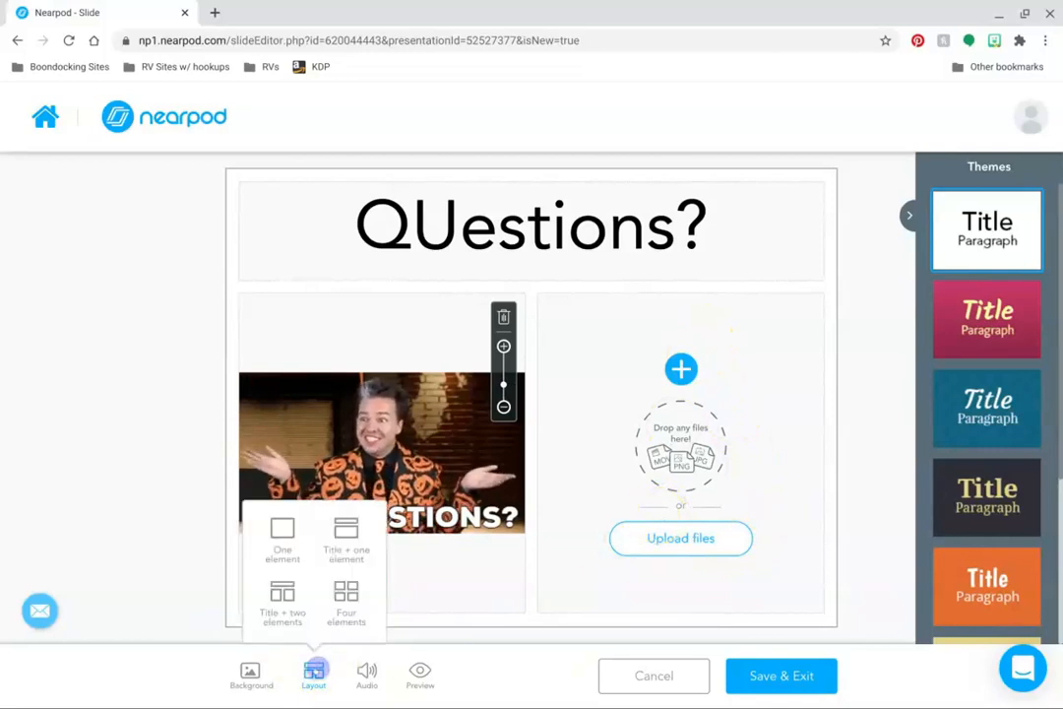
{"action": "left_click", "coordinate": [350, 597]}
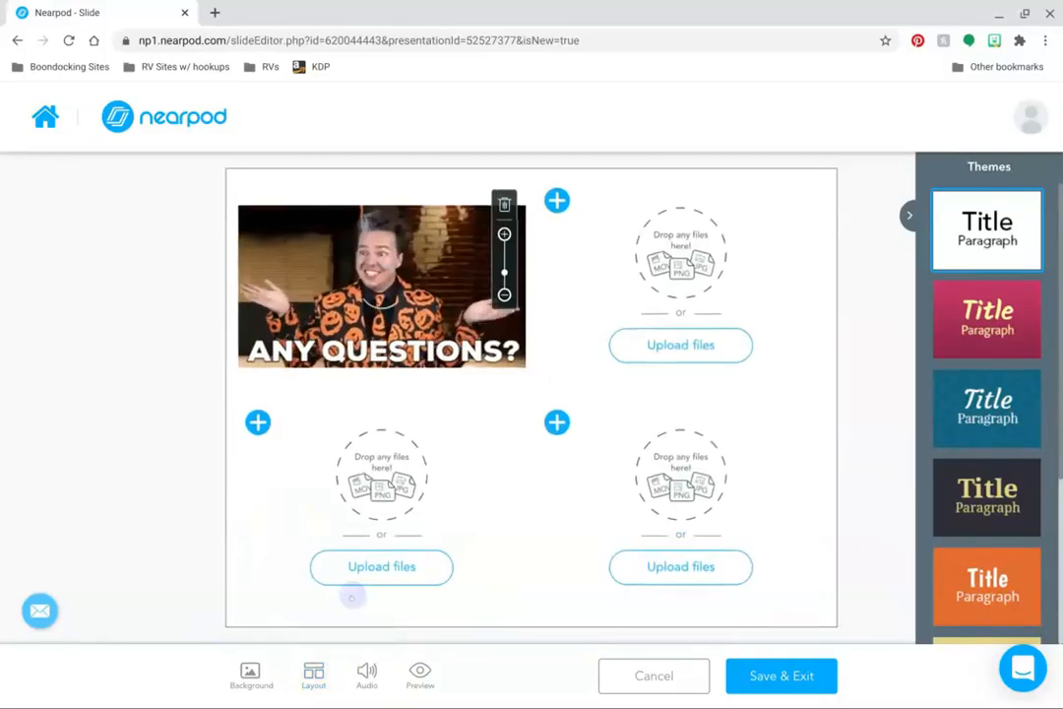
{"action": "left_click", "coordinate": [367, 672]}
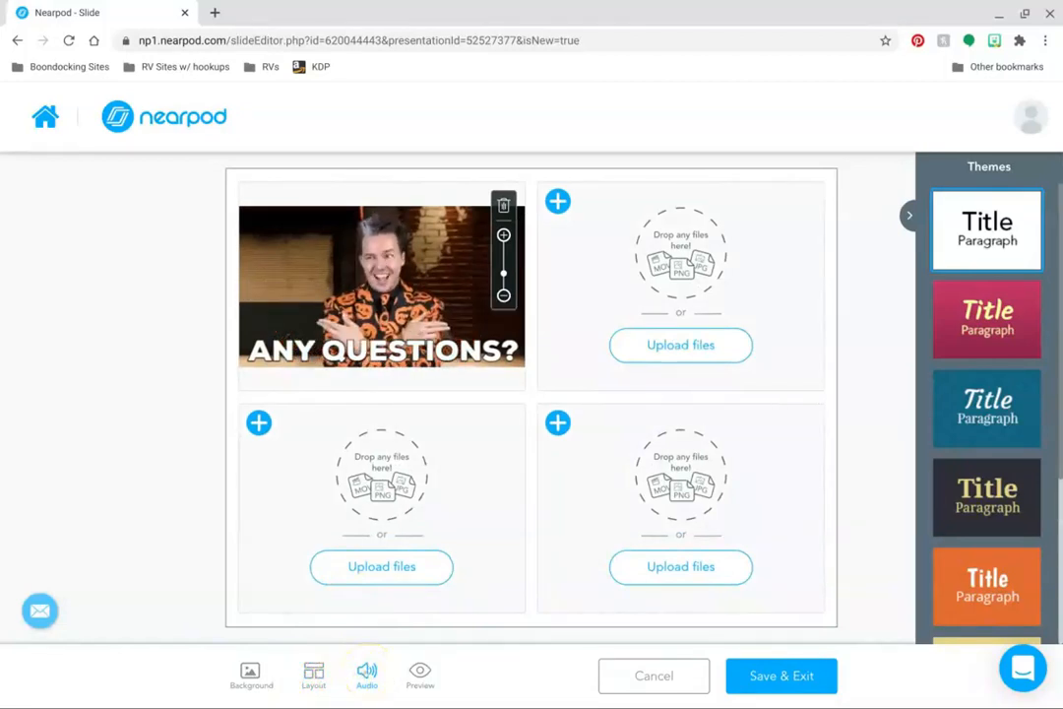
{"action": "left_click", "coordinate": [367, 672]}
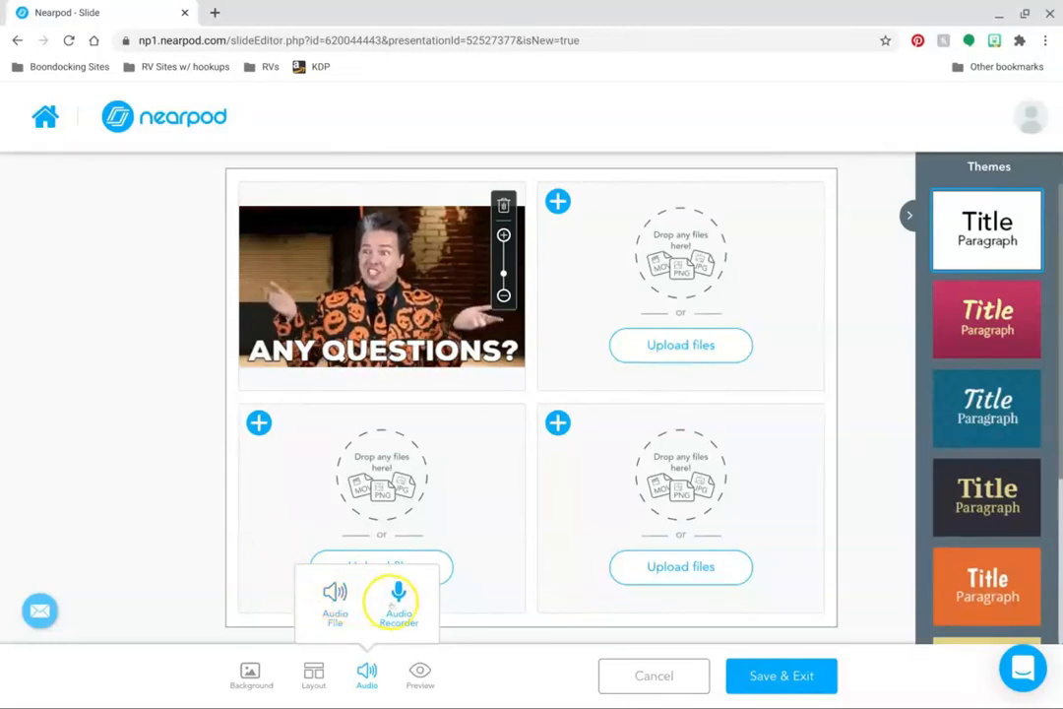
{"action": "left_click", "coordinate": [399, 595]}
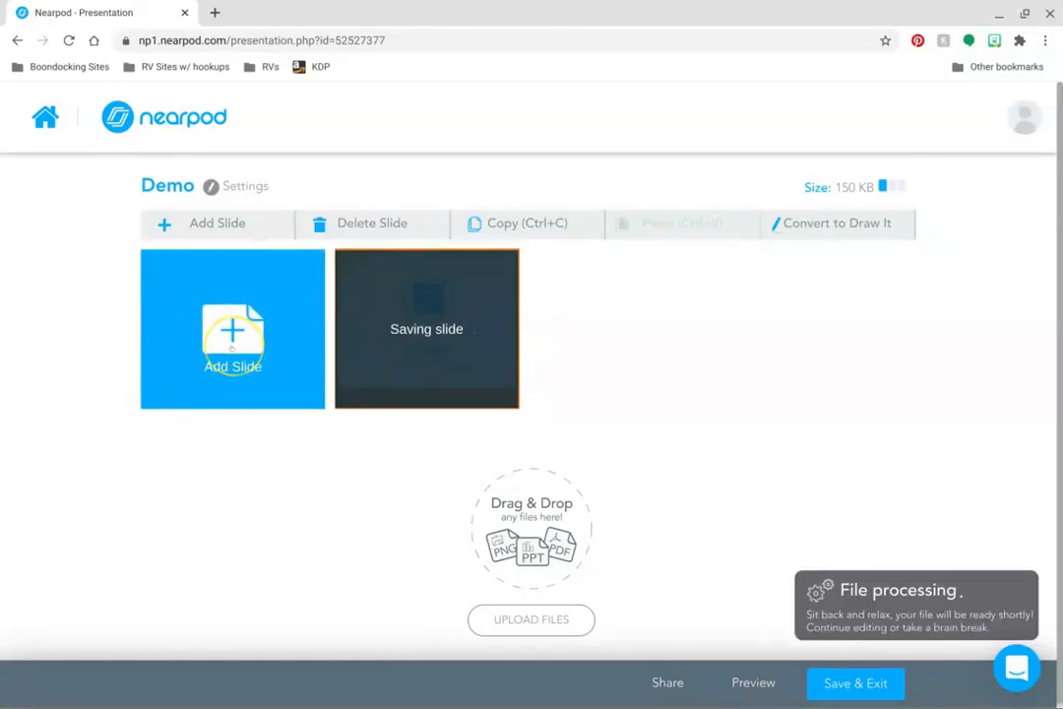
{"action": "left_click", "coordinate": [232, 337]}
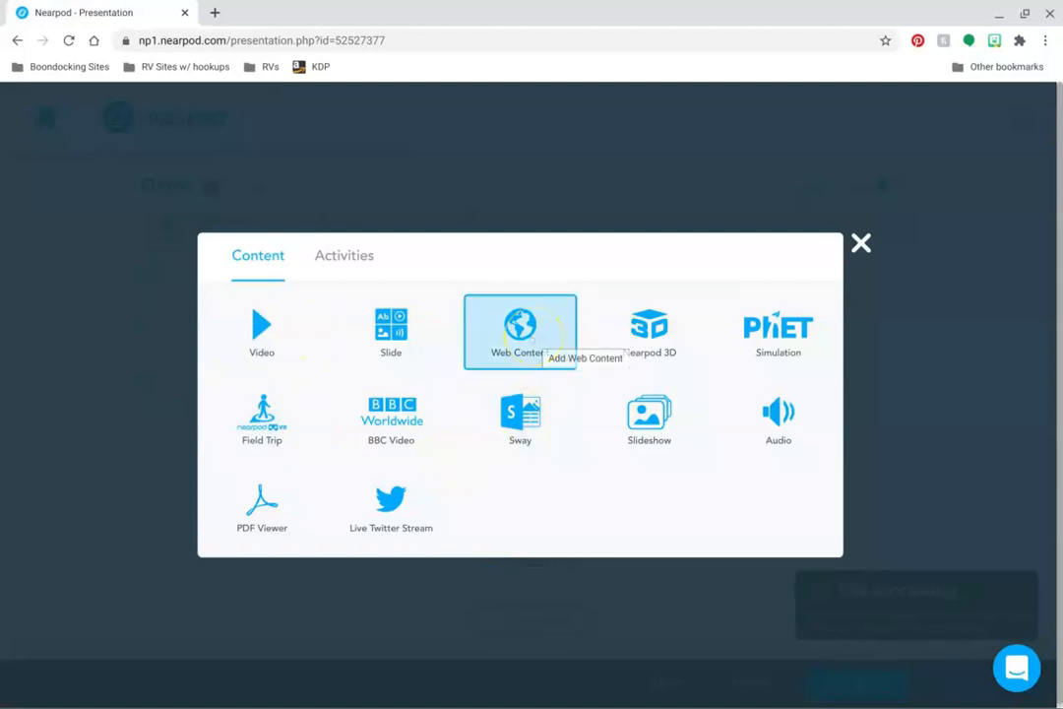
{"action": "left_click", "coordinate": [536, 338]}
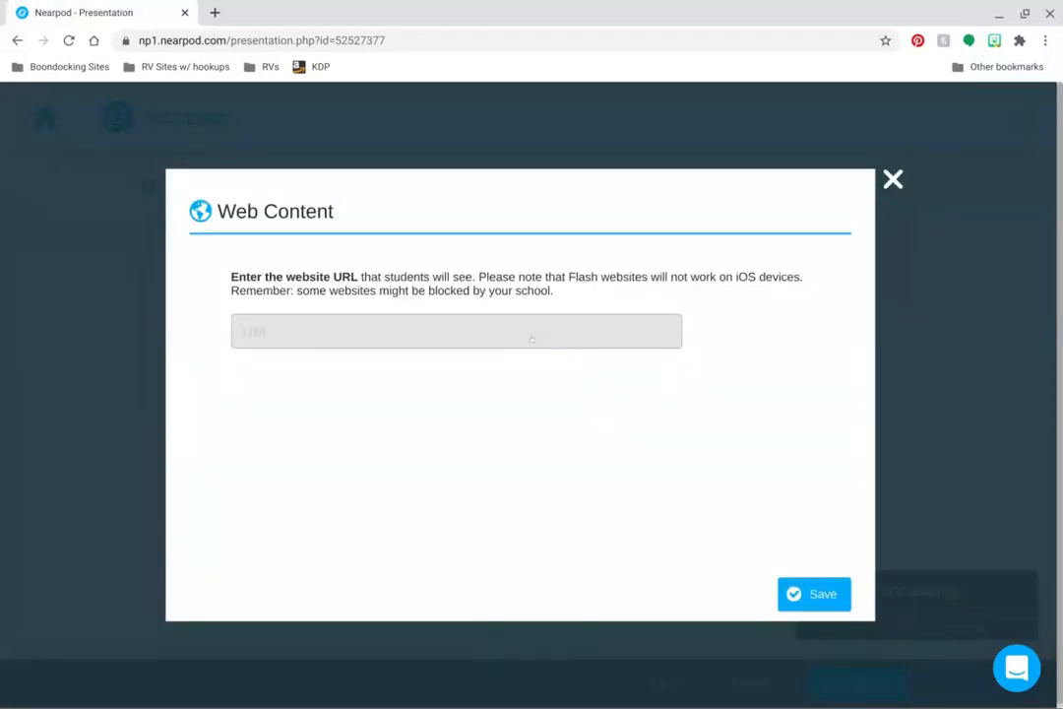
{"action": "left_click", "coordinate": [379, 331]}
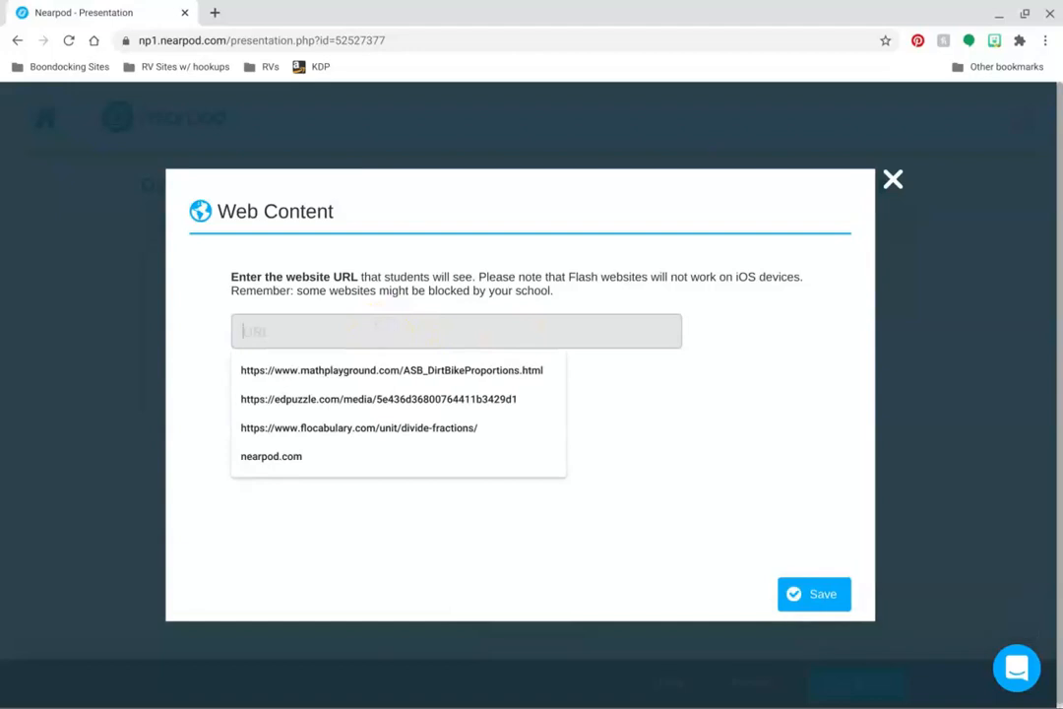
{"action": "left_click", "coordinate": [380, 371]}
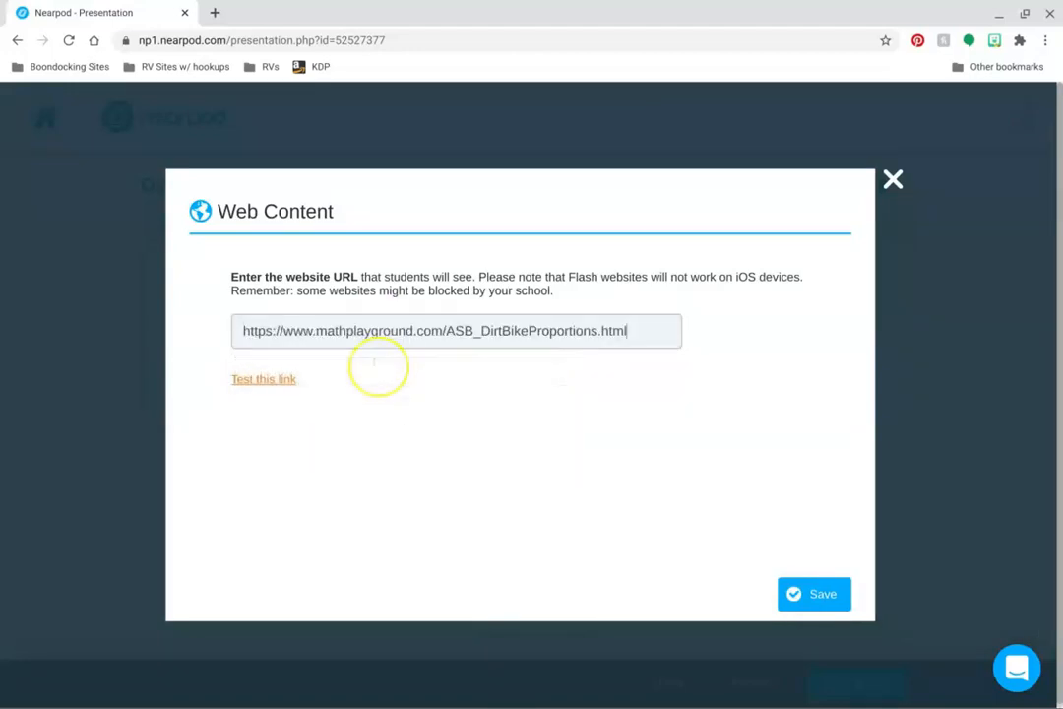
{"action": "left_click", "coordinate": [832, 595]}
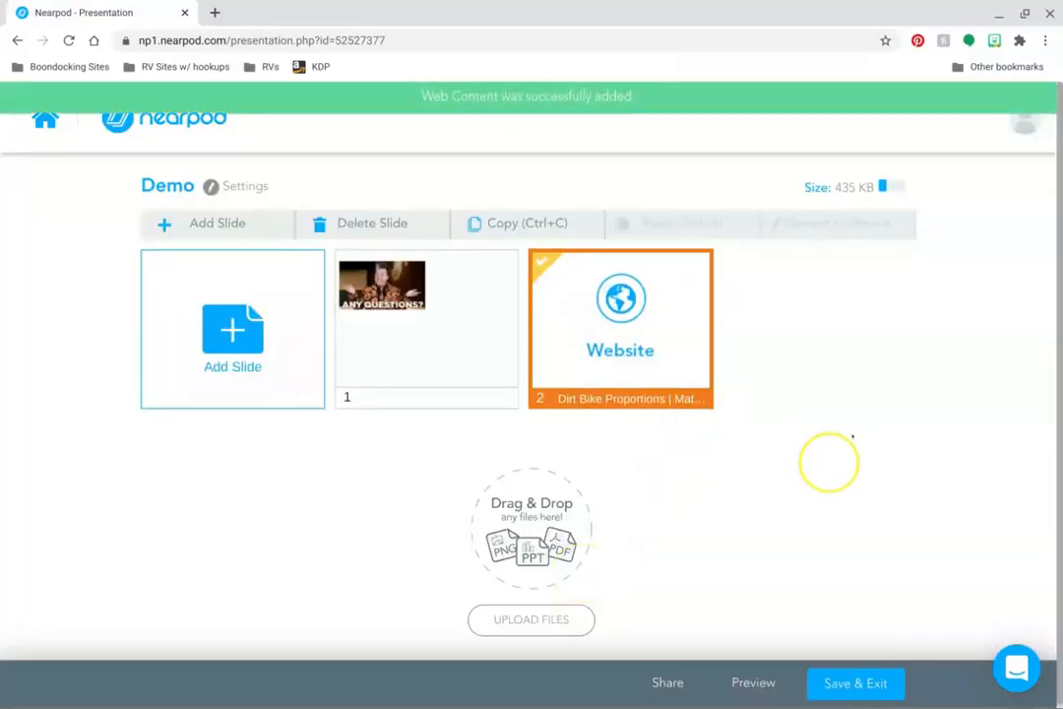
Reopen the website slide, test its link, and close the test page and the web content settings
{"action": "left_click", "coordinate": [688, 321]}
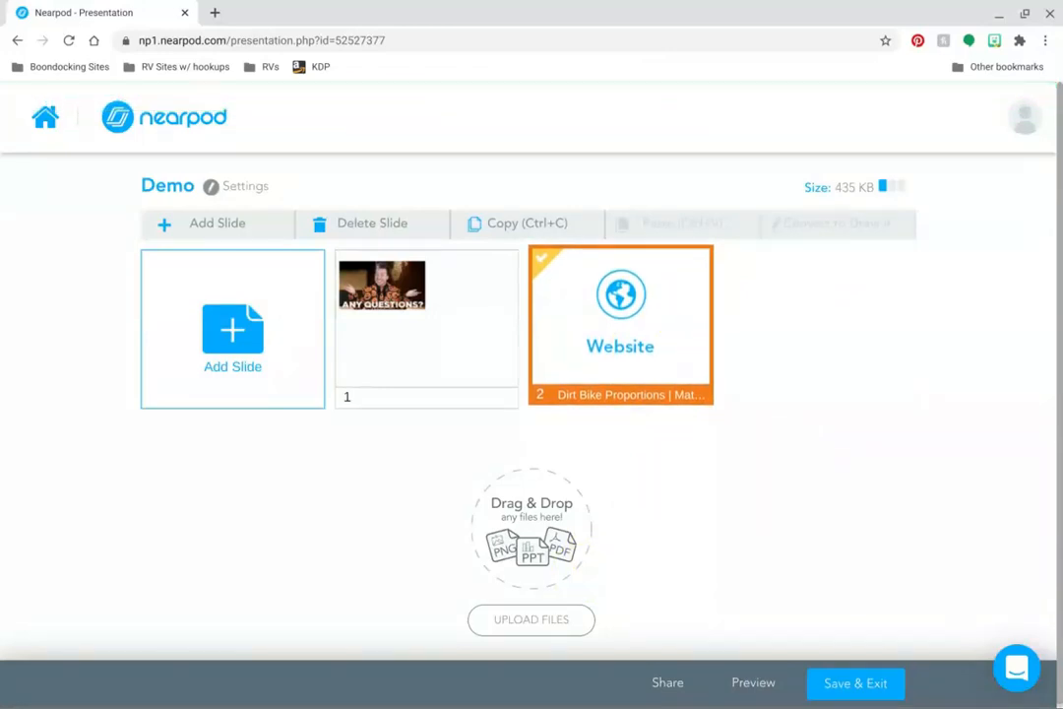
{"action": "left_click", "coordinate": [687, 321]}
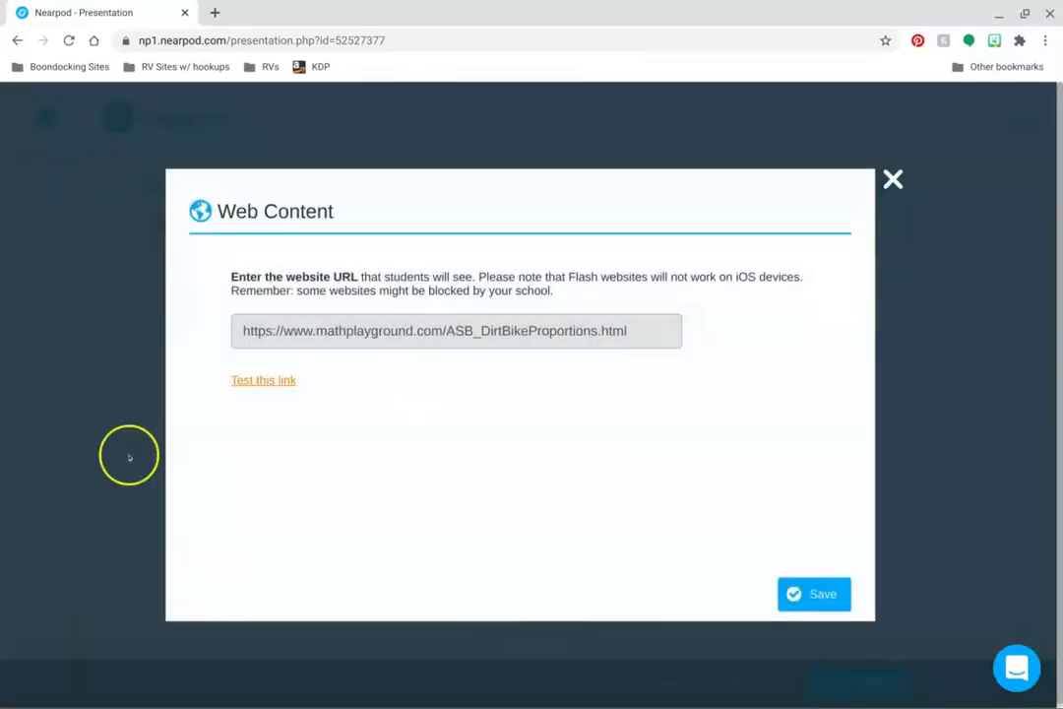
{"action": "left_click", "coordinate": [263, 380]}
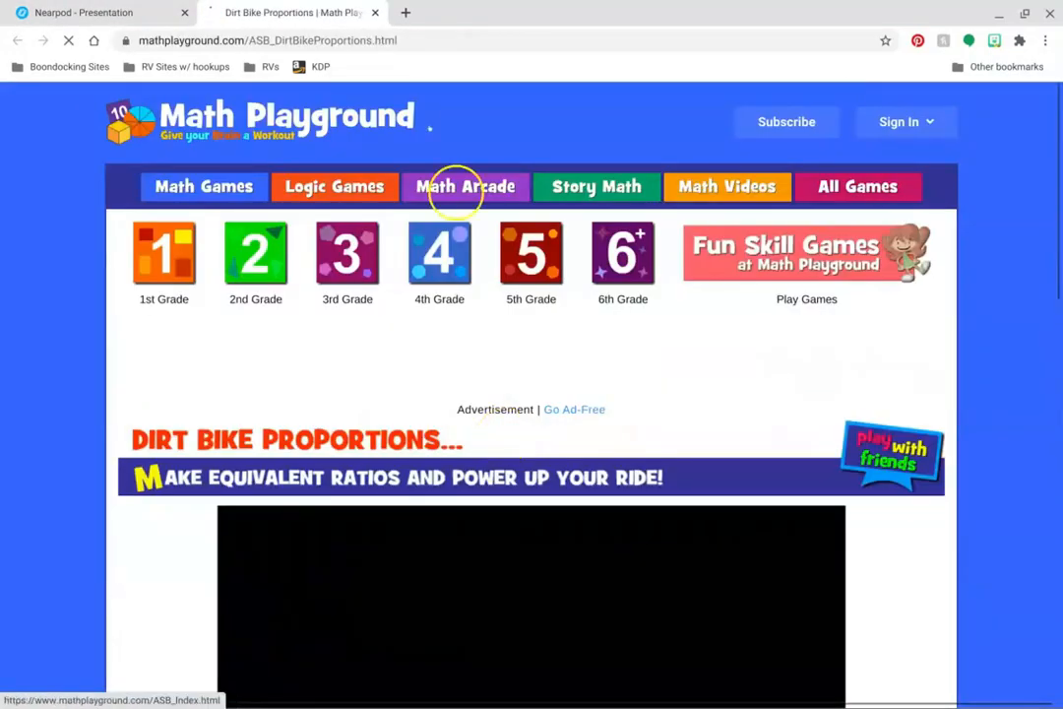
{"action": "left_click", "coordinate": [376, 14]}
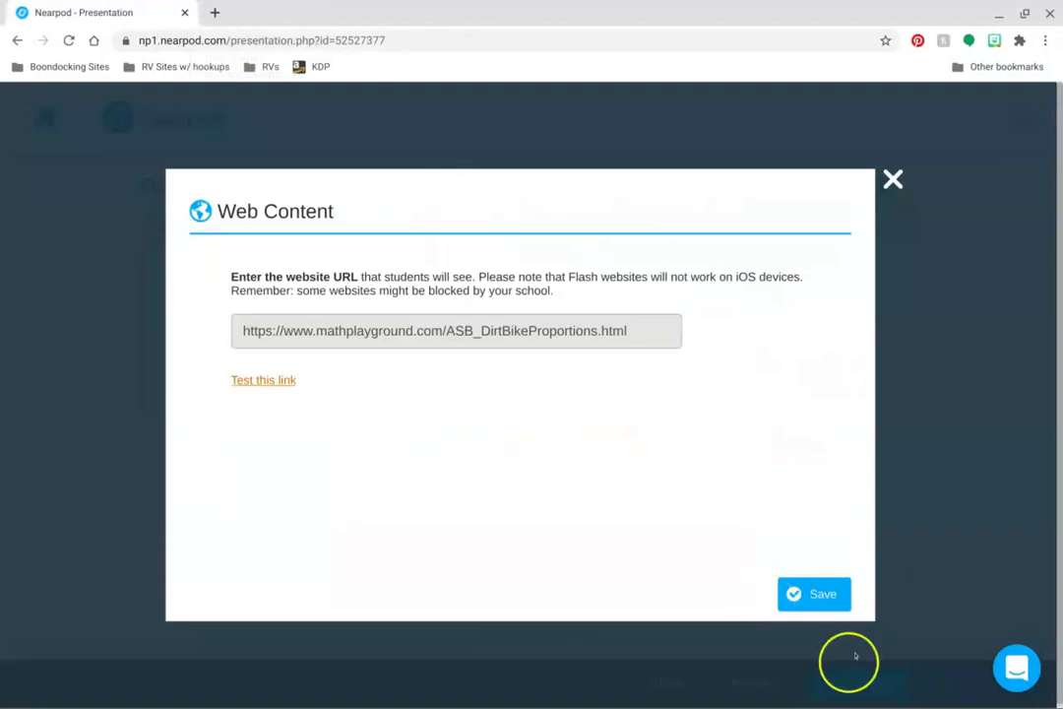
{"action": "left_click", "coordinate": [892, 179]}
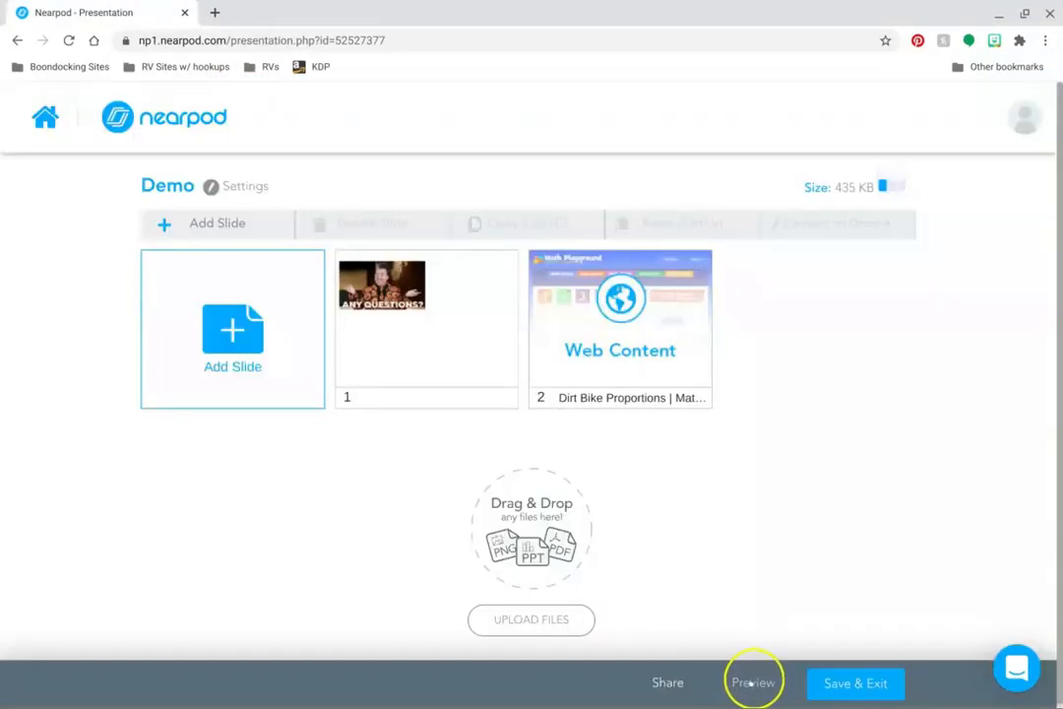
Preview both slides as a student, open the Dirt Bike Proportions web page at full size, and exit the preview
{"action": "left_click", "coordinate": [753, 682]}
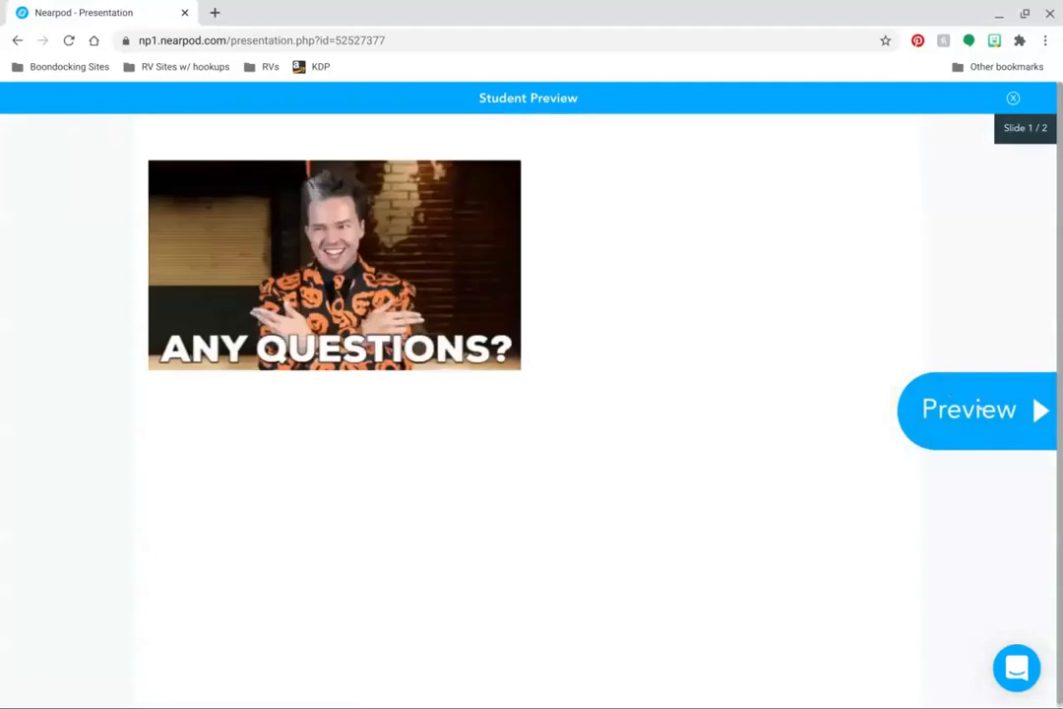
{"action": "left_click", "coordinate": [985, 410]}
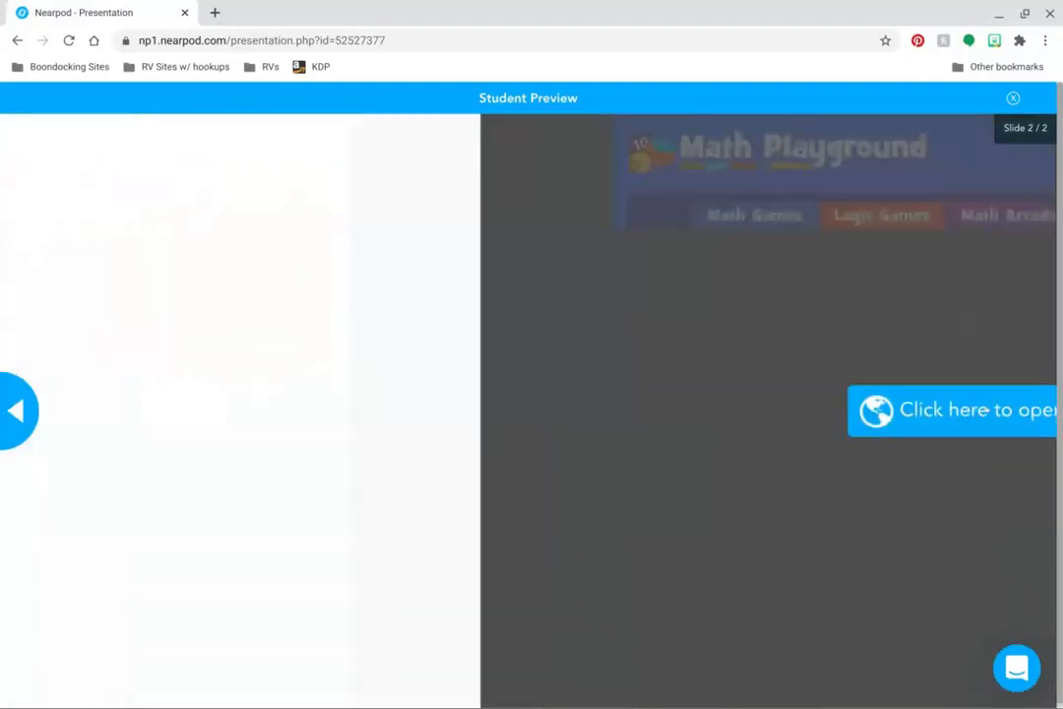
{"action": "left_click", "coordinate": [551, 417]}
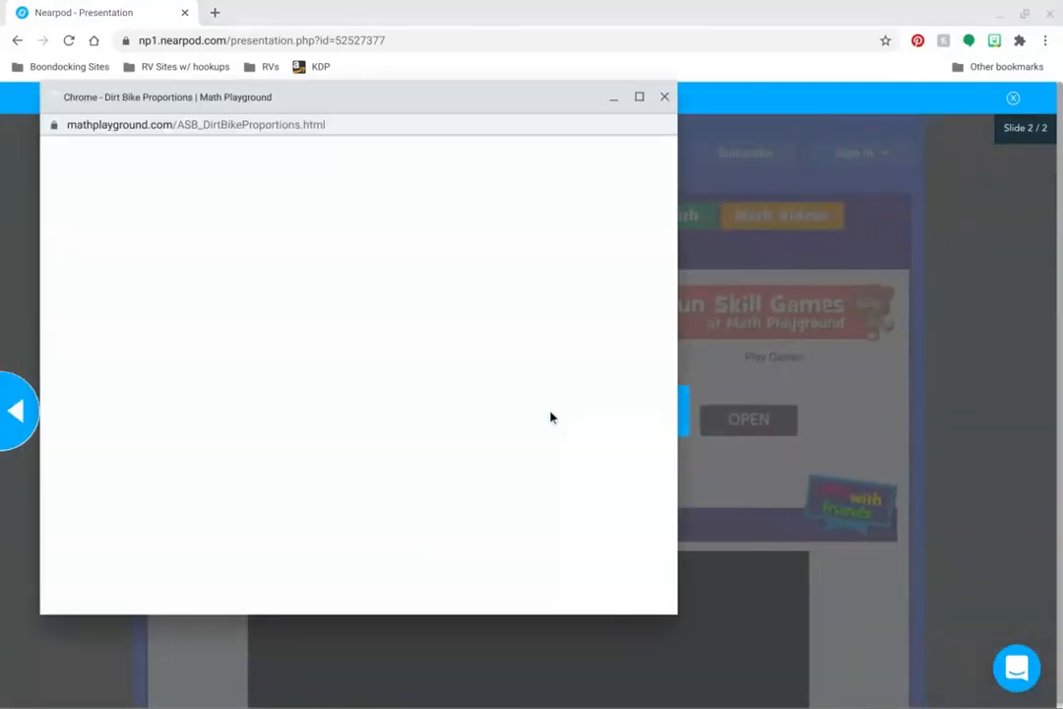
{"action": "scroll", "coordinate": [394, 431], "scroll_direction": "down", "scroll_amount": 2}
{"action": "scroll", "coordinate": [395, 430], "scroll_direction": "up", "scroll_amount": 2}
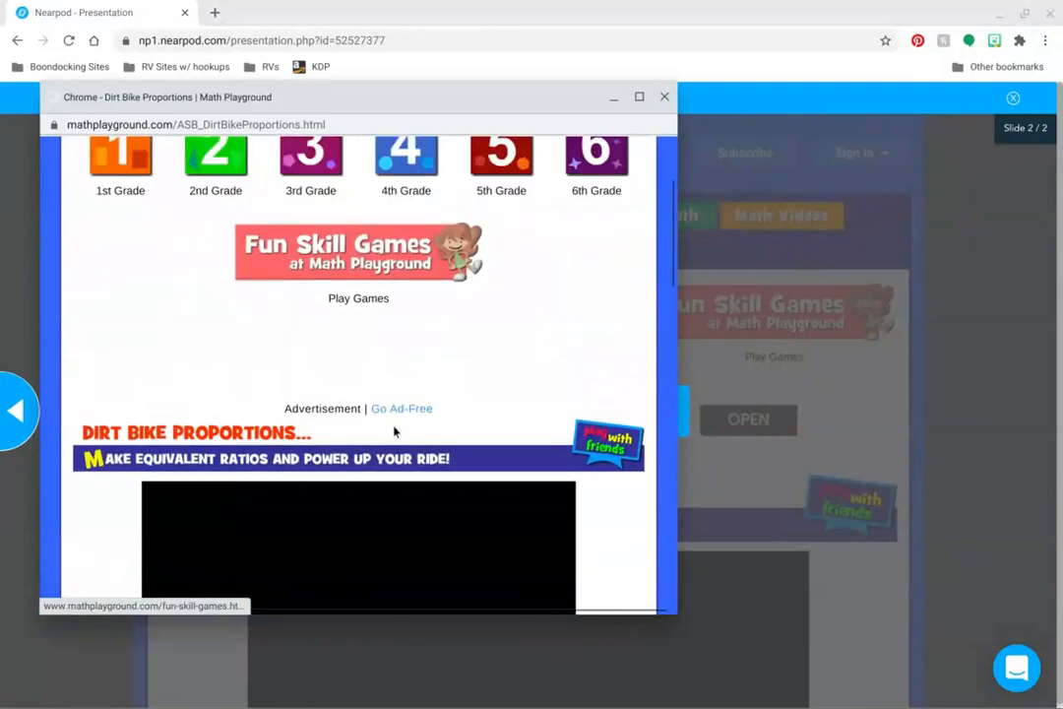
{"action": "left_click", "coordinate": [641, 97]}
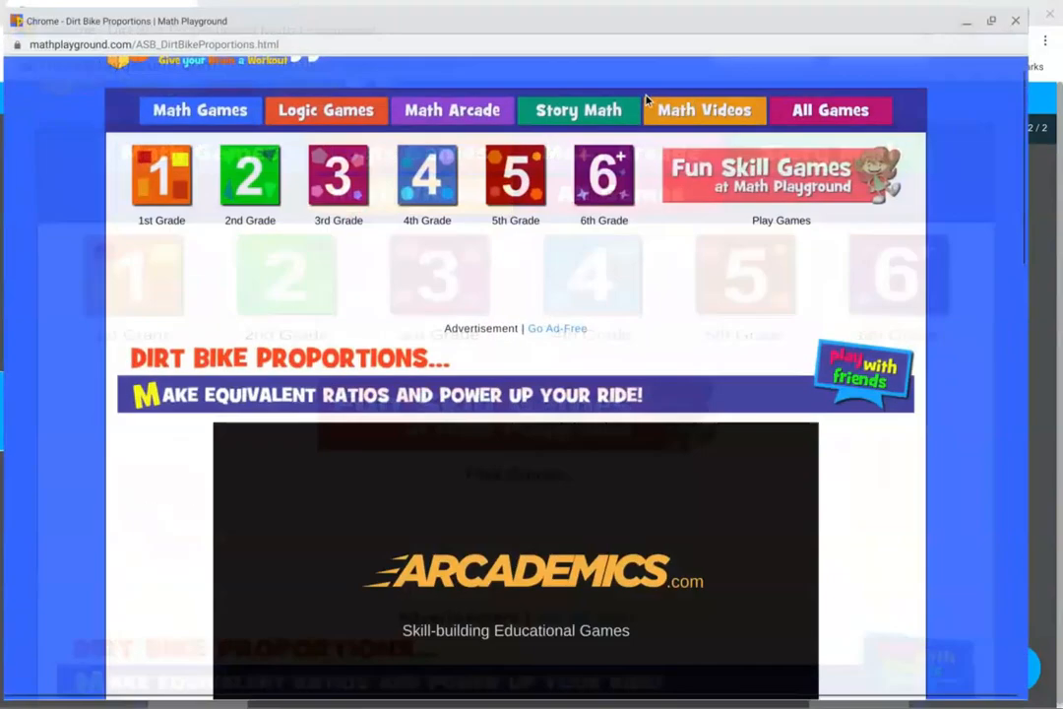
{"action": "left_click", "coordinate": [1051, 14]}
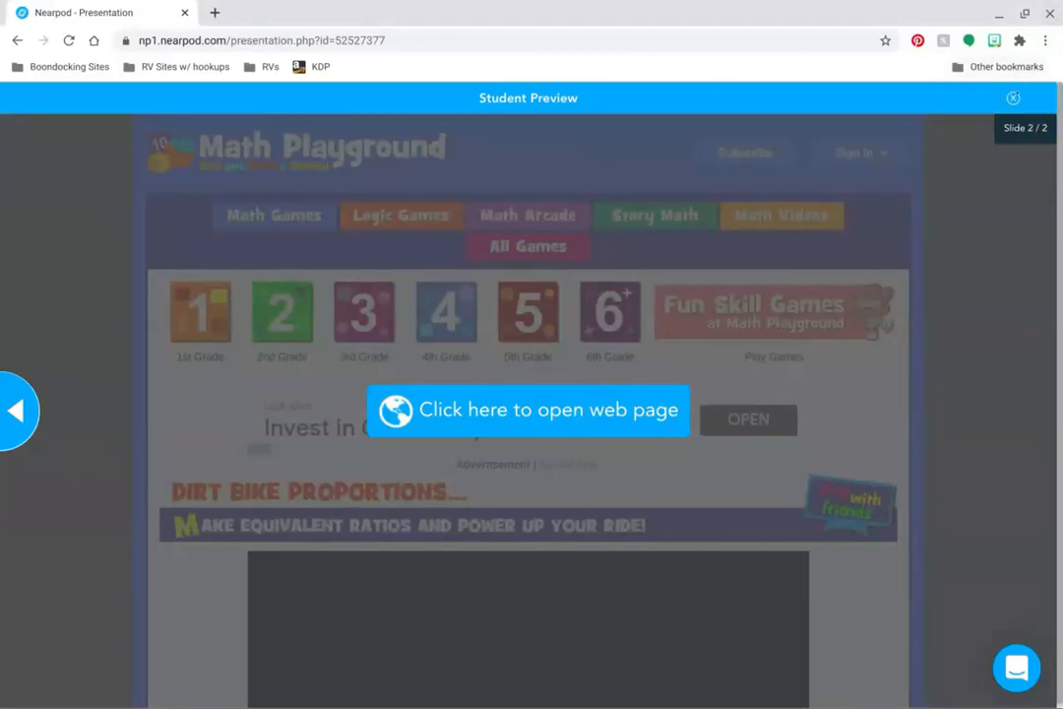
{"action": "left_click", "coordinate": [1012, 98]}
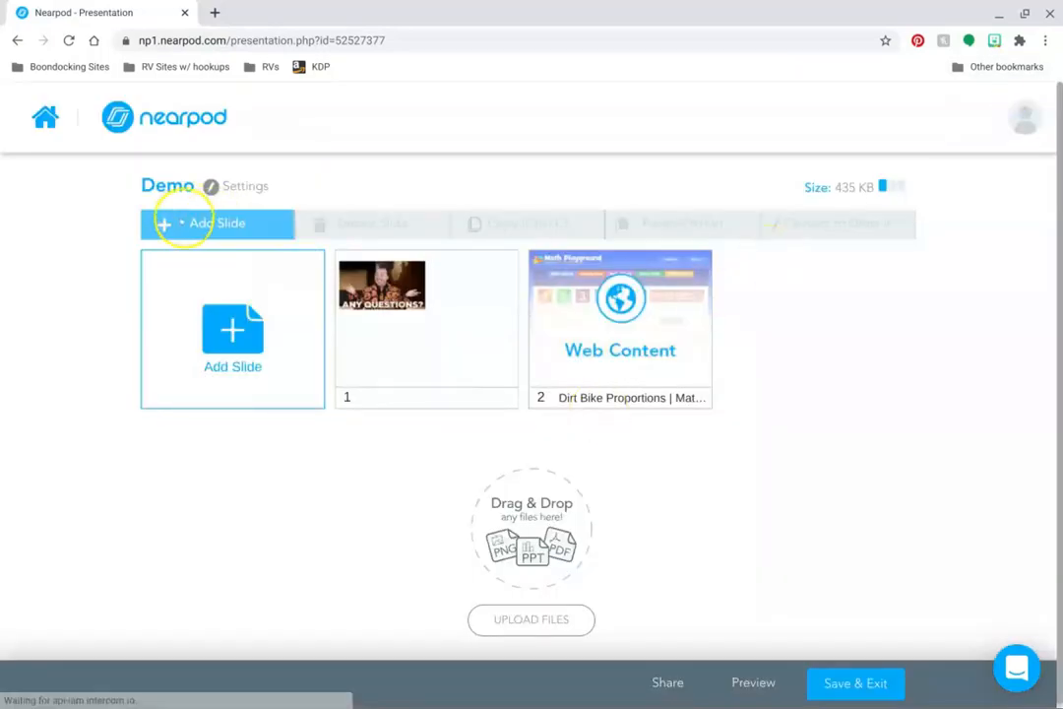
Start a new Field Trip slide and browse the suggested virtual-reality destinations
{"action": "left_click", "coordinate": [175, 219]}
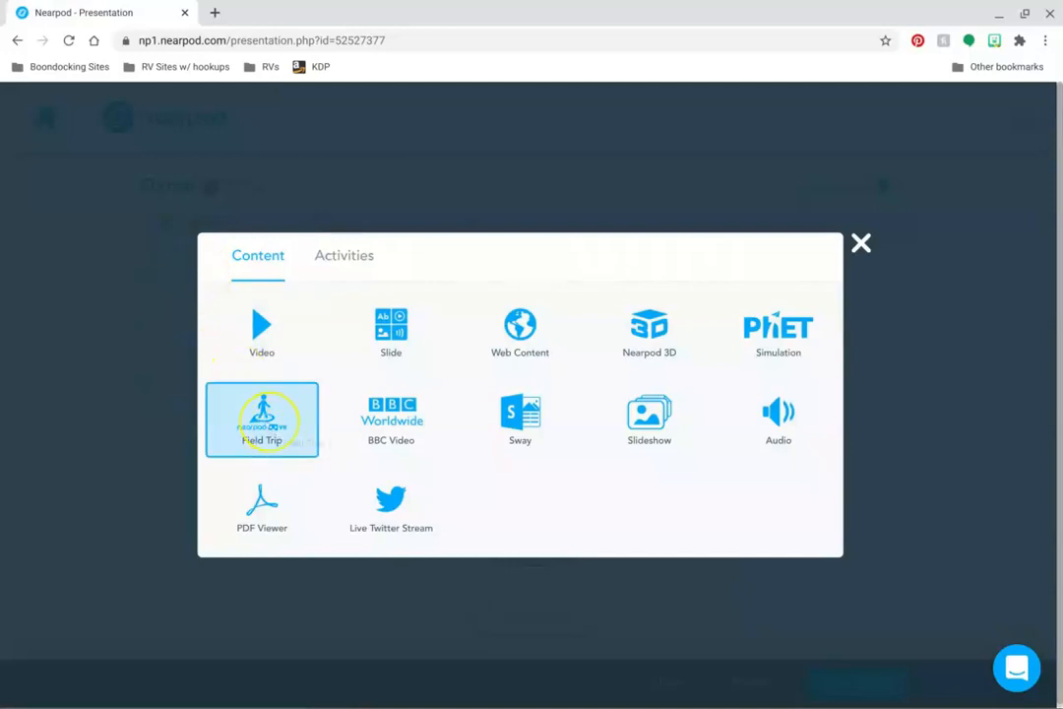
{"action": "left_click", "coordinate": [264, 418]}
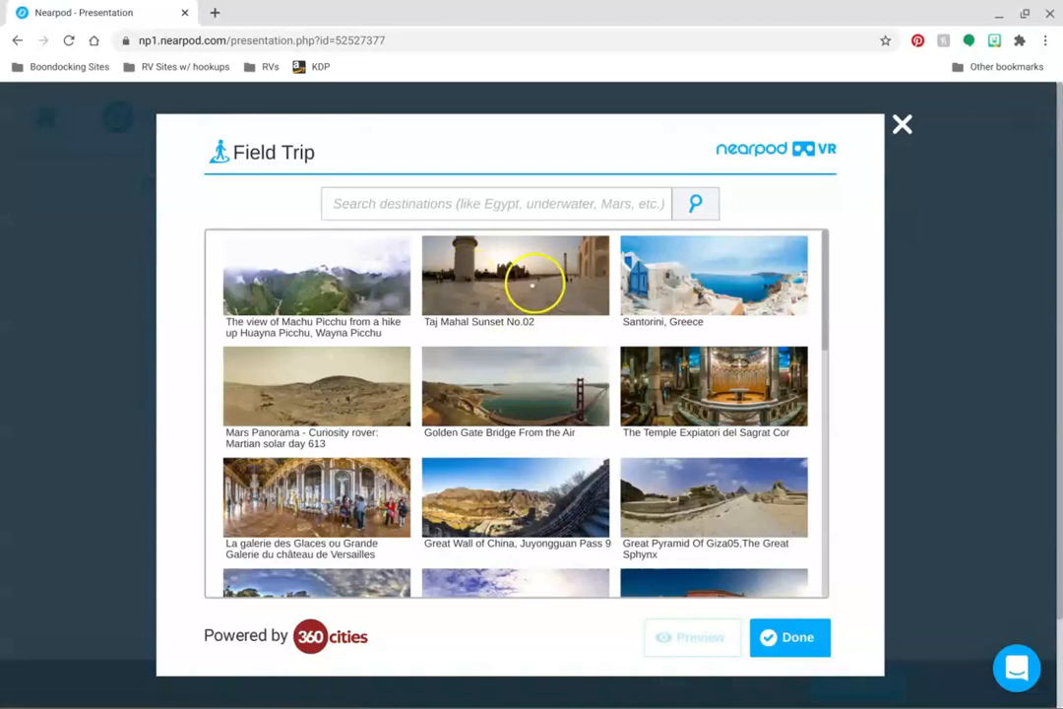
{"action": "scroll", "coordinate": [594, 459], "scroll_direction": "down", "scroll_amount": 8}
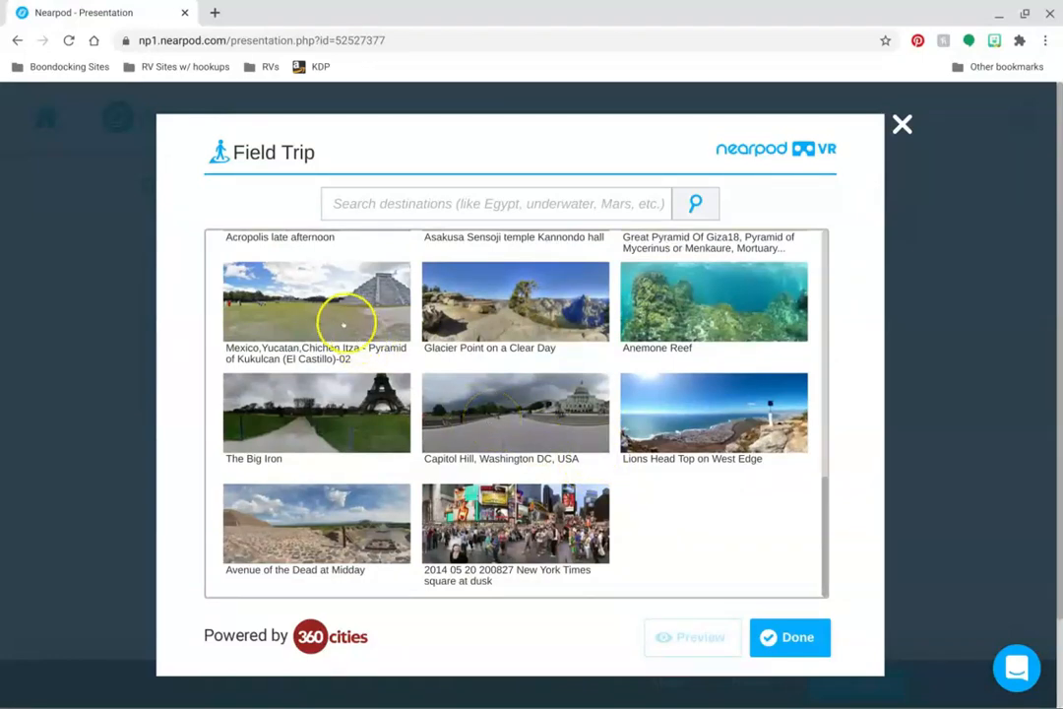
{"action": "scroll", "coordinate": [337, 321], "scroll_direction": "up", "scroll_amount": 8}
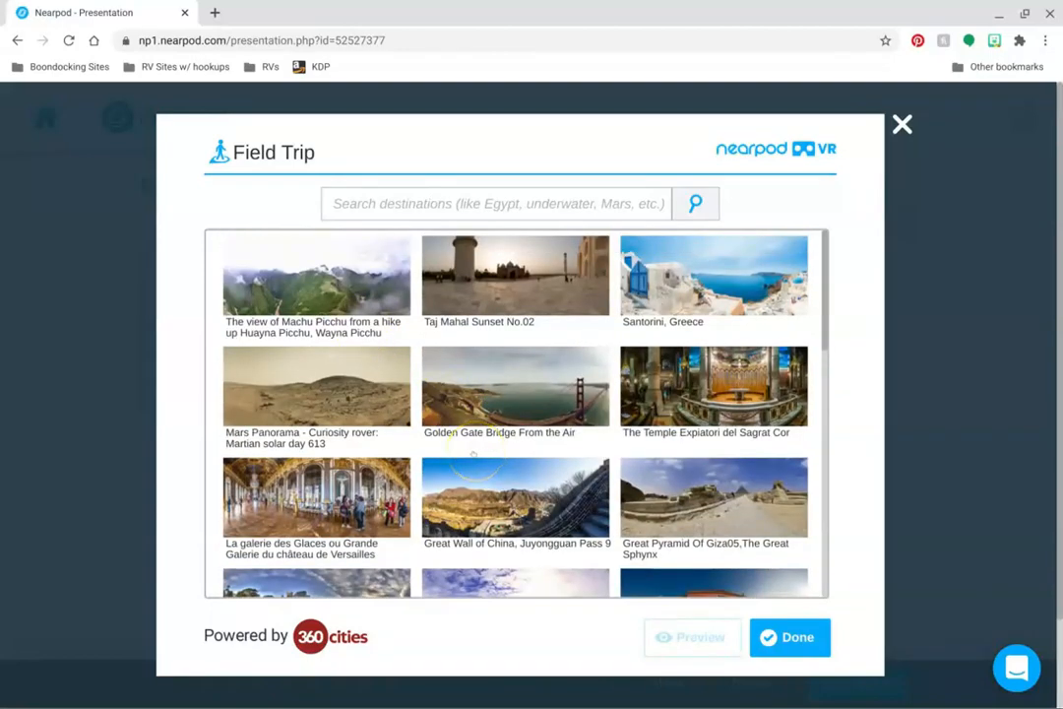
{"action": "scroll", "coordinate": [474, 455], "scroll_direction": "down", "scroll_amount": 4}
{"action": "scroll", "coordinate": [473, 455], "scroll_direction": "up", "scroll_amount": 4}
{"action": "scroll", "coordinate": [541, 332], "scroll_direction": "down", "scroll_amount": 7}
{"action": "scroll", "coordinate": [538, 339], "scroll_direction": "up", "scroll_amount": 4}
{"action": "scroll", "coordinate": [538, 340], "scroll_direction": "up", "scroll_amount": 3}
Search the Field Trip destinations for "mecca" and add the panorama labelled 158 to the lesson
{"action": "left_click", "coordinate": [509, 204]}
{"action": "type", "text": "mecca"}
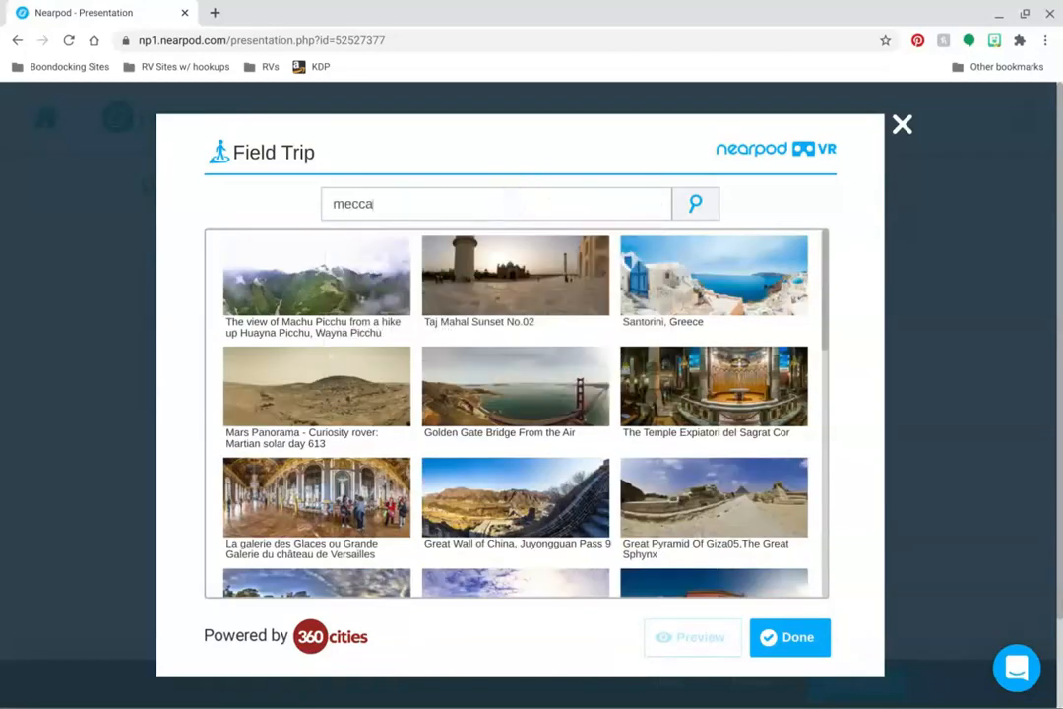
{"action": "key", "text": "Return"}
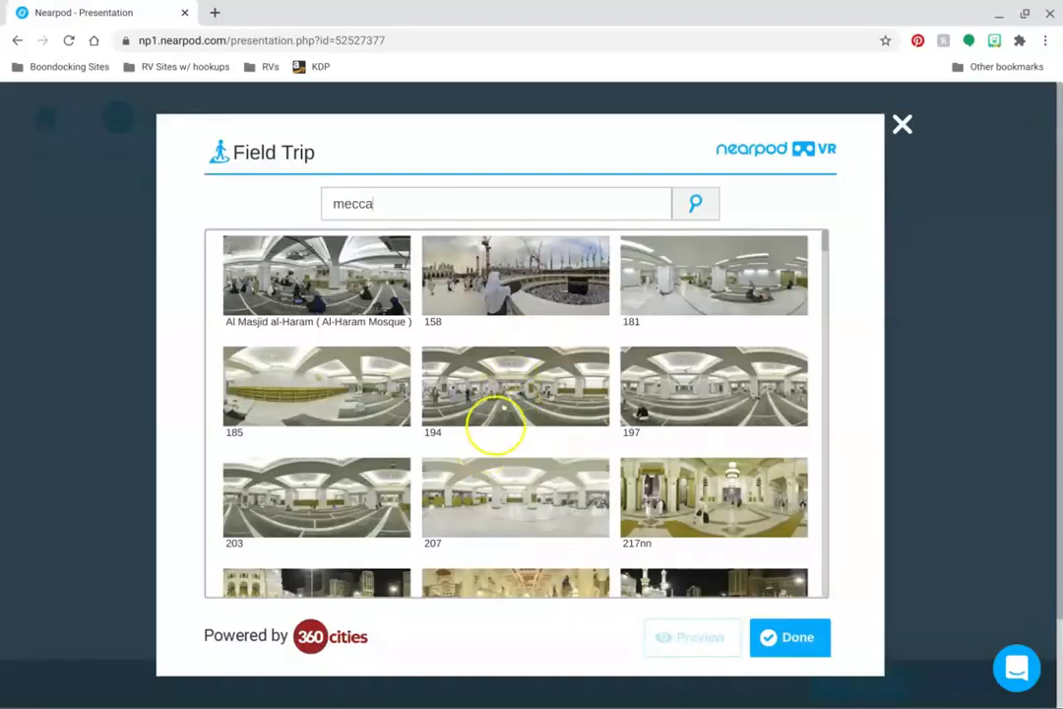
{"action": "left_click", "coordinate": [527, 281]}
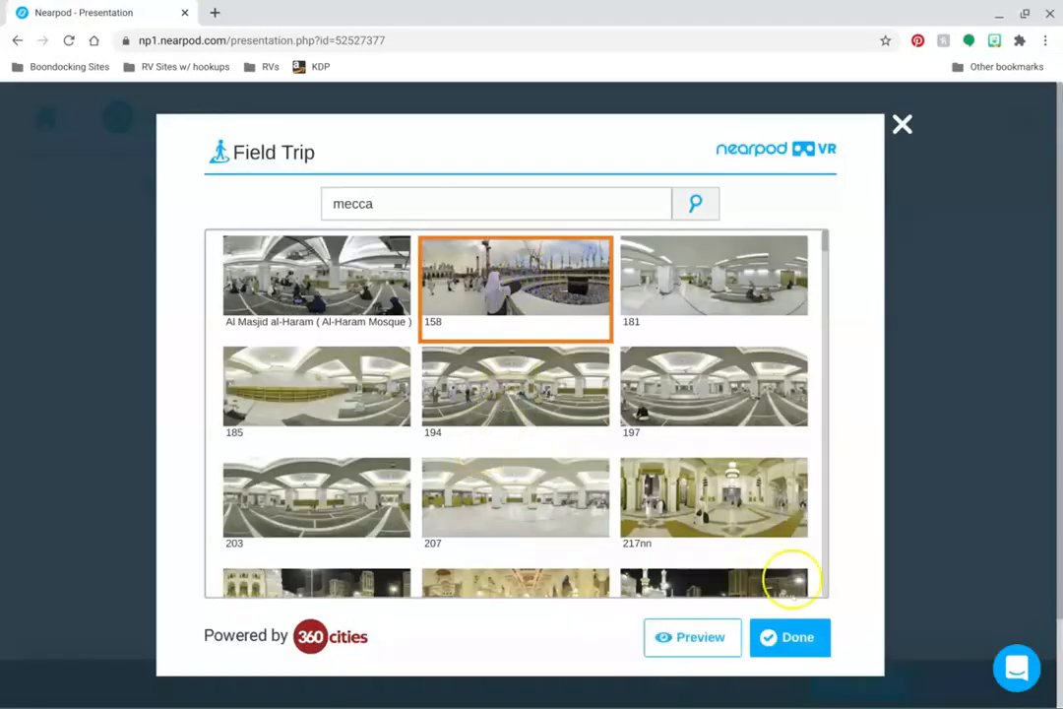
{"action": "left_click", "coordinate": [796, 640]}
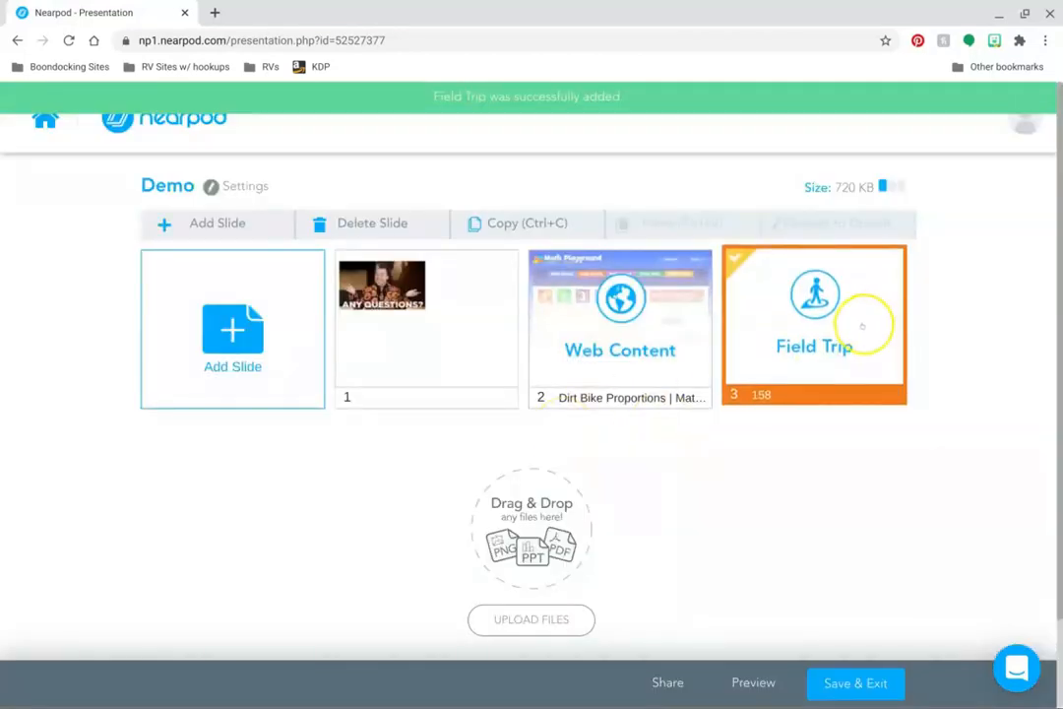
Preview the Field Trip slide as a student, look around the panorama in several directions, and exit the preview
{"action": "left_click", "coordinate": [764, 681]}
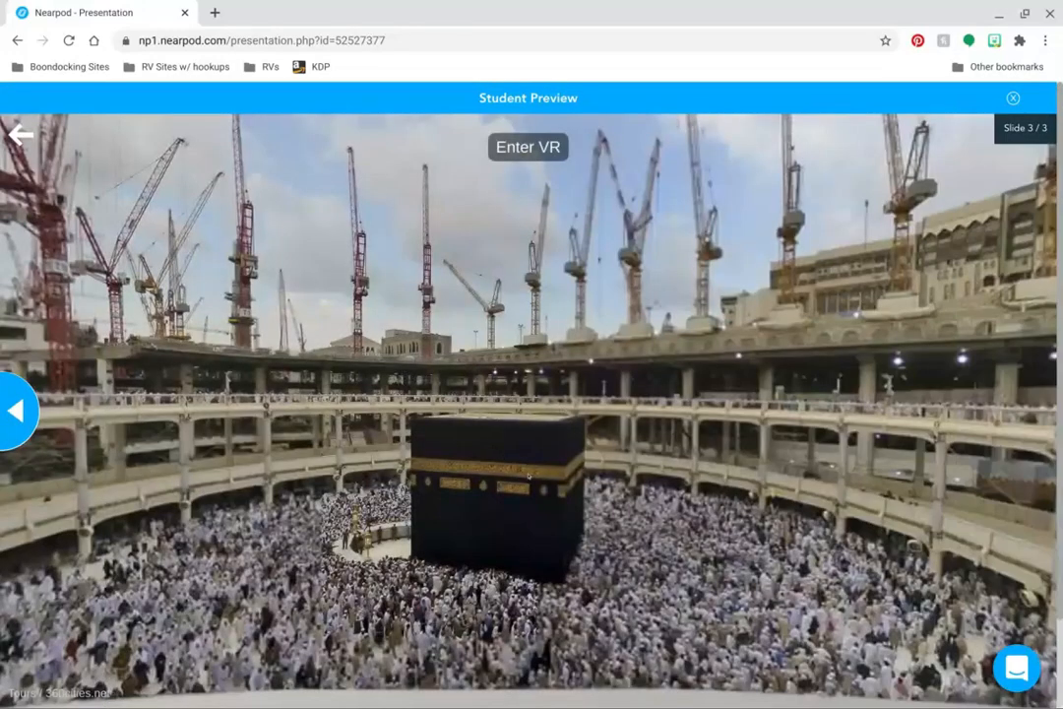
{"action": "left_click_drag", "start_coordinate": [529, 478], "coordinate": [736, 393]}
{"action": "left_click_drag", "start_coordinate": [134, 409], "coordinate": [226, 483]}
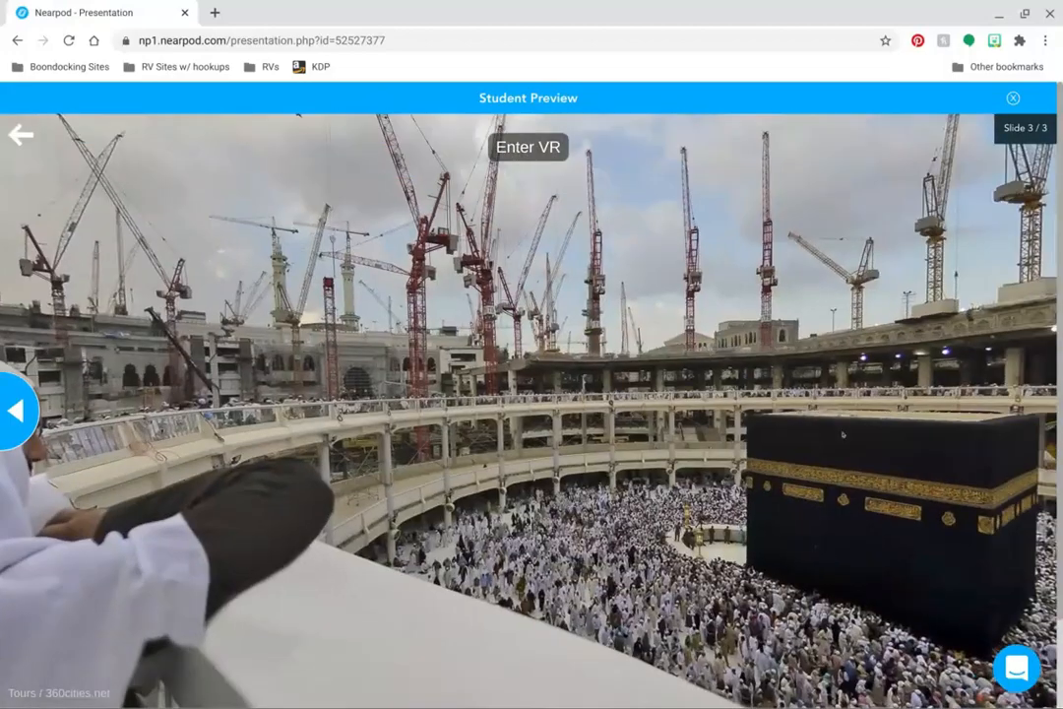
{"action": "left_click_drag", "start_coordinate": [895, 468], "coordinate": [226, 336]}
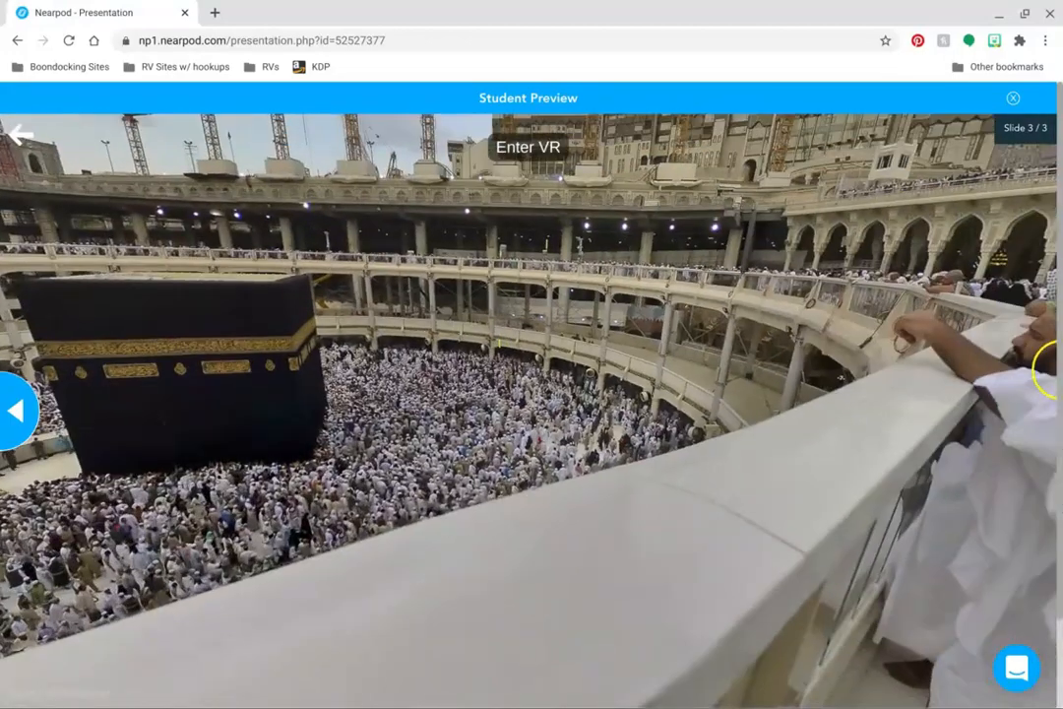
{"action": "left_click_drag", "start_coordinate": [1053, 368], "coordinate": [810, 317]}
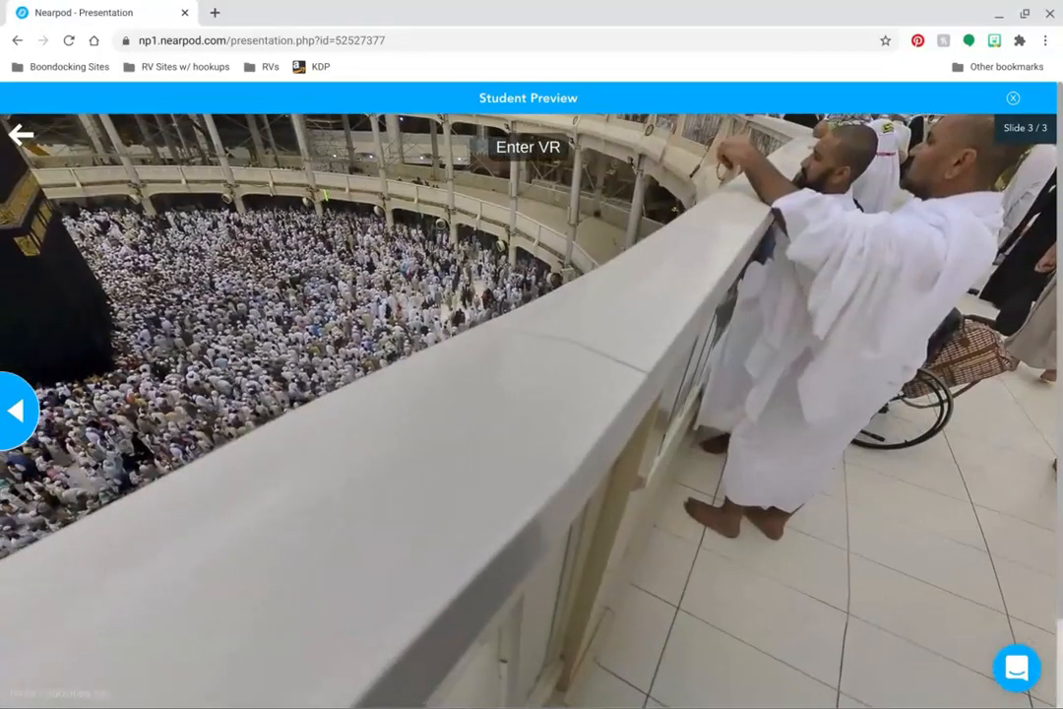
{"action": "left_click_drag", "start_coordinate": [472, 325], "coordinate": [876, 576]}
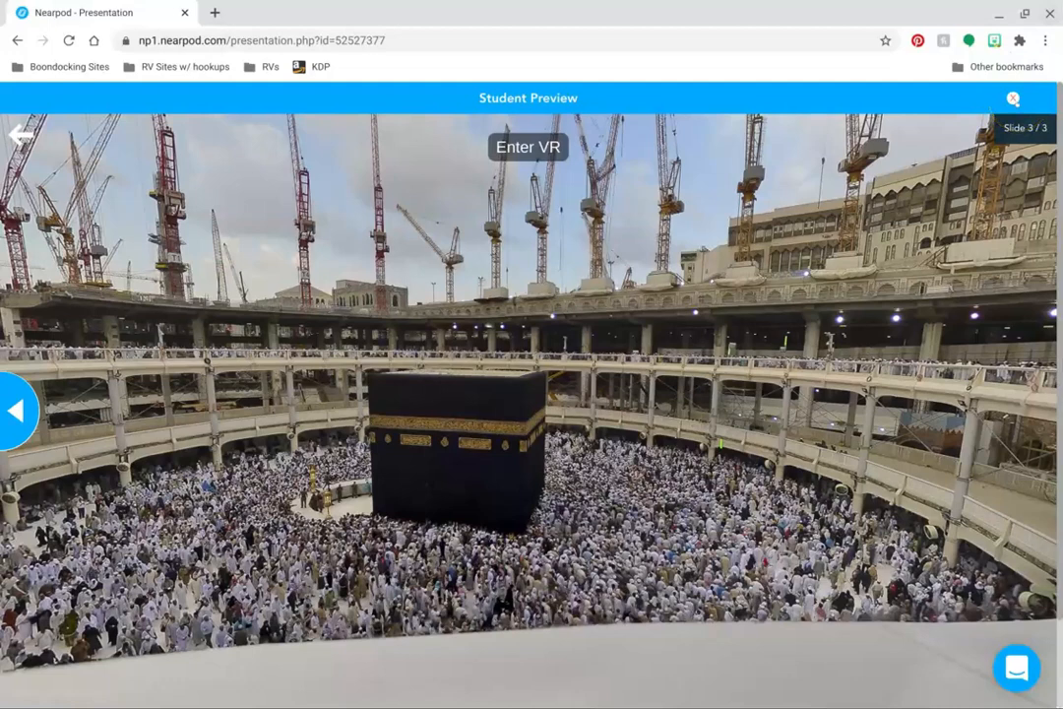
{"action": "left_click", "coordinate": [1013, 99]}
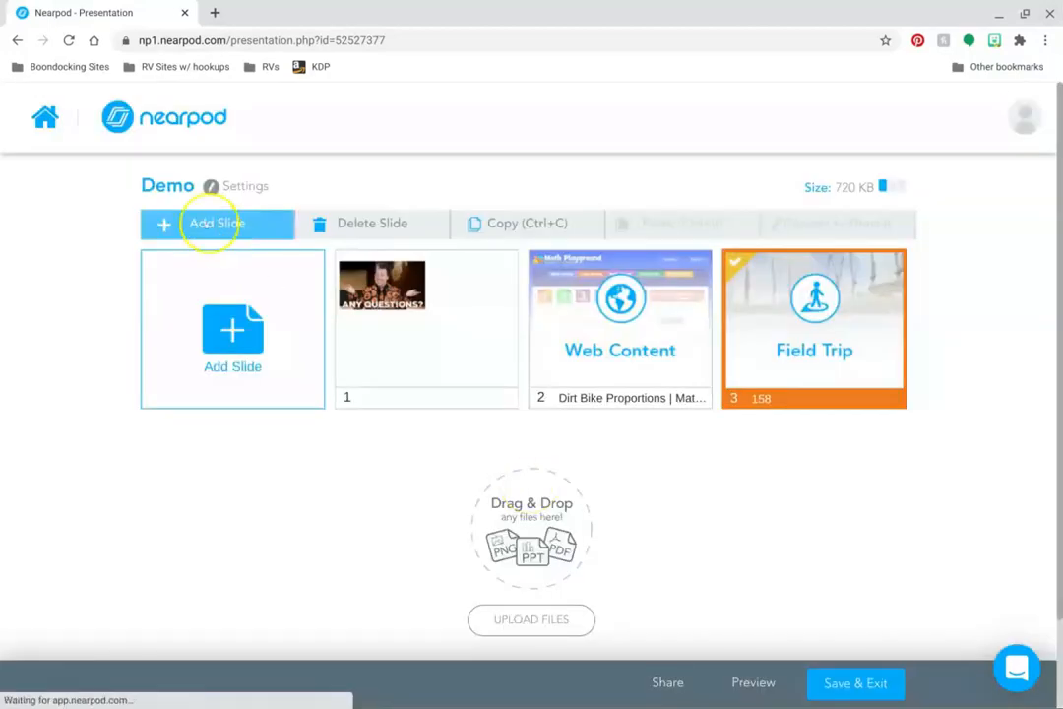
Add a Sway slide using the Amphibians presentation from the Staff Picks
{"action": "left_click", "coordinate": [208, 221]}
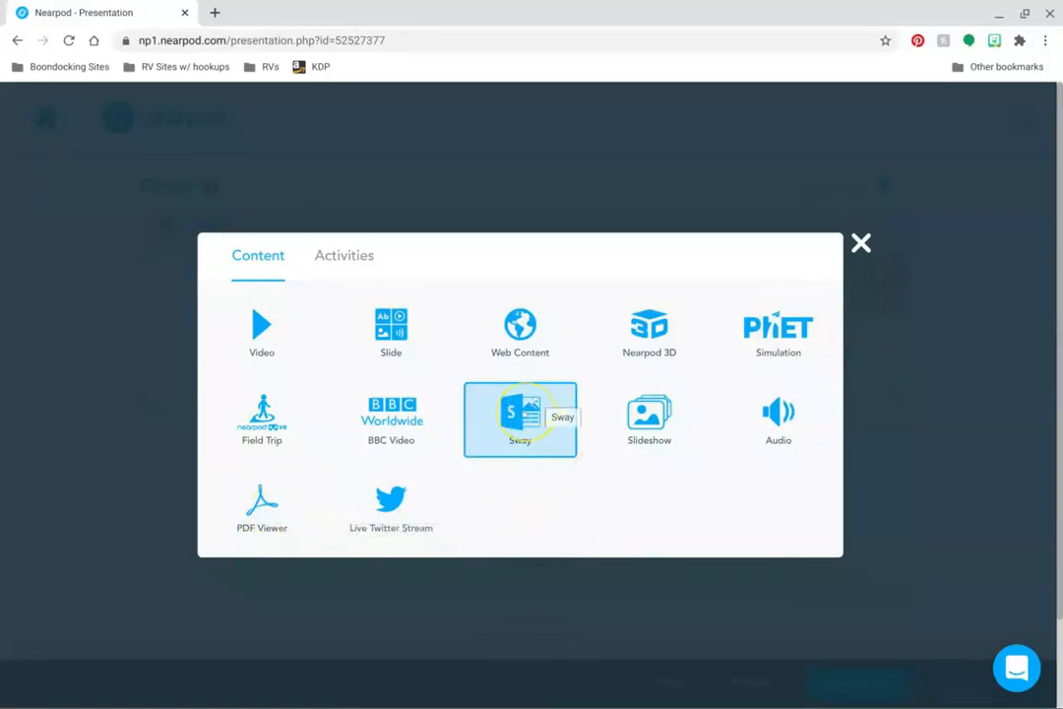
{"action": "left_click", "coordinate": [532, 410]}
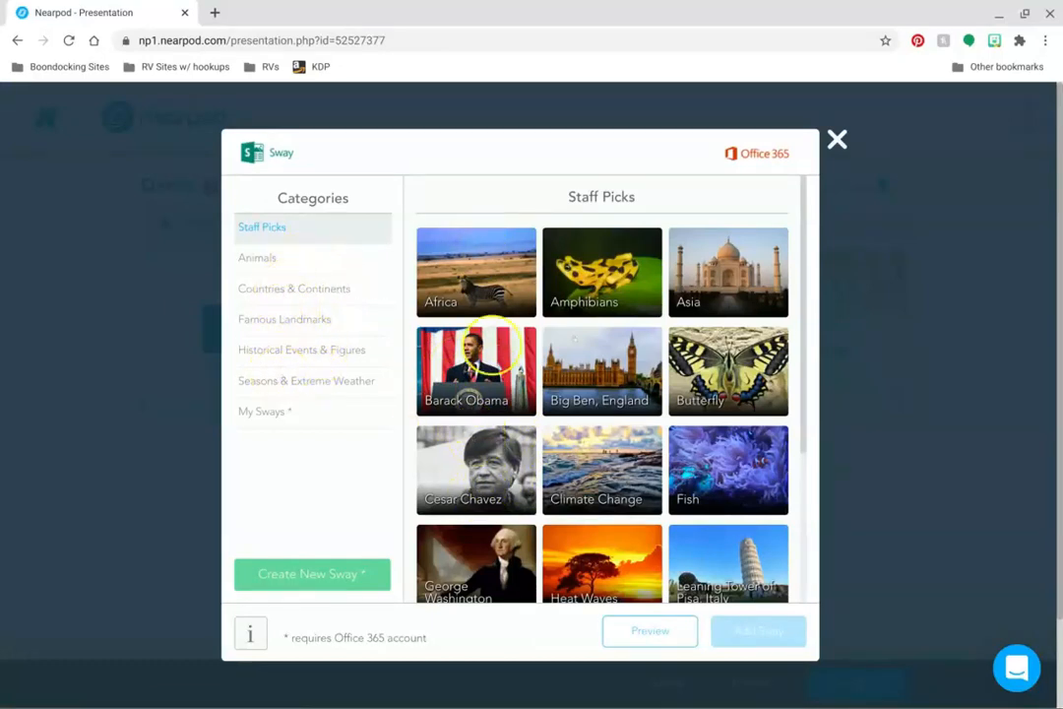
{"action": "scroll", "coordinate": [620, 276], "scroll_direction": "down", "scroll_amount": 3}
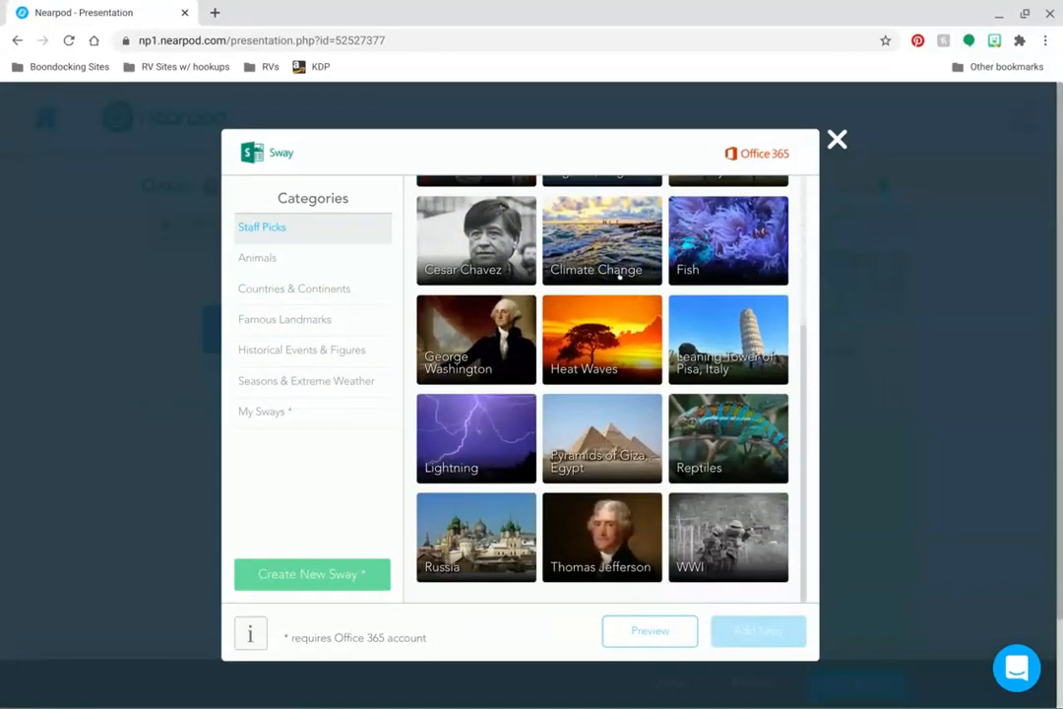
{"action": "scroll", "coordinate": [602, 393], "scroll_direction": "up", "scroll_amount": 3}
{"action": "left_click", "coordinate": [600, 271]}
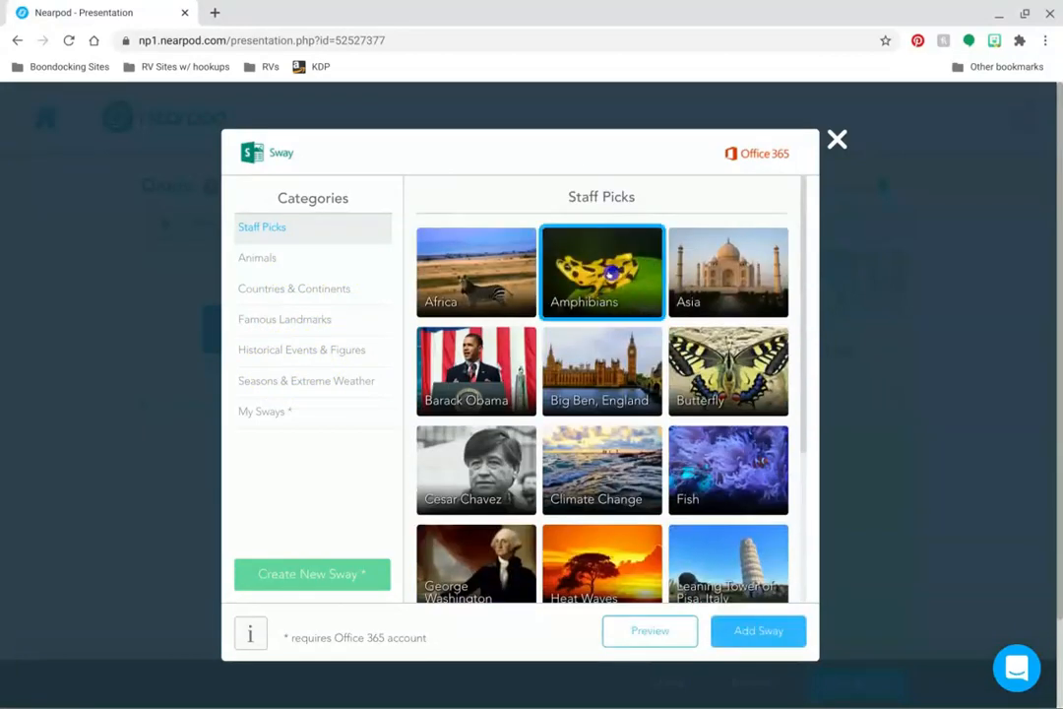
{"action": "left_click", "coordinate": [758, 630]}
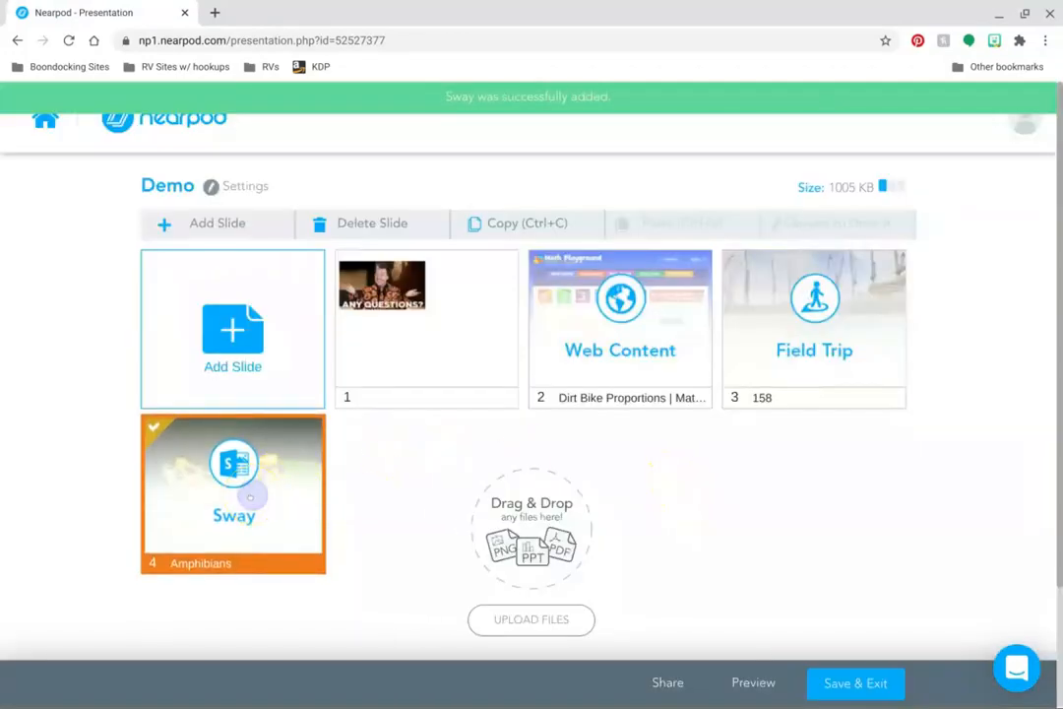
Preview the Amphibians Sway as a student, enlarge the first two Description pictures, and exit the preview
{"action": "left_click", "coordinate": [745, 682]}
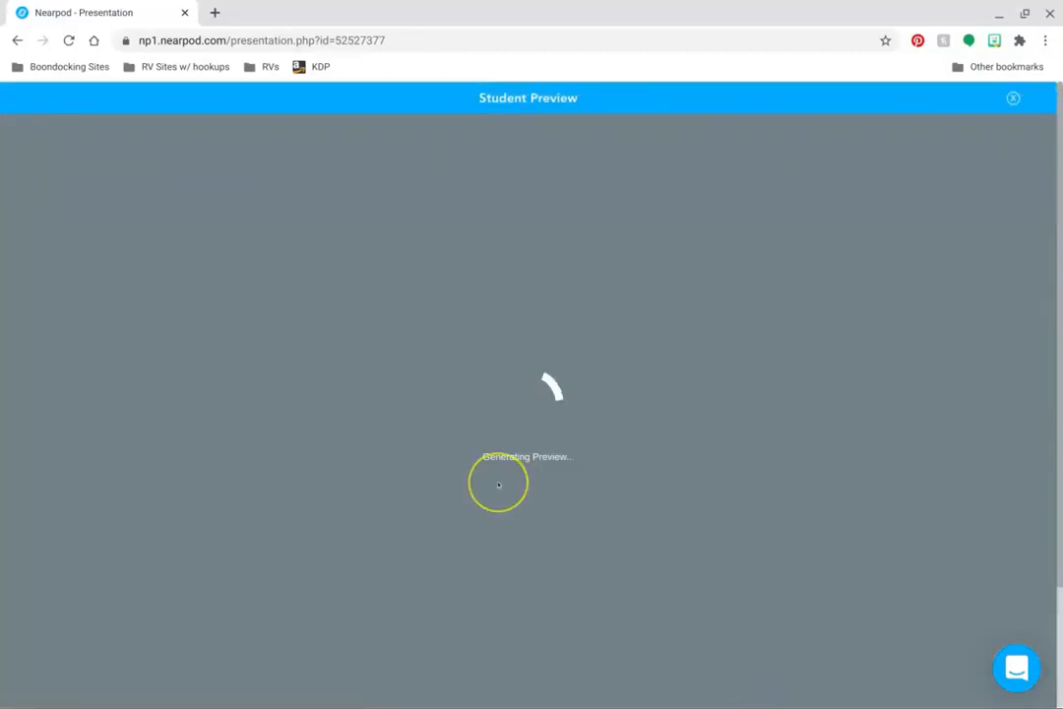
{"action": "left_click", "coordinate": [543, 350]}
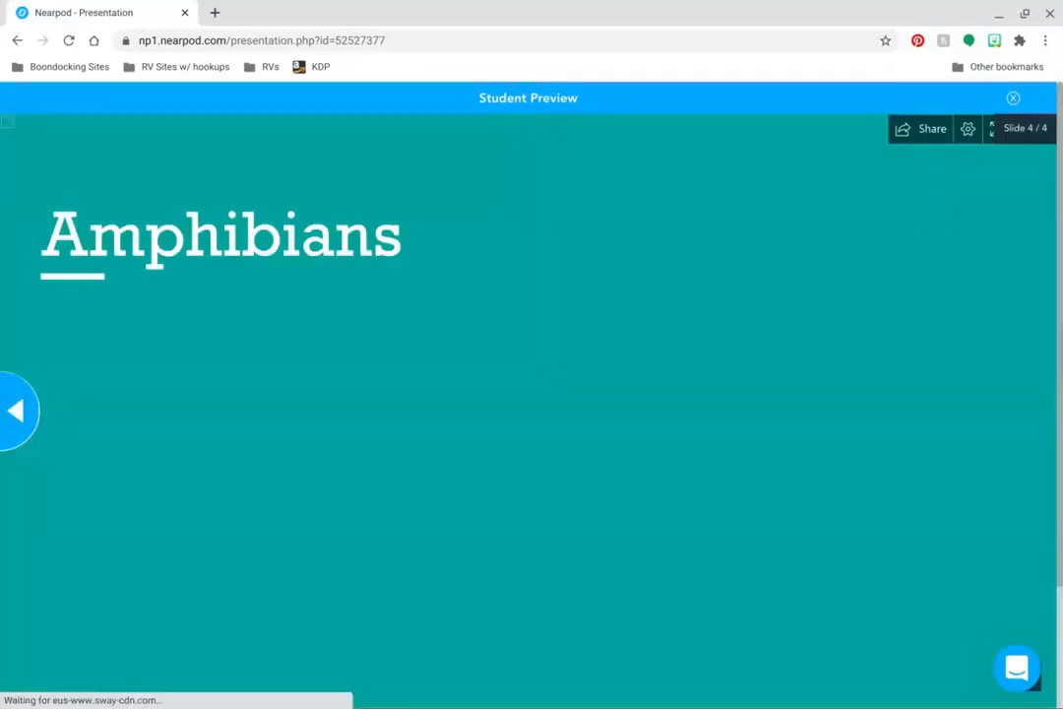
{"action": "scroll", "coordinate": [232, 406], "scroll_direction": "down", "scroll_amount": 5}
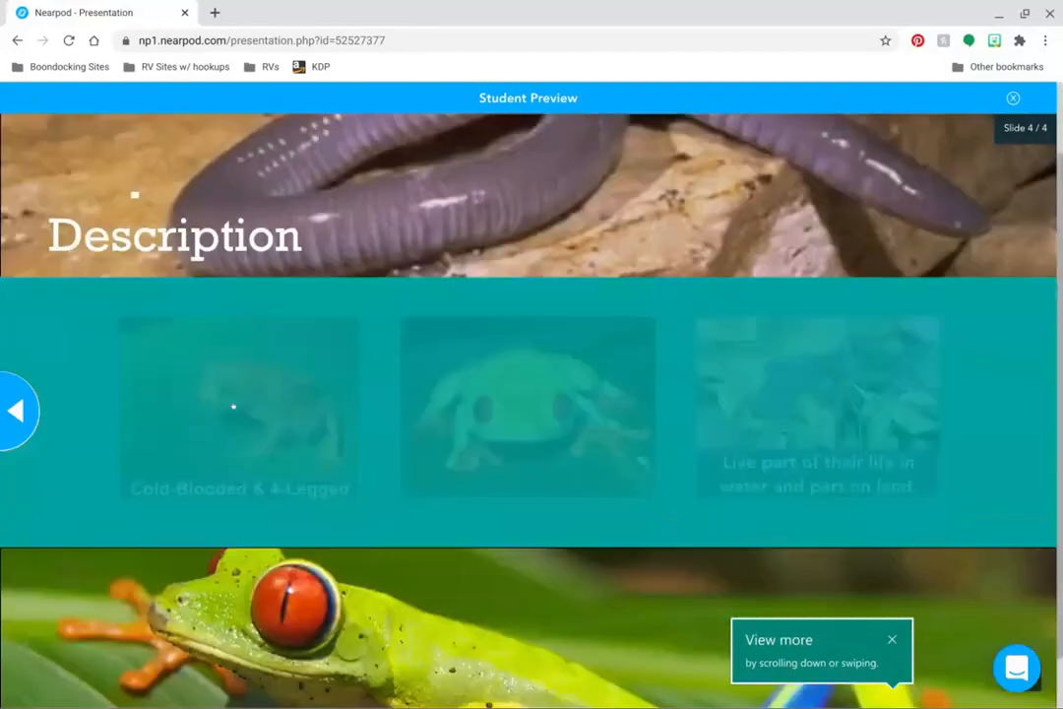
{"action": "scroll", "coordinate": [233, 406], "scroll_direction": "down", "scroll_amount": 2}
{"action": "left_click", "coordinate": [233, 406]}
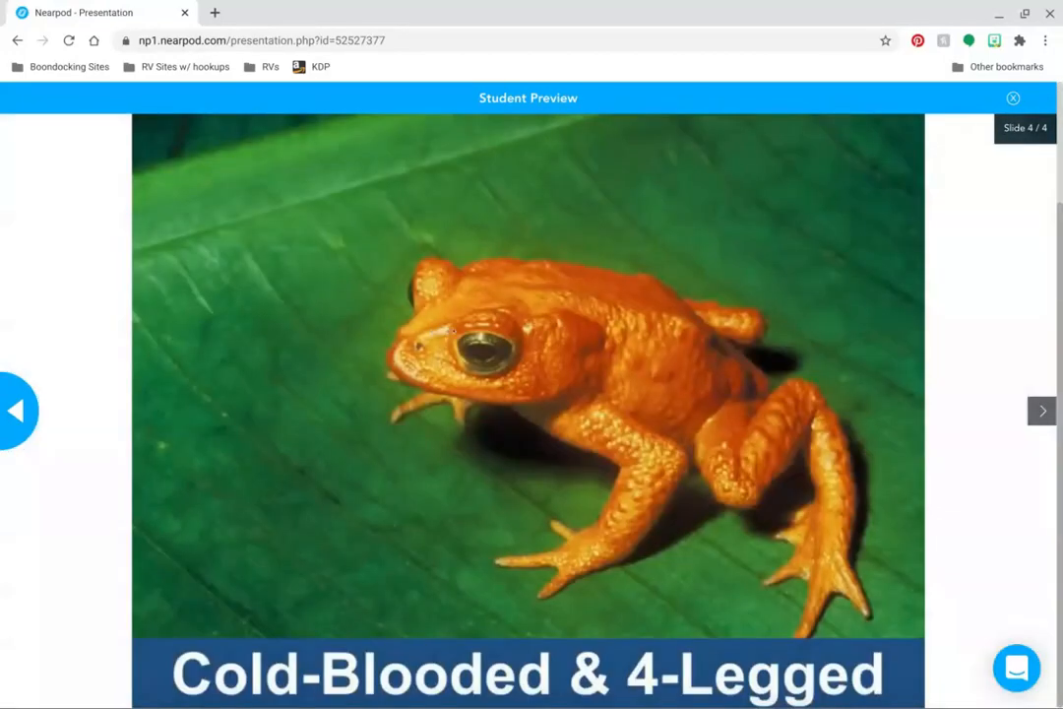
{"action": "left_click", "coordinate": [1042, 411]}
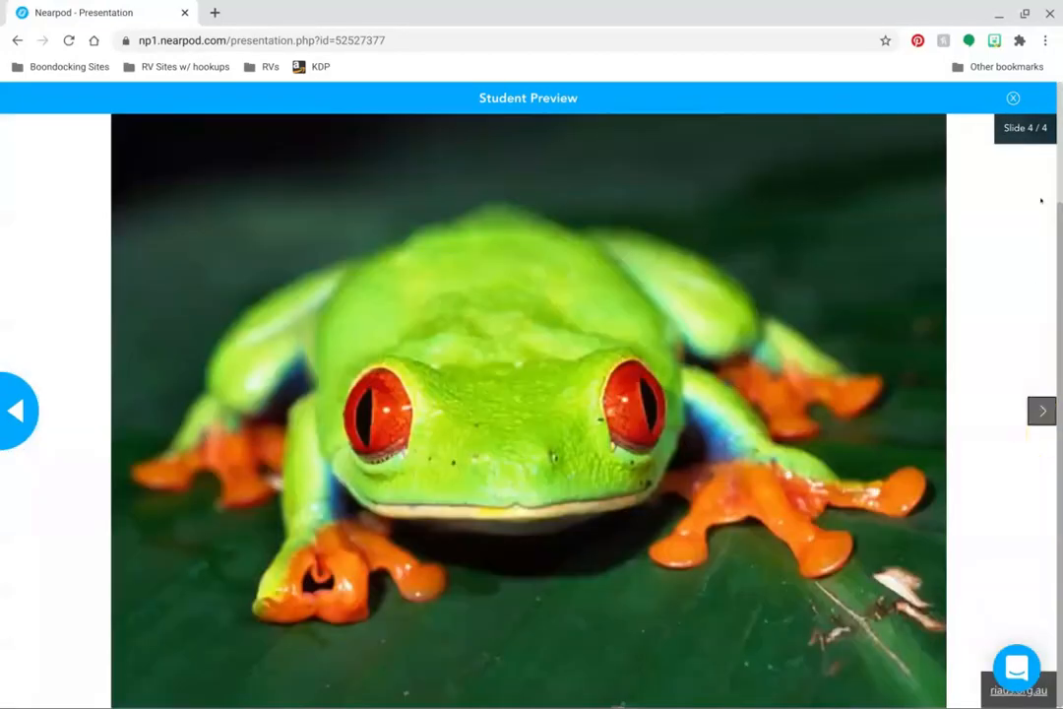
{"action": "left_click", "coordinate": [1013, 99]}
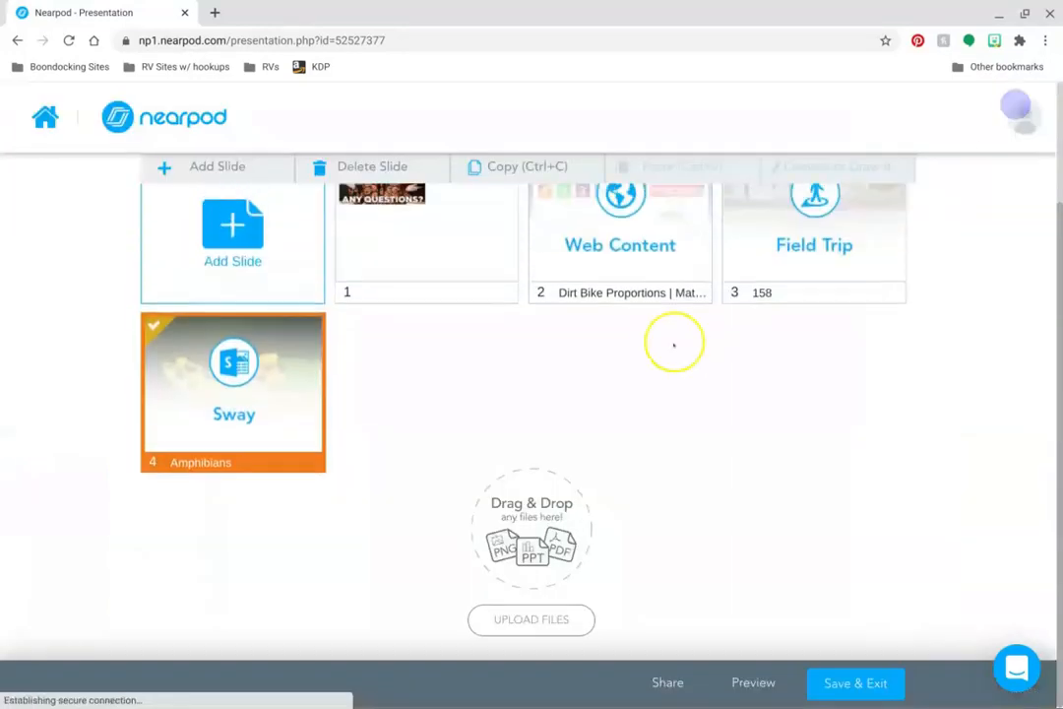
Preview the Amphibians Sway again, look through its sections from Anatomy to "Did you know?", and exit the preview
{"action": "left_click", "coordinate": [756, 682]}
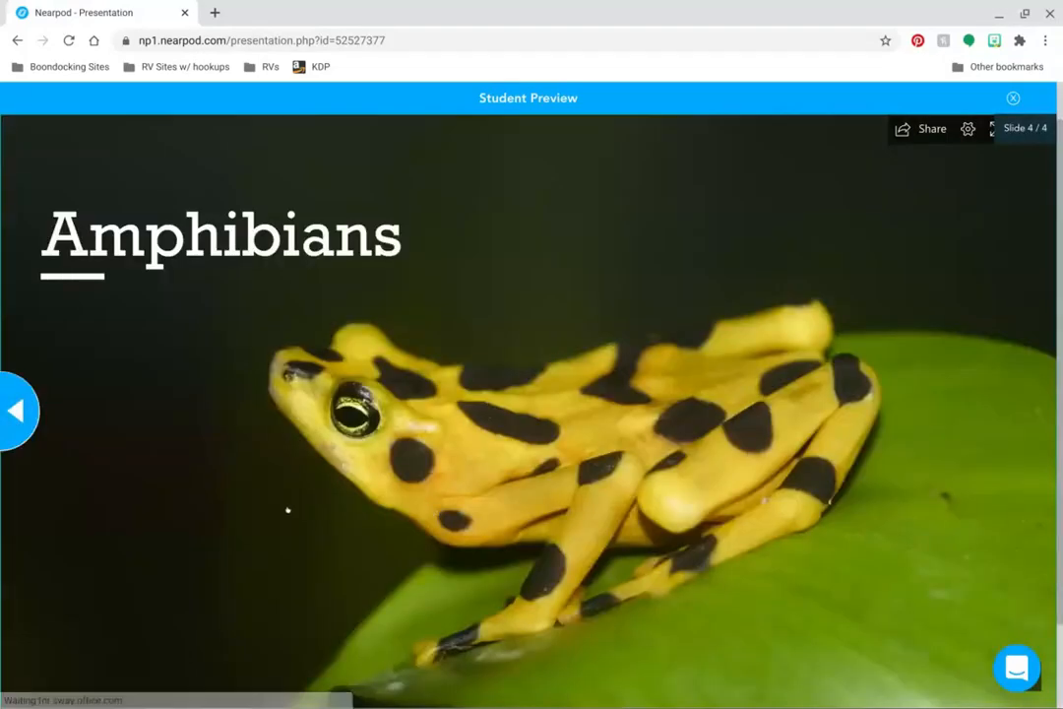
{"action": "scroll", "coordinate": [288, 510], "scroll_direction": "down", "scroll_amount": 5}
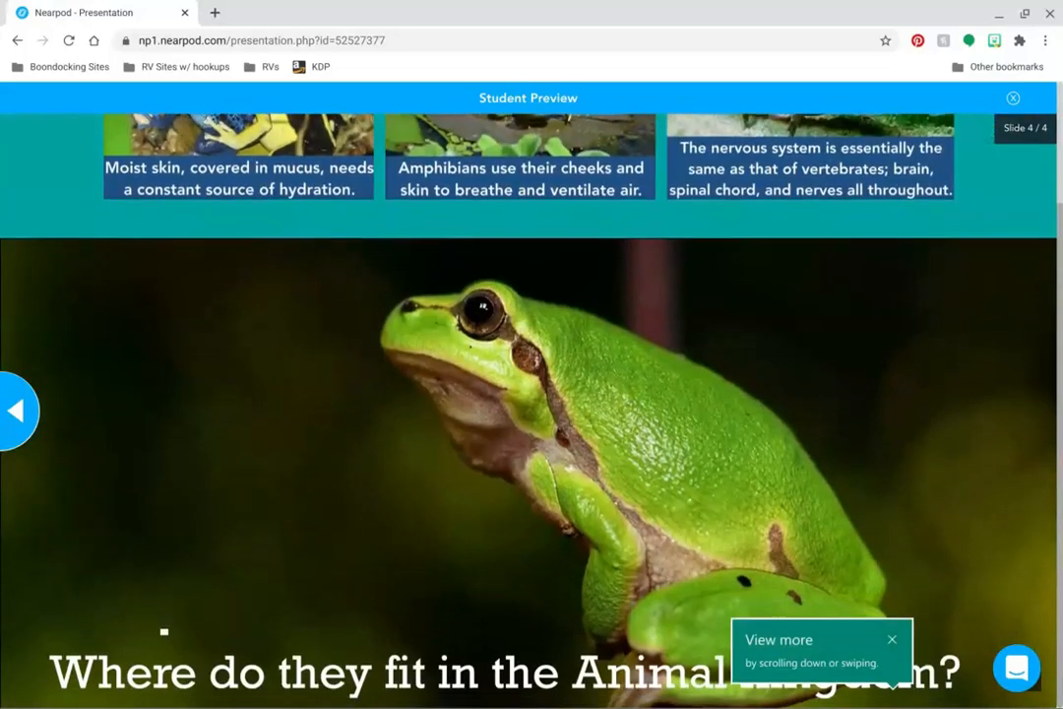
{"action": "scroll", "coordinate": [288, 509], "scroll_direction": "up", "scroll_amount": 2}
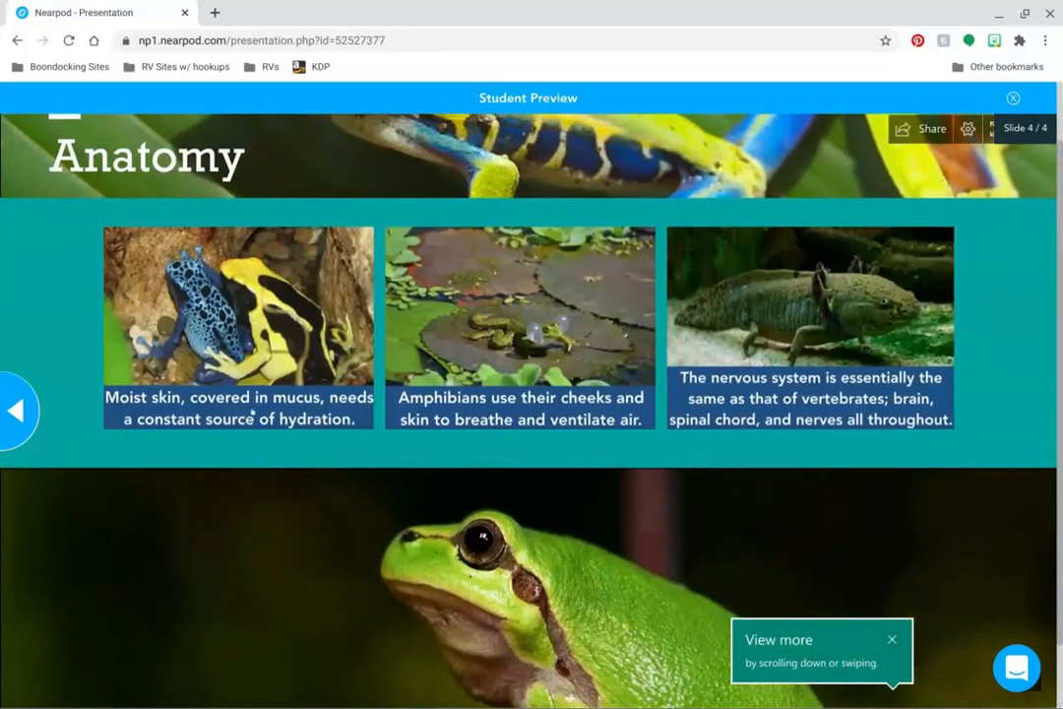
{"action": "scroll", "coordinate": [258, 418], "scroll_direction": "down", "scroll_amount": 6}
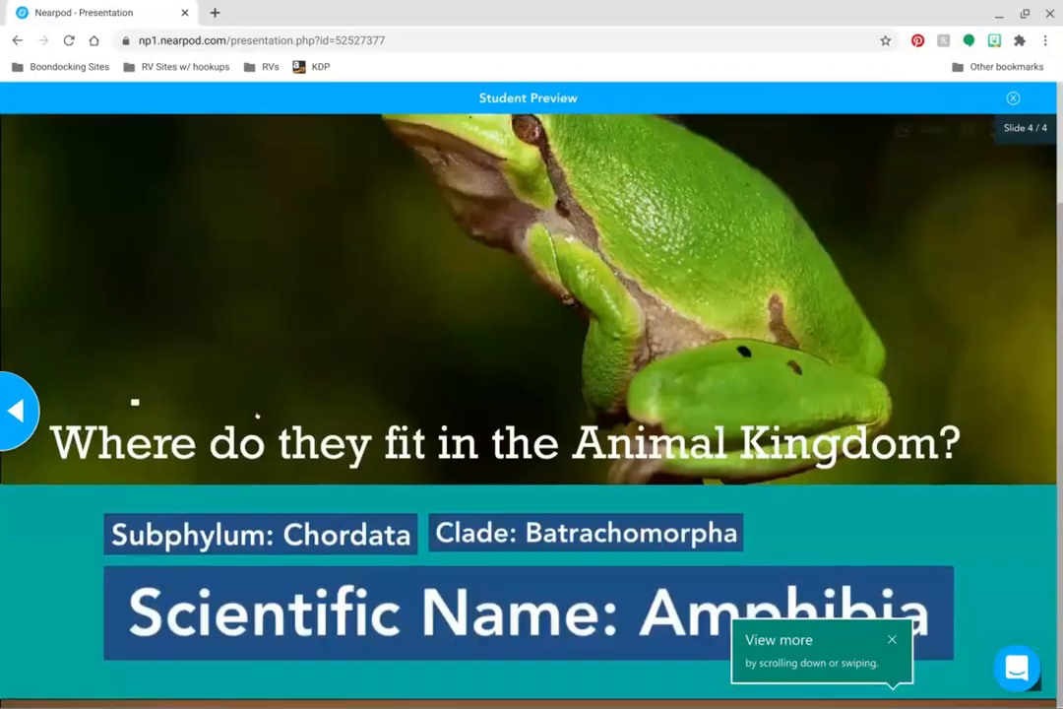
{"action": "scroll", "coordinate": [529, 410], "scroll_direction": "down", "scroll_amount": 10}
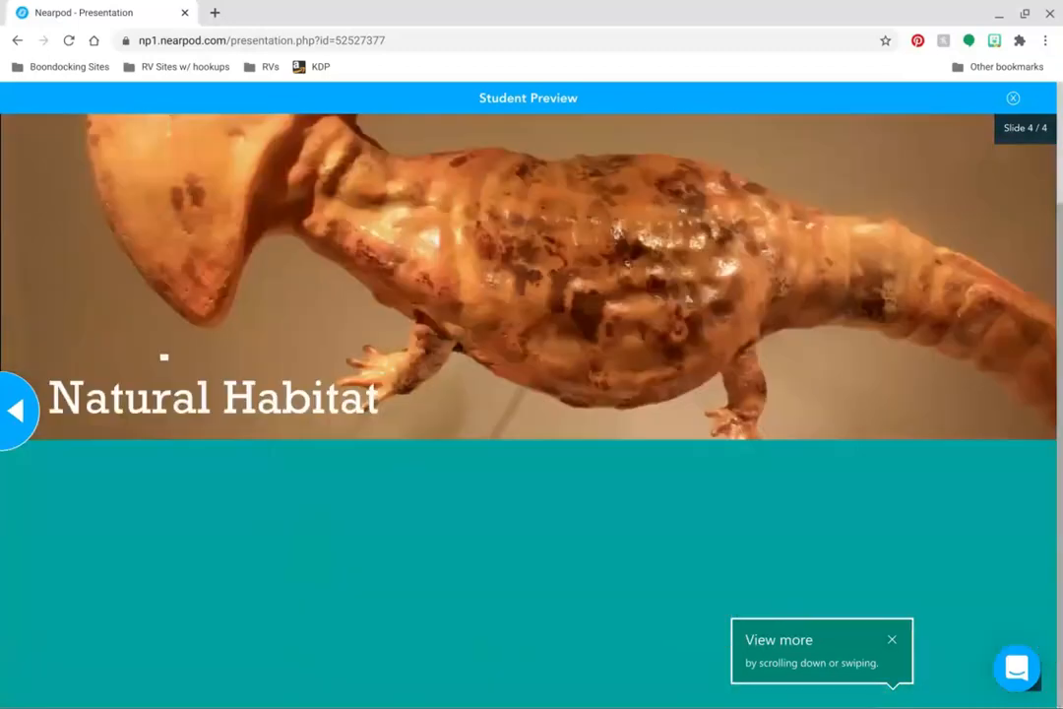
{"action": "scroll", "coordinate": [528, 410], "scroll_direction": "down", "scroll_amount": 10}
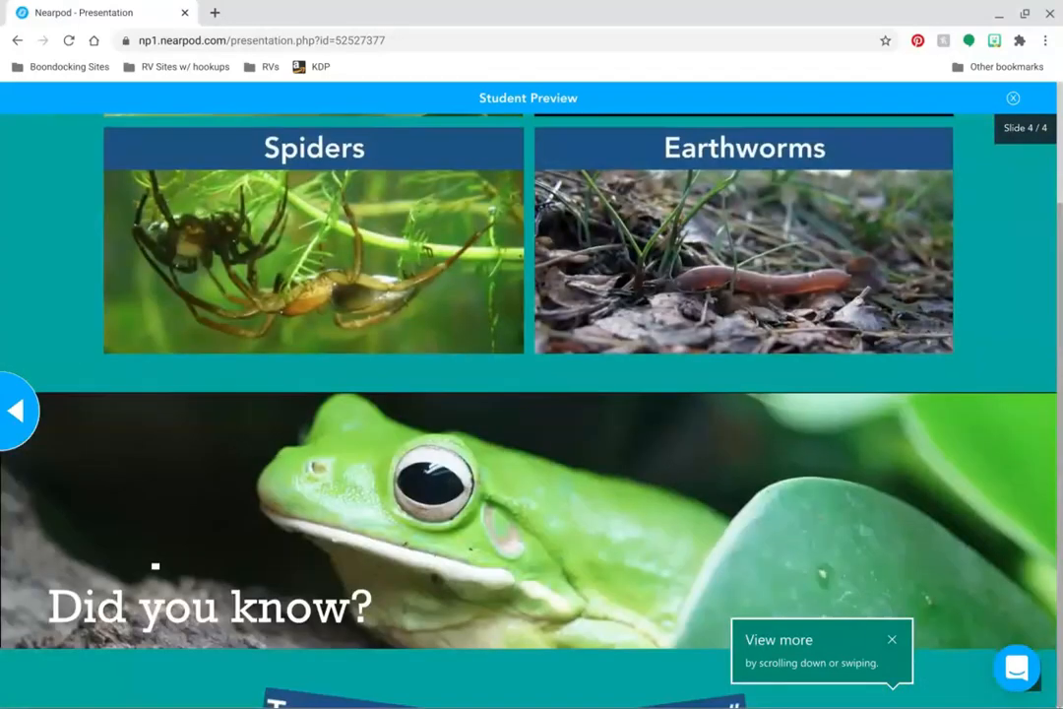
{"action": "scroll", "coordinate": [584, 308], "scroll_direction": "up", "scroll_amount": 5}
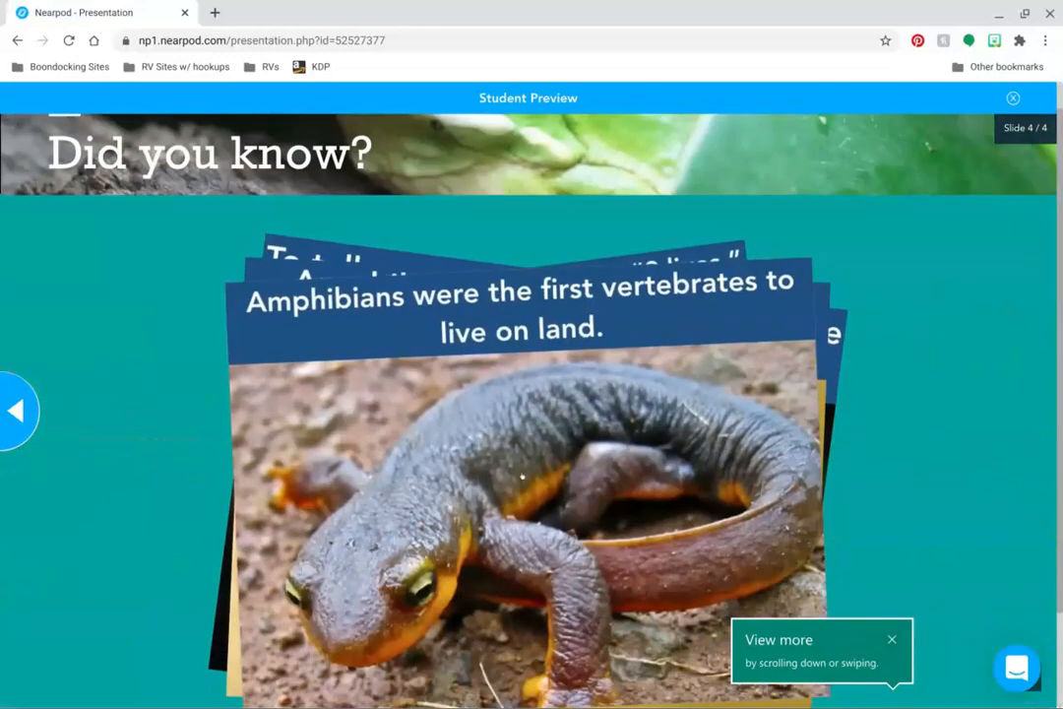
{"action": "scroll", "coordinate": [521, 478], "scroll_direction": "down", "scroll_amount": 5}
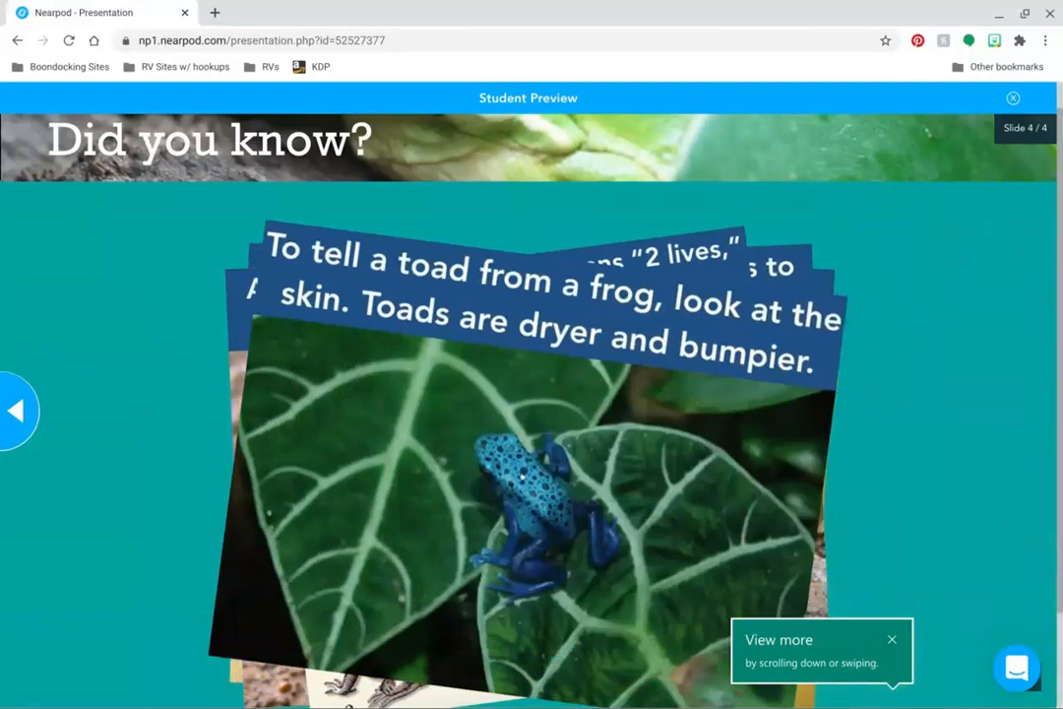
{"action": "scroll", "coordinate": [522, 478], "scroll_direction": "down", "scroll_amount": 3}
{"action": "left_click", "coordinate": [1012, 98]}
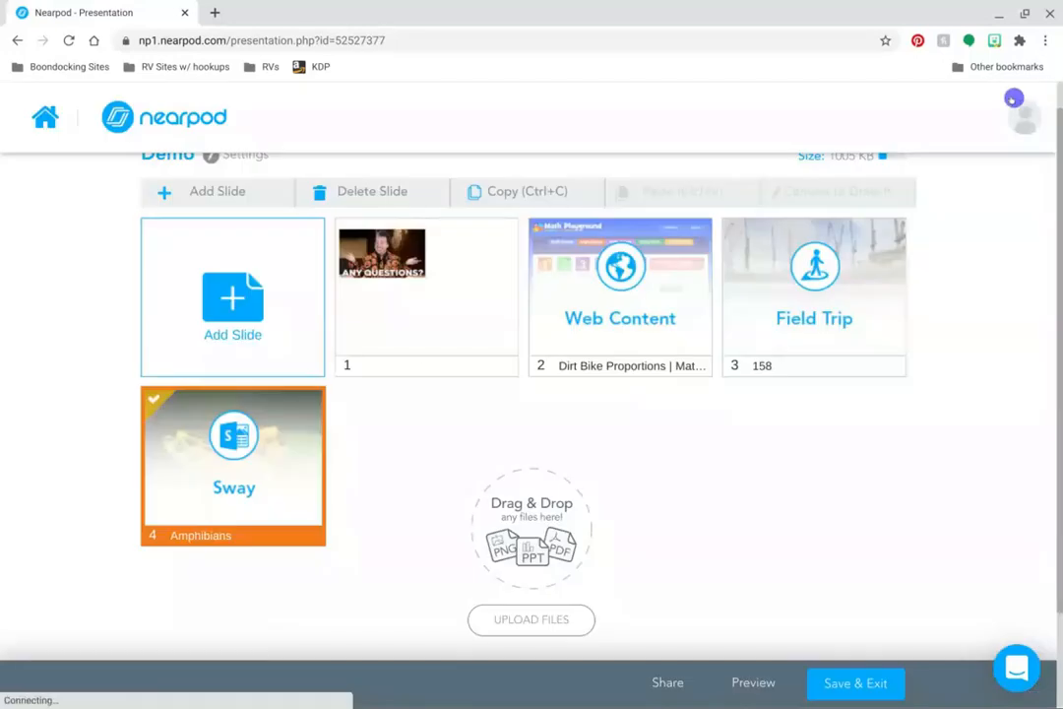
Add a Nearpod 3D slide using the Aztec Temple model from the Ancient Times category
{"action": "left_click", "coordinate": [200, 194]}
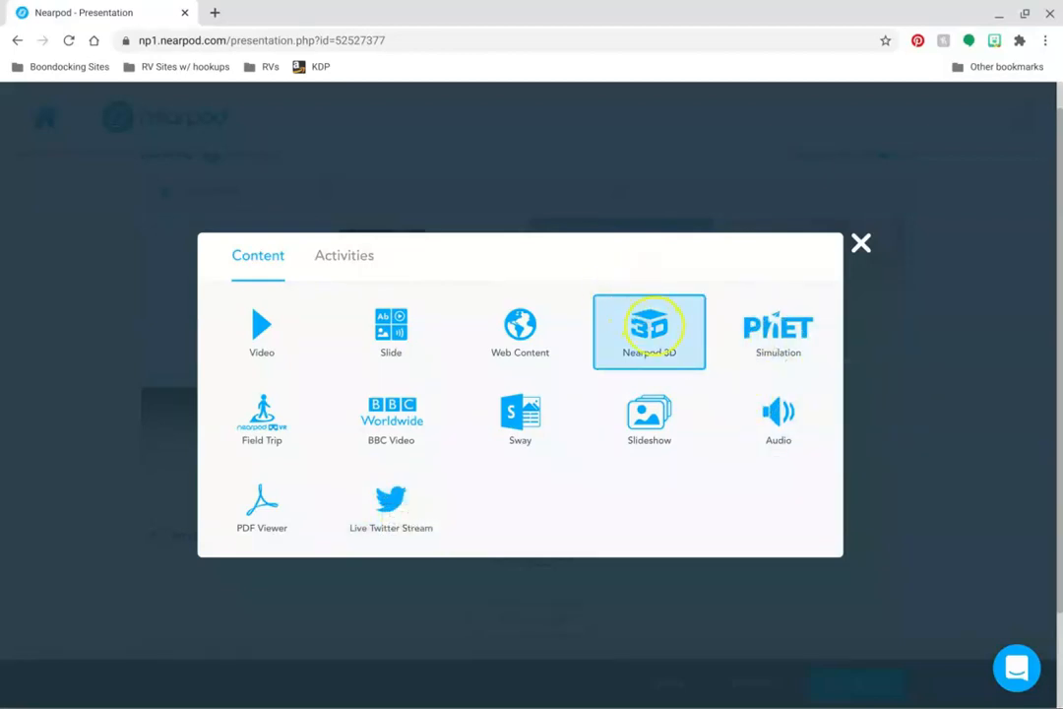
{"action": "left_click", "coordinate": [651, 328]}
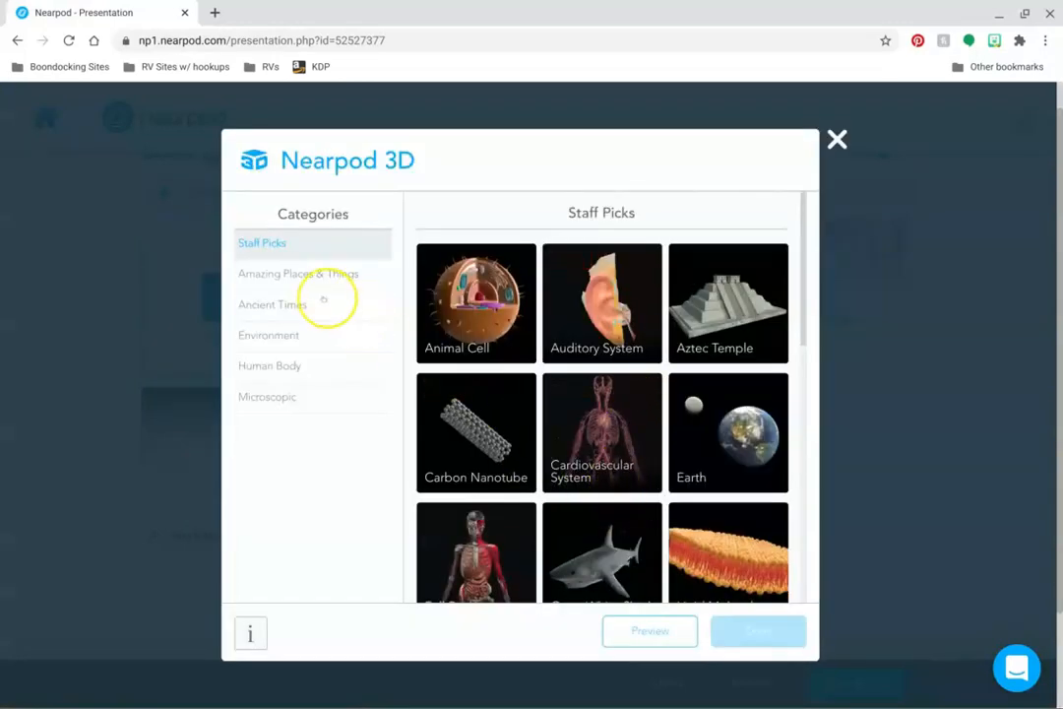
{"action": "scroll", "coordinate": [631, 446], "scroll_direction": "down", "scroll_amount": 4}
{"action": "scroll", "coordinate": [628, 452], "scroll_direction": "up", "scroll_amount": 4}
{"action": "scroll", "coordinate": [630, 445], "scroll_direction": "down", "scroll_amount": 2}
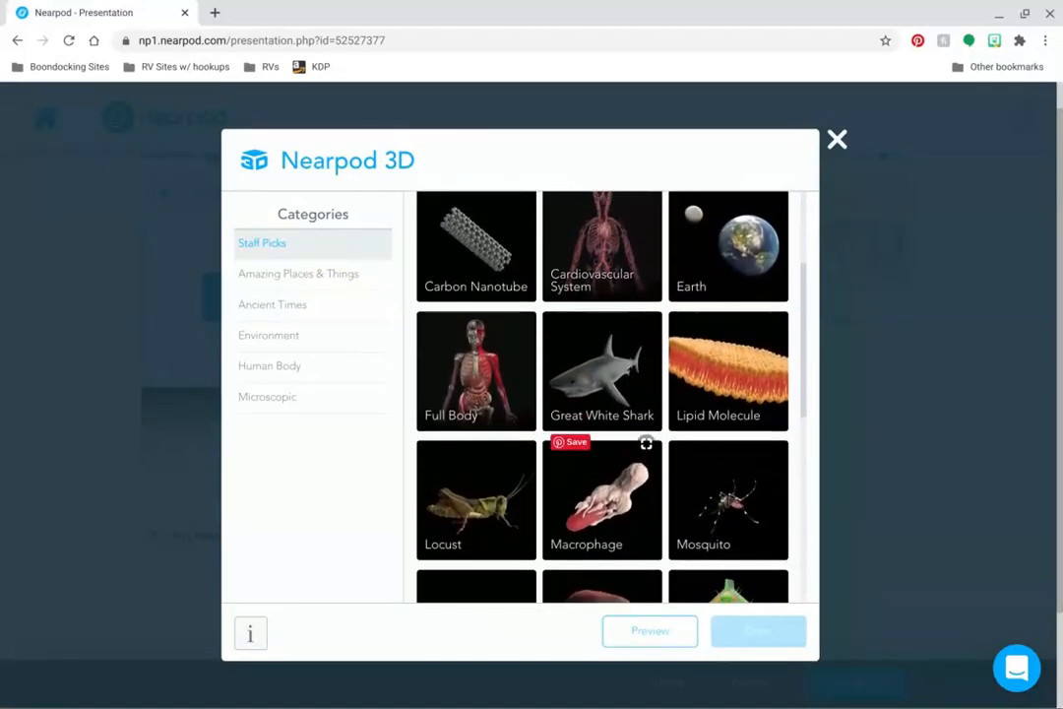
{"action": "scroll", "coordinate": [630, 444], "scroll_direction": "up", "scroll_amount": 1}
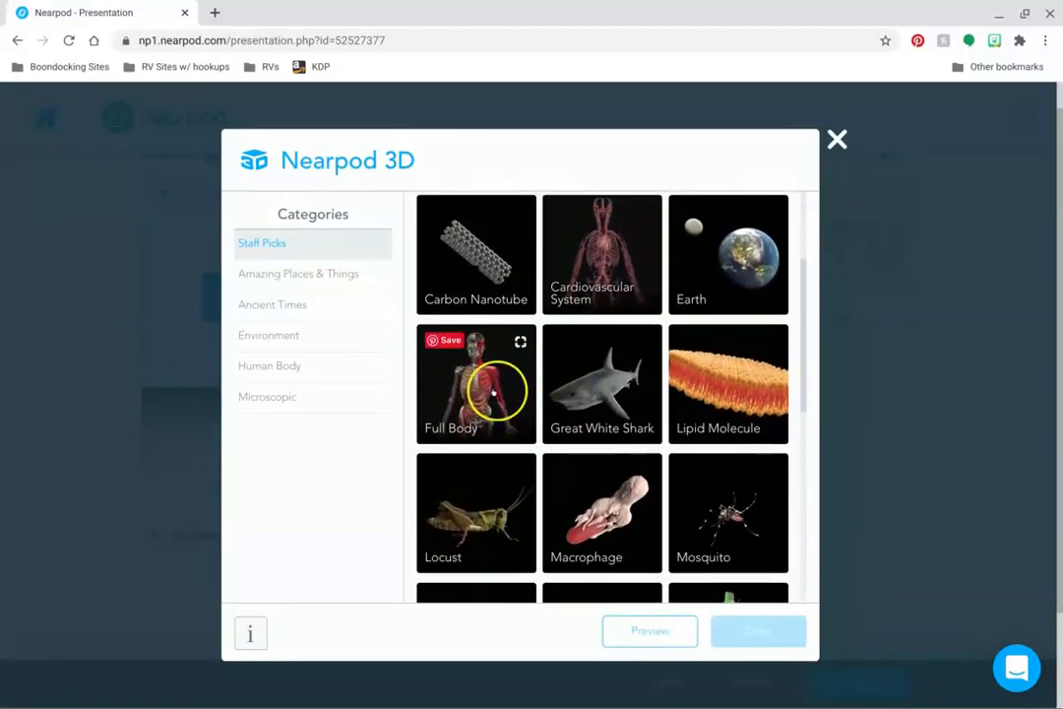
{"action": "left_click", "coordinate": [282, 302]}
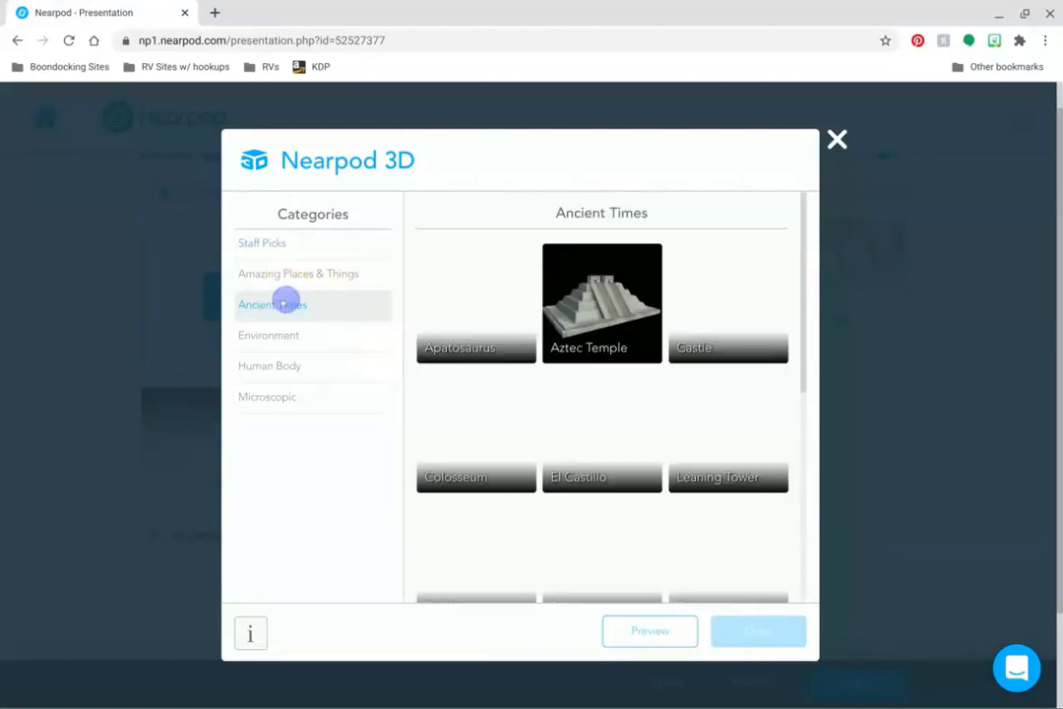
{"action": "mouse_move", "coordinate": [620, 322]}
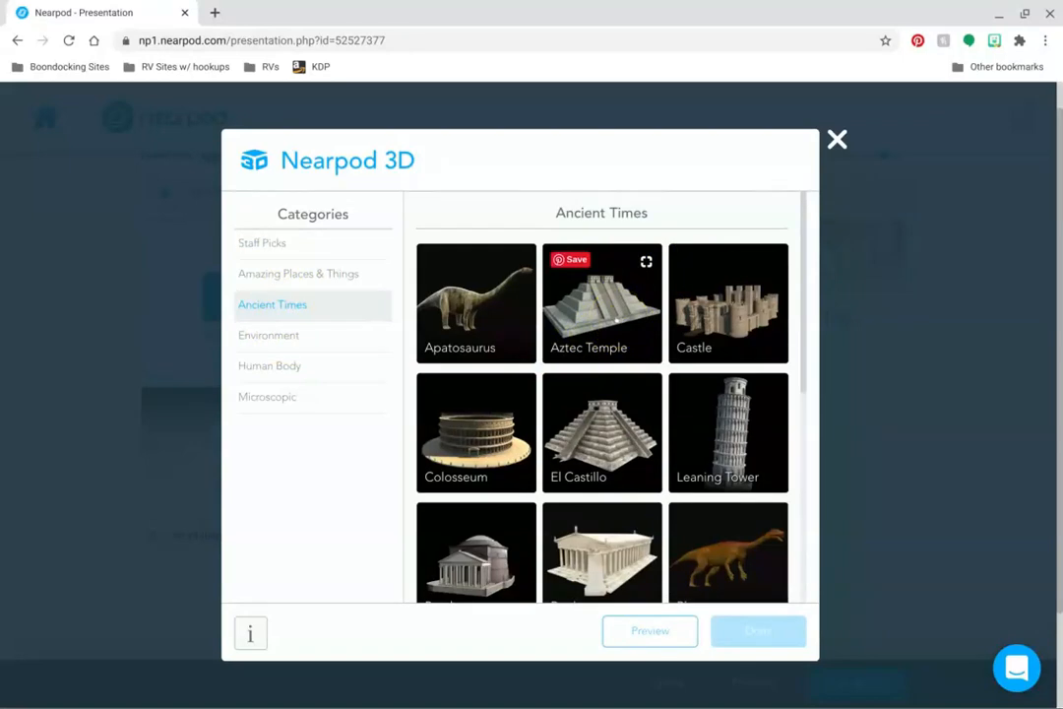
{"action": "scroll", "coordinate": [620, 320], "scroll_direction": "down", "scroll_amount": 3}
{"action": "scroll", "coordinate": [620, 320], "scroll_direction": "up", "scroll_amount": 3}
{"action": "left_click", "coordinate": [619, 317]}
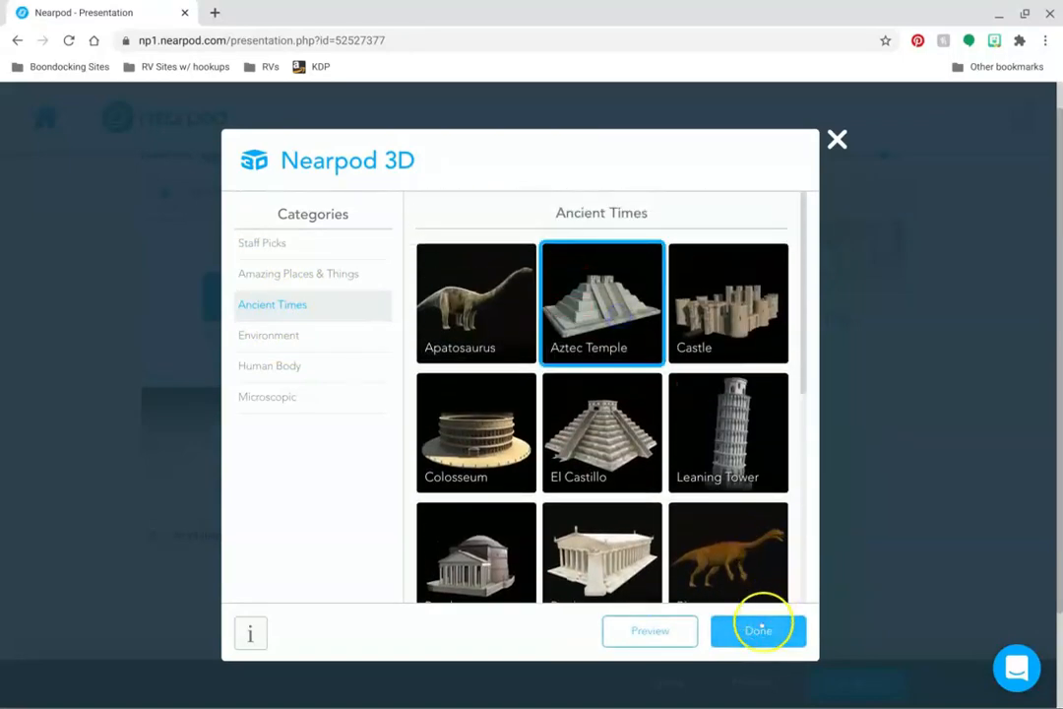
{"action": "left_click", "coordinate": [763, 627]}
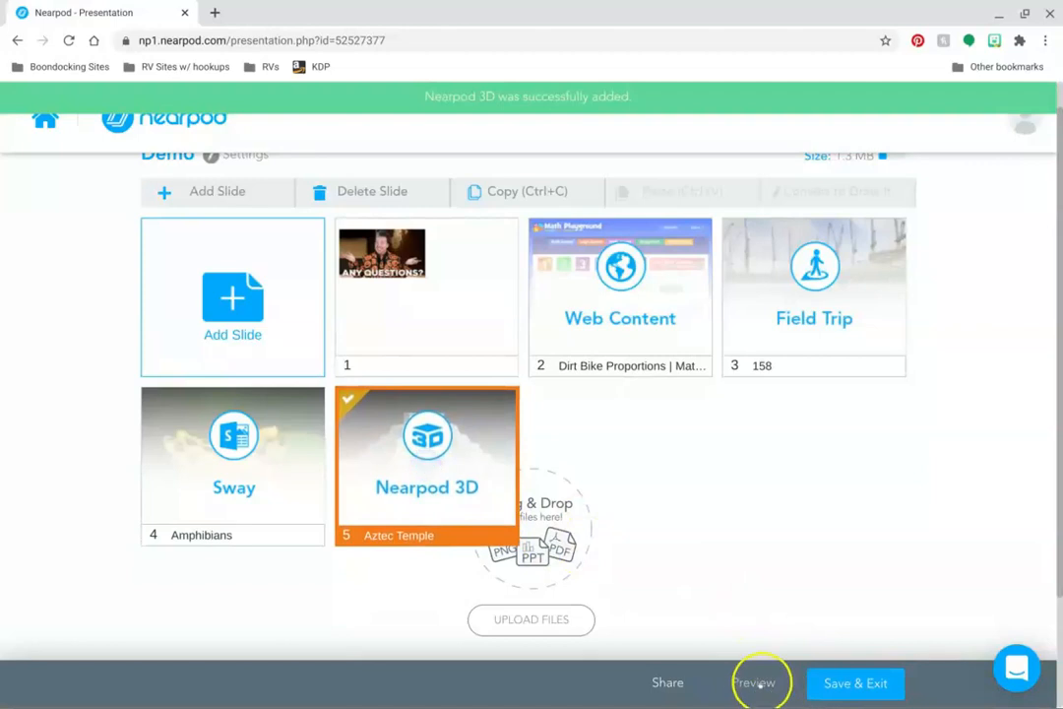
Preview the Aztec Temple slide as a student, rotate the model, and zoom in on its stairs and walls
{"action": "left_click", "coordinate": [754, 683]}
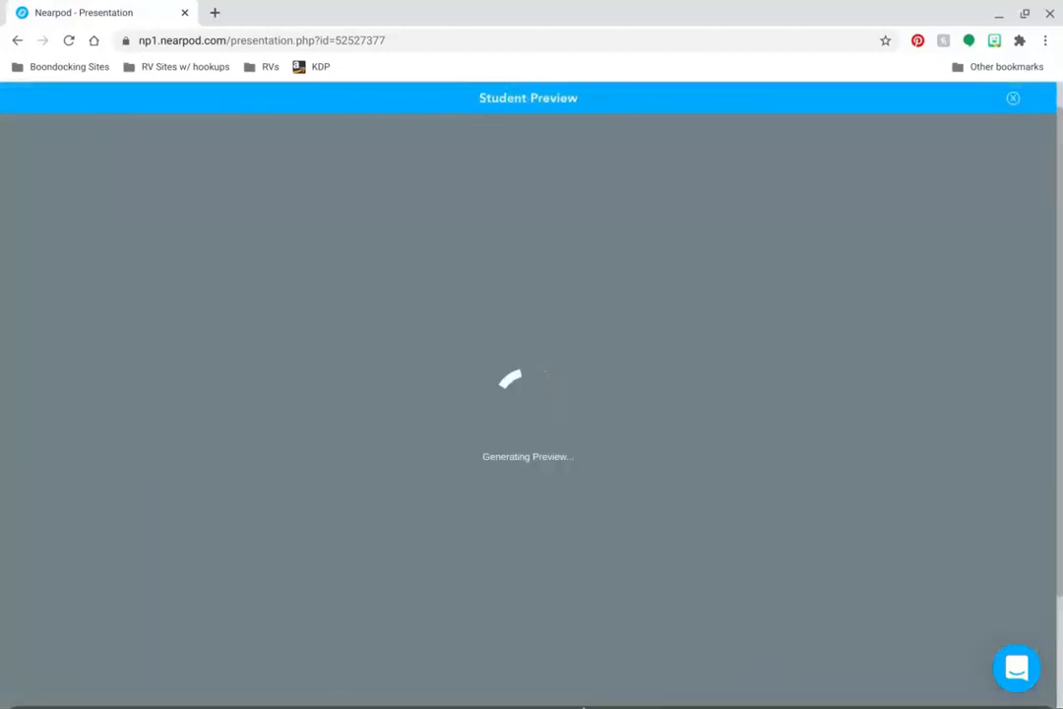
{"action": "mouse_move", "coordinate": [614, 705]}
{"action": "left_click", "coordinate": [330, 688]}
{"action": "left_click", "coordinate": [331, 688]}
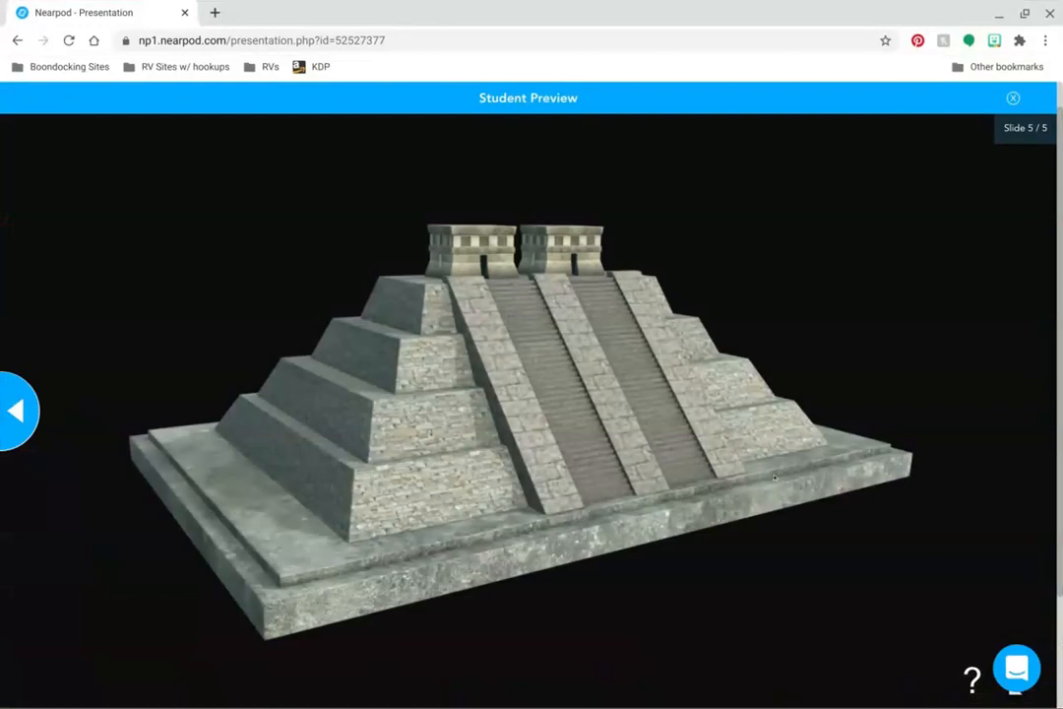
{"action": "left_click_drag", "start_coordinate": [559, 488], "coordinate": [550, 453]}
{"action": "scroll", "coordinate": [550, 453], "scroll_direction": "down", "scroll_amount": 3}
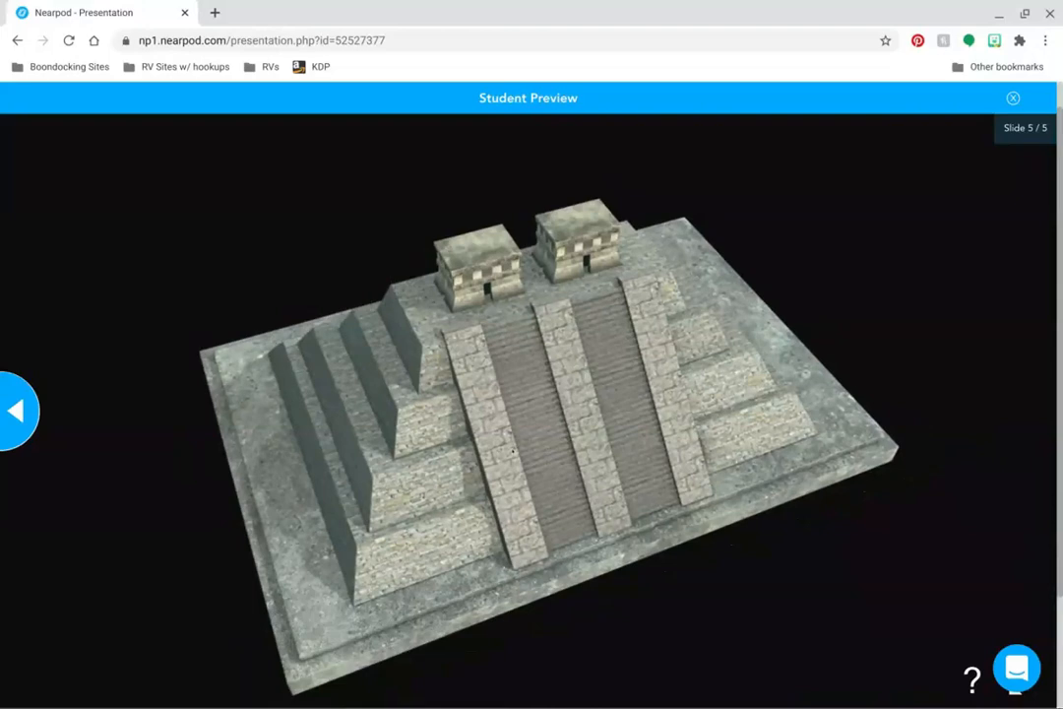
{"action": "scroll", "coordinate": [536, 411], "scroll_direction": "up", "scroll_amount": 5}
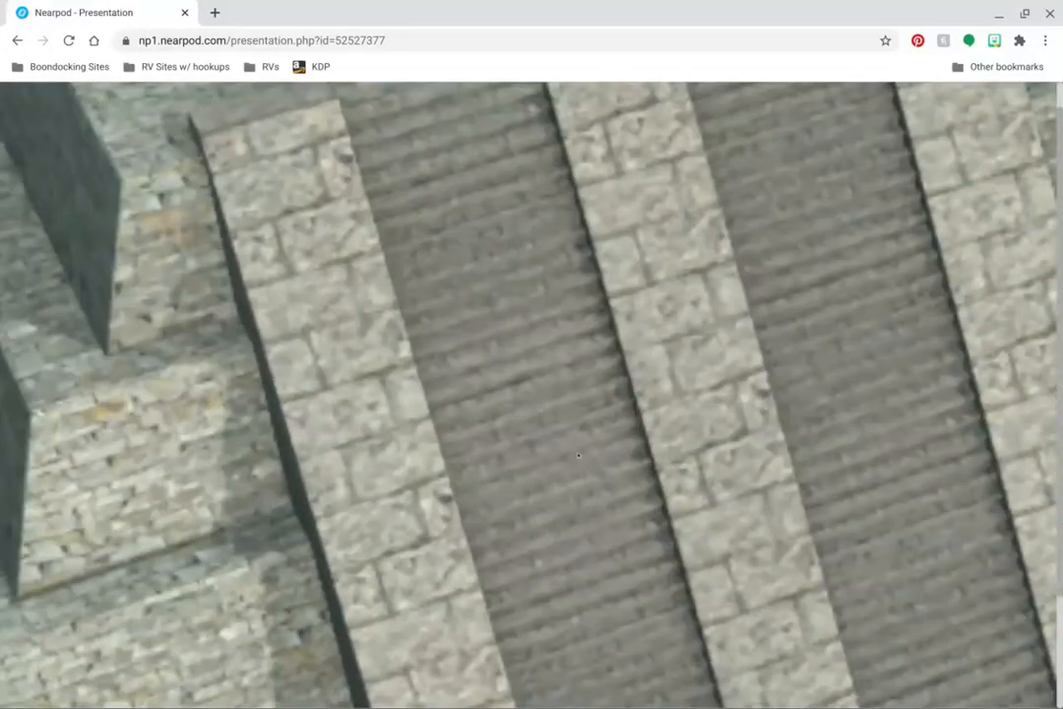
{"action": "left_click_drag", "start_coordinate": [579, 456], "coordinate": [862, 304]}
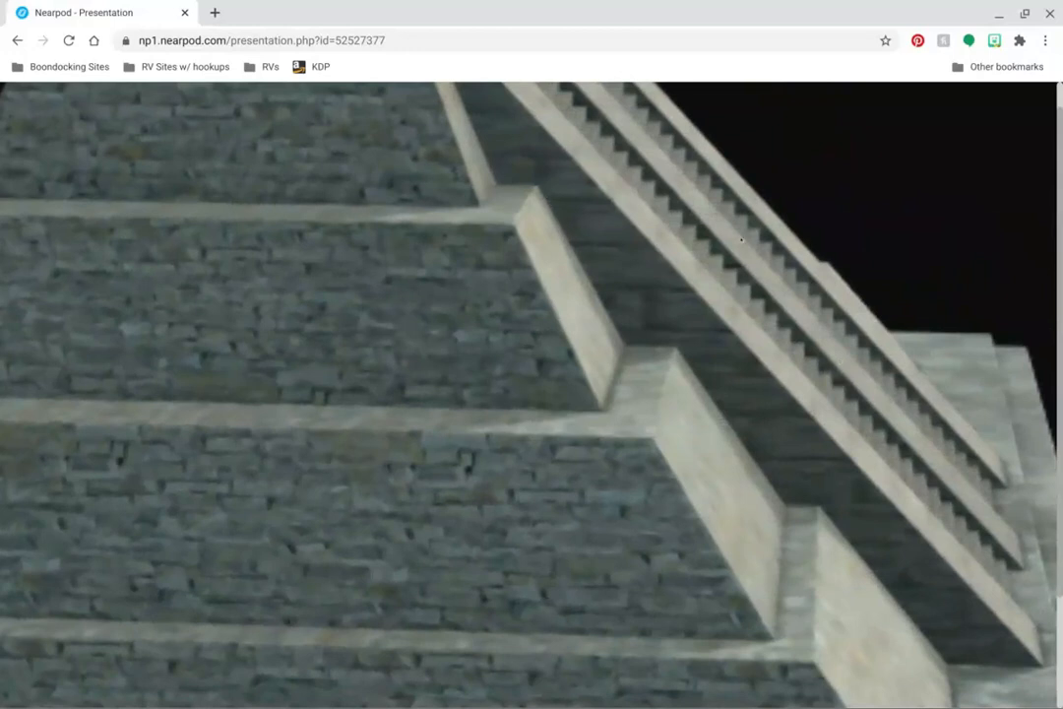
{"action": "left_click_drag", "start_coordinate": [768, 340], "coordinate": [669, 566]}
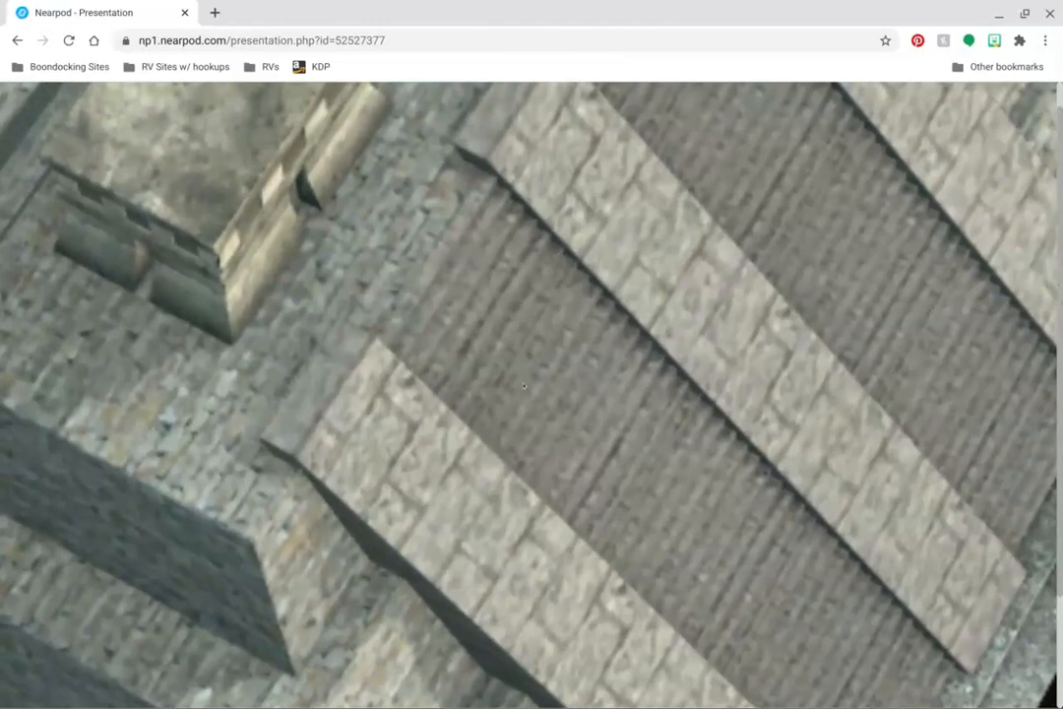
{"action": "scroll", "coordinate": [523, 386], "scroll_direction": "down", "scroll_amount": 1}
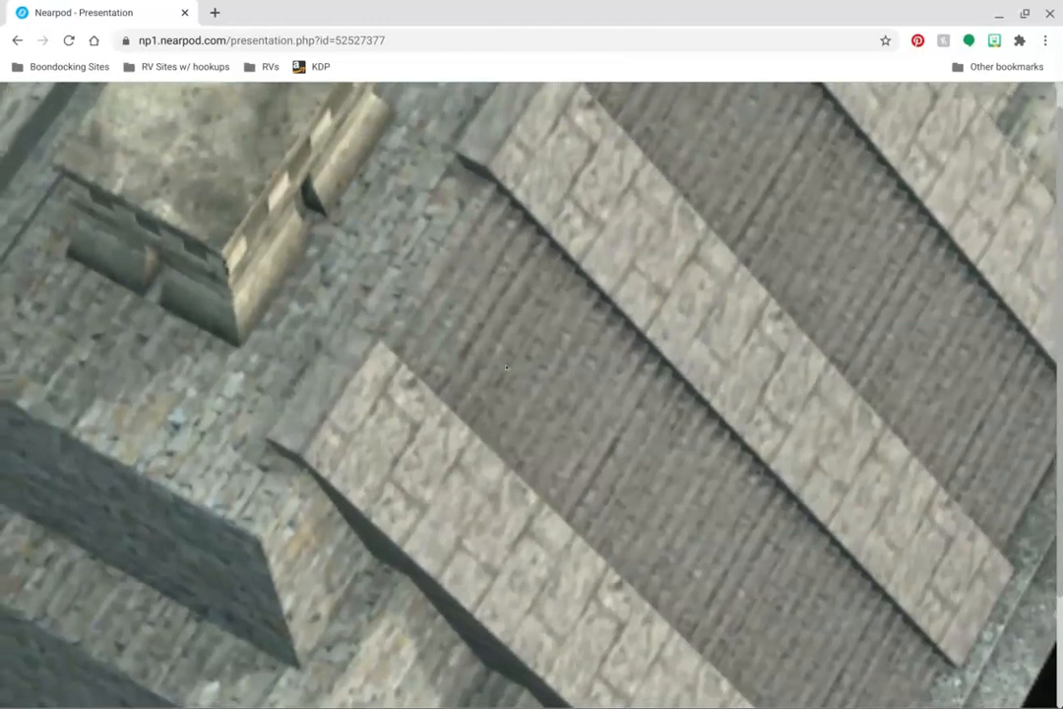
{"action": "scroll", "coordinate": [384, 410], "scroll_direction": "down", "scroll_amount": 5}
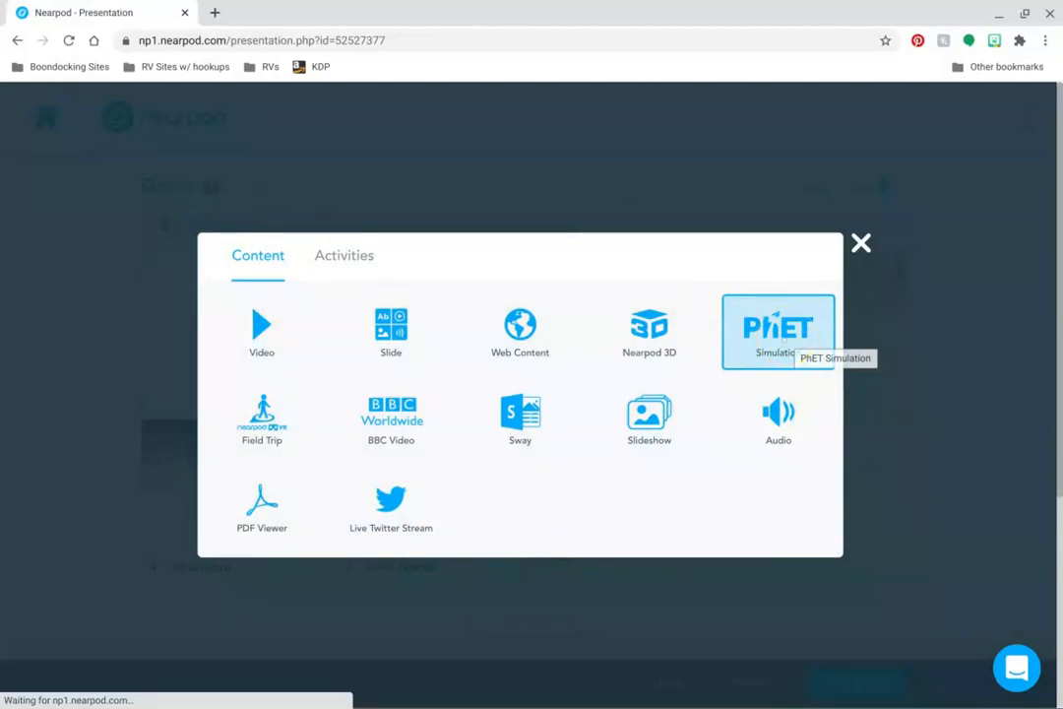
Start a PhET Simulation slide and browse the simulations under Staff Picks and Math: Middle School
{"action": "left_click", "coordinate": [783, 339]}
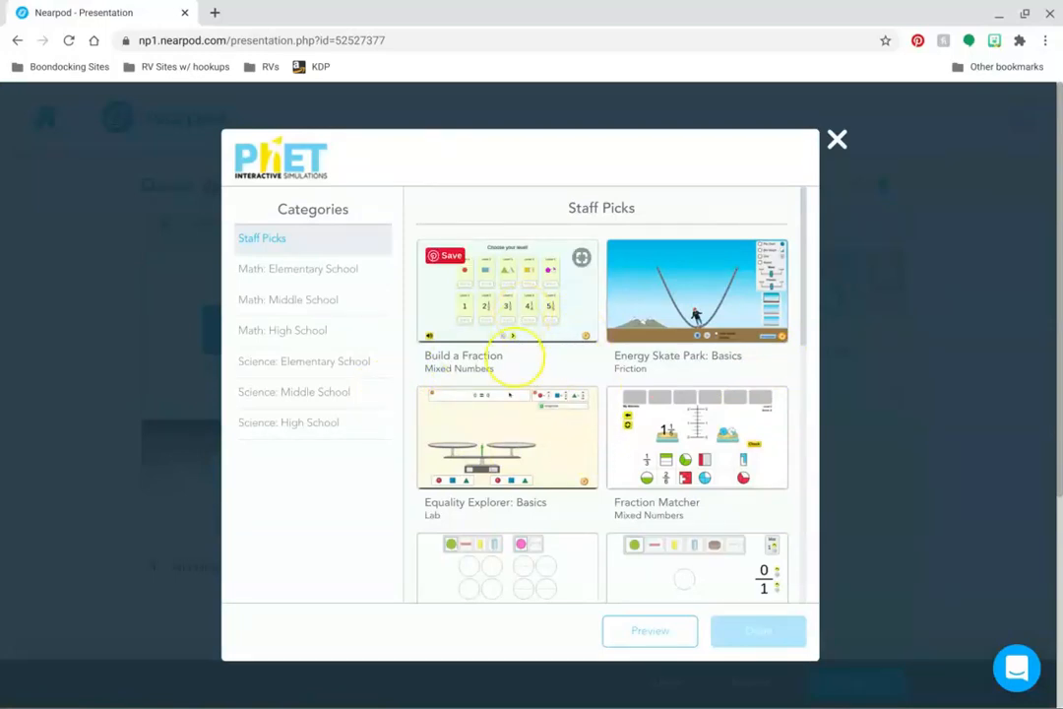
{"action": "scroll", "coordinate": [513, 354], "scroll_direction": "down", "scroll_amount": 2}
{"action": "scroll", "coordinate": [507, 393], "scroll_direction": "up", "scroll_amount": 2}
{"action": "scroll", "coordinate": [497, 433], "scroll_direction": "up", "scroll_amount": 1}
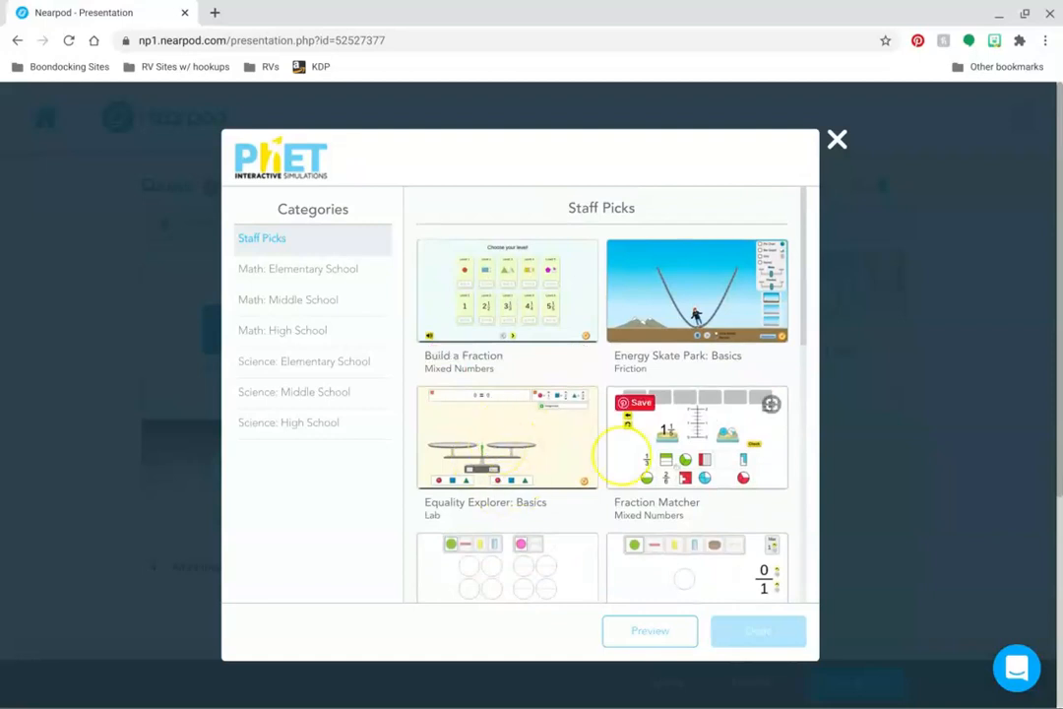
{"action": "scroll", "coordinate": [790, 506], "scroll_direction": "down", "scroll_amount": 4}
{"action": "scroll", "coordinate": [635, 502], "scroll_direction": "down", "scroll_amount": 1}
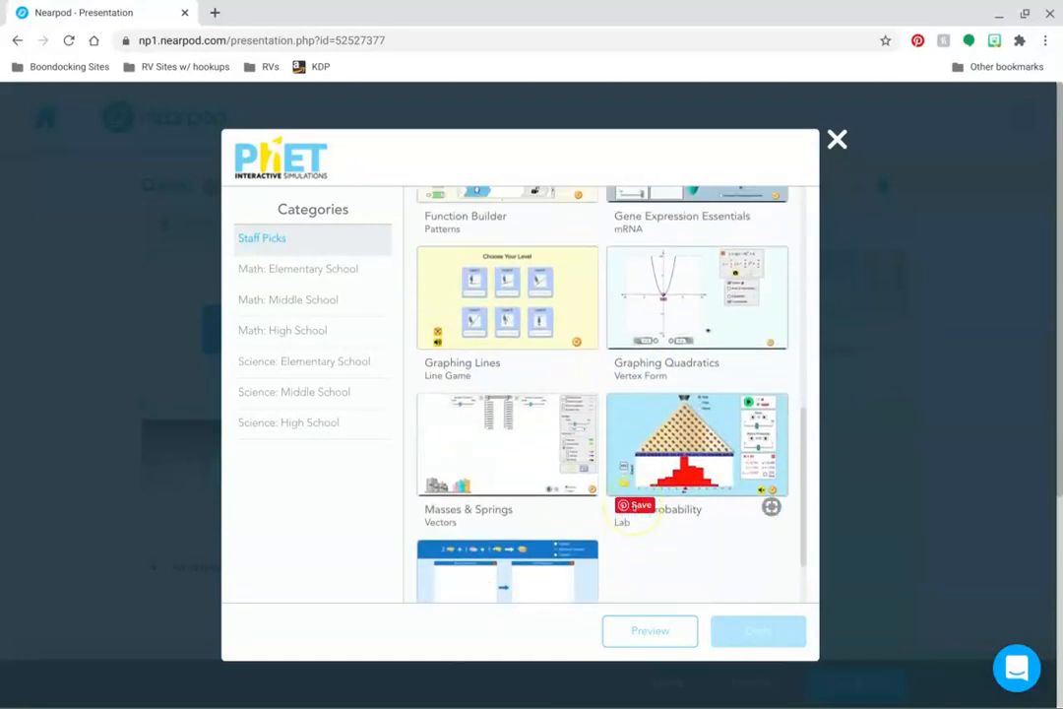
{"action": "scroll", "coordinate": [635, 502], "scroll_direction": "up", "scroll_amount": 1}
{"action": "scroll", "coordinate": [555, 507], "scroll_direction": "down", "scroll_amount": 2}
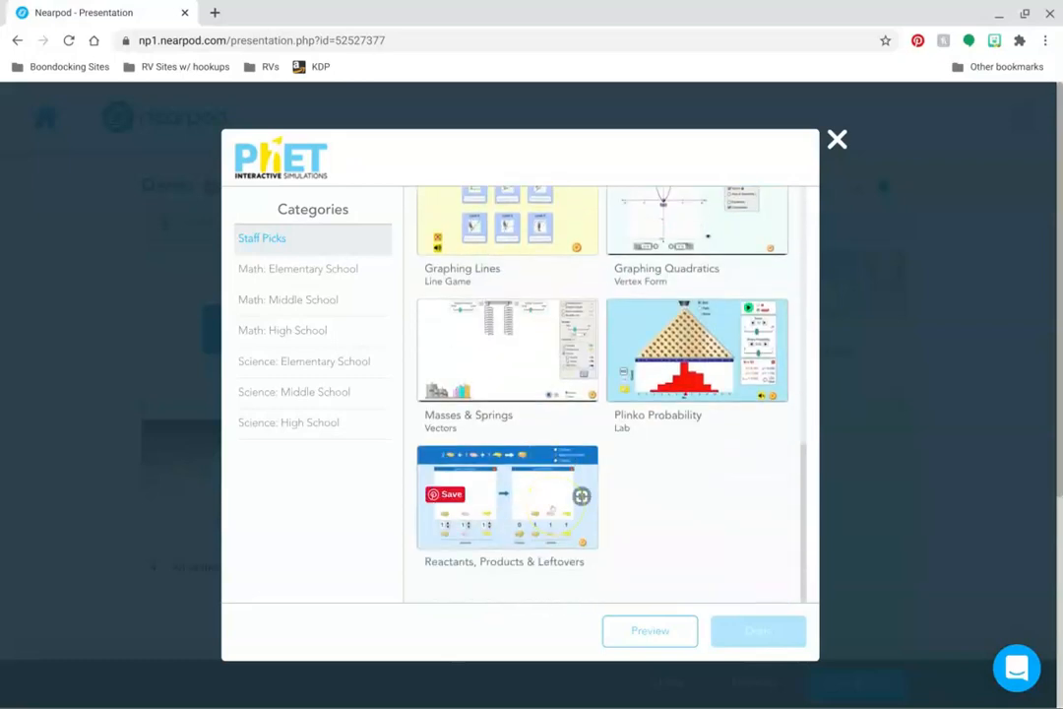
{"action": "scroll", "coordinate": [581, 497], "scroll_direction": "up", "scroll_amount": 3}
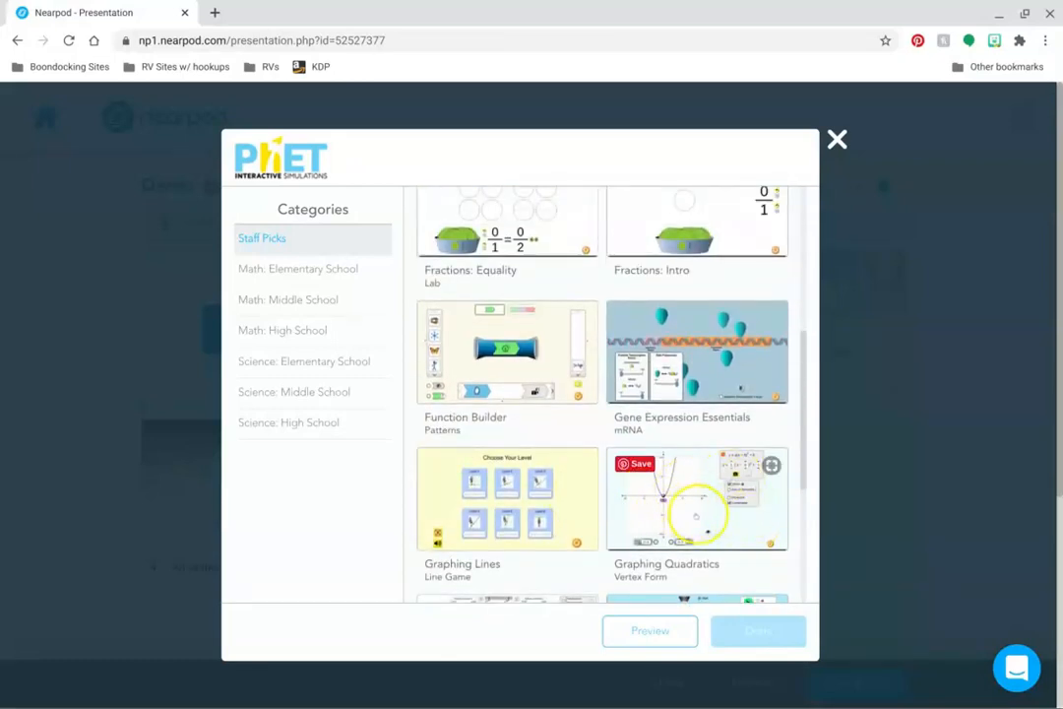
{"action": "left_click", "coordinate": [285, 297]}
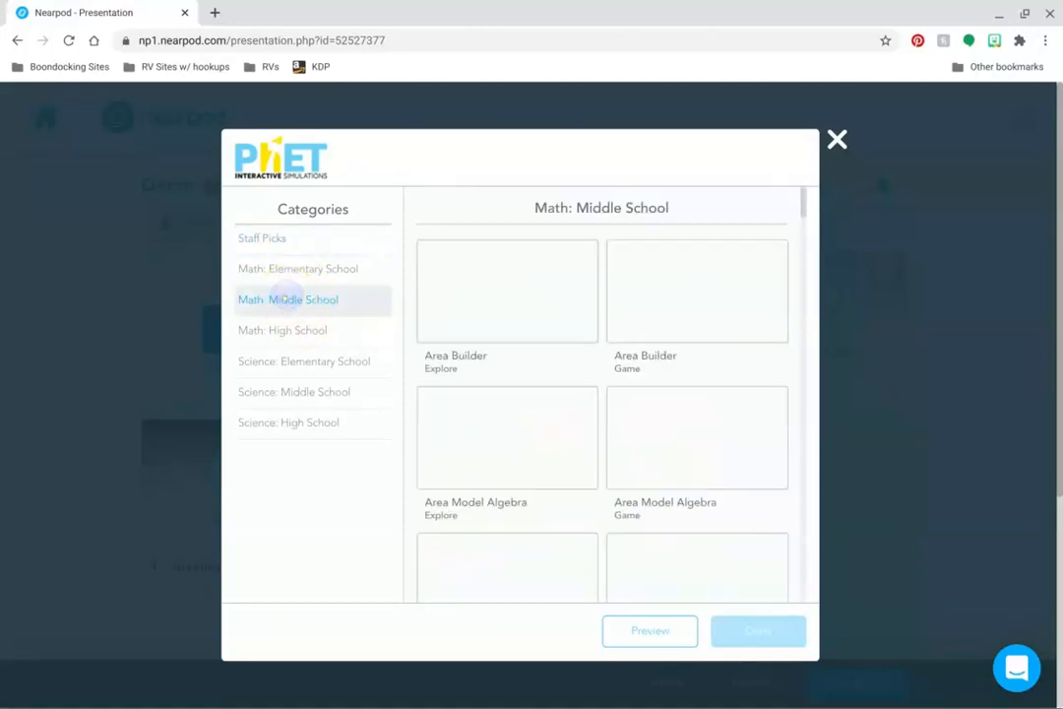
{"action": "scroll", "coordinate": [611, 418], "scroll_direction": "down", "scroll_amount": 10}
{"action": "scroll", "coordinate": [603, 421], "scroll_direction": "up", "scroll_amount": 1}
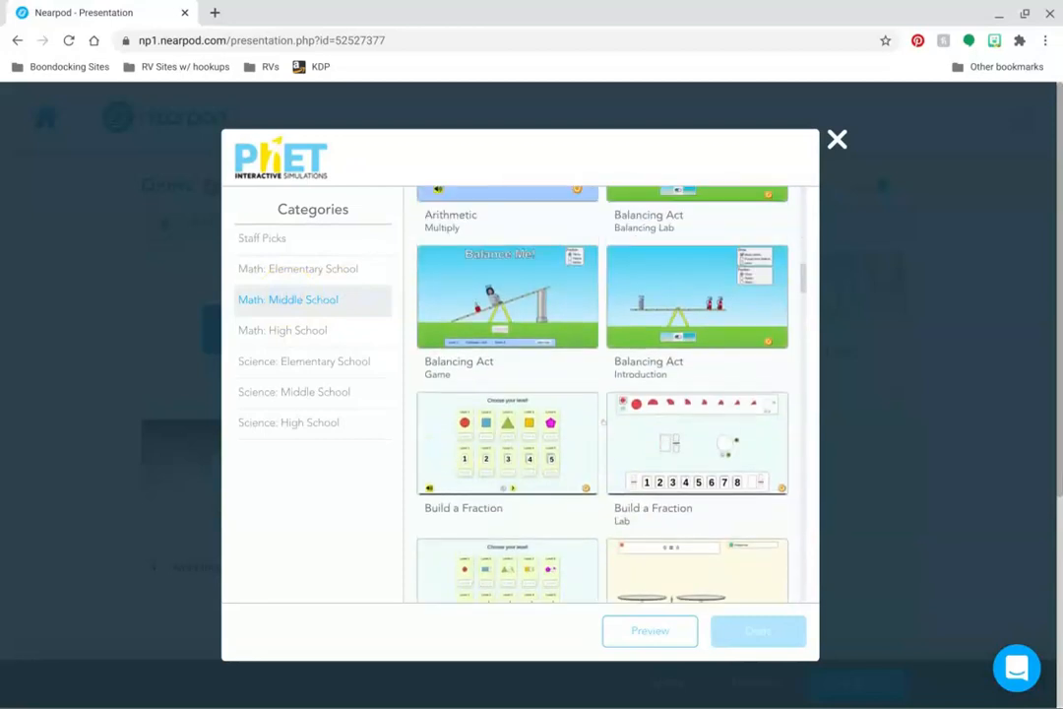
Add the Bending Light introduction simulation from the Science: Middle School category to the lesson
{"action": "left_click", "coordinate": [283, 392]}
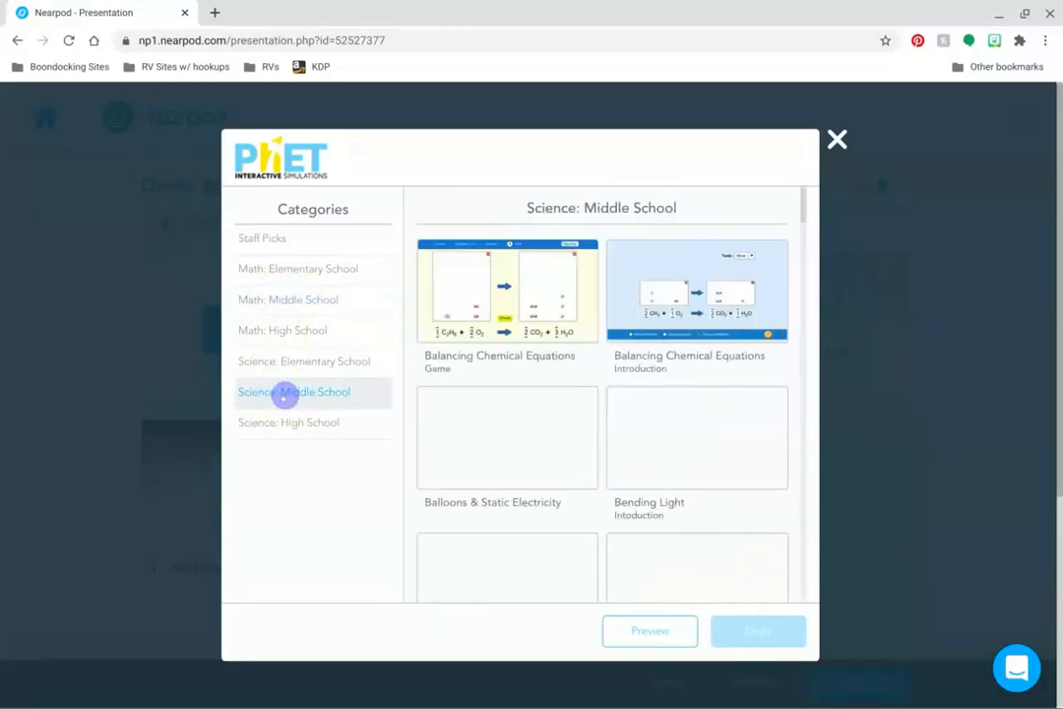
{"action": "left_click", "coordinate": [710, 433]}
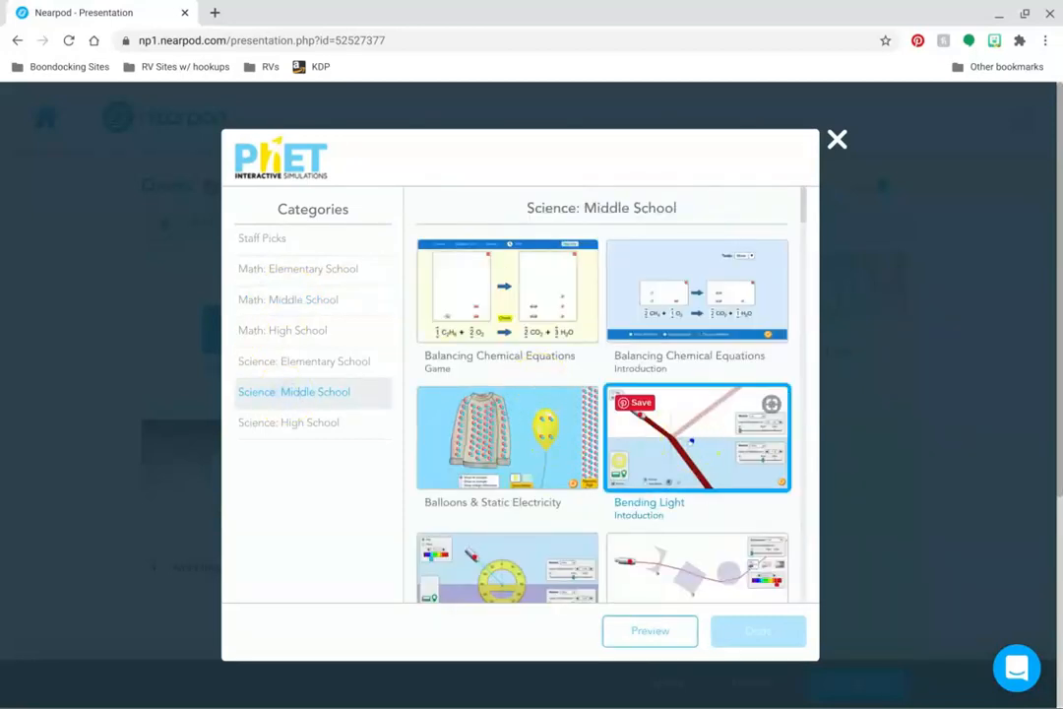
{"action": "left_click", "coordinate": [772, 636]}
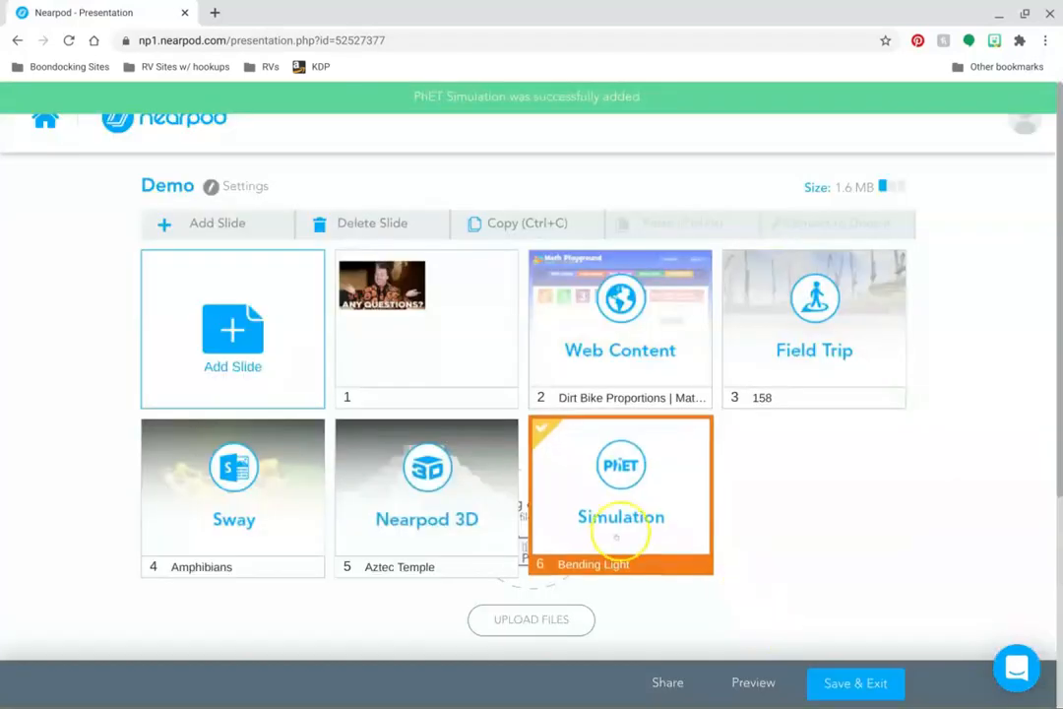
Preview the Bending Light slide as a student, switch on the laser, change its angle twice, and exit the preview
{"action": "left_click", "coordinate": [756, 685]}
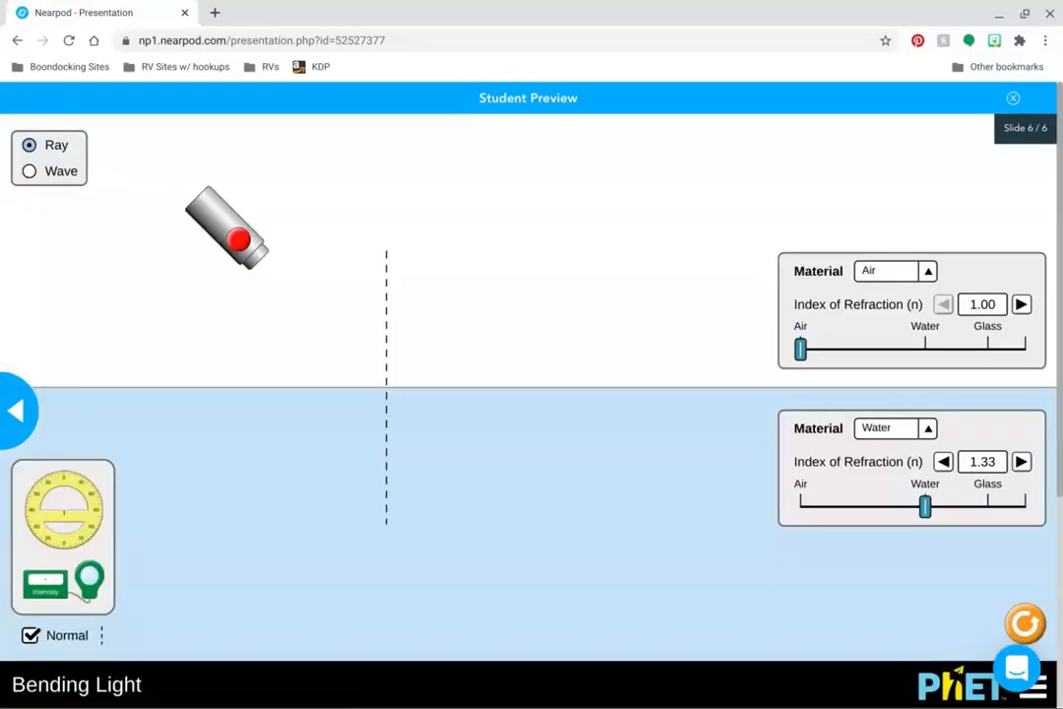
{"action": "left_click", "coordinate": [239, 239]}
{"action": "left_click_drag", "start_coordinate": [238, 241], "coordinate": [205, 282]}
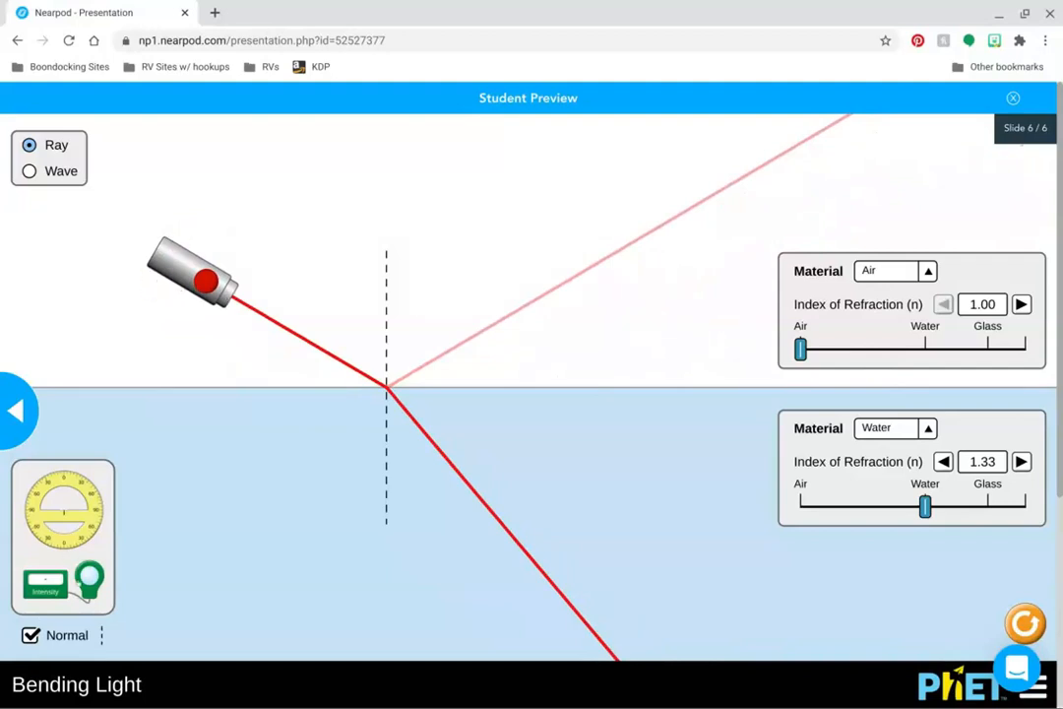
{"action": "left_click_drag", "start_coordinate": [182, 265], "coordinate": [201, 239]}
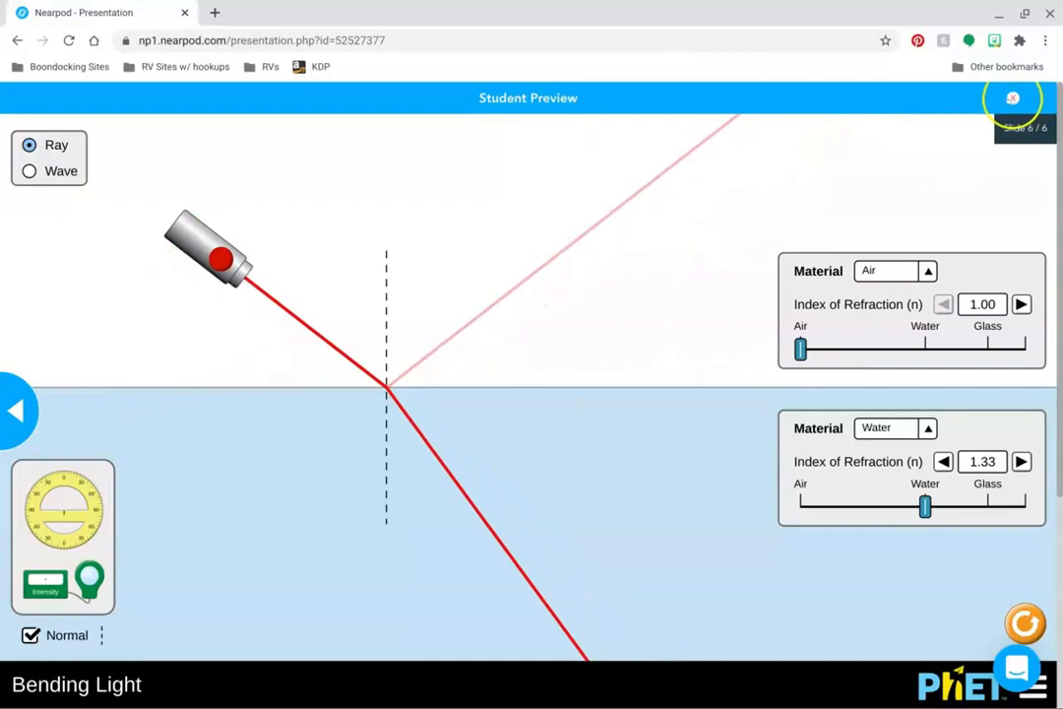
{"action": "left_click", "coordinate": [1013, 97]}
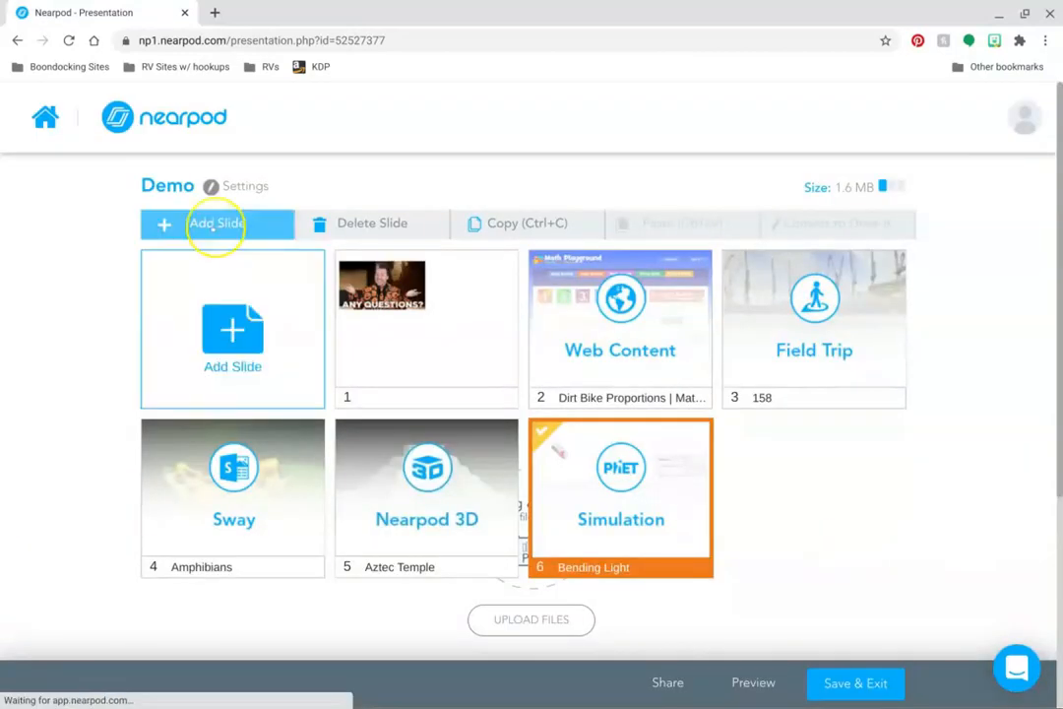
Start a Collaborate! activity, try several board styles, and cancel it without saving
{"action": "left_click", "coordinate": [214, 224]}
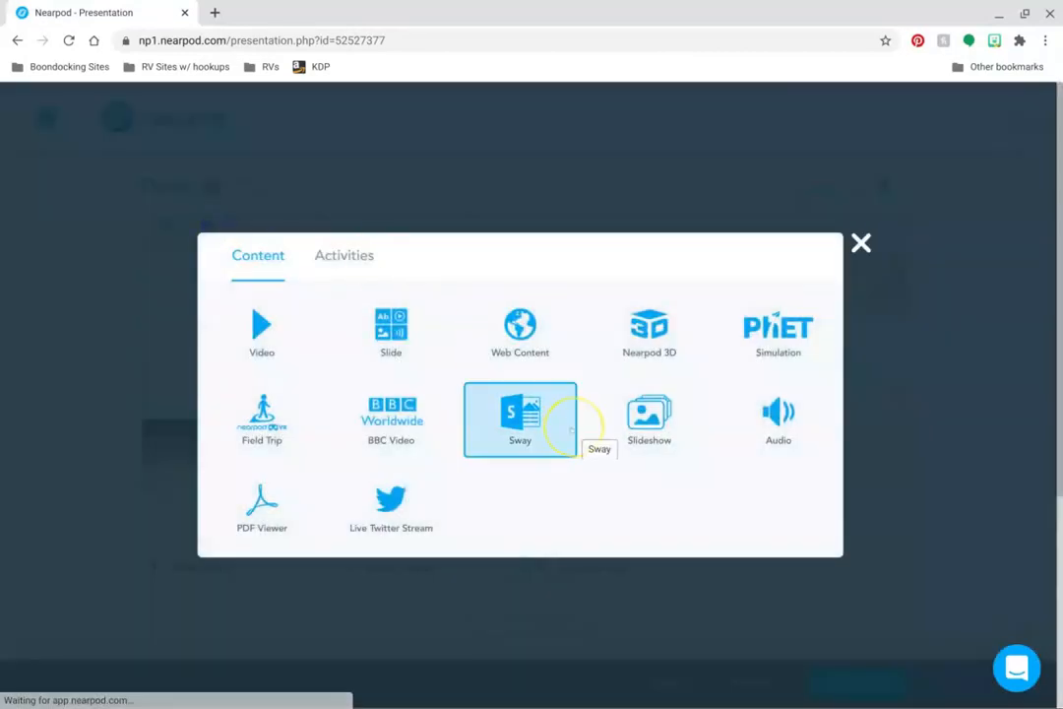
{"action": "left_click", "coordinate": [352, 256]}
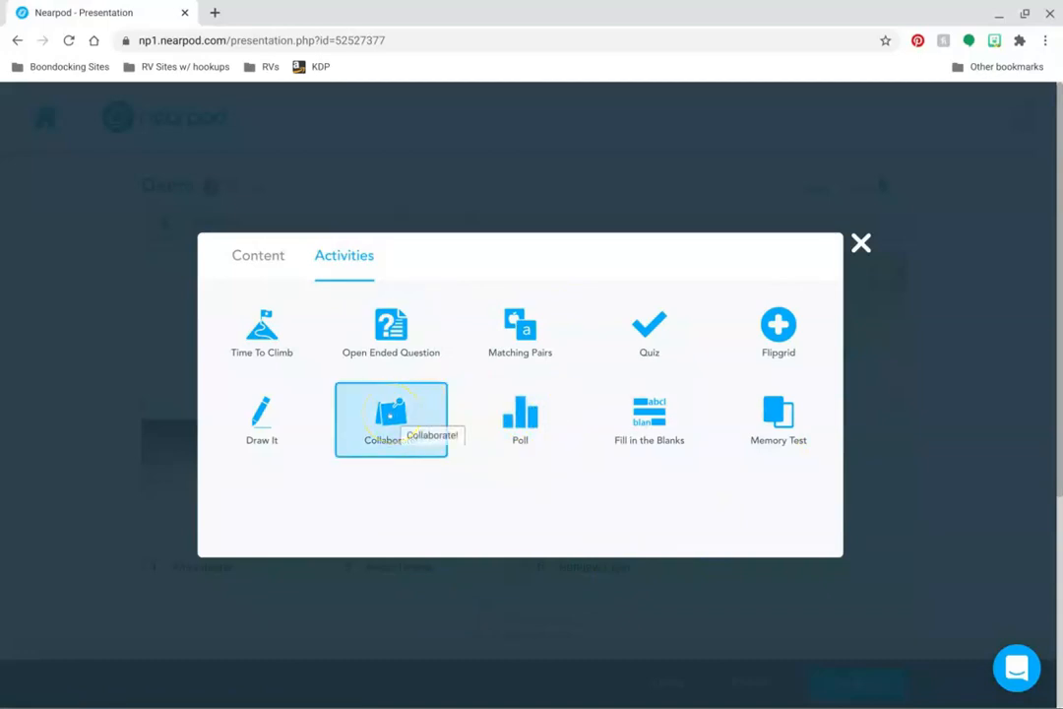
{"action": "left_click", "coordinate": [394, 413]}
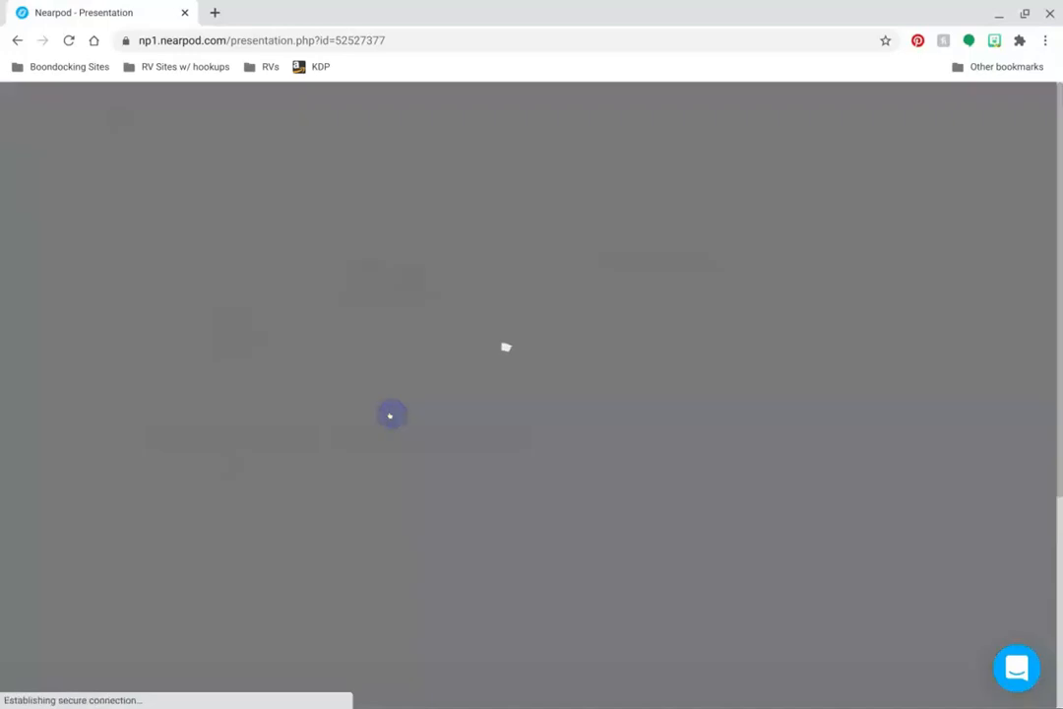
{"action": "left_click", "coordinate": [640, 552]}
{"action": "left_click", "coordinate": [520, 551]}
{"action": "left_click", "coordinate": [364, 552]}
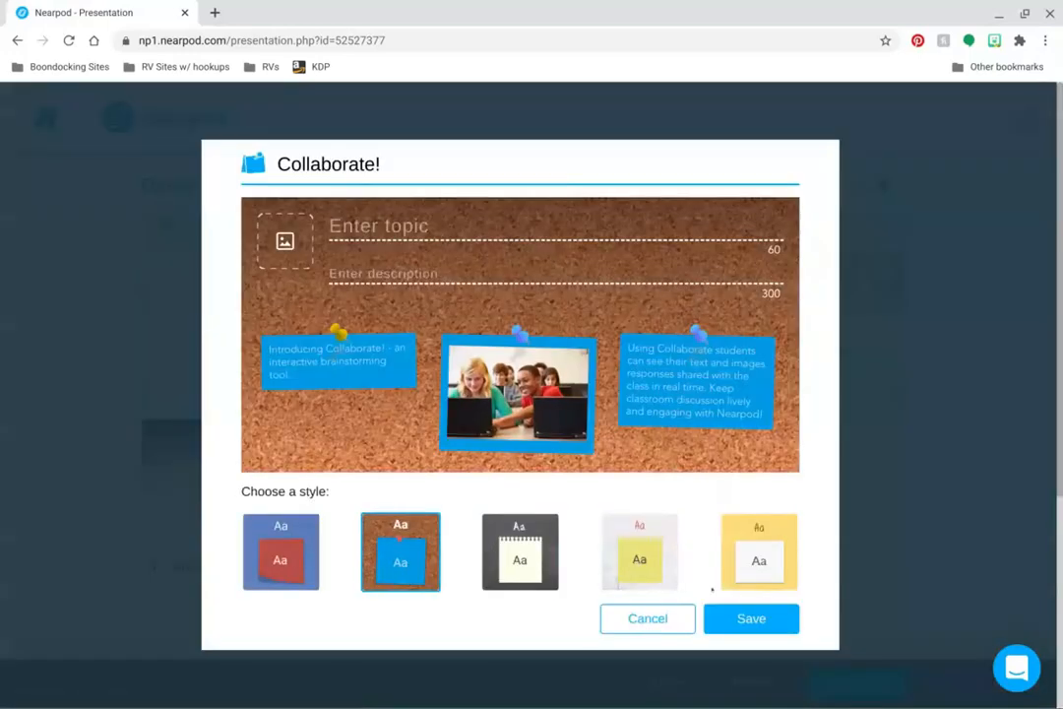
{"action": "left_click", "coordinate": [632, 612]}
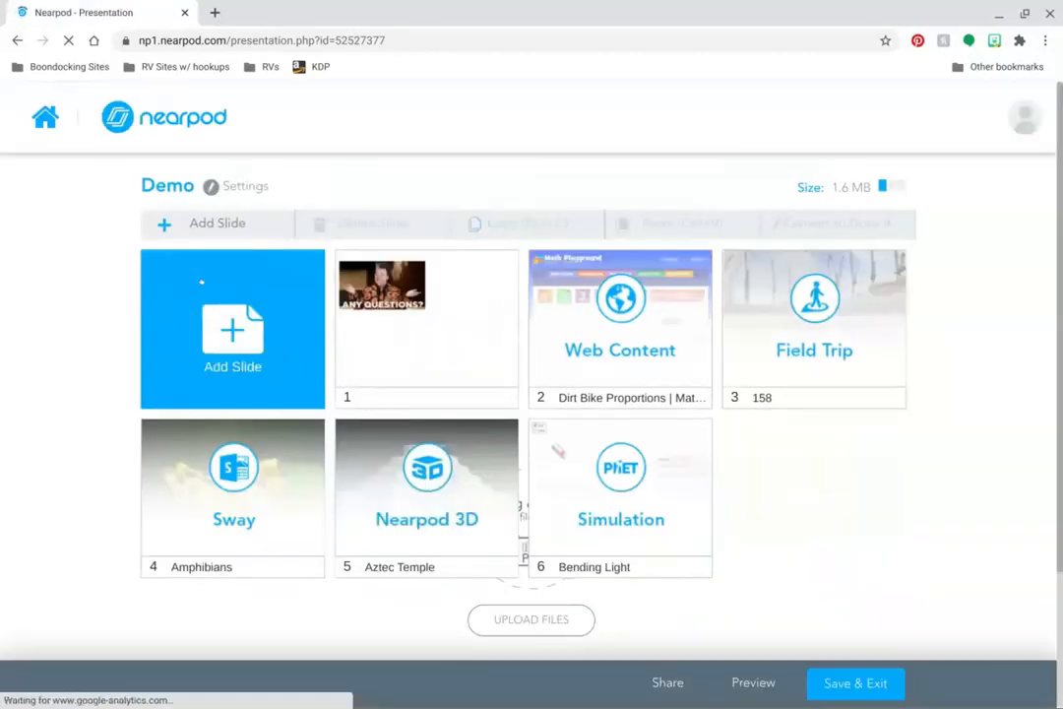
Start a Flipgrid activity to view its teacher and student URL fields, and cancel it without entering anything
{"action": "left_click", "coordinate": [200, 281]}
{"action": "left_click", "coordinate": [342, 255]}
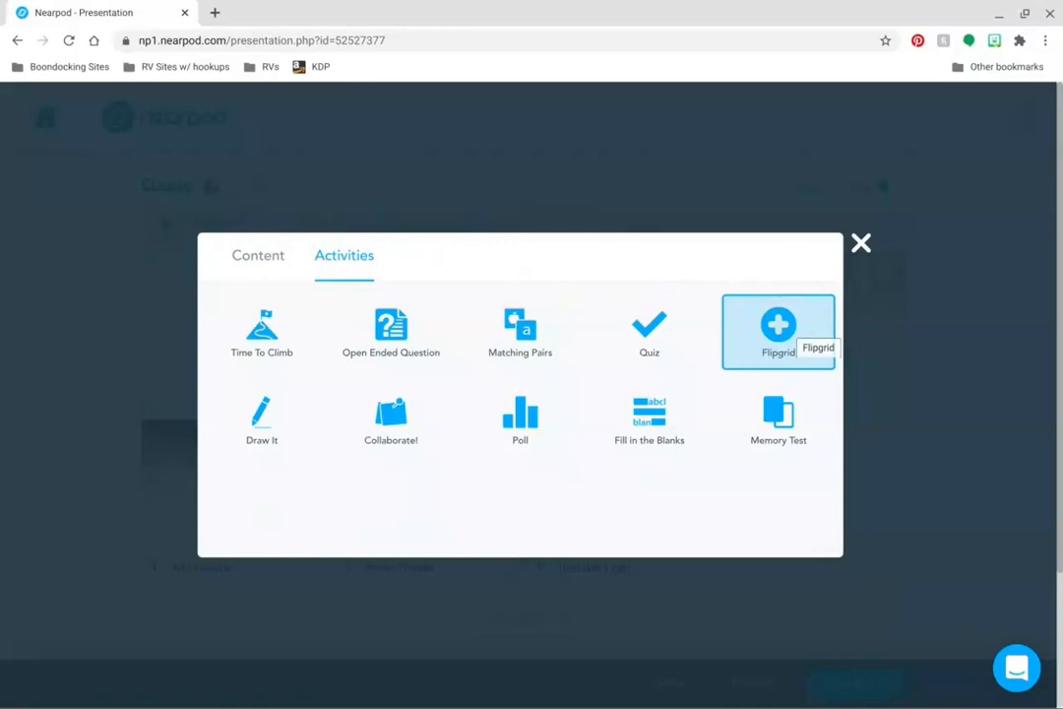
{"action": "left_click", "coordinate": [786, 328]}
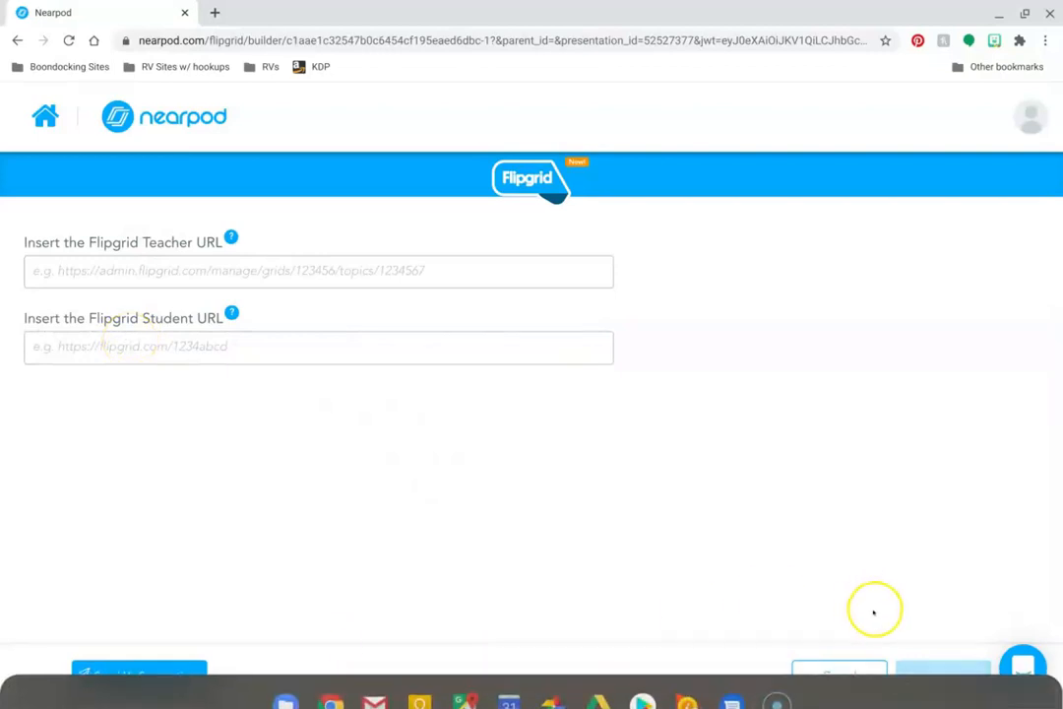
{"action": "left_click", "coordinate": [827, 673]}
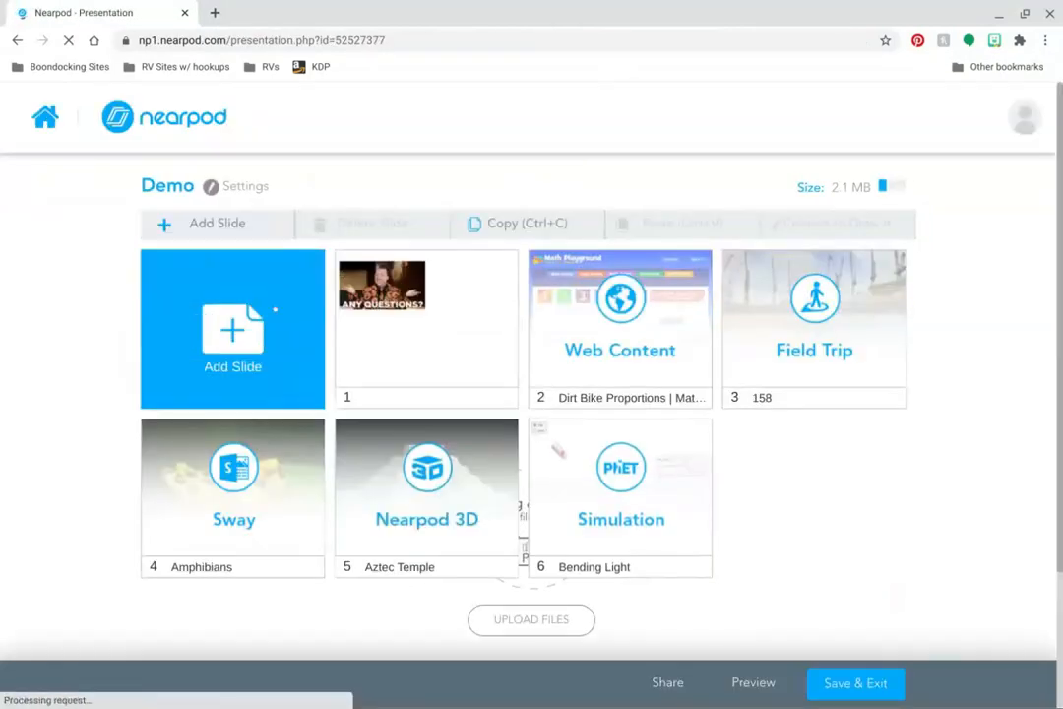
Start a Time To Climb activity and try a 1-minute setting in the question's timer, closing it without applying the change
{"action": "left_click", "coordinate": [276, 306]}
{"action": "left_click", "coordinate": [343, 254]}
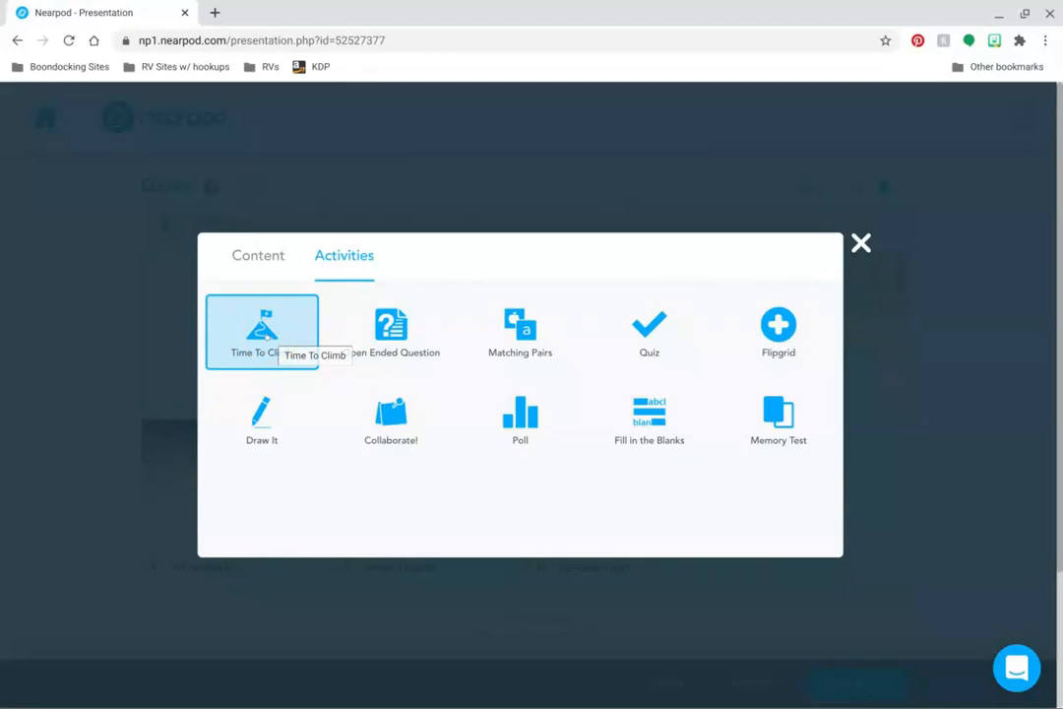
{"action": "left_click", "coordinate": [264, 336]}
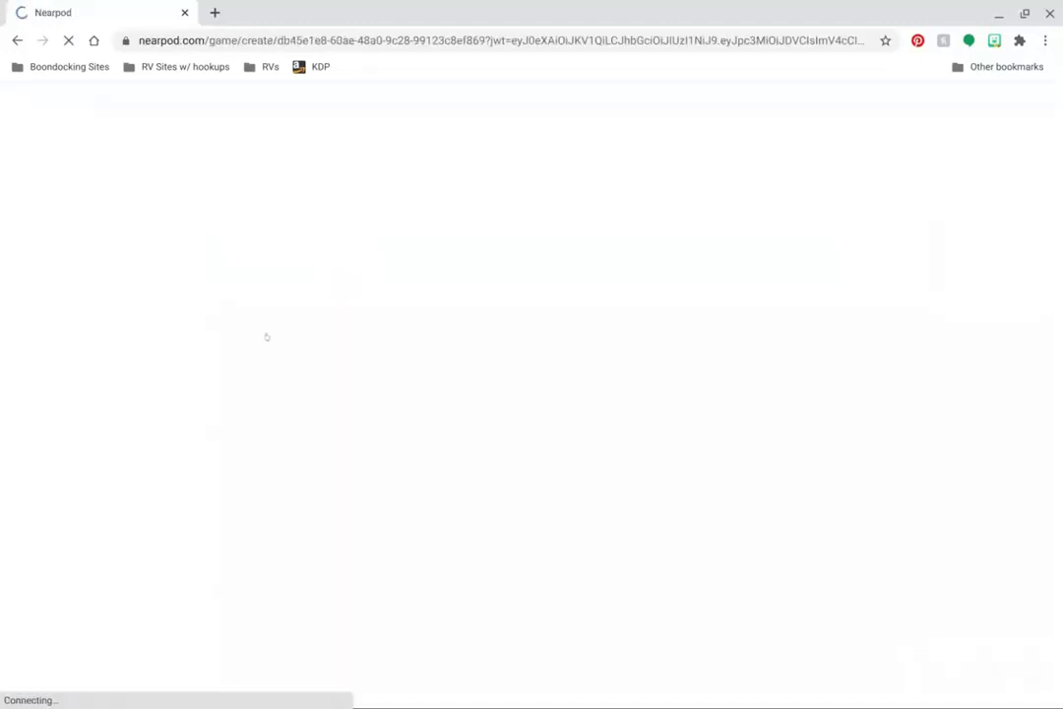
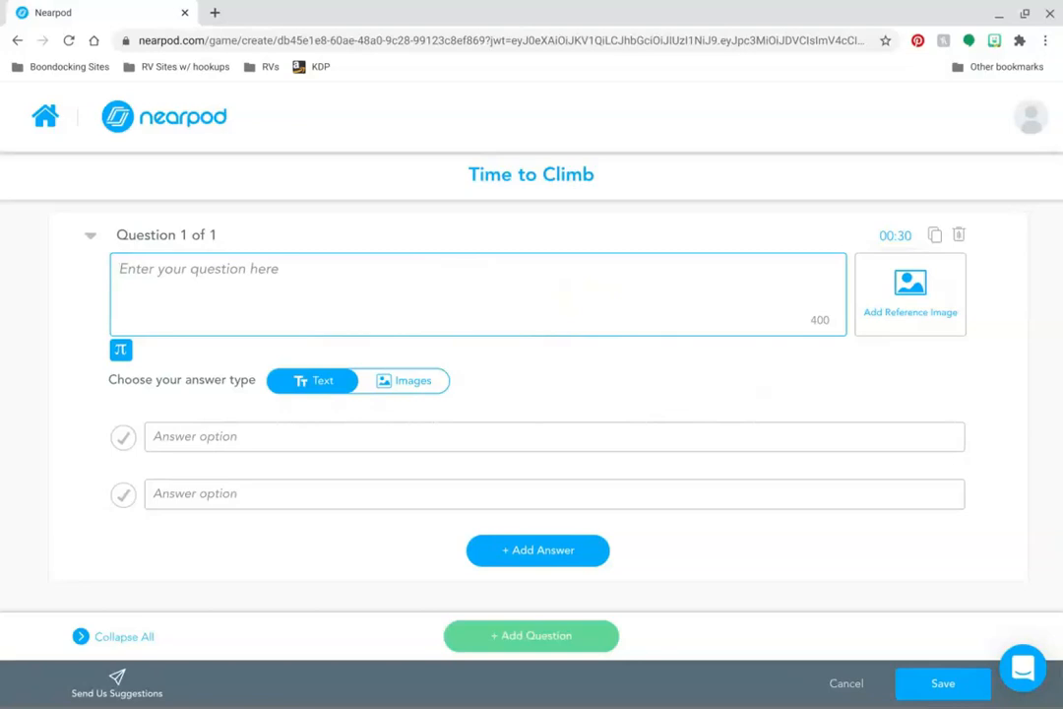
{"action": "left_click", "coordinate": [507, 310]}
{"action": "left_click", "coordinate": [896, 235]}
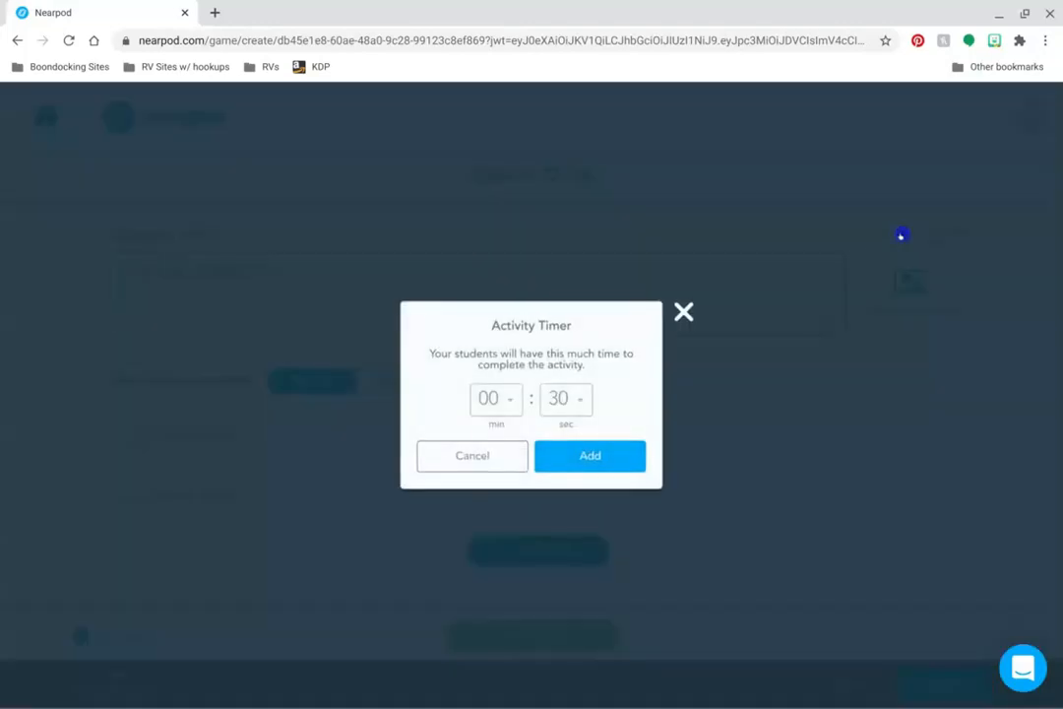
{"action": "left_click", "coordinate": [487, 398]}
{"action": "left_click", "coordinate": [498, 466]}
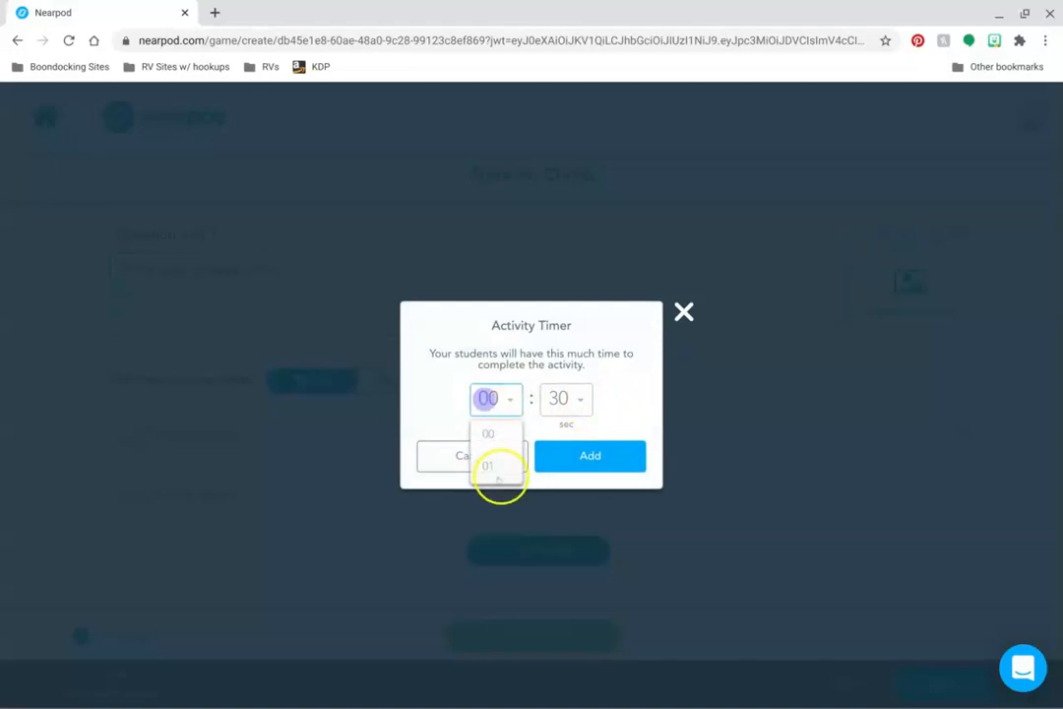
{"action": "left_click", "coordinate": [576, 398]}
{"action": "scroll", "coordinate": [569, 517], "scroll_direction": "down", "scroll_amount": 3}
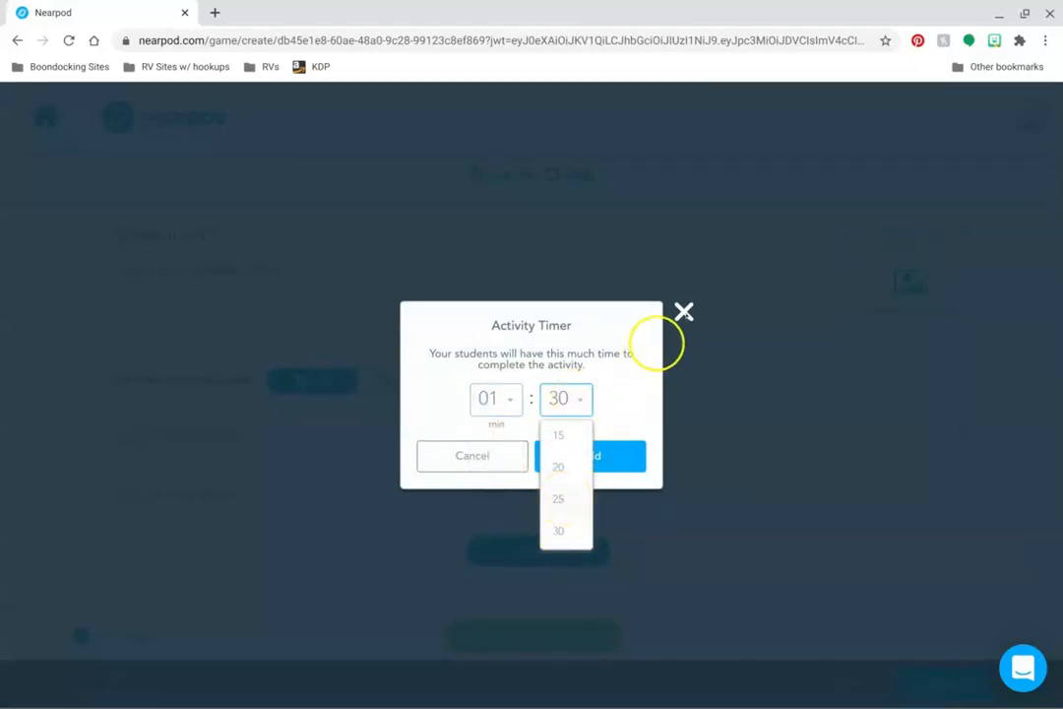
{"action": "left_click", "coordinate": [682, 313]}
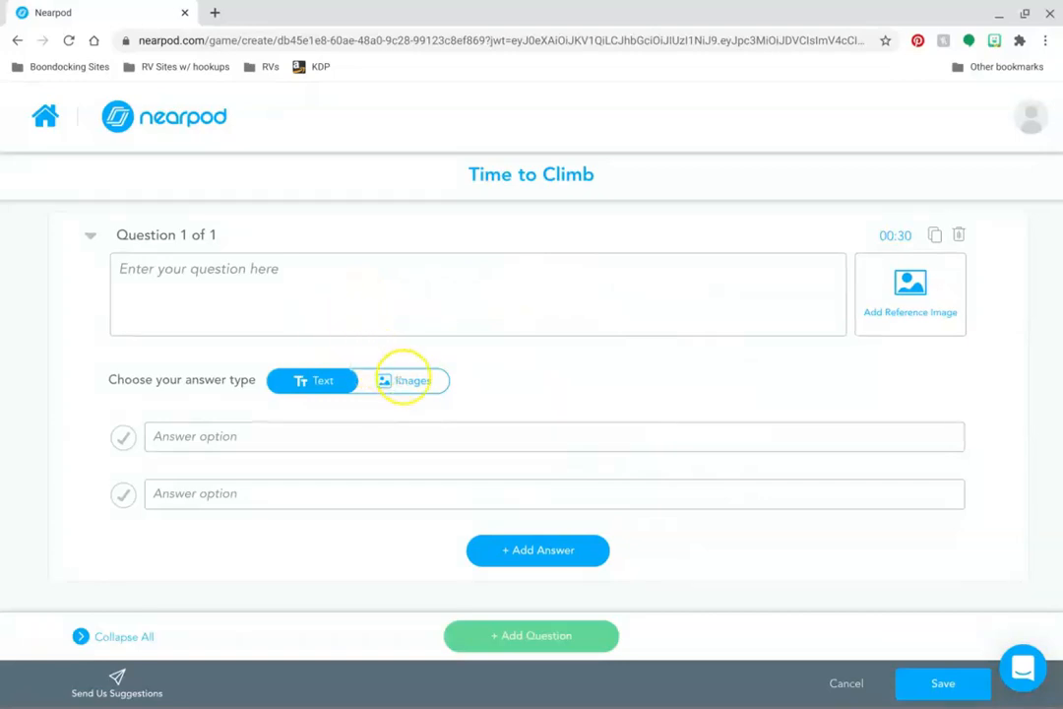
Switch the Time to Climb answer type to Images and back to Text, and cancel the activity
{"action": "left_click", "coordinate": [403, 380]}
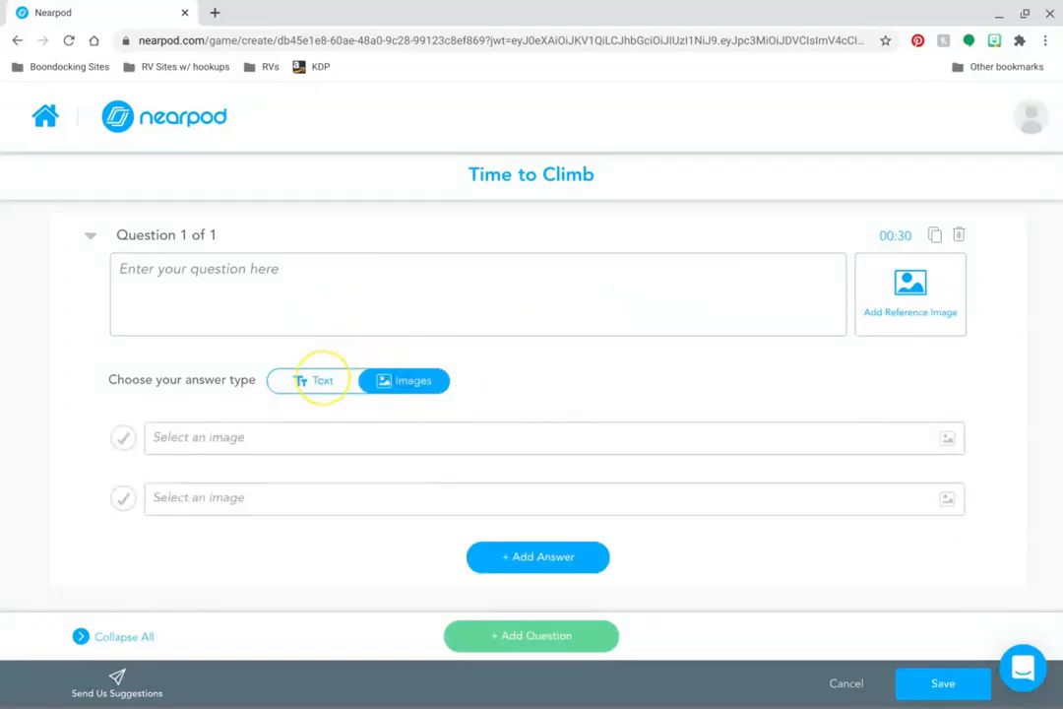
{"action": "left_click", "coordinate": [322, 380]}
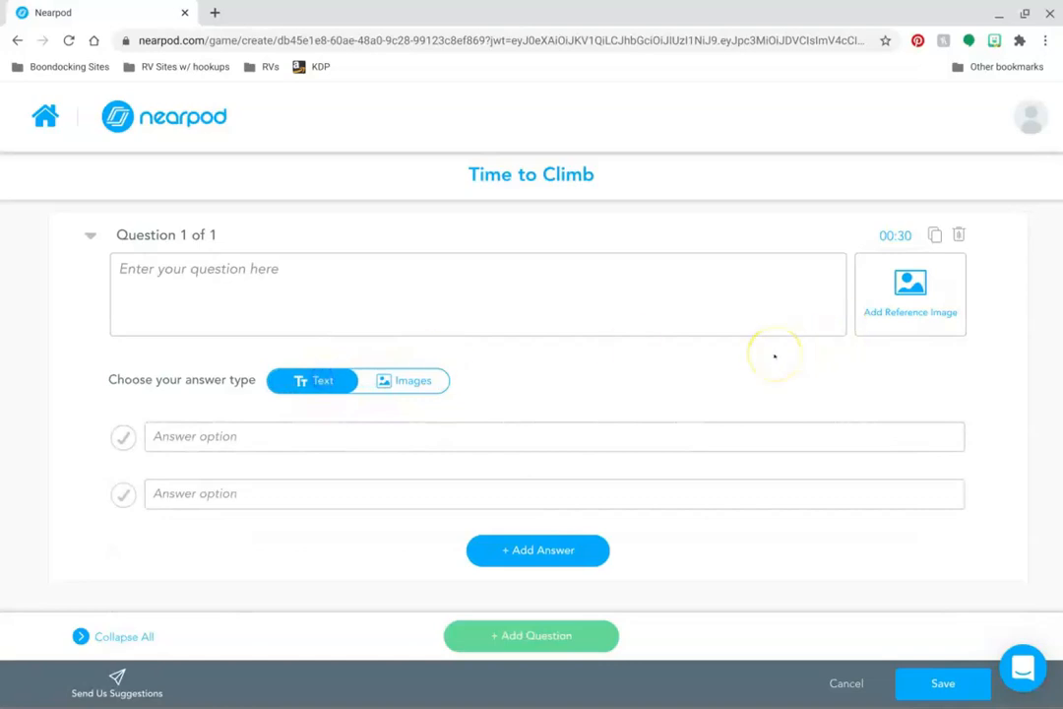
{"action": "left_click", "coordinate": [847, 681]}
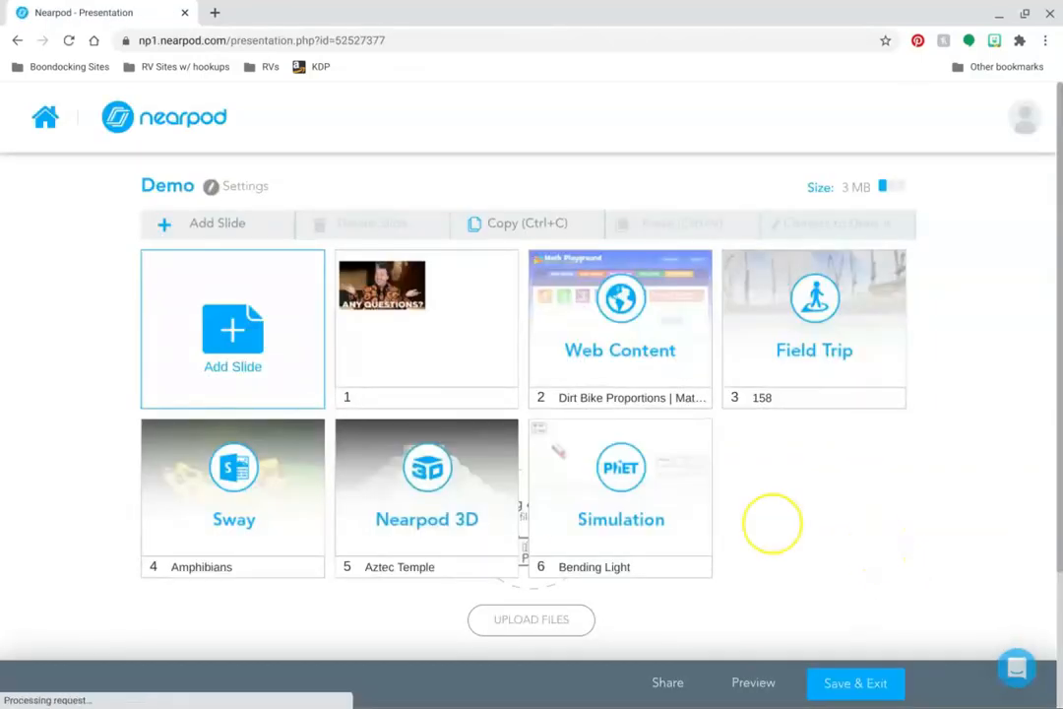
Start a Quiz activity and mark the second answer option of the first question as correct
{"action": "left_click", "coordinate": [232, 366]}
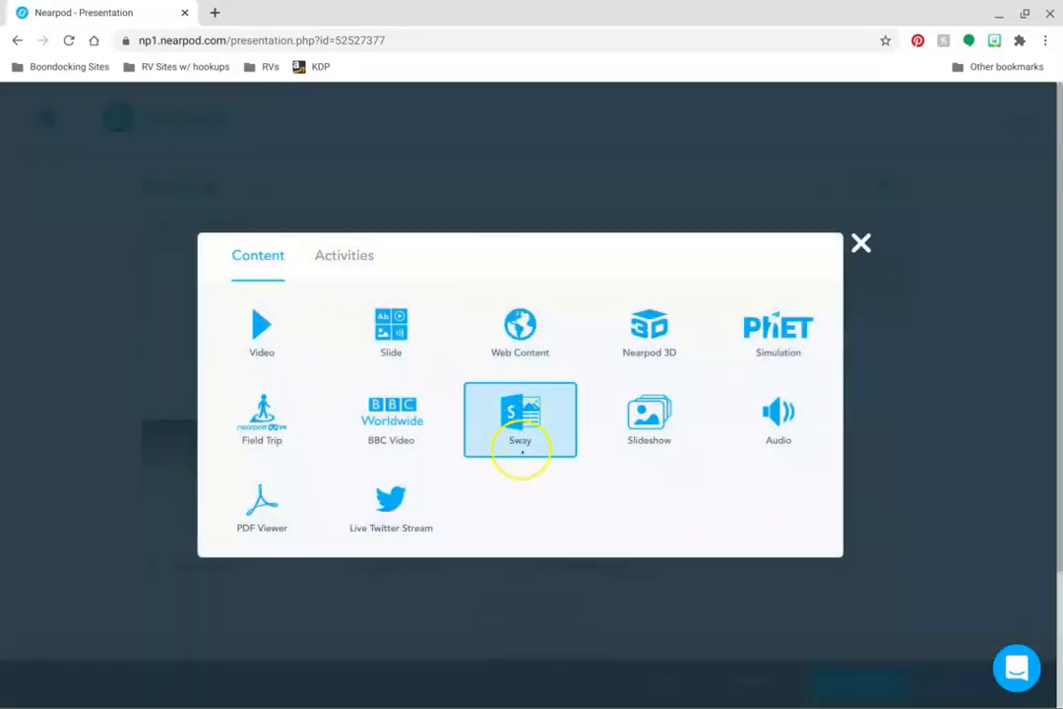
{"action": "left_click", "coordinate": [351, 258]}
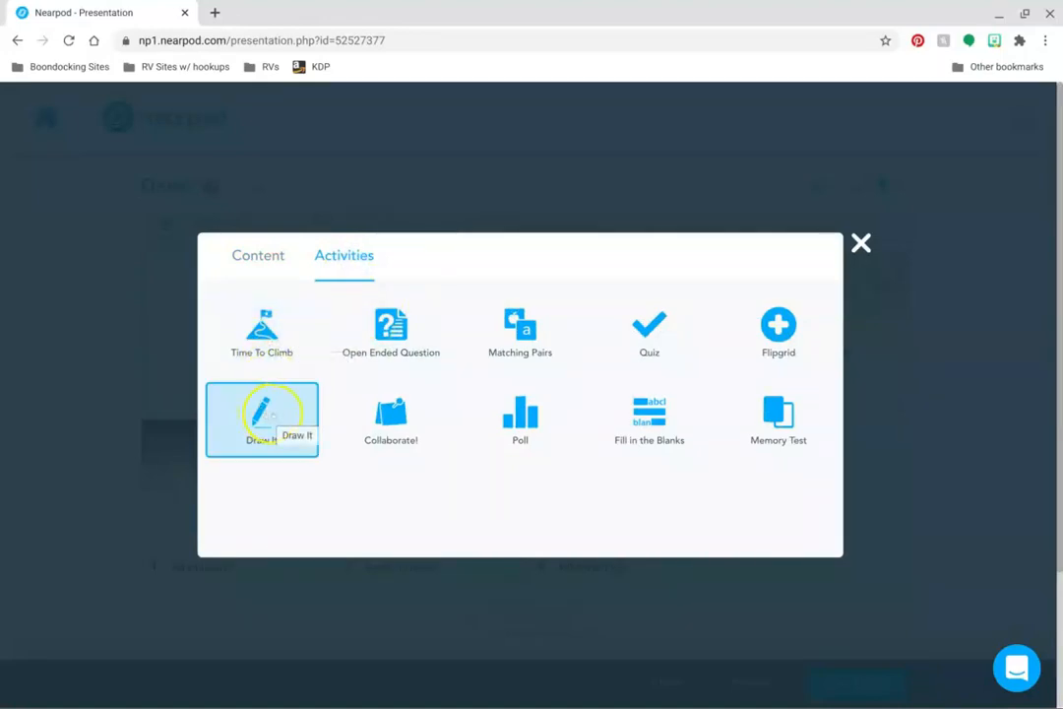
{"action": "left_click", "coordinate": [649, 320]}
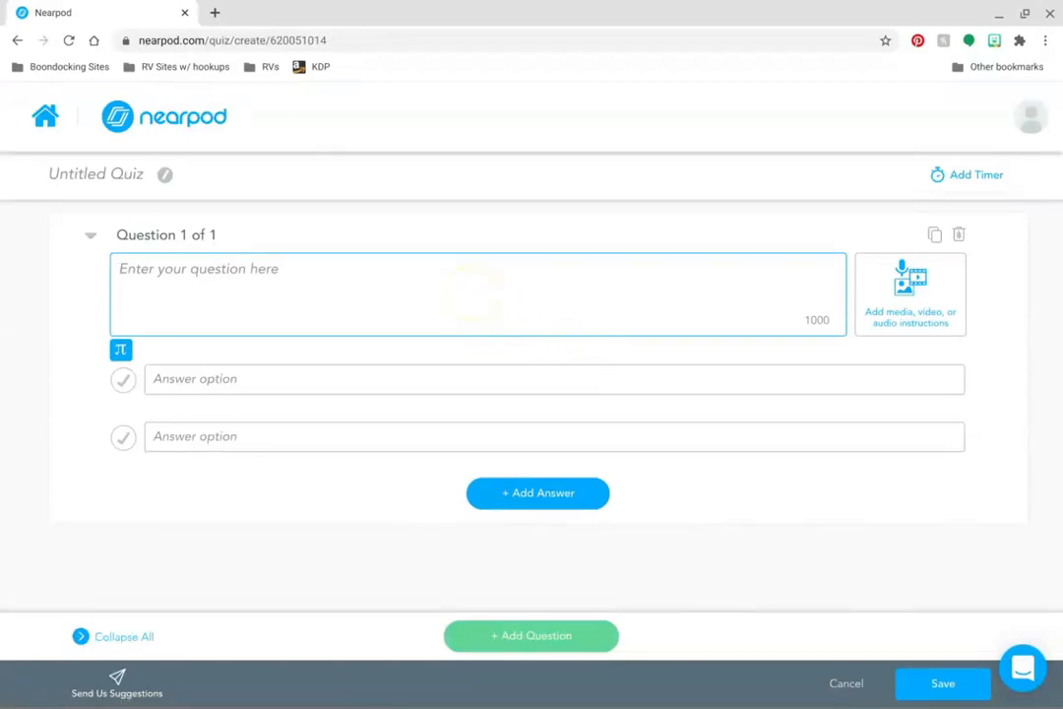
{"action": "left_click", "coordinate": [122, 438]}
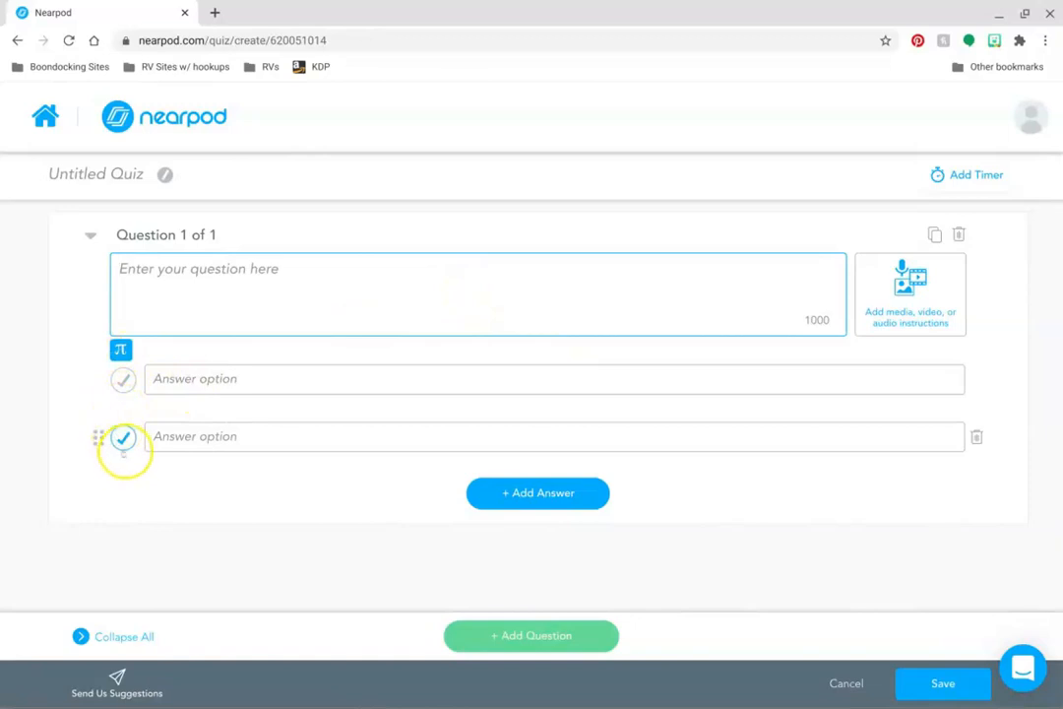
{"action": "left_click", "coordinate": [121, 379]}
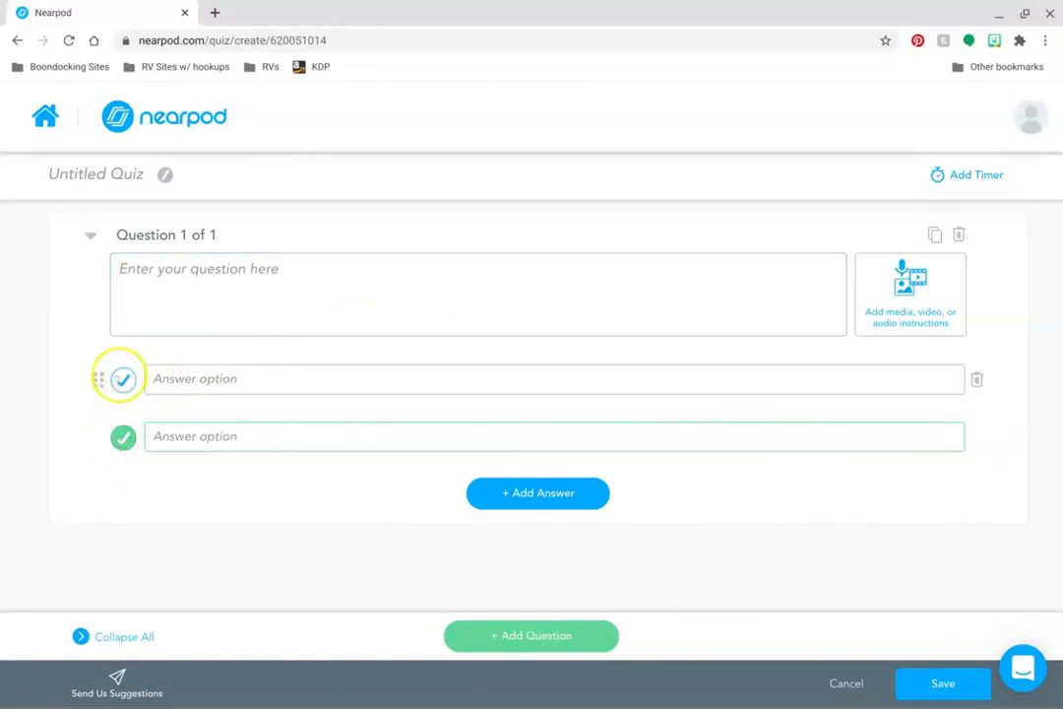
{"action": "left_click", "coordinate": [121, 379]}
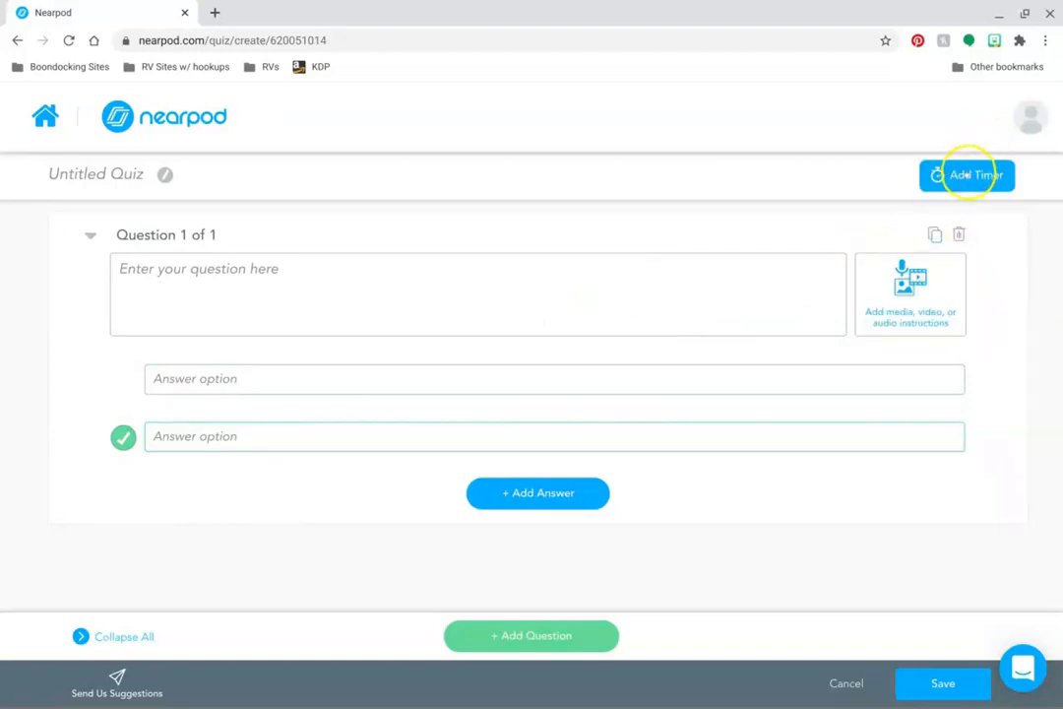
View the quiz's activity timer options without adding a timer, and add a second blank question
{"action": "left_click", "coordinate": [965, 174]}
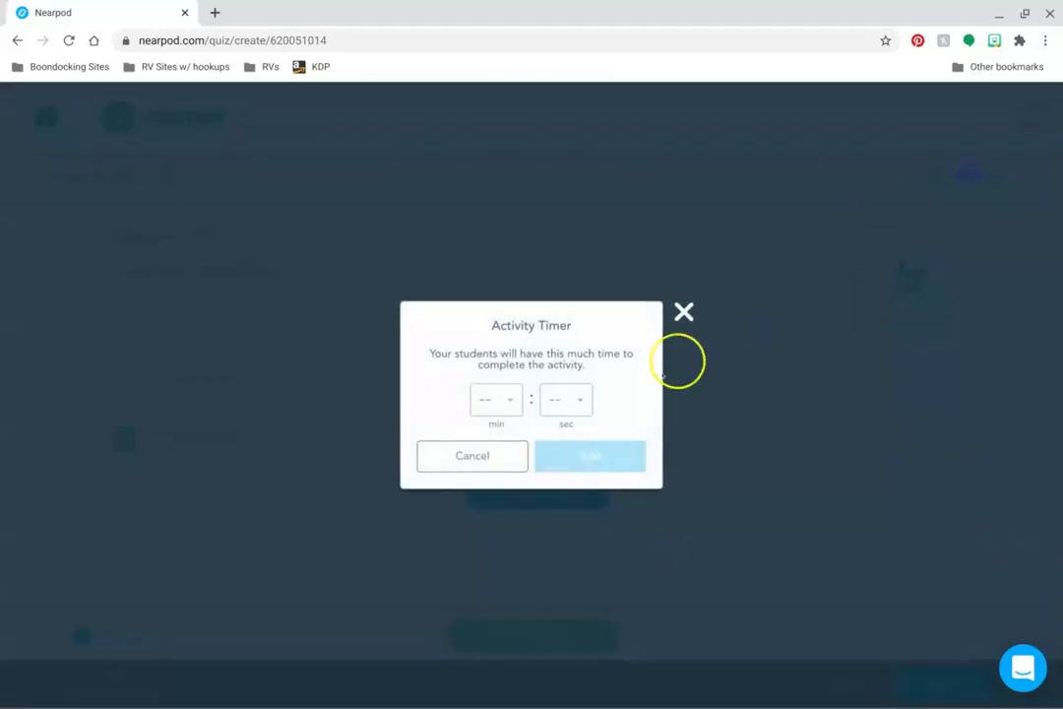
{"action": "left_click", "coordinate": [683, 315]}
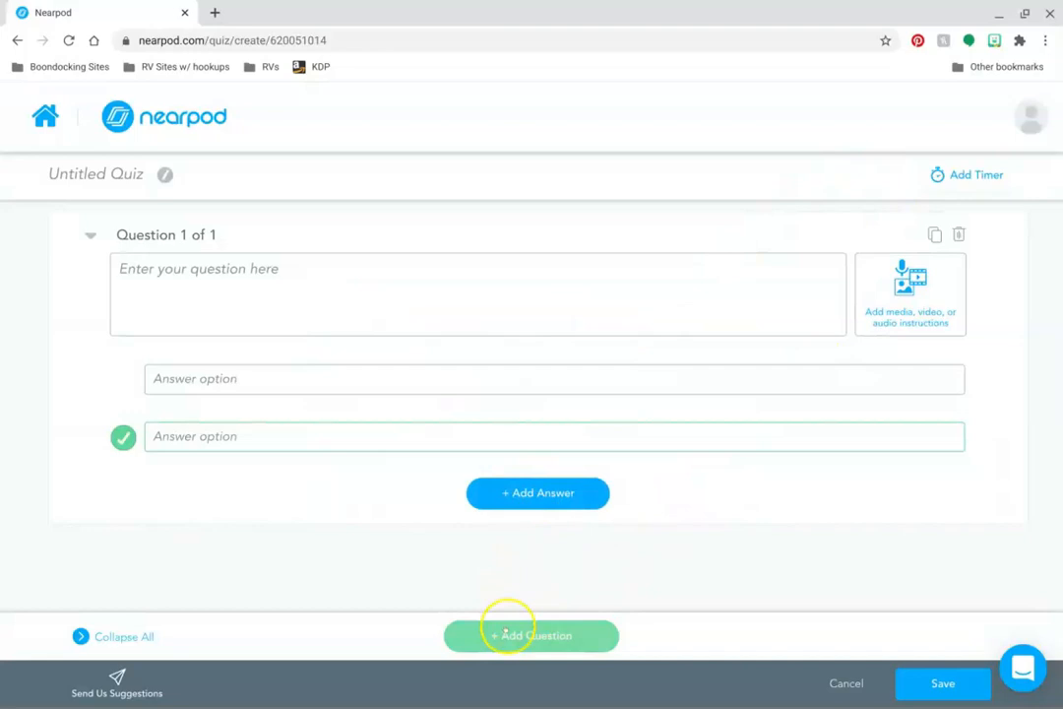
{"action": "left_click", "coordinate": [506, 635]}
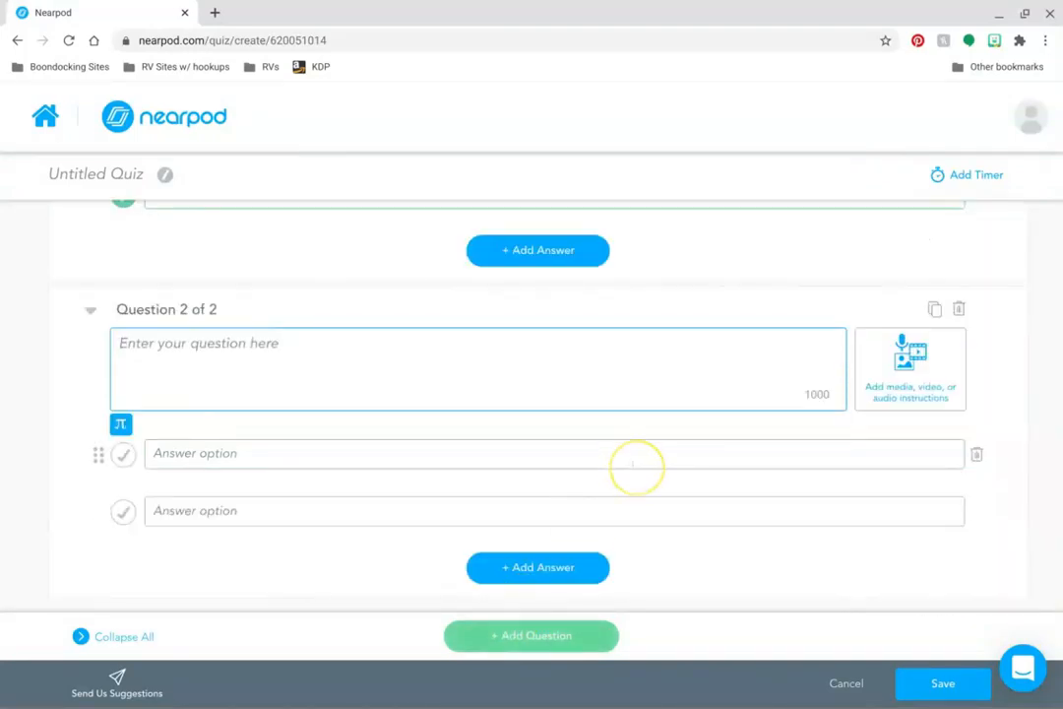
{"action": "scroll", "coordinate": [635, 465], "scroll_direction": "up", "scroll_amount": 3}
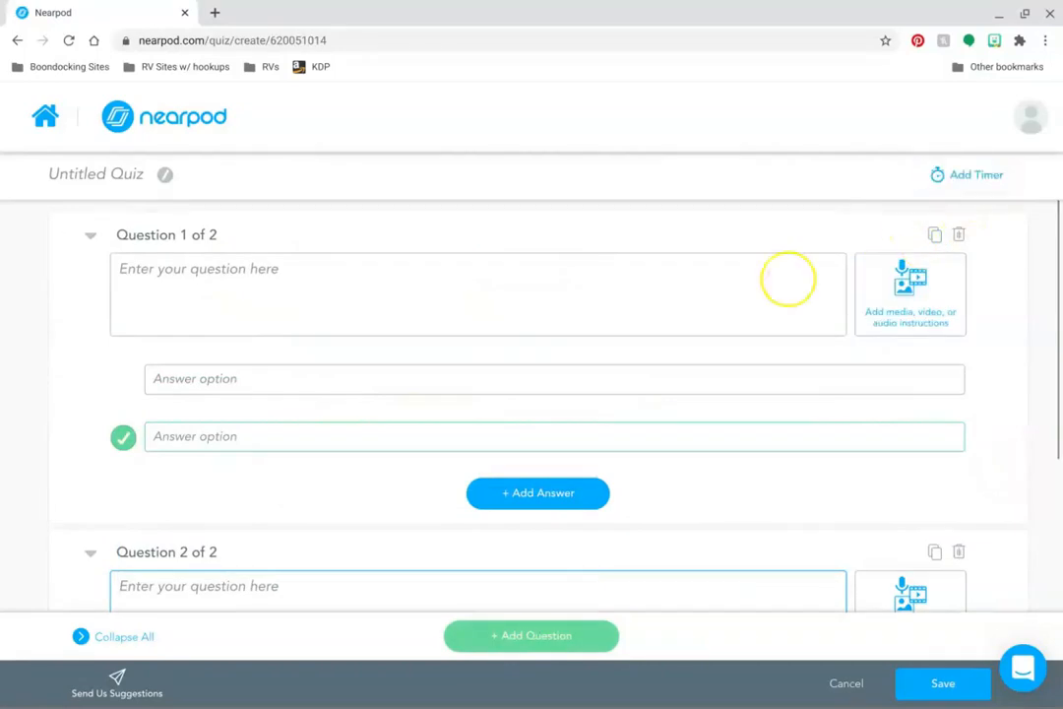
{"action": "scroll", "coordinate": [762, 258], "scroll_direction": "down", "scroll_amount": 2}
{"action": "scroll", "coordinate": [762, 258], "scroll_direction": "up", "scroll_amount": 2}
{"action": "scroll", "coordinate": [762, 258], "scroll_direction": "down", "scroll_amount": 1}
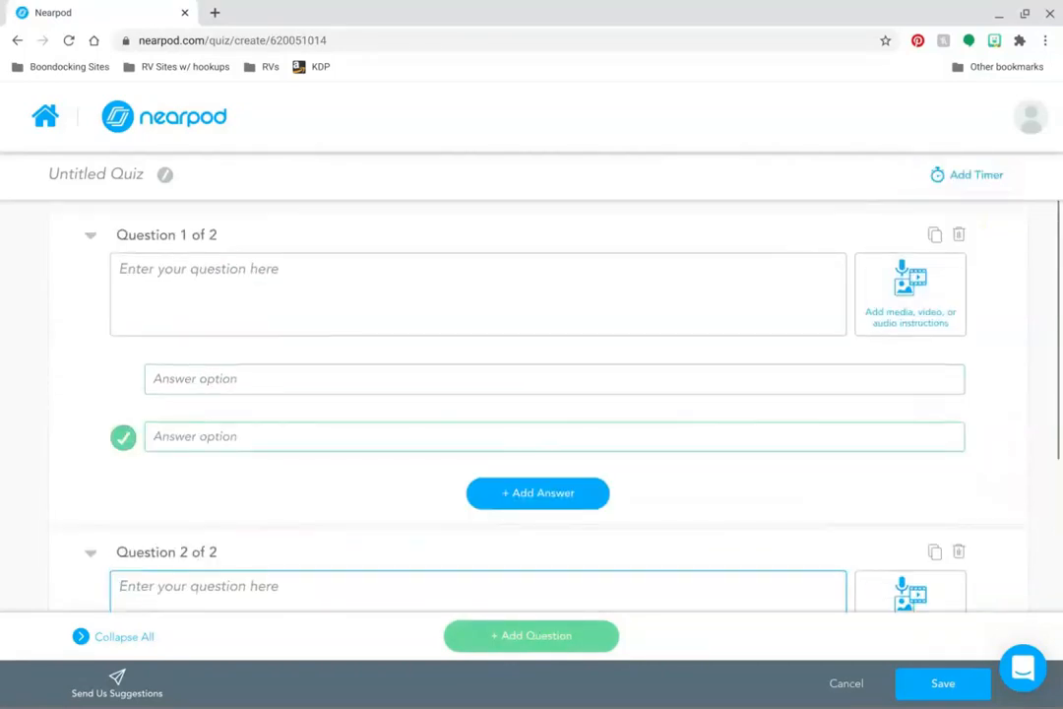
{"action": "scroll", "coordinate": [656, 552], "scroll_direction": "down", "scroll_amount": 1}
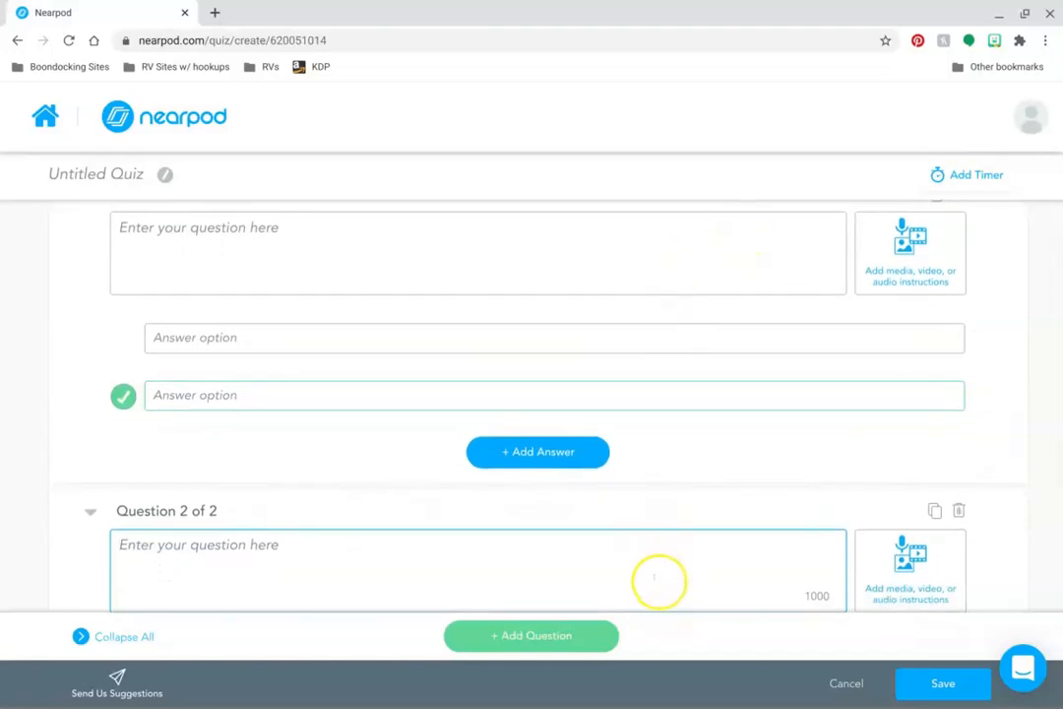
{"action": "scroll", "coordinate": [657, 579], "scroll_direction": "down", "scroll_amount": 1}
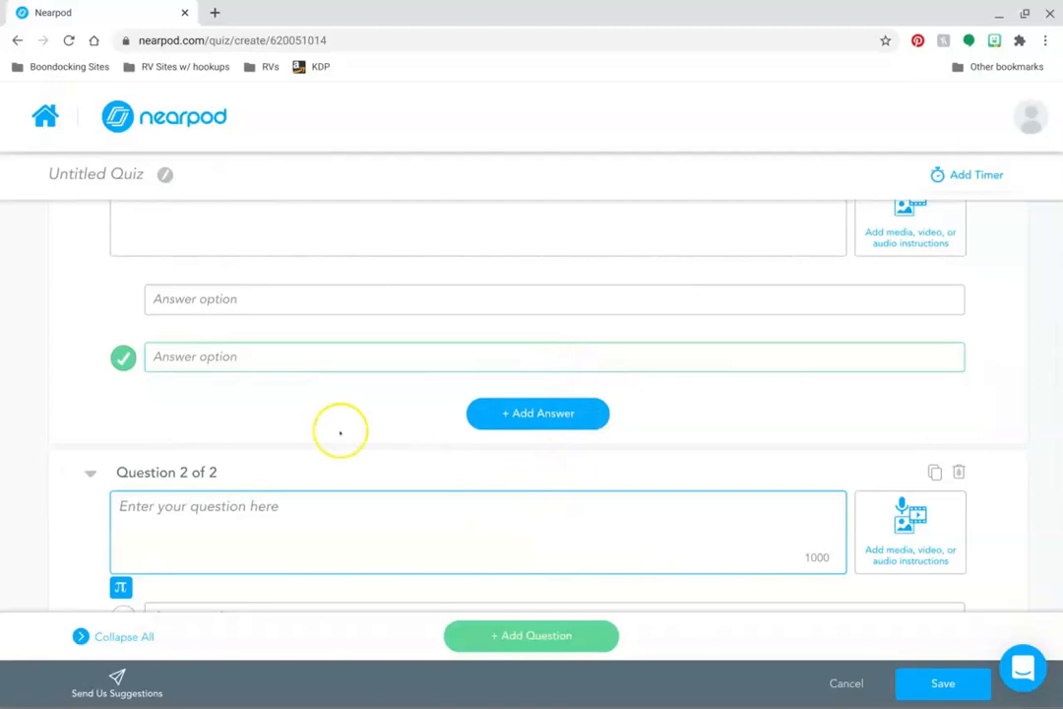
{"action": "scroll", "coordinate": [164, 475], "scroll_direction": "down", "scroll_amount": 4}
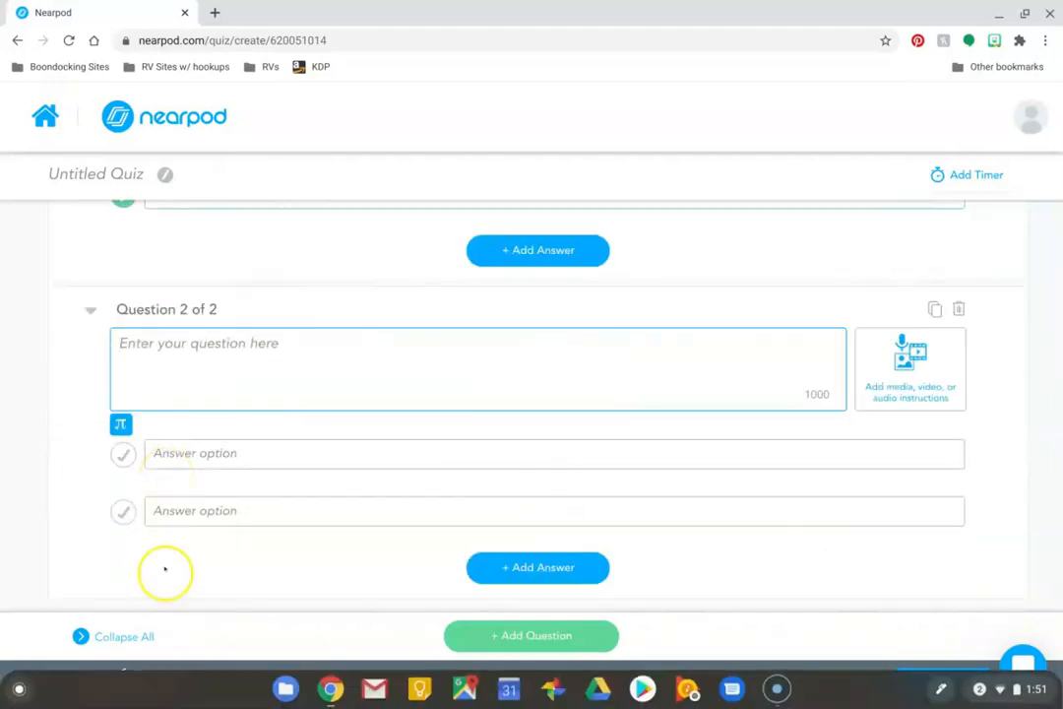
{"action": "scroll", "coordinate": [165, 562], "scroll_direction": "up", "scroll_amount": 6}
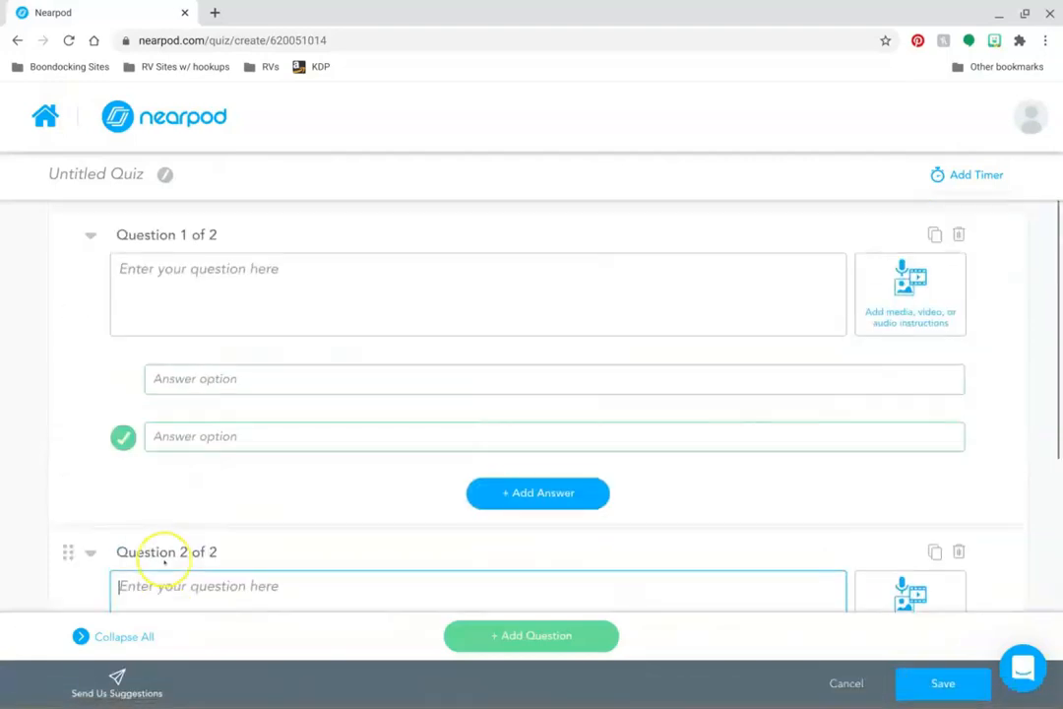
Cancel the untitled quiz and discard its changes to return to the lesson's slides
{"action": "left_click", "coordinate": [846, 683]}
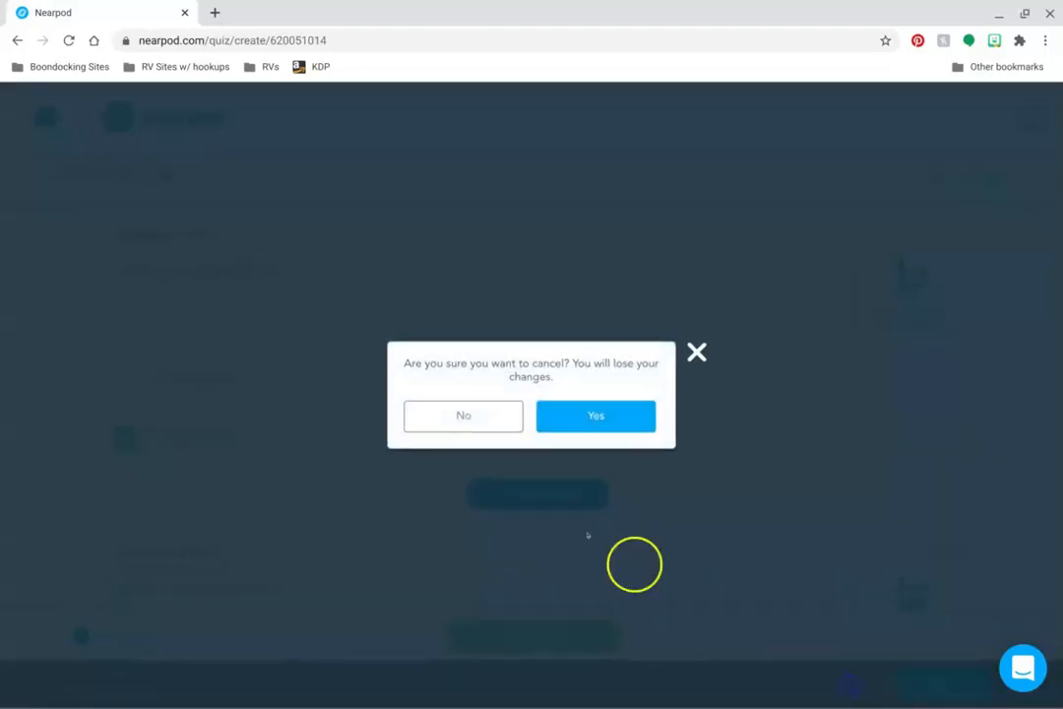
{"action": "left_click", "coordinate": [463, 415]}
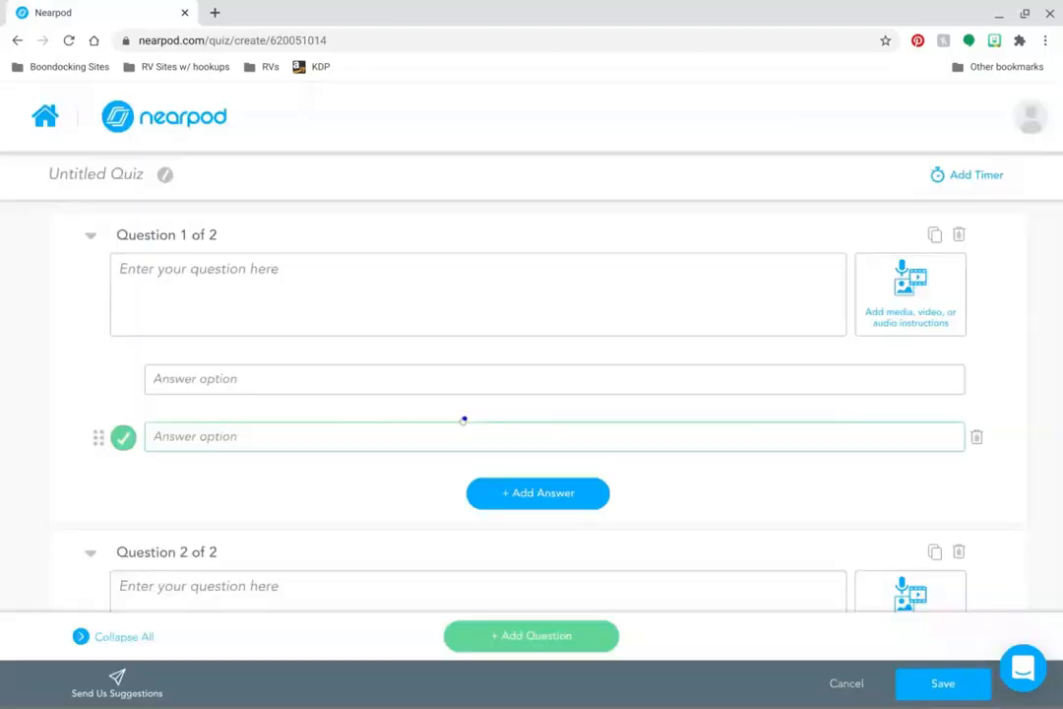
{"action": "left_click", "coordinate": [846, 684]}
{"action": "left_click", "coordinate": [608, 417]}
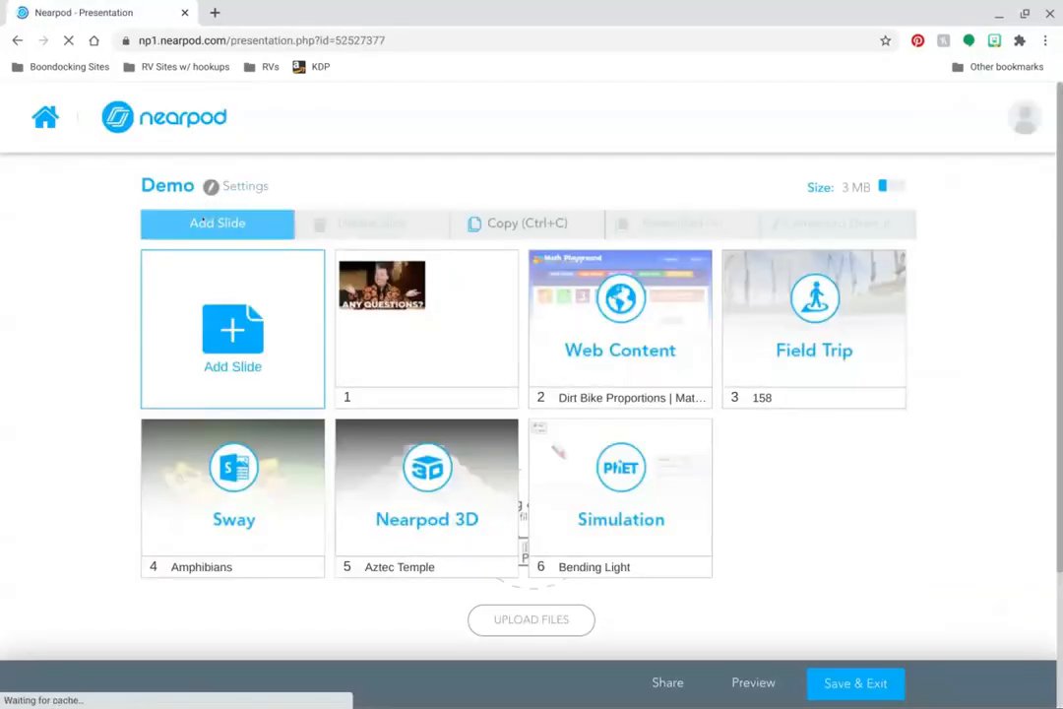
Start a new Fill in the Blanks activity and choose the orange text style with black script lettering
{"action": "left_click", "coordinate": [200, 222]}
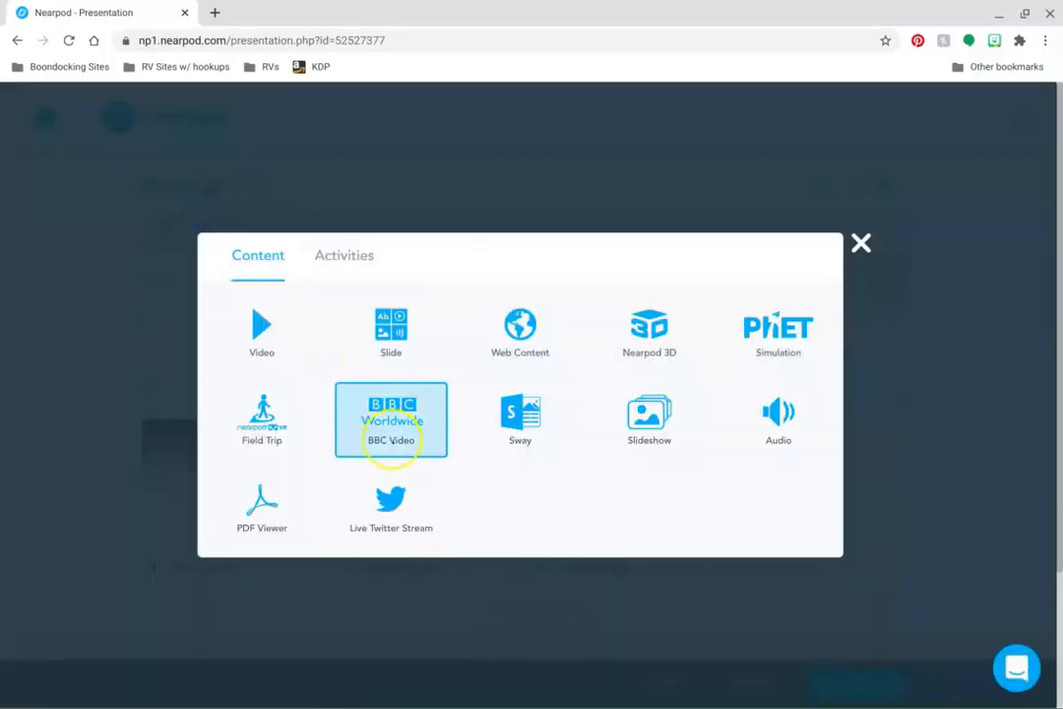
{"action": "left_click", "coordinate": [328, 257]}
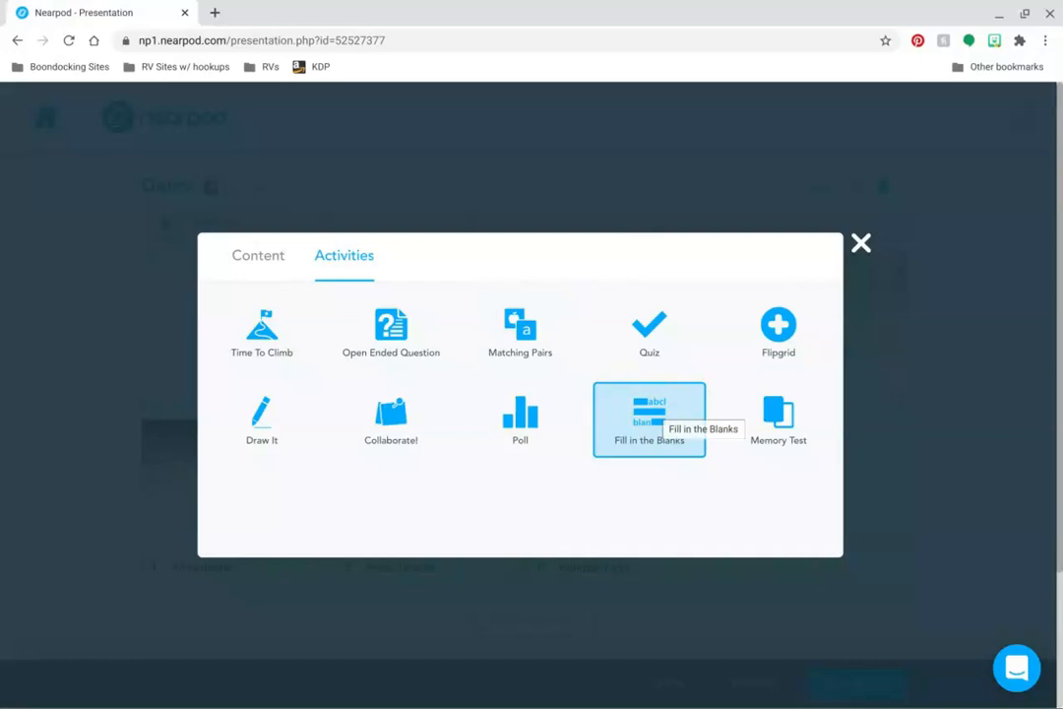
{"action": "left_click", "coordinate": [653, 410]}
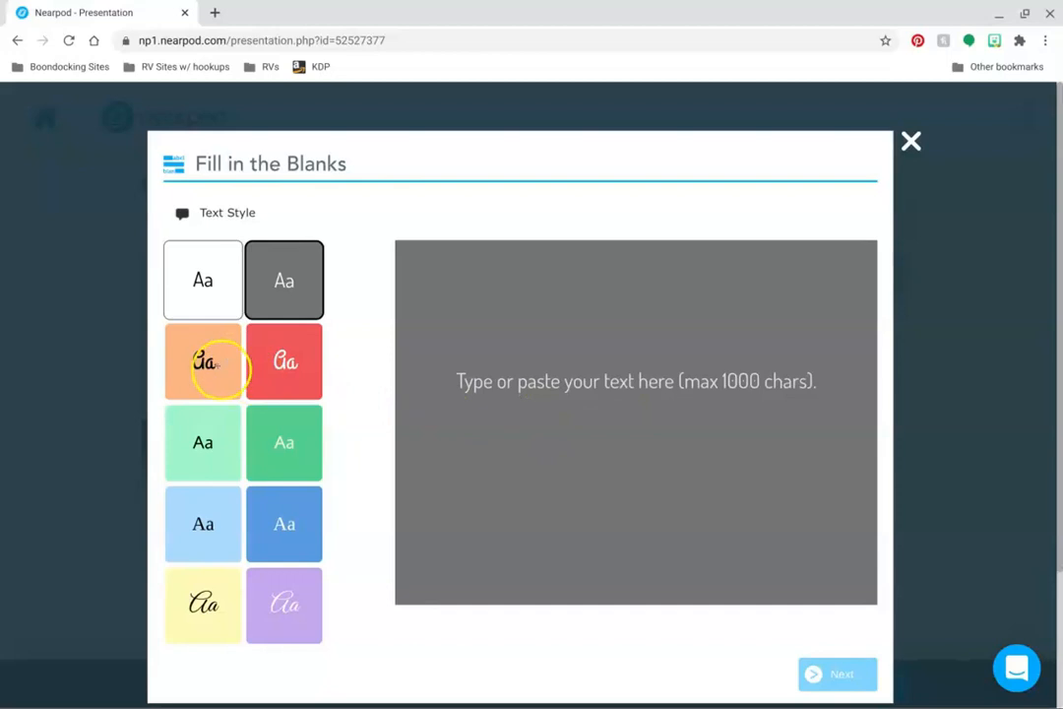
{"action": "left_click", "coordinate": [219, 365]}
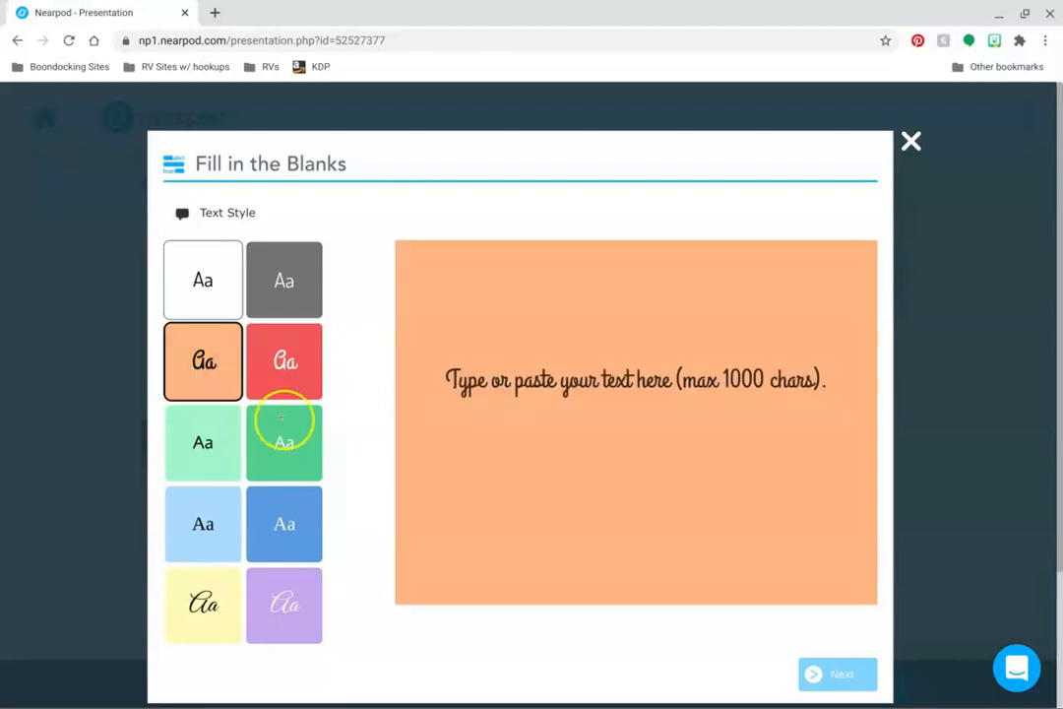
{"action": "left_click", "coordinate": [282, 418]}
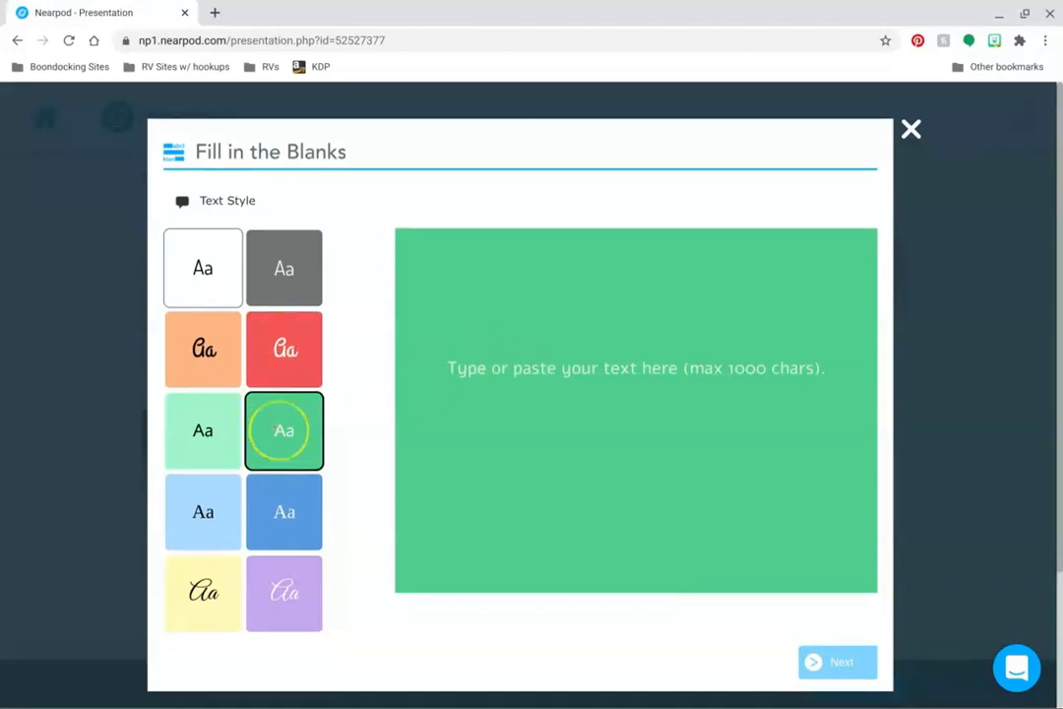
{"action": "scroll", "coordinate": [284, 433], "scroll_direction": "down", "scroll_amount": 2}
{"action": "scroll", "coordinate": [283, 433], "scroll_direction": "up", "scroll_amount": 1}
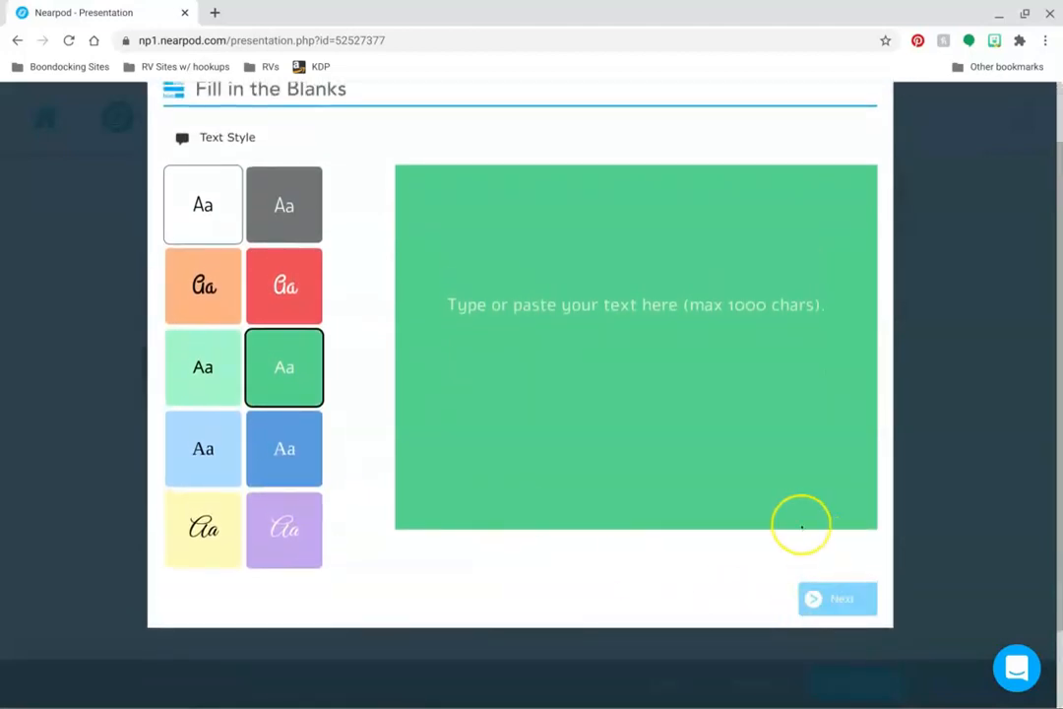
{"action": "left_click", "coordinate": [226, 298]}
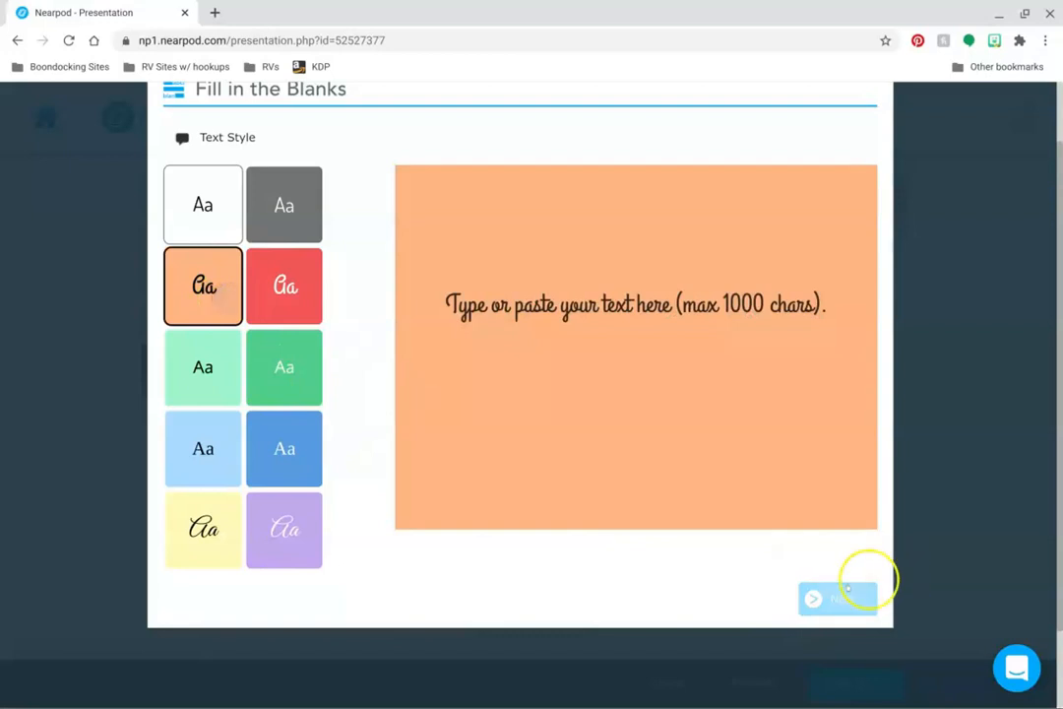
Enter the text "dem =o demo demo demo", make the last two "demo" words blanks, and finish the activity
{"action": "left_click", "coordinate": [569, 299]}
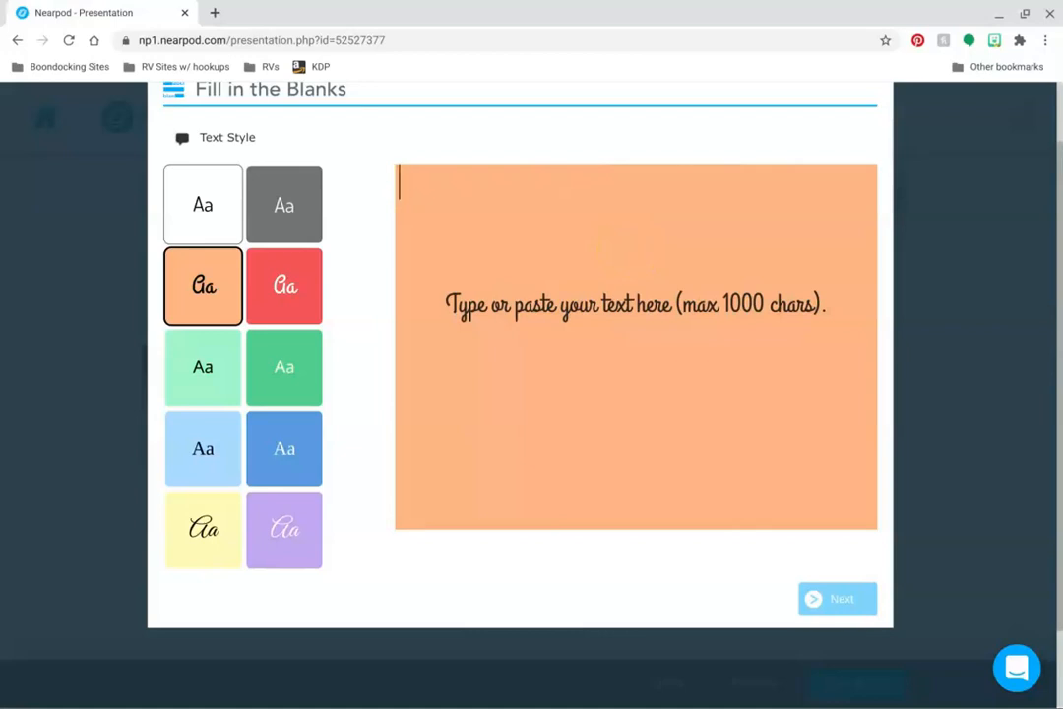
{"action": "type", "text": "dem =o demo demo demo"}
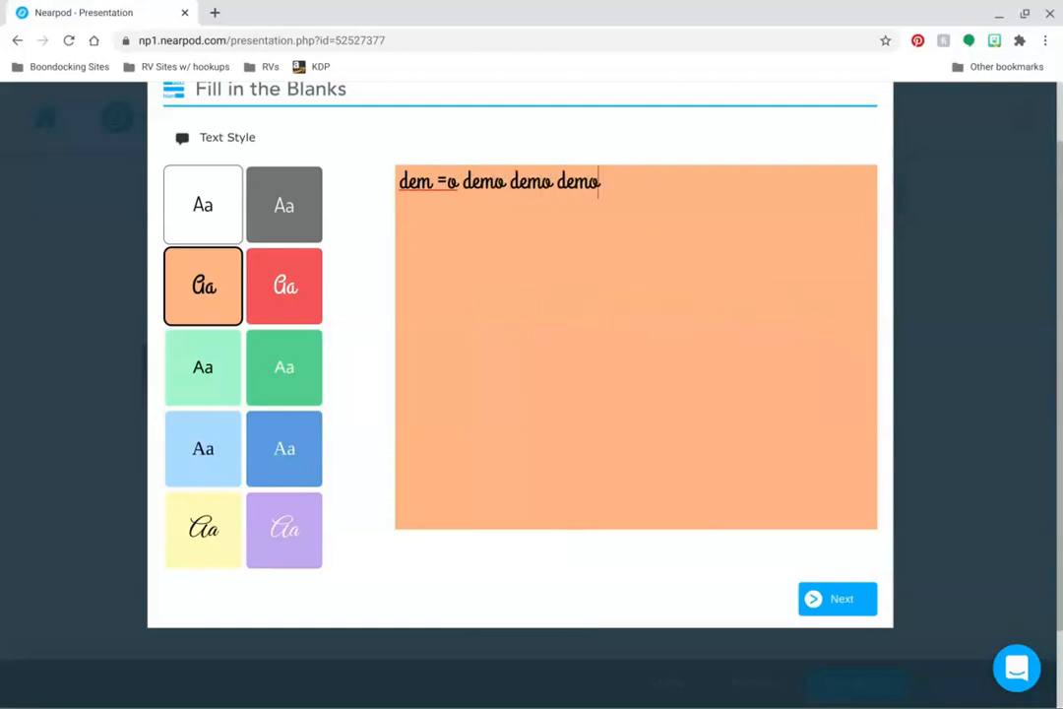
{"action": "left_click", "coordinate": [843, 594]}
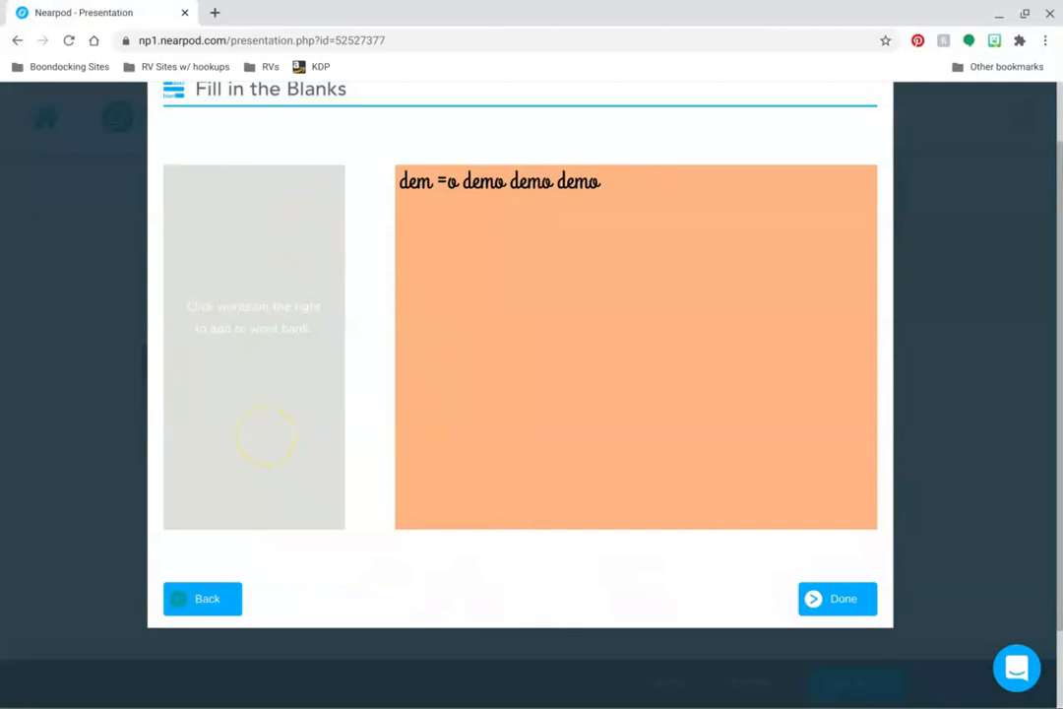
{"action": "left_click", "coordinate": [531, 181]}
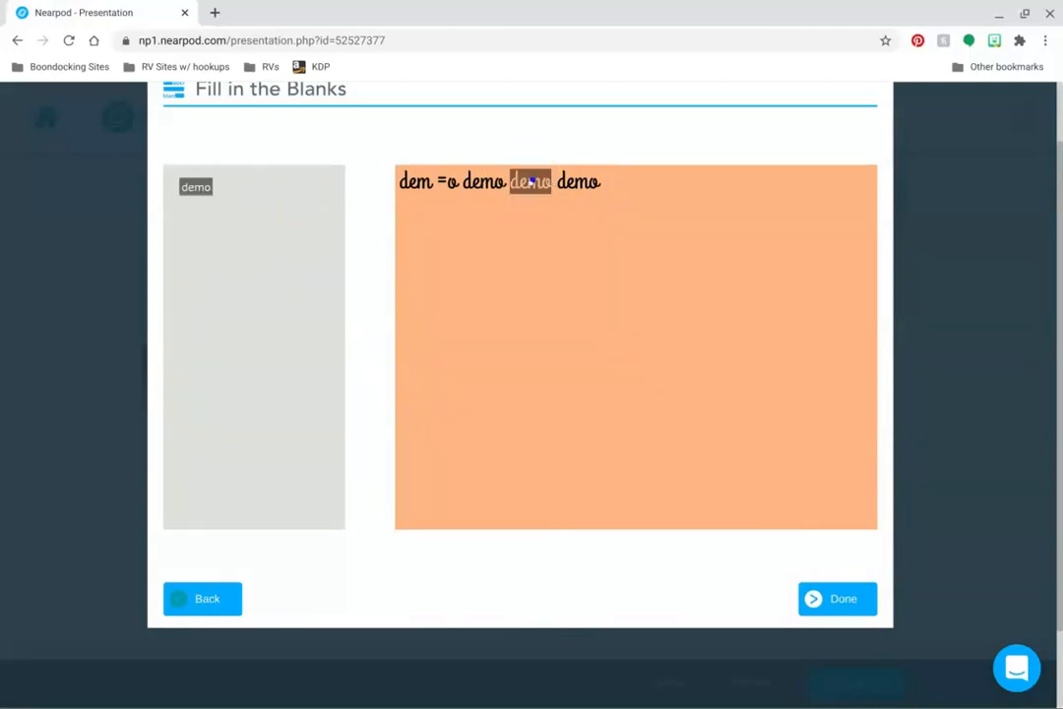
{"action": "left_click", "coordinate": [569, 180]}
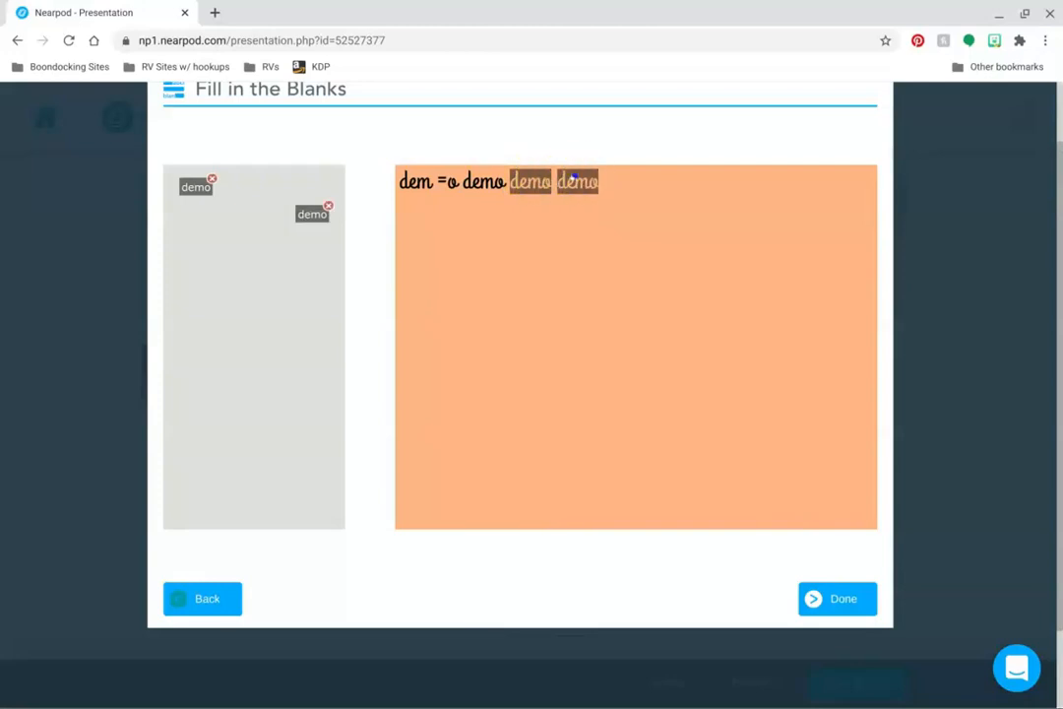
{"action": "left_click", "coordinate": [861, 593]}
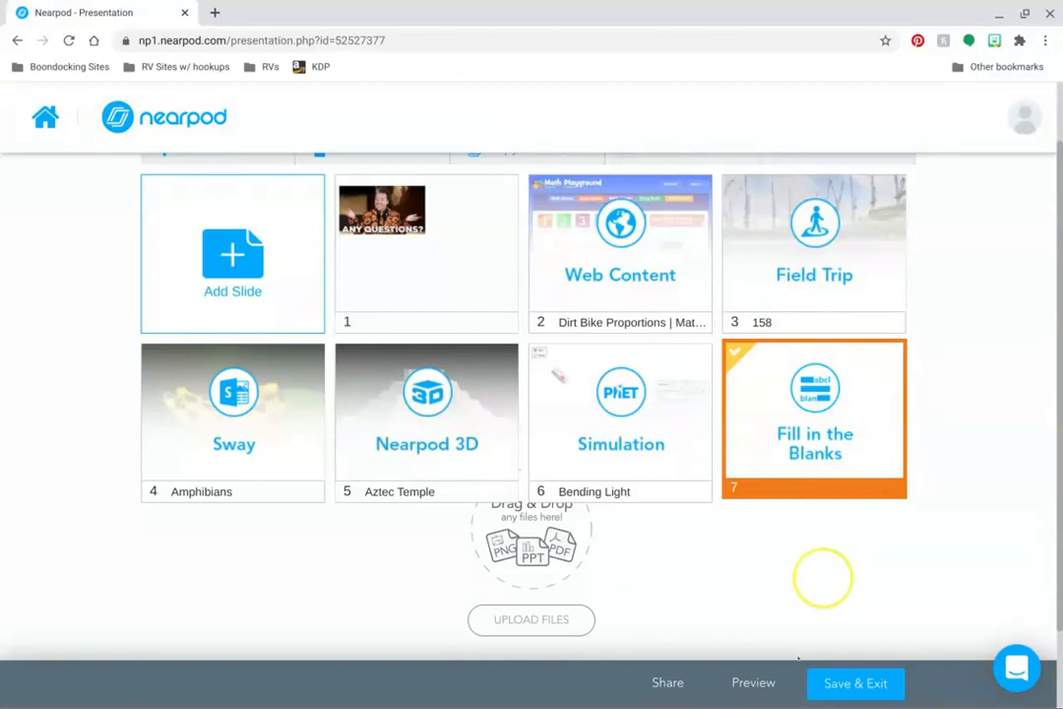
Preview the Fill in the Blanks slide as a student, place both "demo" words in the blanks, submit, and close the preview
{"action": "left_click", "coordinate": [765, 683]}
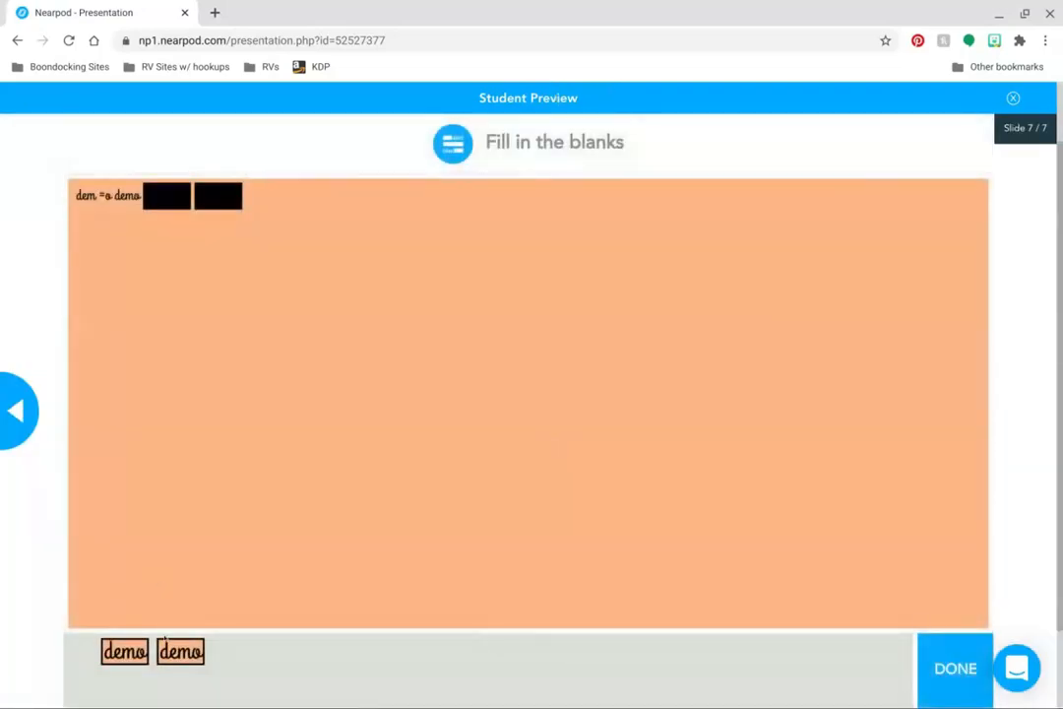
{"action": "left_click_drag", "start_coordinate": [180, 651], "coordinate": [167, 195]}
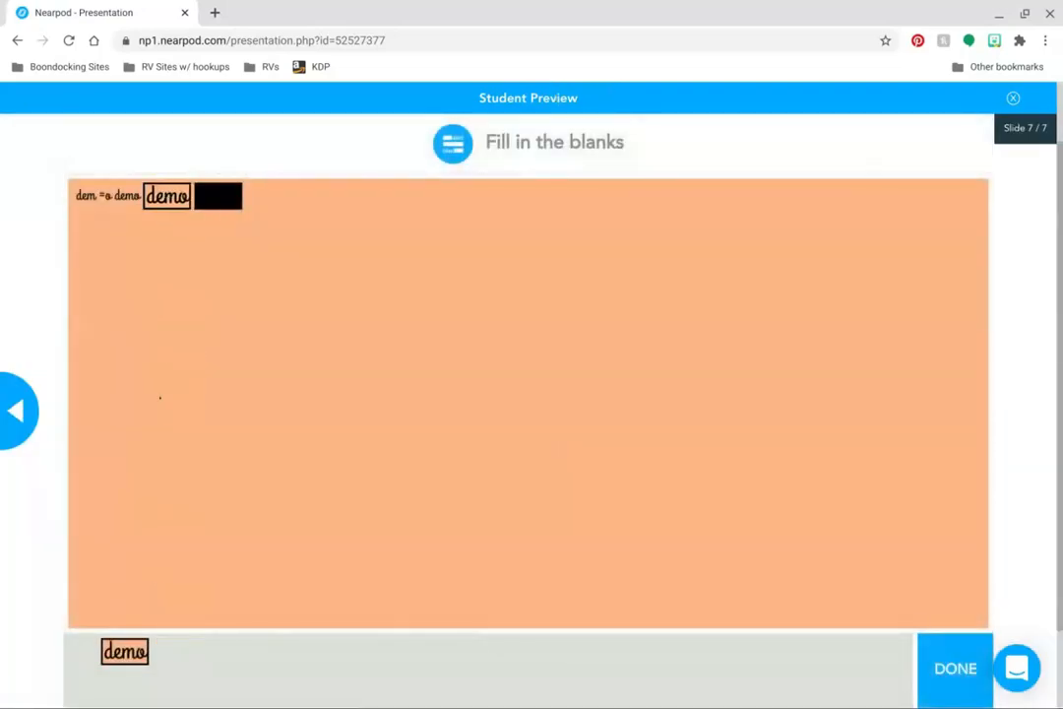
{"action": "left_click_drag", "start_coordinate": [124, 650], "coordinate": [218, 195]}
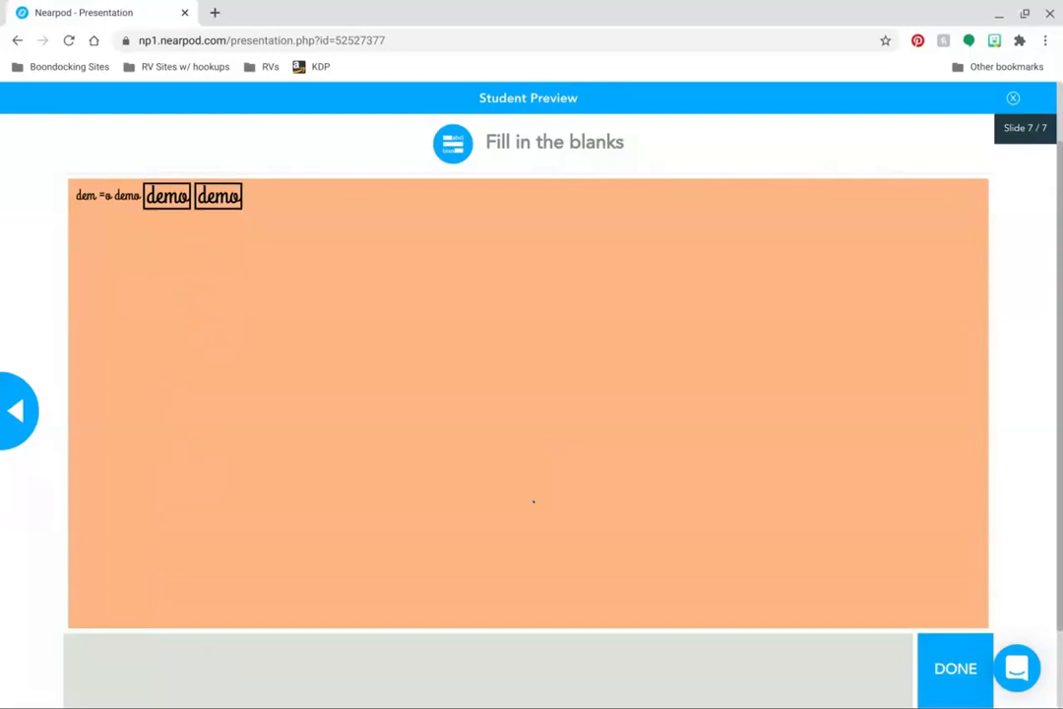
{"action": "left_click", "coordinate": [925, 667]}
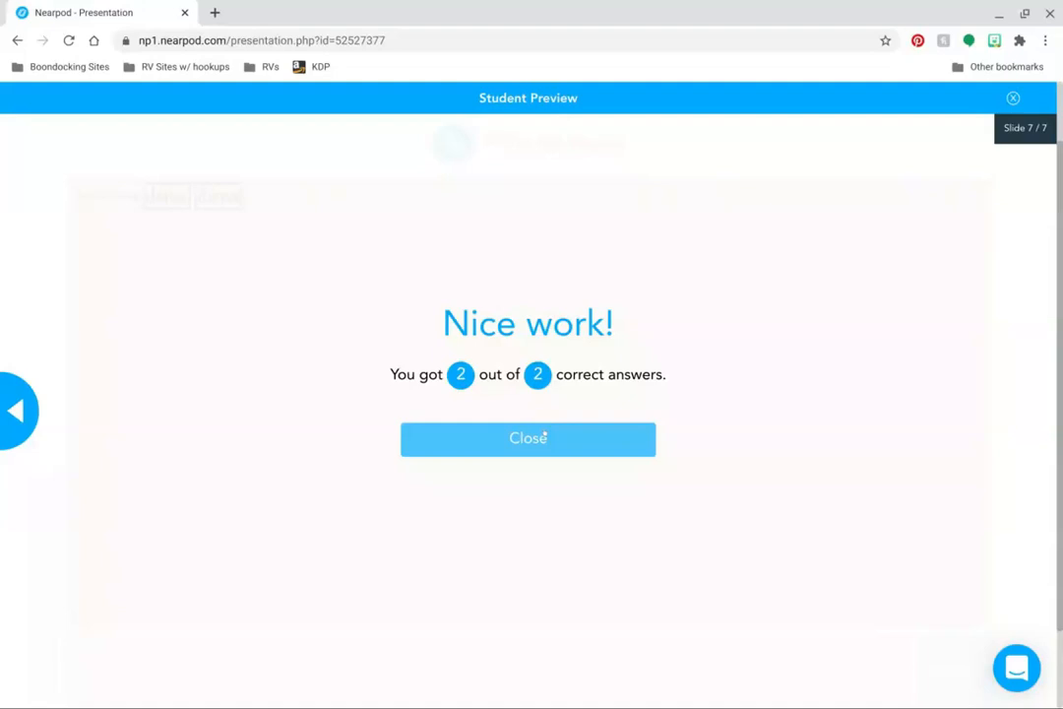
{"action": "left_click", "coordinate": [544, 434]}
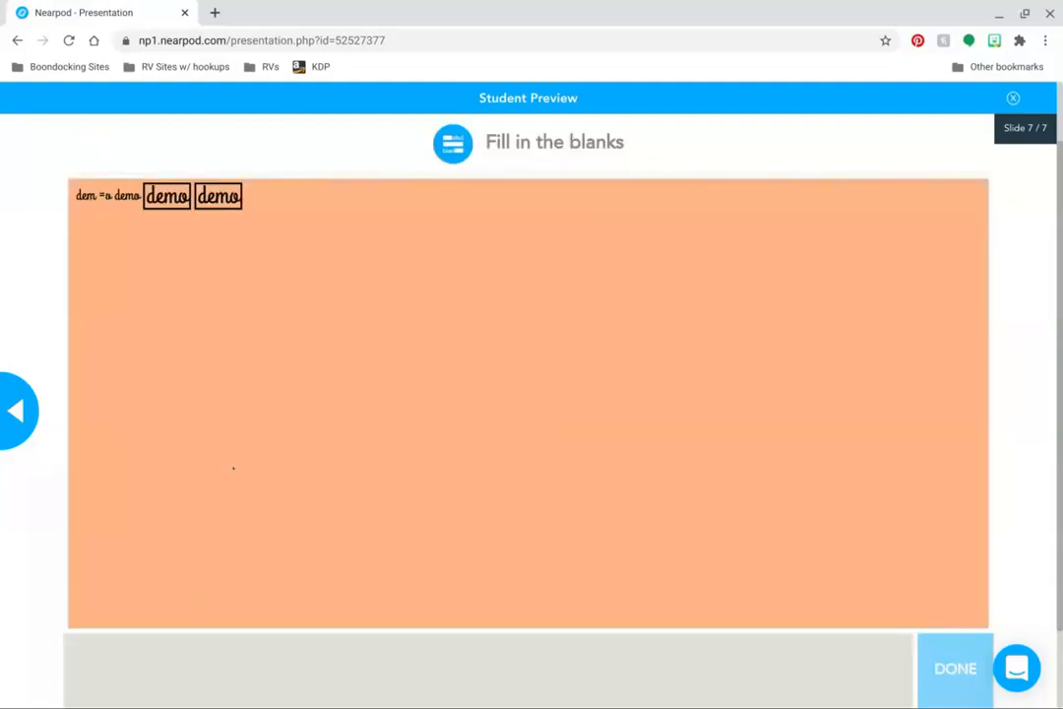
{"action": "left_click", "coordinate": [1013, 99]}
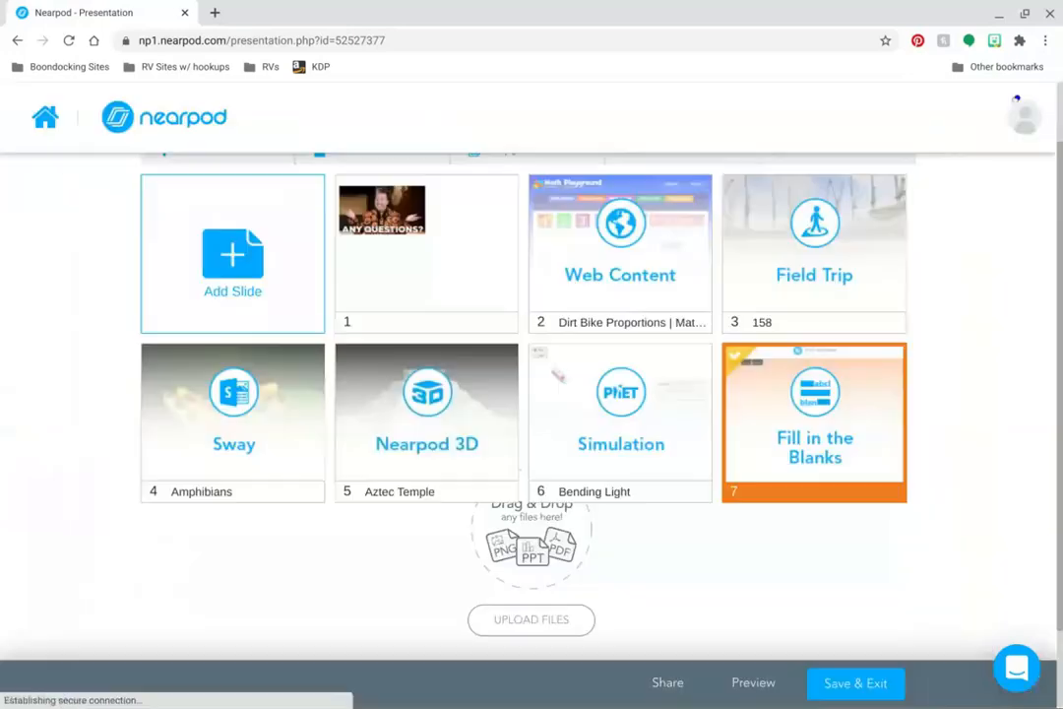
View the activity types available for a new slide and close the list without adding one
{"action": "left_click", "coordinate": [191, 223]}
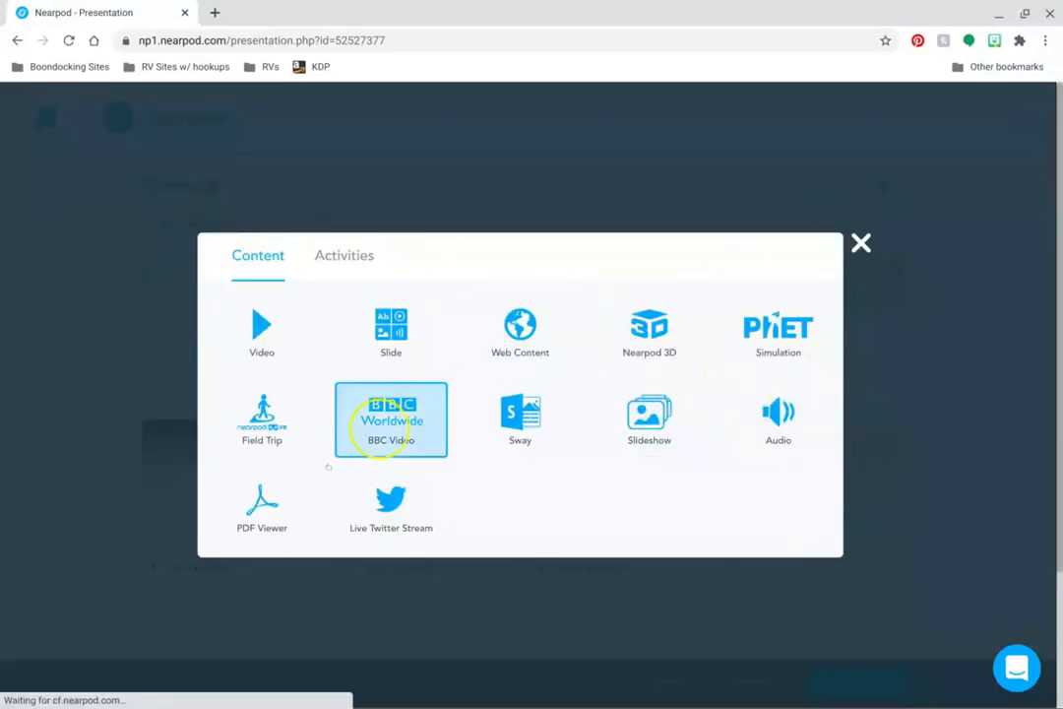
{"action": "left_click", "coordinate": [371, 243]}
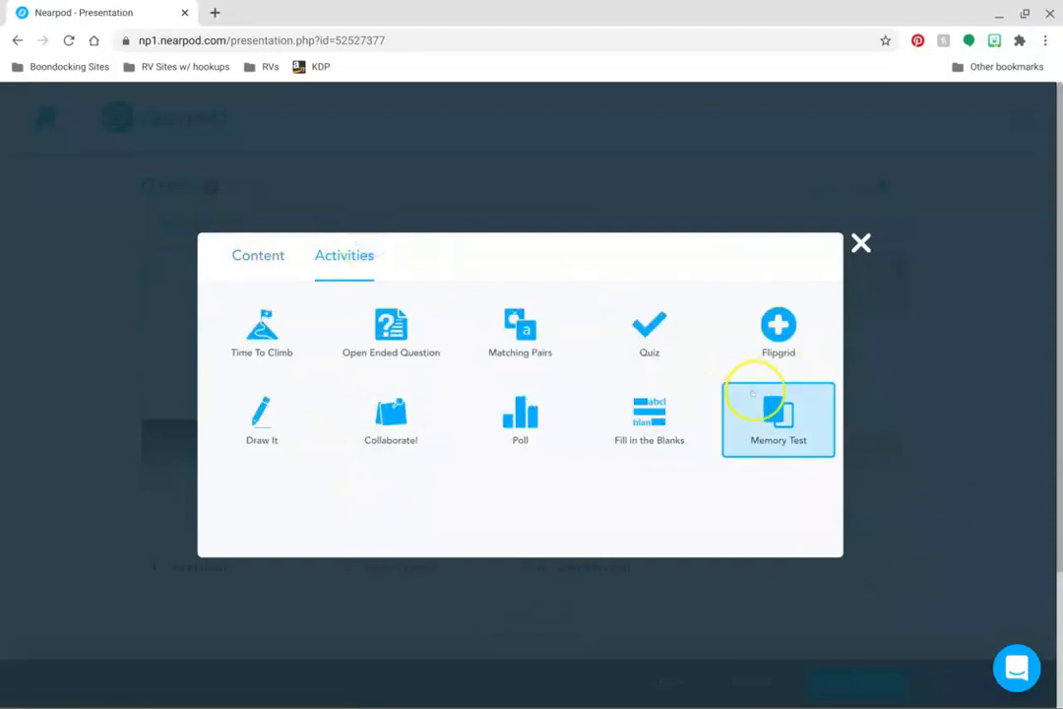
{"action": "left_click", "coordinate": [860, 242]}
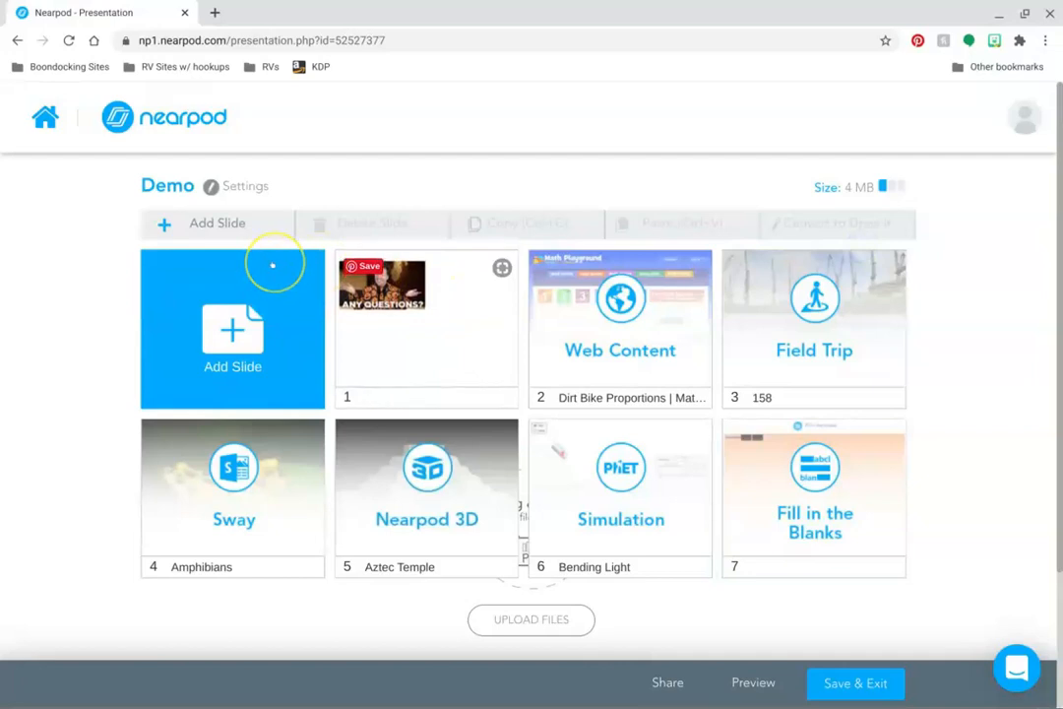
Return to My Library and create a new lesson in Google Slides, continuing with the first listed Google account
{"action": "left_click", "coordinate": [43, 116]}
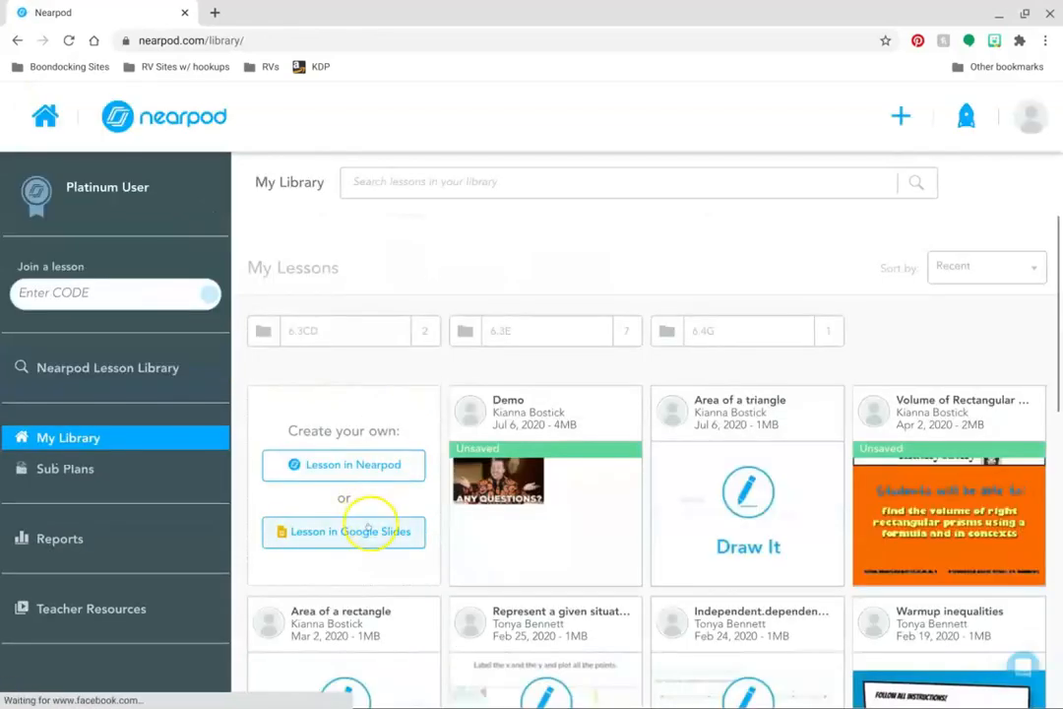
{"action": "left_click", "coordinate": [368, 528]}
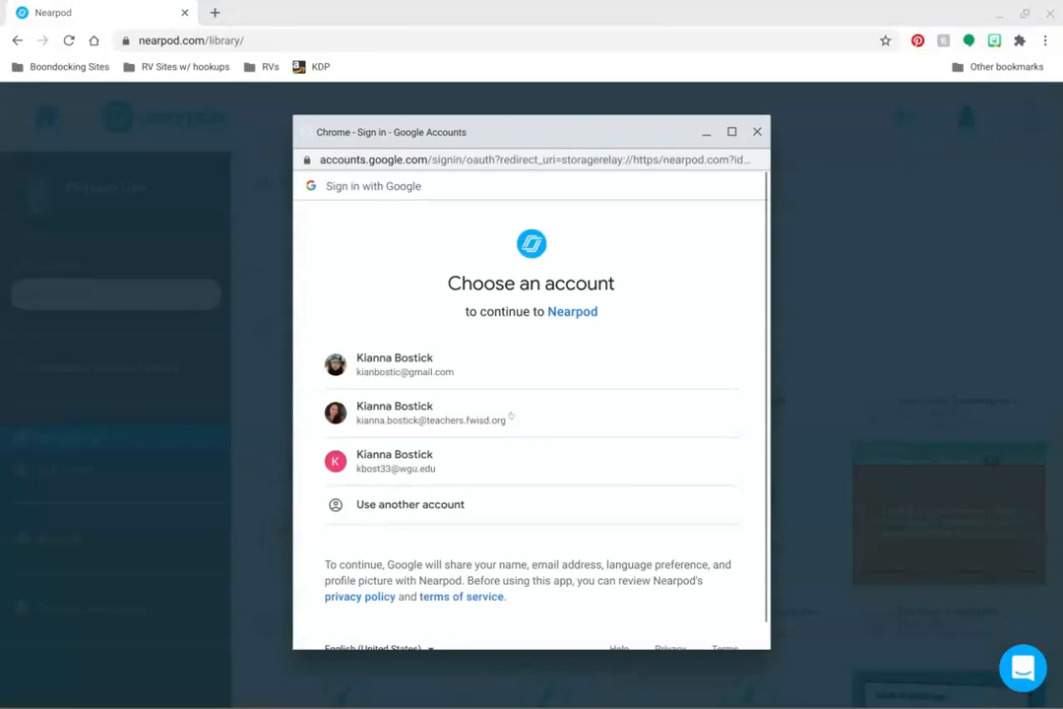
{"action": "left_click", "coordinate": [434, 370]}
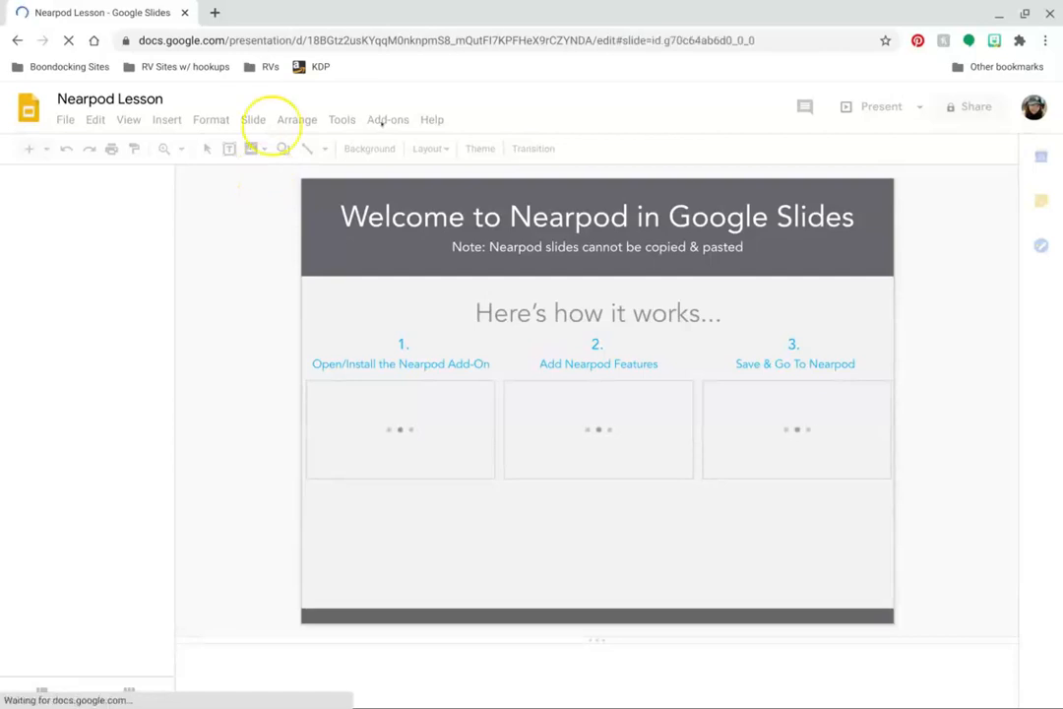
Open the Nearpod add-on in the new Google Slides presentation
{"action": "left_click", "coordinate": [383, 120]}
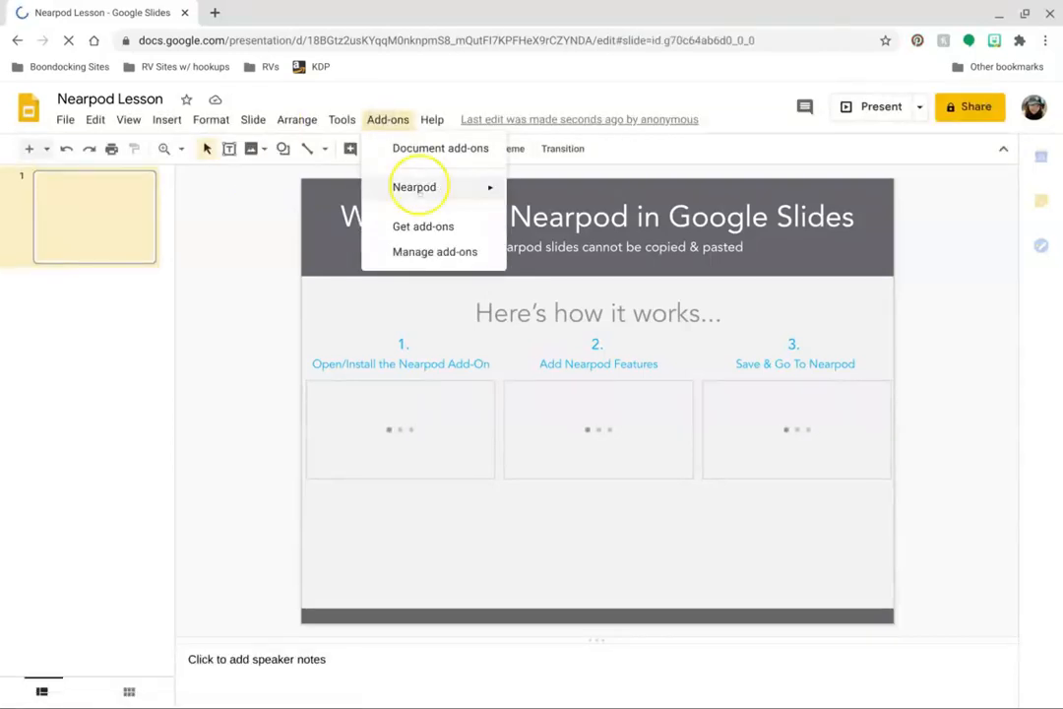
{"action": "mouse_move", "coordinate": [422, 190]}
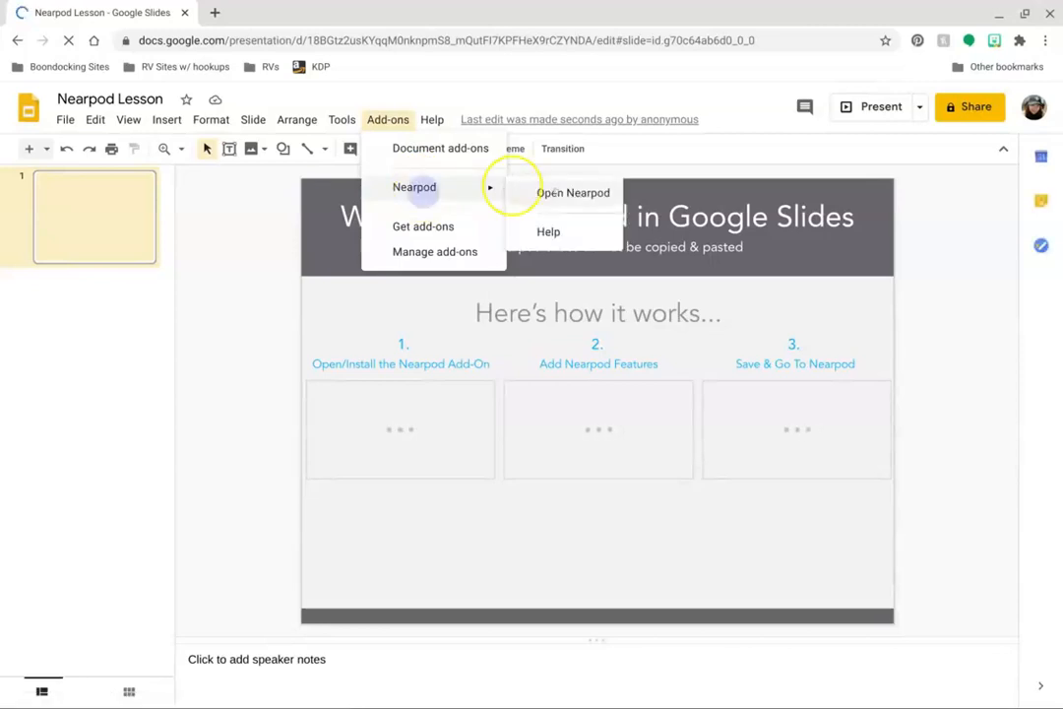
{"action": "left_click", "coordinate": [557, 191]}
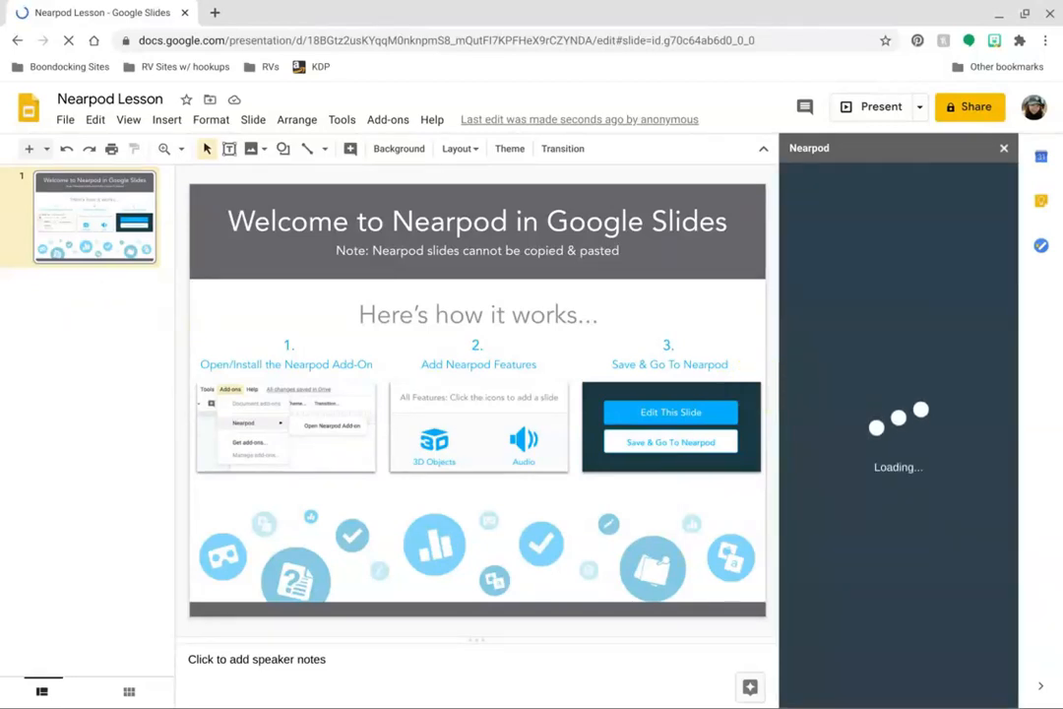
{"action": "left_click", "coordinate": [98, 318]}
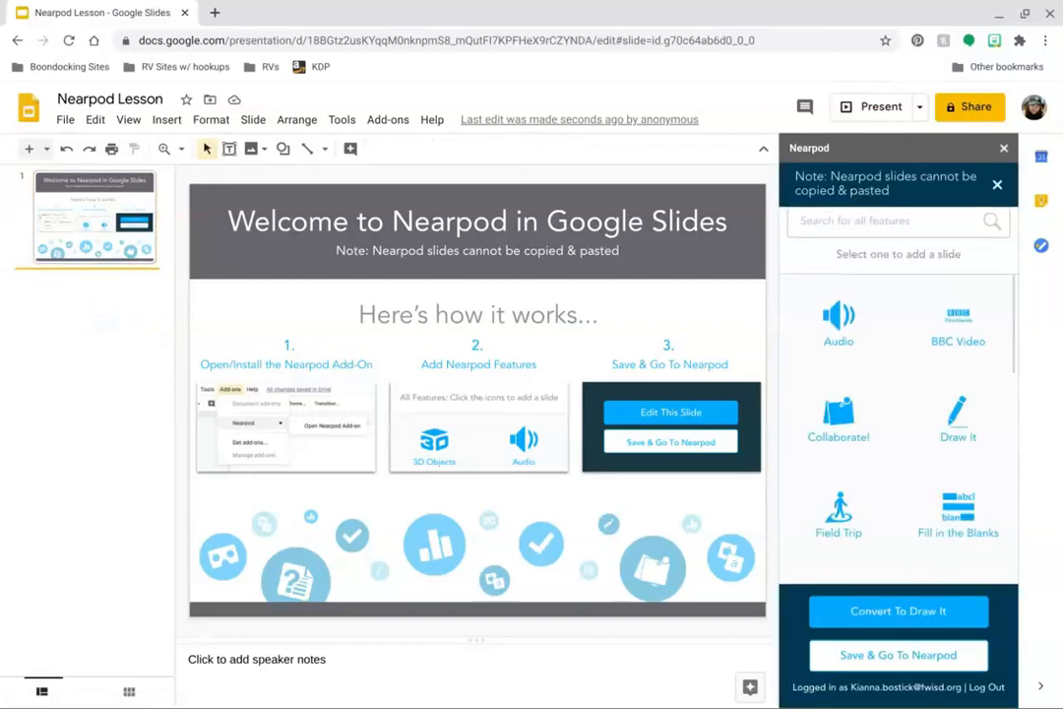
Add a Collaborate! slide with the topic "HOw was your weekend?" and open the new slide
{"action": "left_click", "coordinate": [839, 413]}
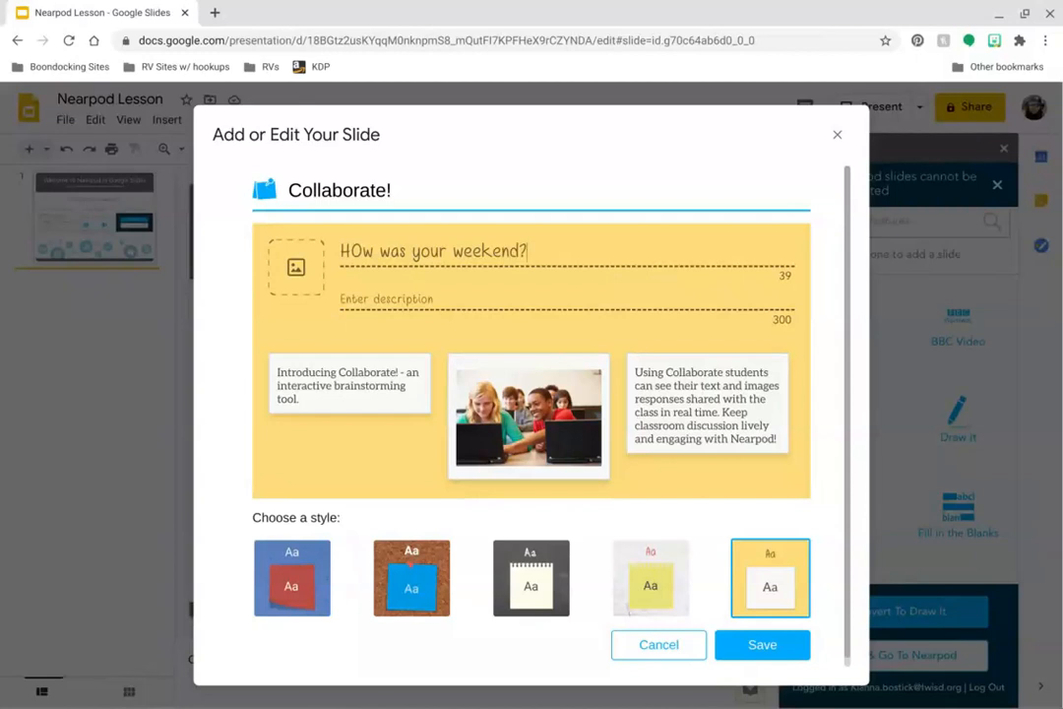
{"action": "left_click", "coordinate": [771, 645]}
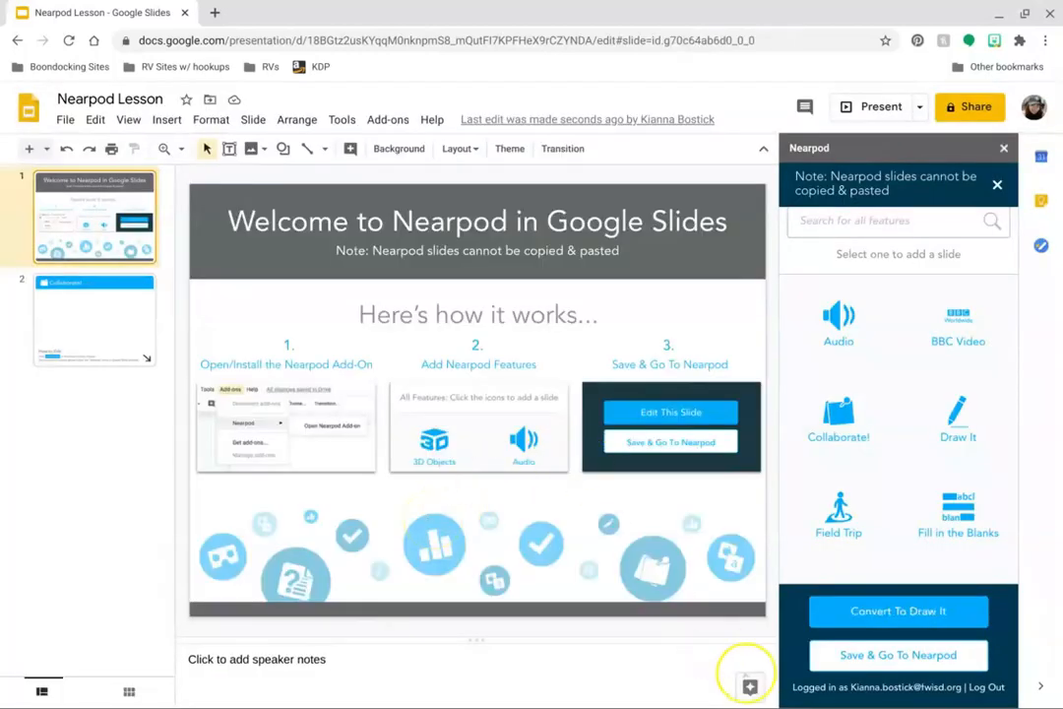
{"action": "left_click", "coordinate": [75, 318]}
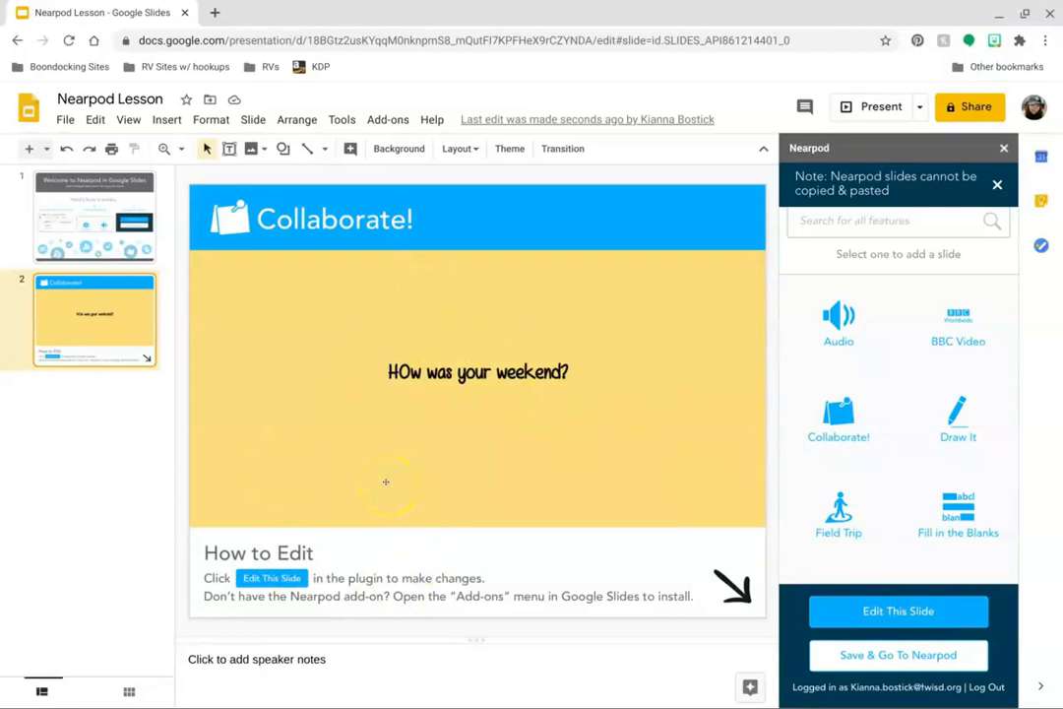
Save the Google Slides presentation to Nearpod and launch the newly added lesson as a Live Lesson
{"action": "left_click", "coordinate": [899, 655]}
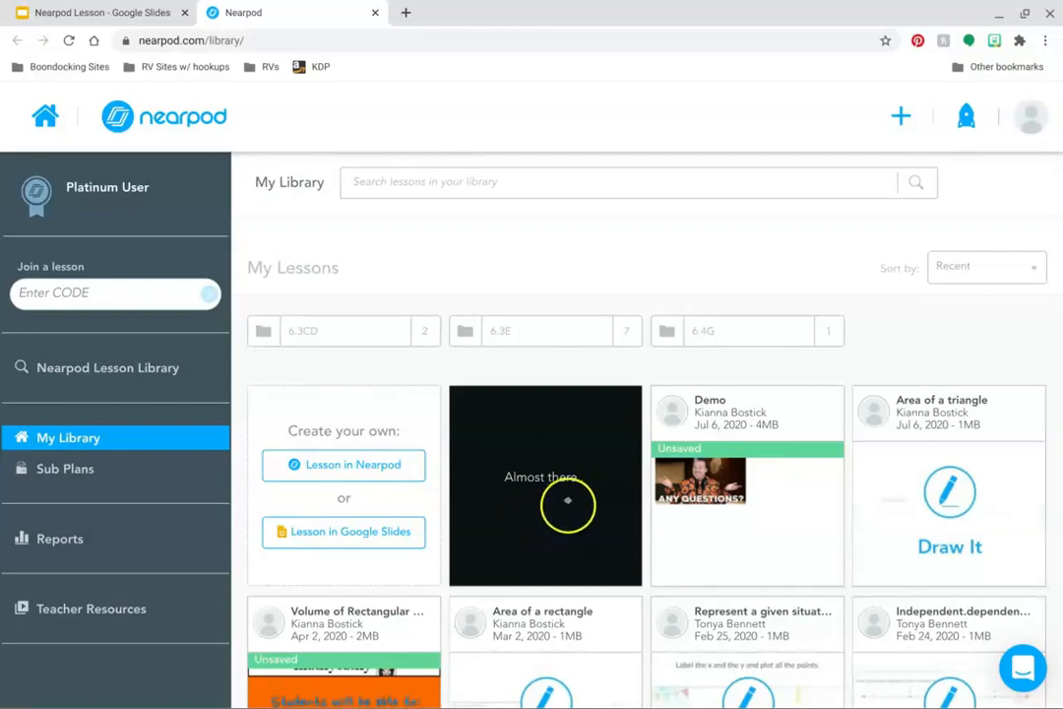
{"action": "mouse_move", "coordinate": [565, 443]}
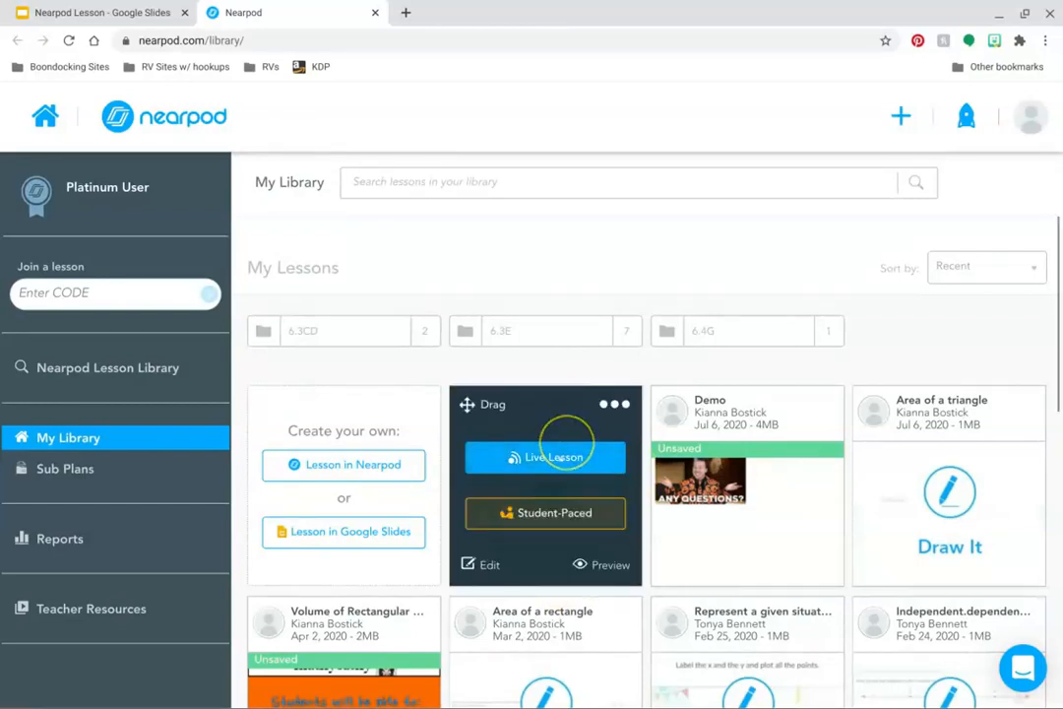
{"action": "left_click", "coordinate": [555, 451]}
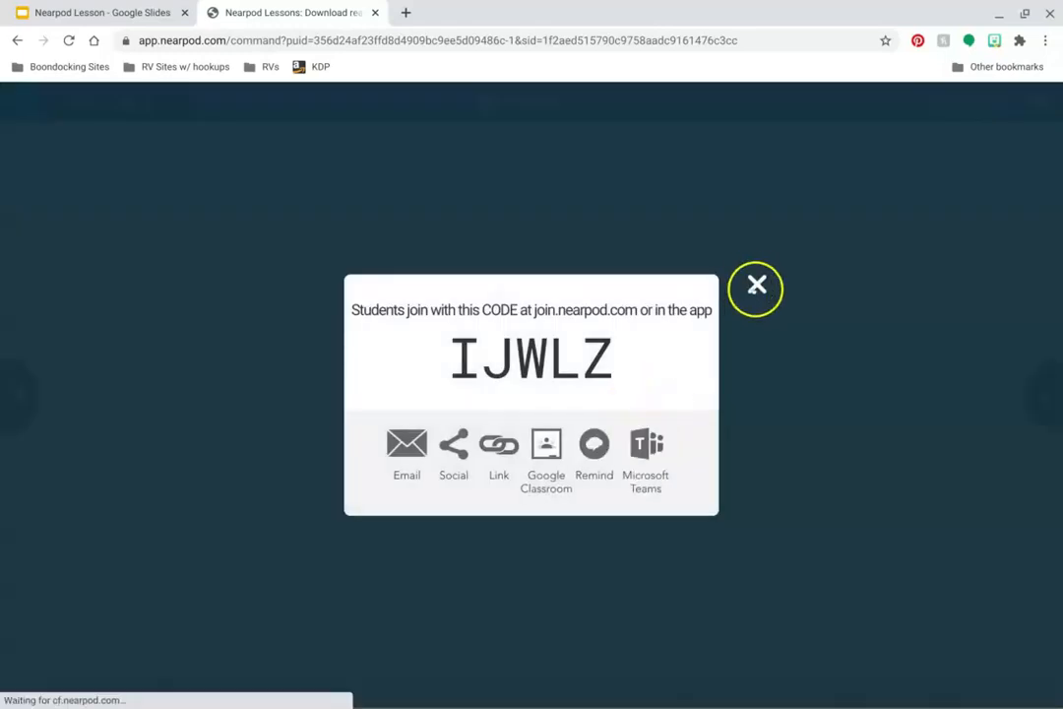
Dismiss the join-code window, advance to the Collaborate! board without comment approval, and post "good" as the teacher
{"action": "left_click", "coordinate": [756, 285]}
{"action": "left_click", "coordinate": [1045, 393]}
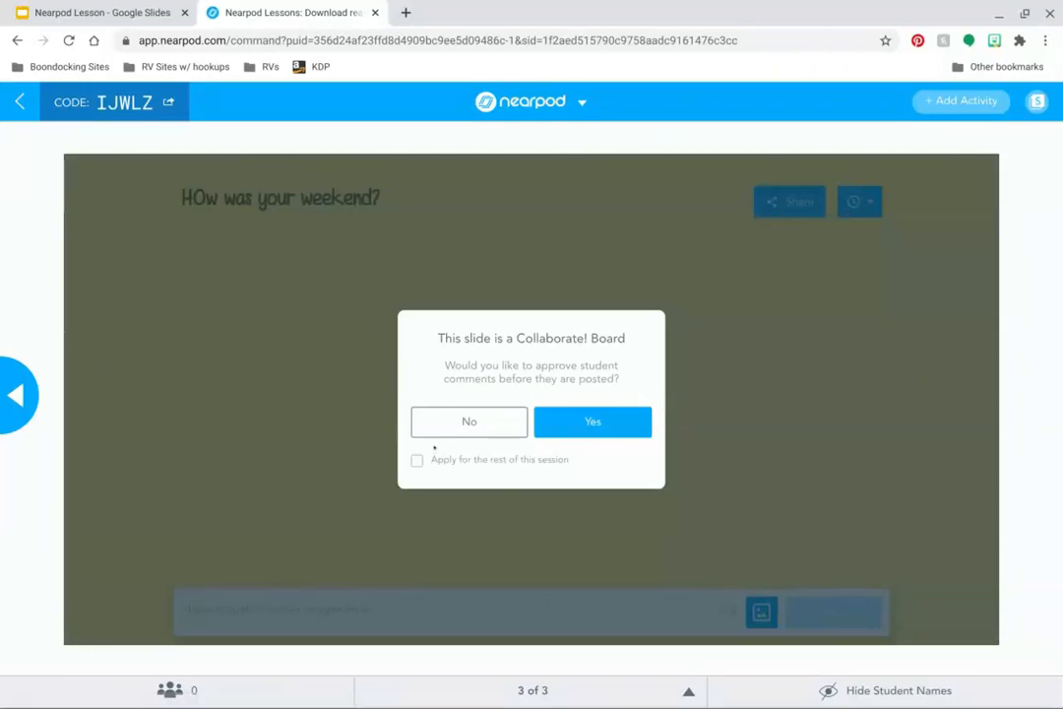
{"action": "left_click", "coordinate": [487, 413]}
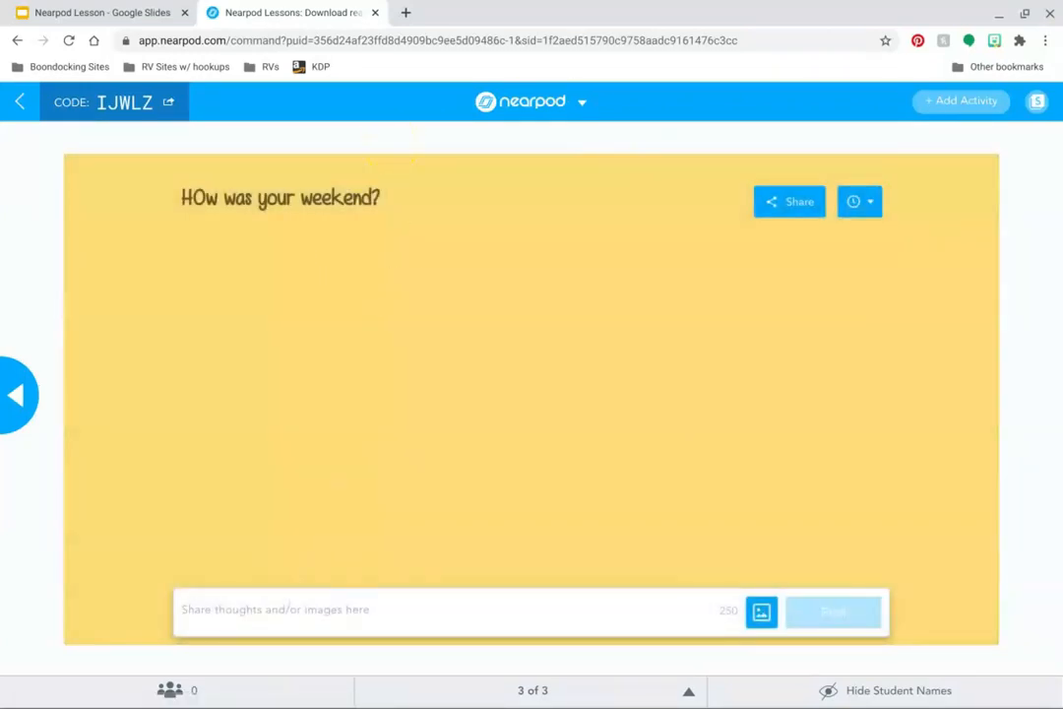
{"action": "type", "text": "good"}
{"action": "key", "text": "Return"}
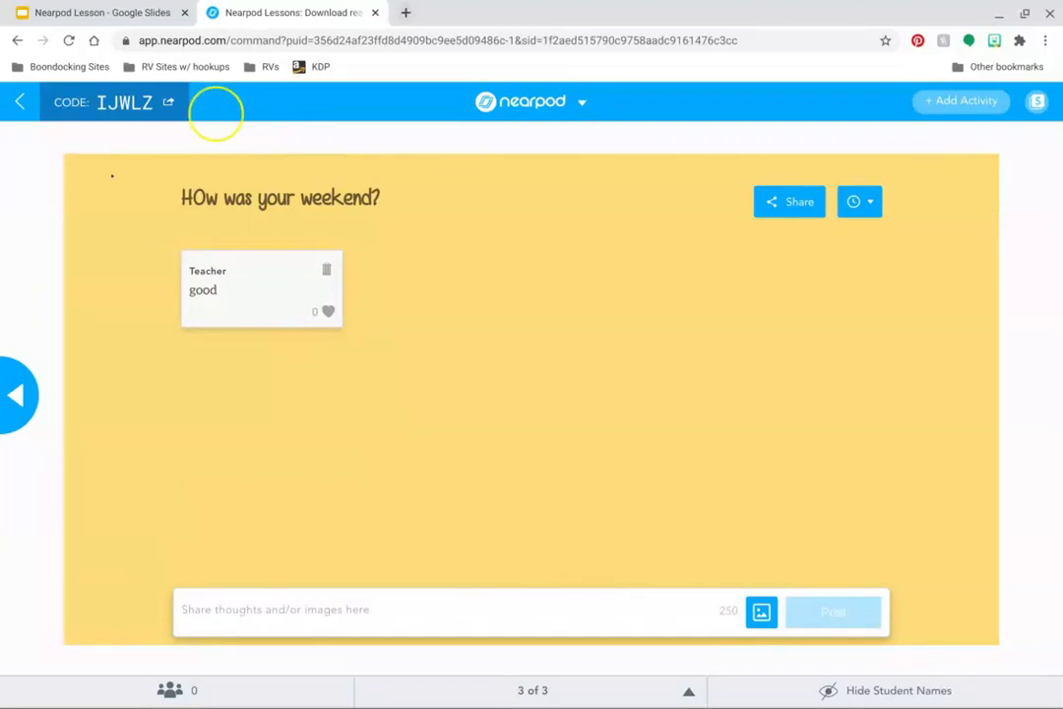
Switch back to the Nearpod Lesson presentation in Google Slides and open its Nearpod add-on
{"action": "left_click", "coordinate": [123, 10]}
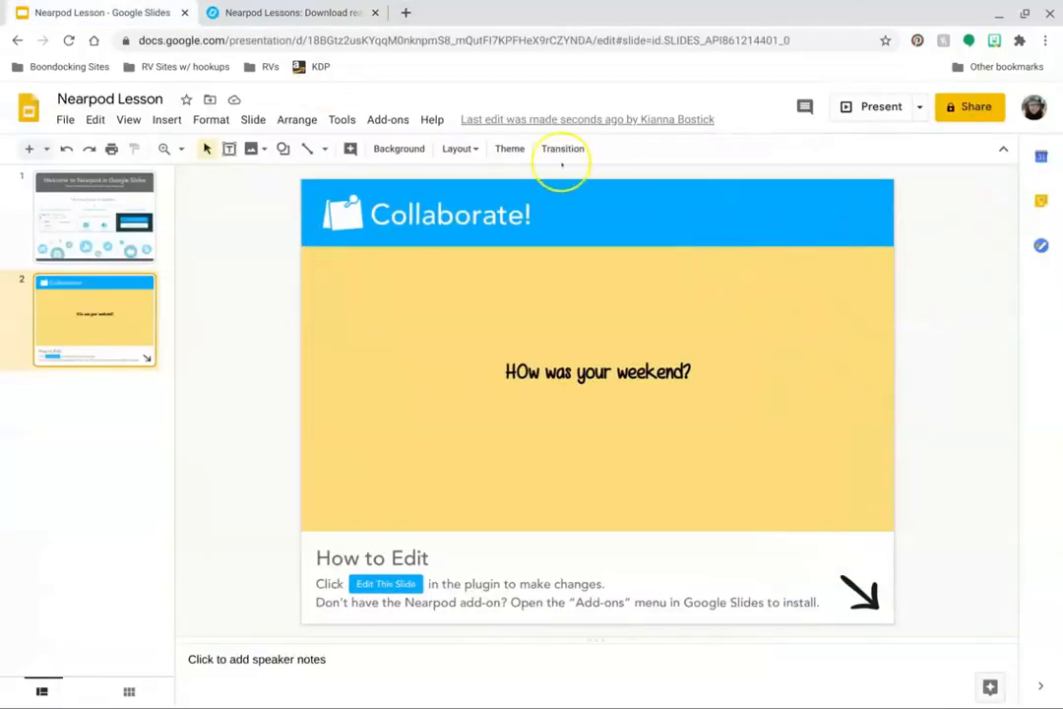
{"action": "left_click", "coordinate": [384, 114]}
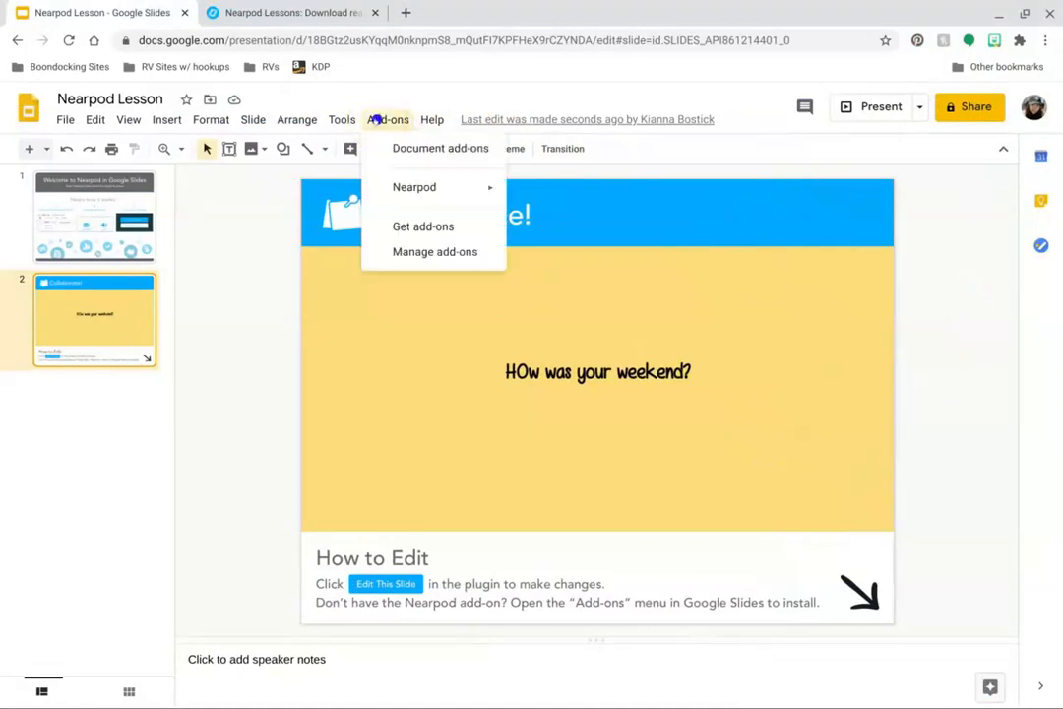
{"action": "left_click", "coordinate": [414, 187]}
{"action": "left_click", "coordinate": [571, 194]}
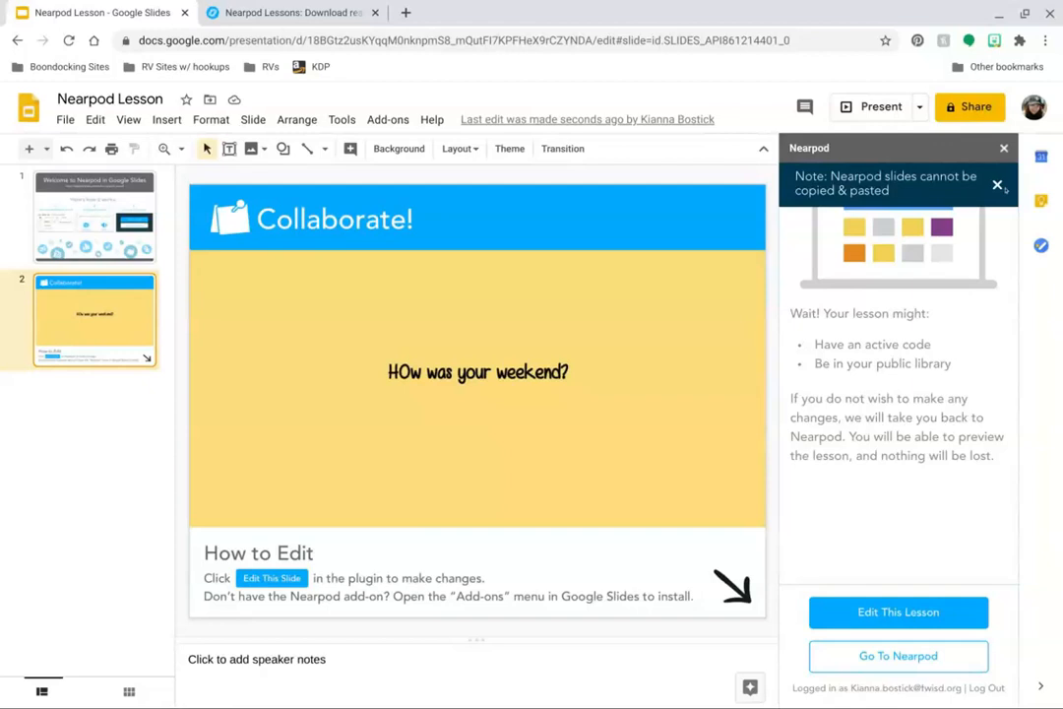
Close the live lesson tab and go to My Library on the Nearpod website
{"action": "left_click", "coordinate": [374, 13]}
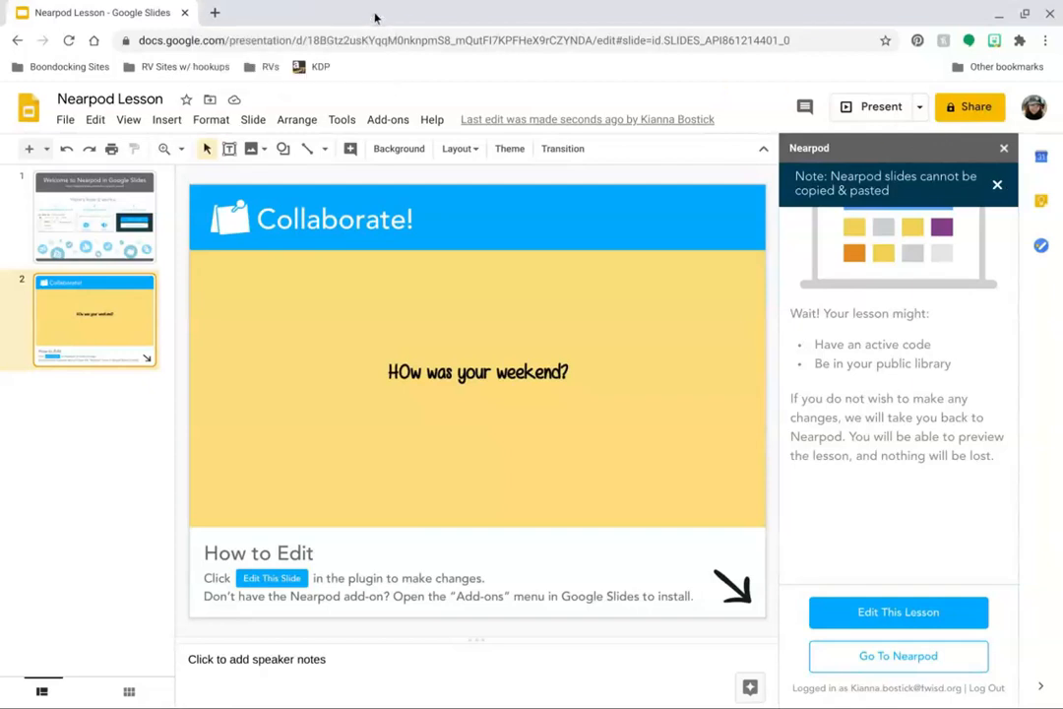
{"action": "key", "text": "ctrl+l"}
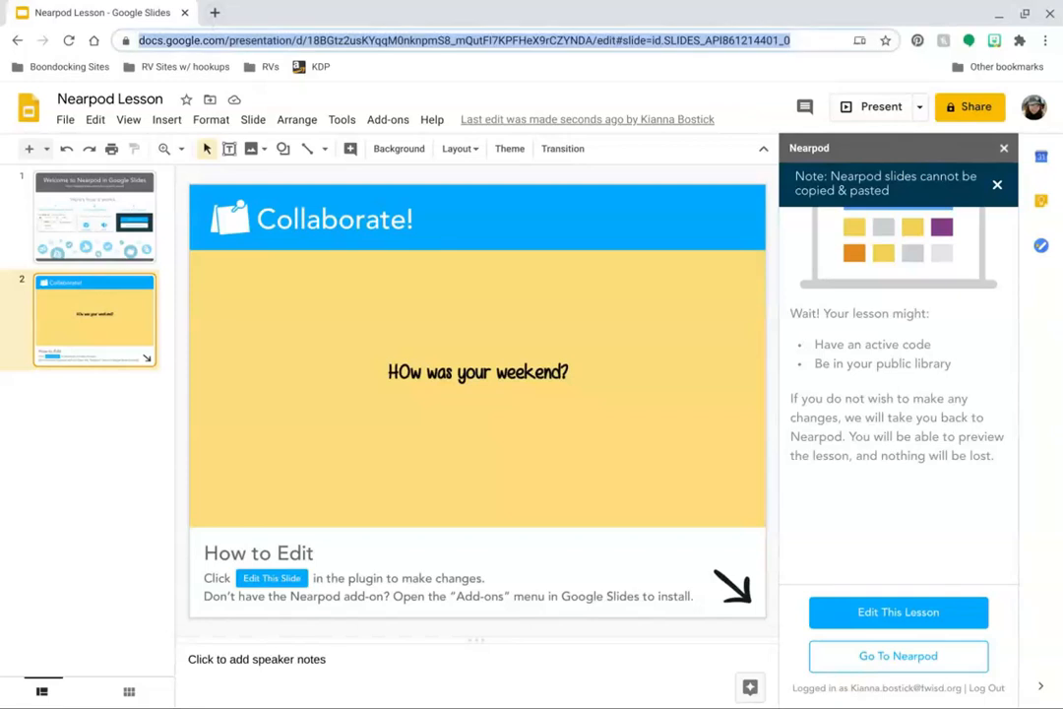
{"action": "type", "text": "near"}
{"action": "key", "text": "Return"}
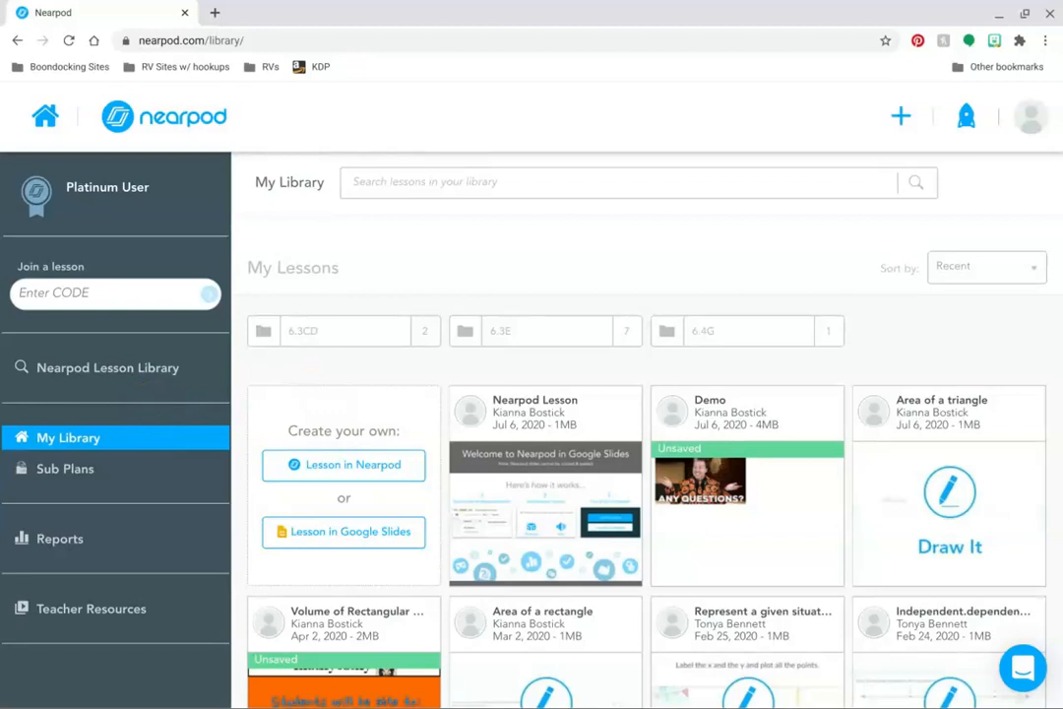
Open the Nearpod Lesson Library and look through its standards, subject, grade and resource type filters
{"action": "left_click", "coordinate": [110, 368]}
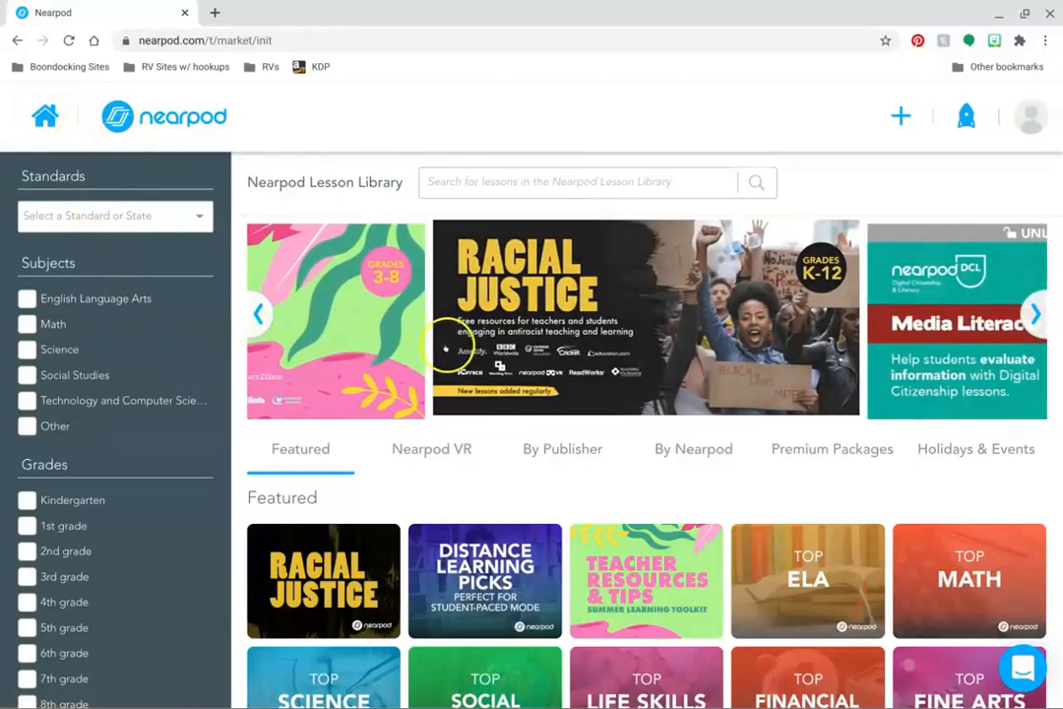
{"action": "left_click", "coordinate": [44, 116]}
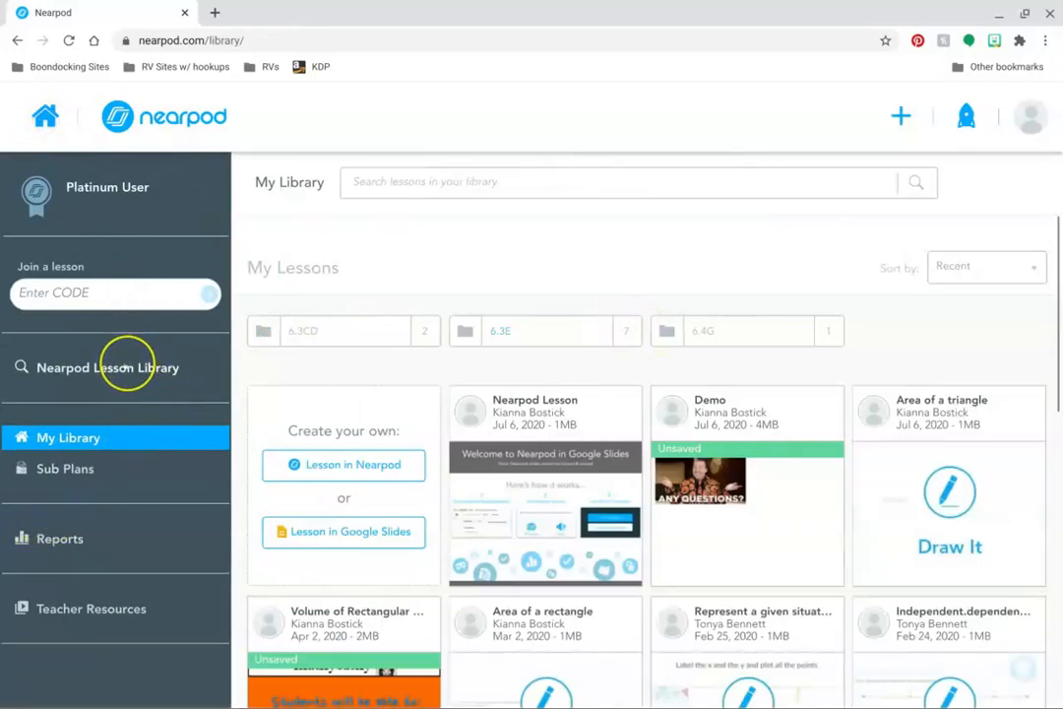
{"action": "left_click", "coordinate": [126, 367]}
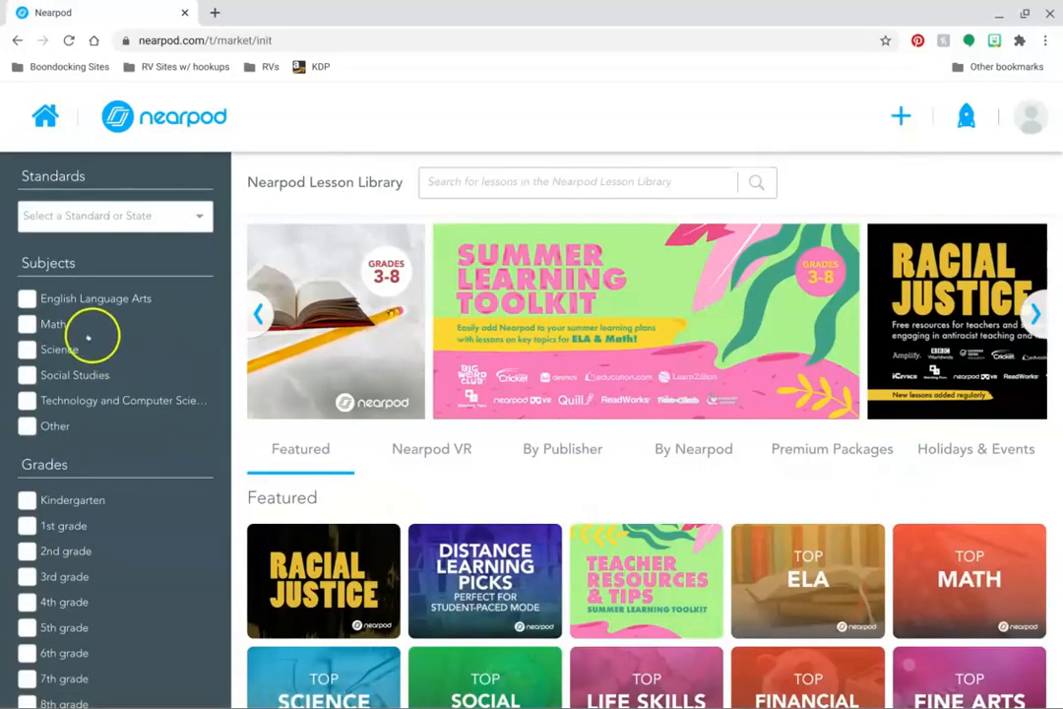
{"action": "scroll", "coordinate": [29, 443], "scroll_direction": "down", "scroll_amount": 1}
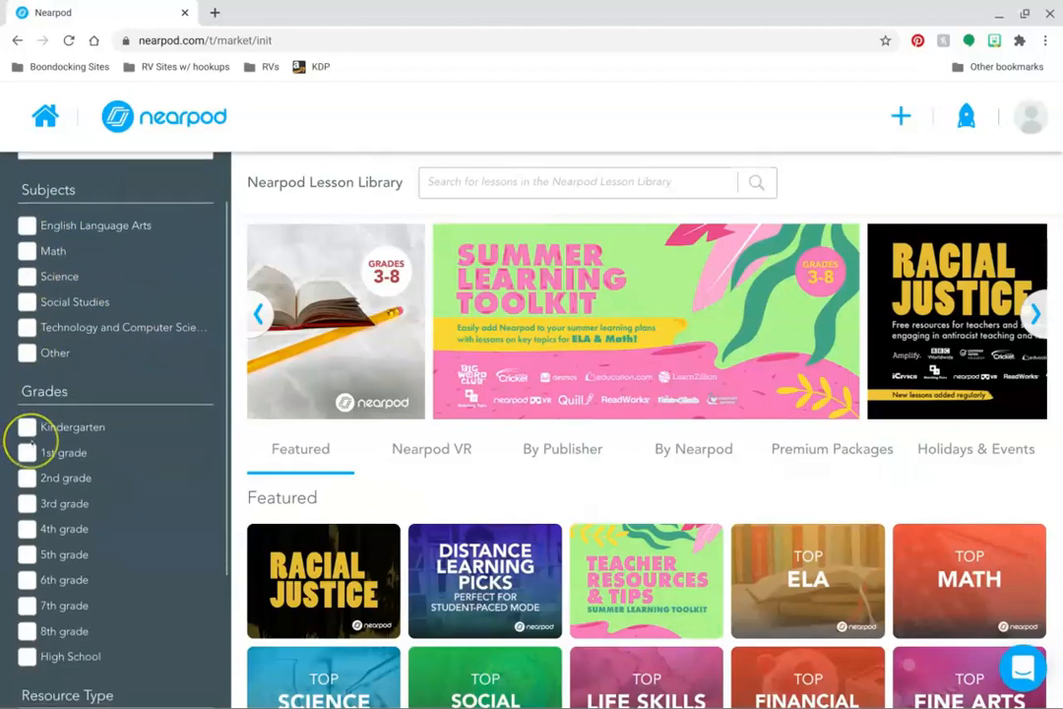
{"action": "scroll", "coordinate": [30, 428], "scroll_direction": "down", "scroll_amount": 1}
{"action": "scroll", "coordinate": [24, 561], "scroll_direction": "down", "scroll_amount": 2}
{"action": "scroll", "coordinate": [27, 571], "scroll_direction": "up", "scroll_amount": 4}
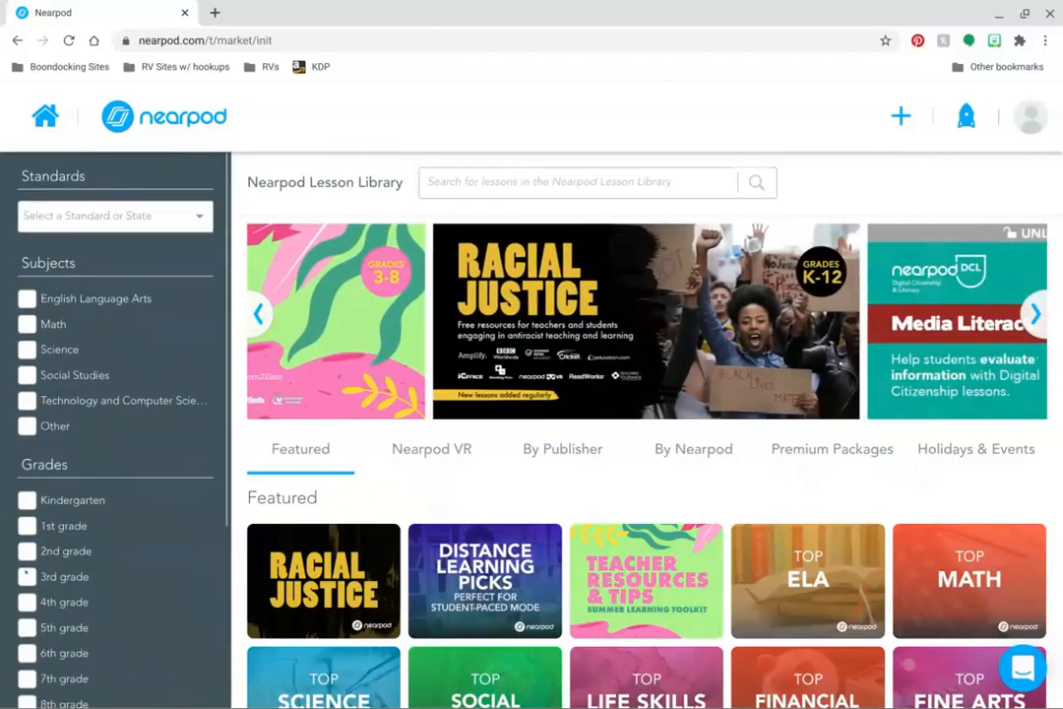
Filter the lesson library by the Texas standards, the subject Math and 6th grade
{"action": "left_click", "coordinate": [156, 217]}
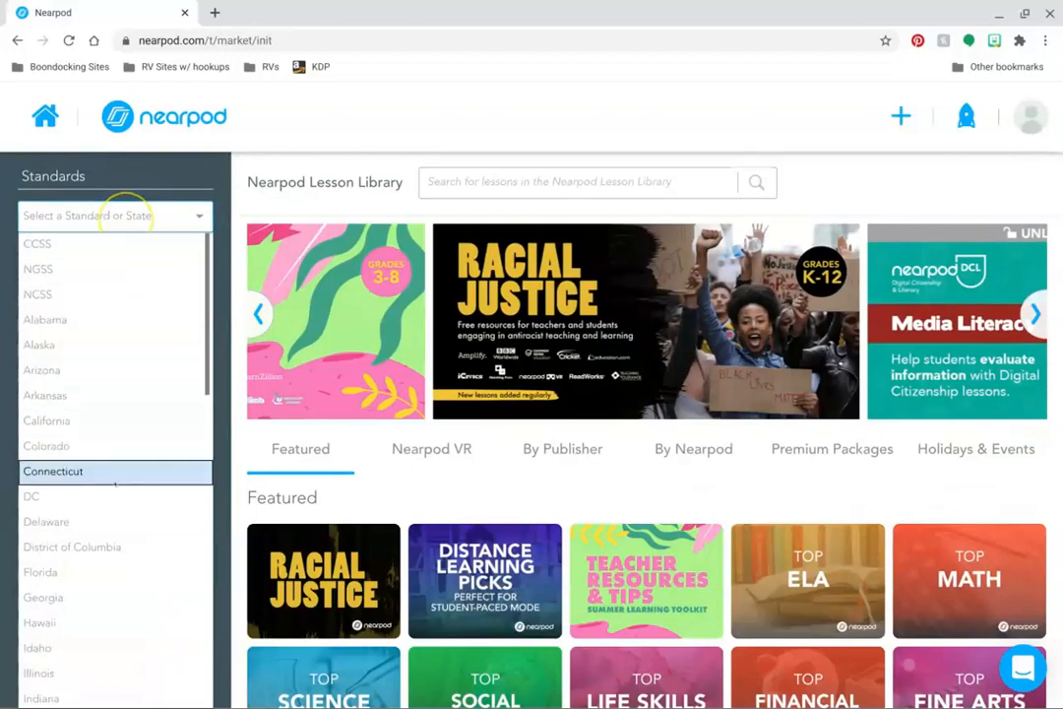
{"action": "scroll", "coordinate": [115, 484], "scroll_direction": "down", "scroll_amount": 4}
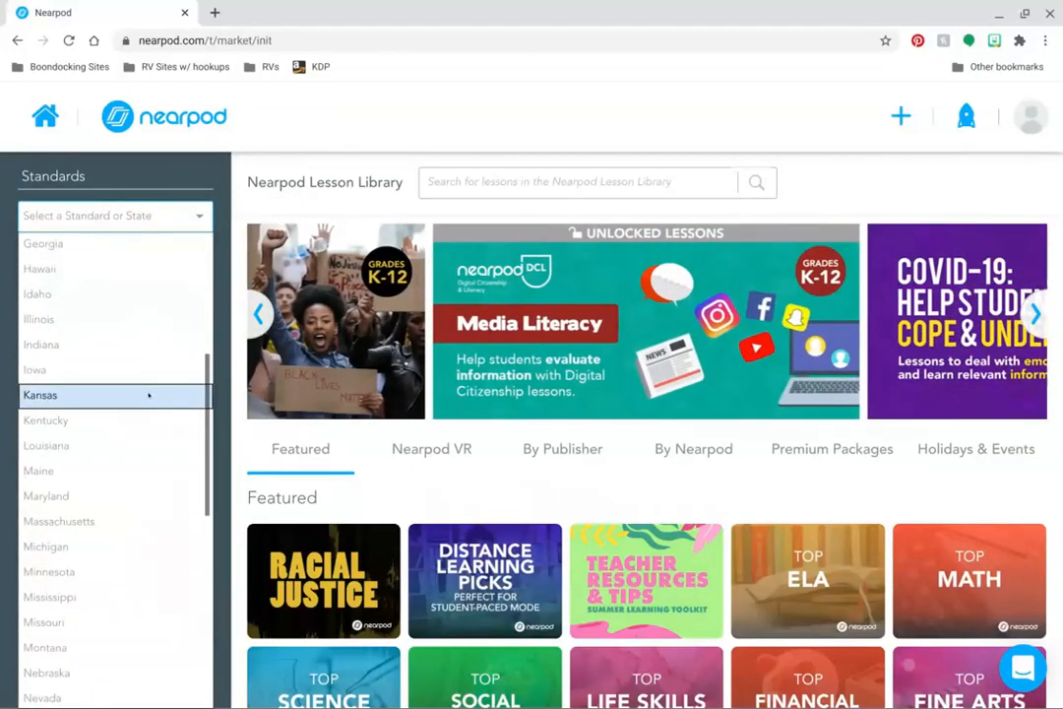
{"action": "type", "text": "tex"}
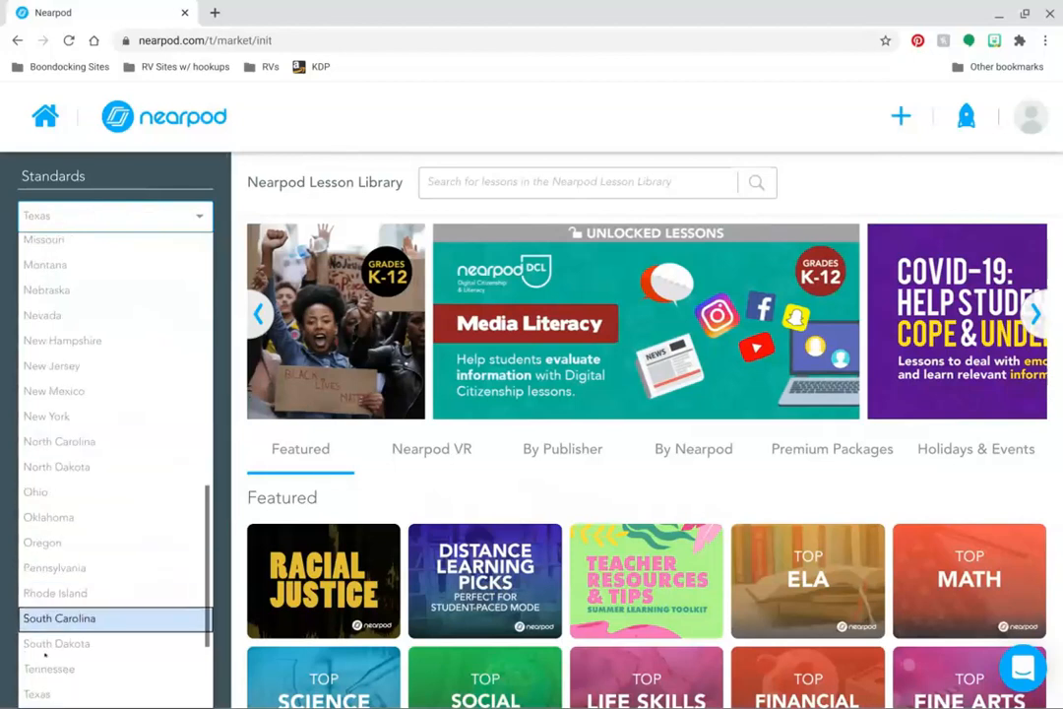
{"action": "left_click", "coordinate": [50, 691]}
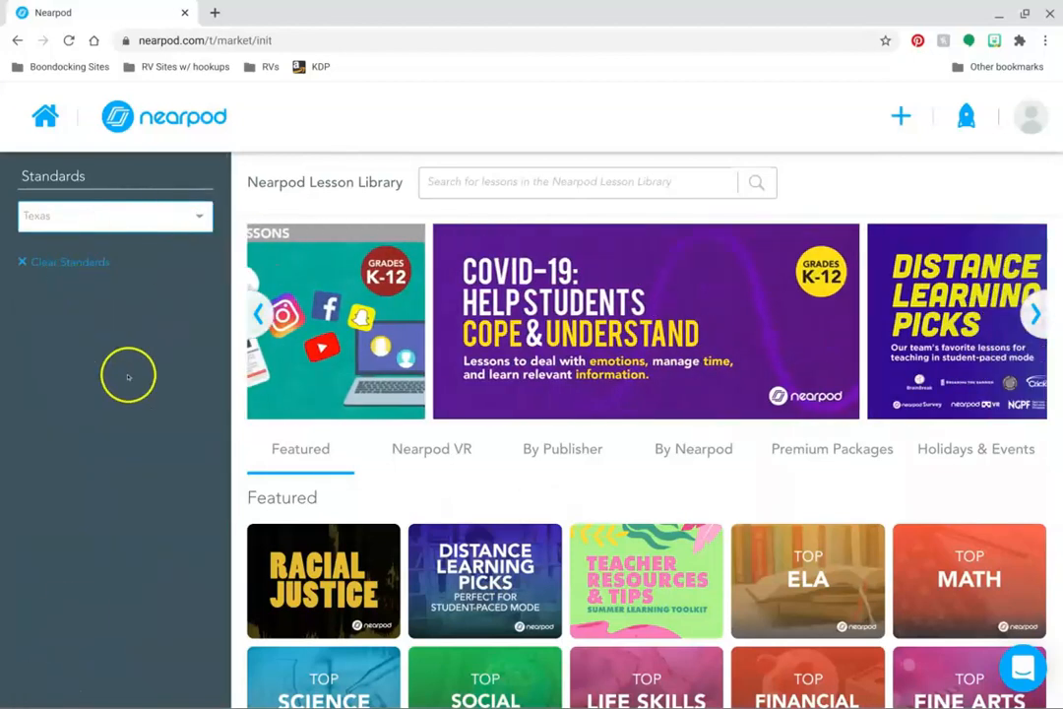
{"action": "left_click", "coordinate": [28, 349]}
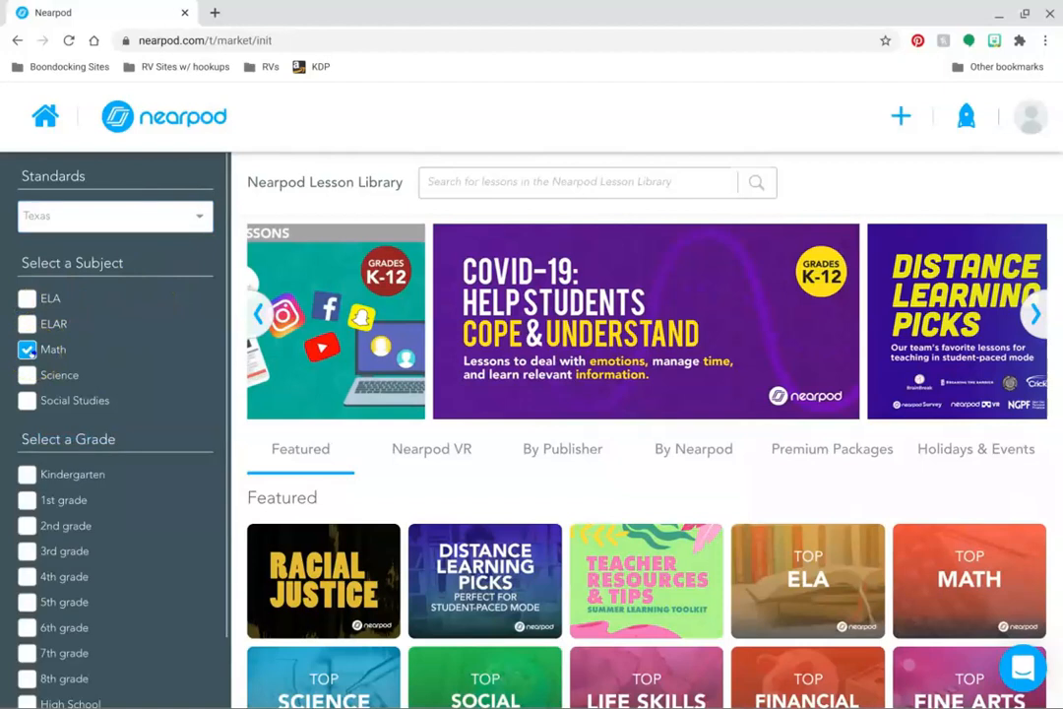
{"action": "scroll", "coordinate": [45, 472], "scroll_direction": "down", "scroll_amount": 2}
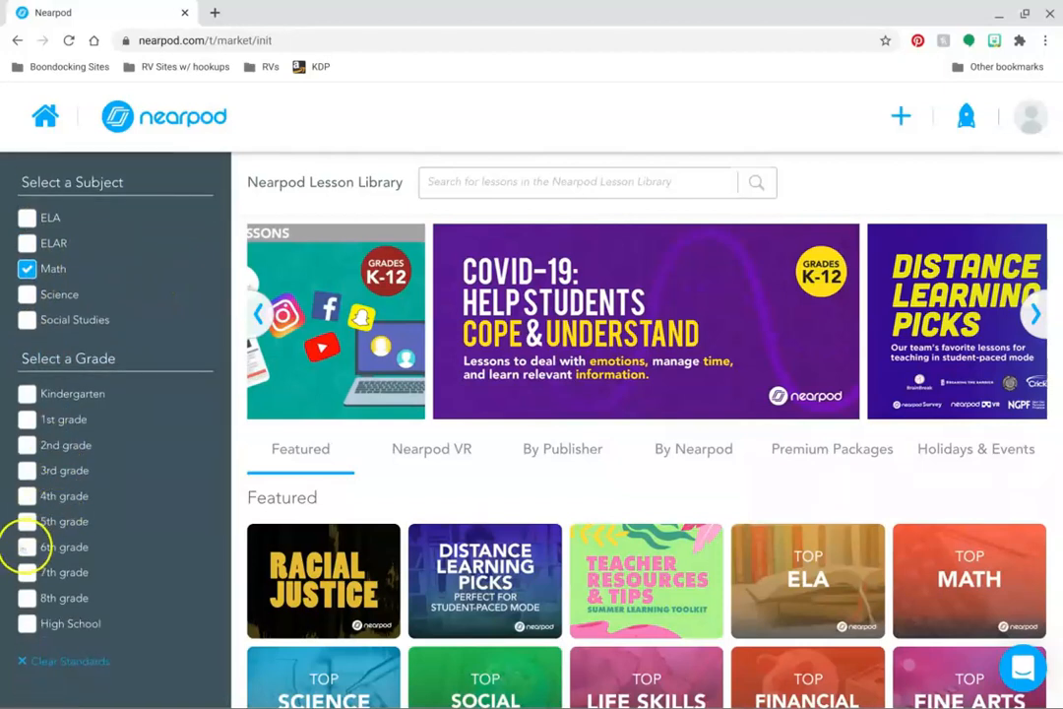
{"action": "left_click", "coordinate": [26, 548]}
Narrow the lessons to the strand 6.10.A on modeling and solving one-variable, one-step equations and inequalities
{"action": "scroll", "coordinate": [106, 610], "scroll_direction": "down", "scroll_amount": 2}
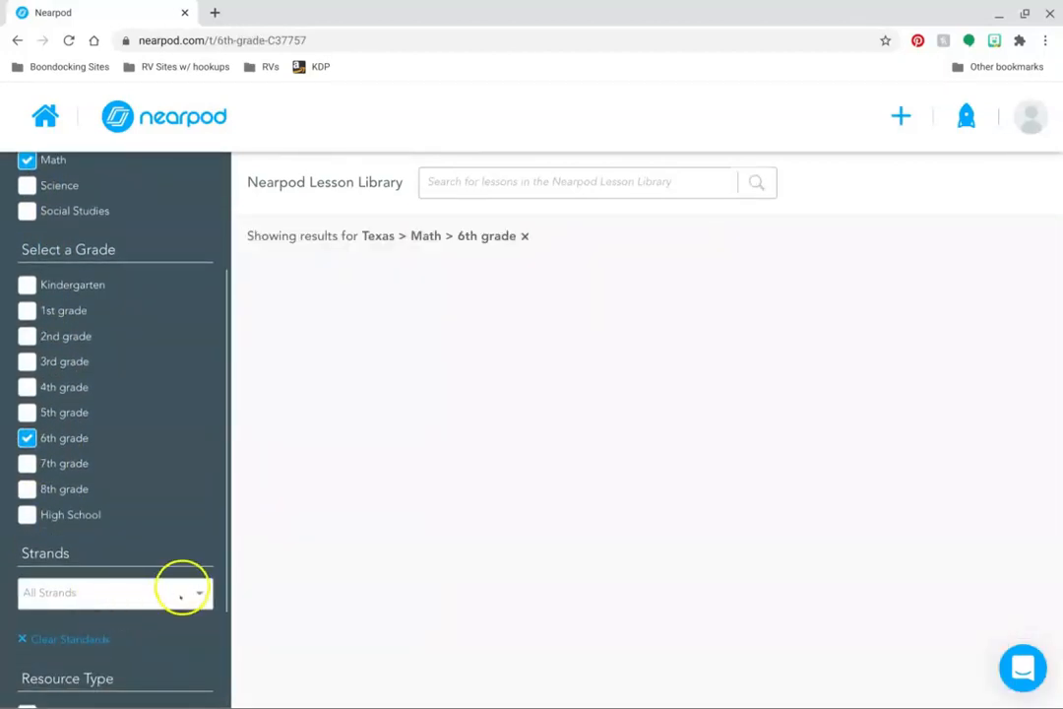
{"action": "left_click", "coordinate": [180, 594]}
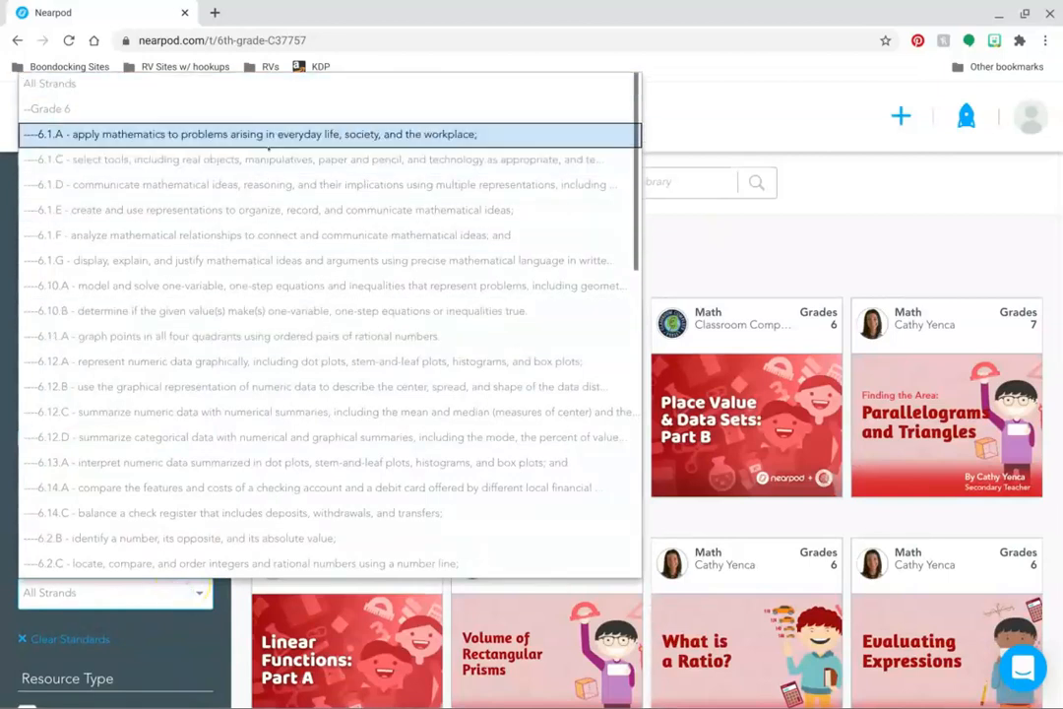
{"action": "left_click", "coordinate": [258, 286]}
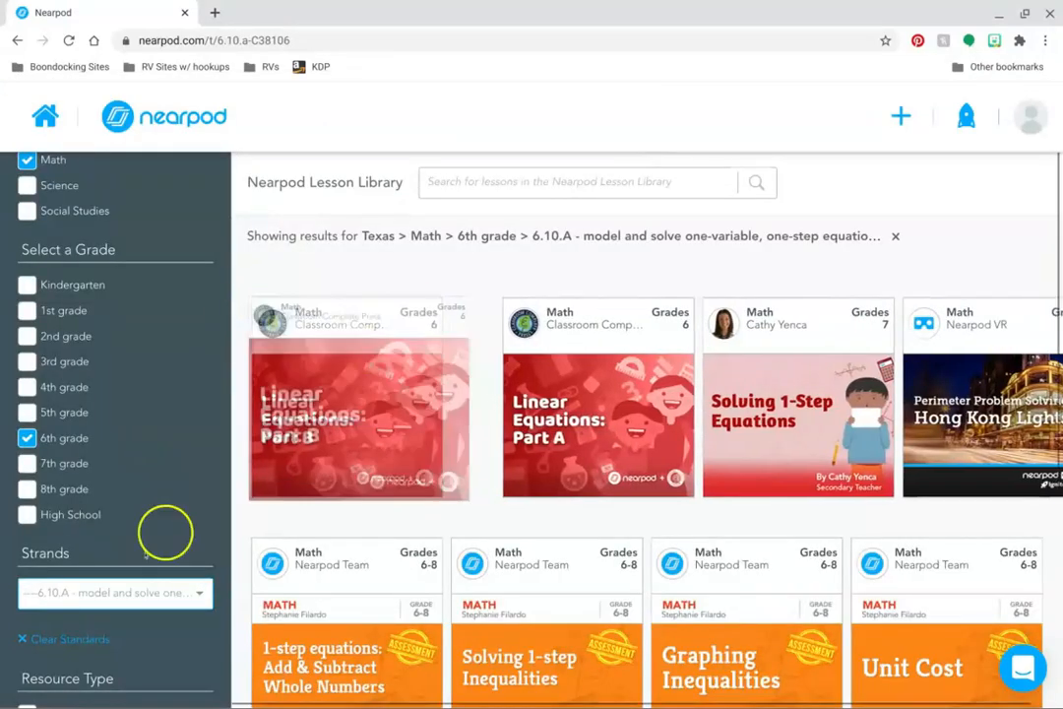
Look through the resource type filters and the lessons and assessments offered for strand 6.10.A
{"action": "scroll", "coordinate": [148, 546], "scroll_direction": "down", "scroll_amount": 2}
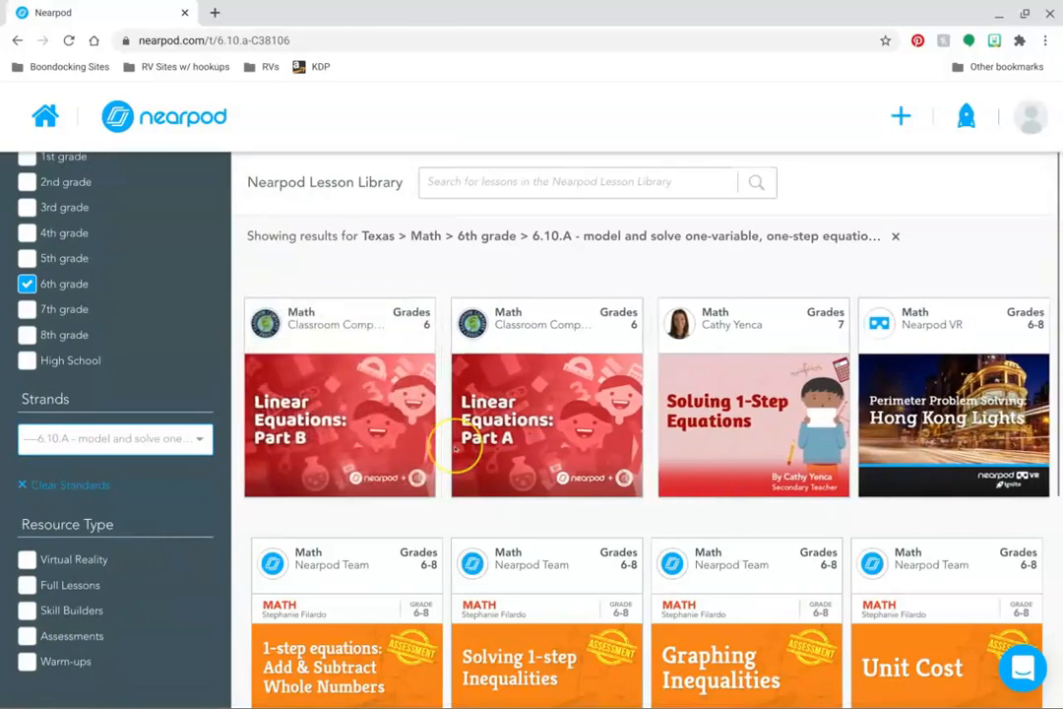
{"action": "scroll", "coordinate": [785, 215], "scroll_direction": "down", "scroll_amount": 2}
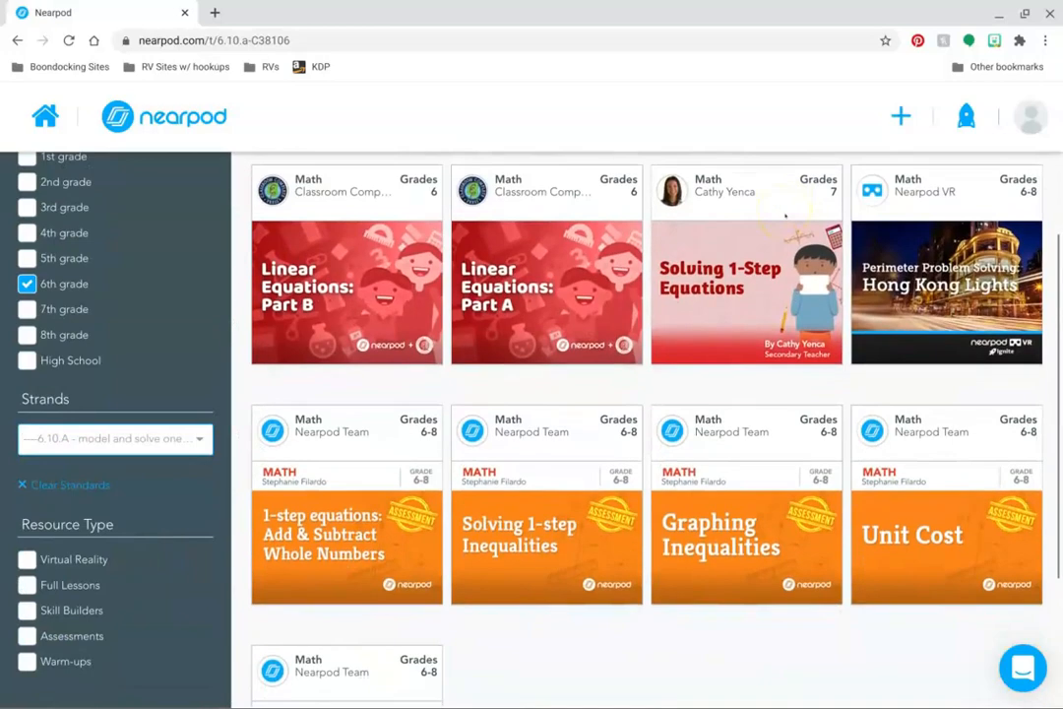
{"action": "scroll", "coordinate": [648, 594], "scroll_direction": "down", "scroll_amount": 1}
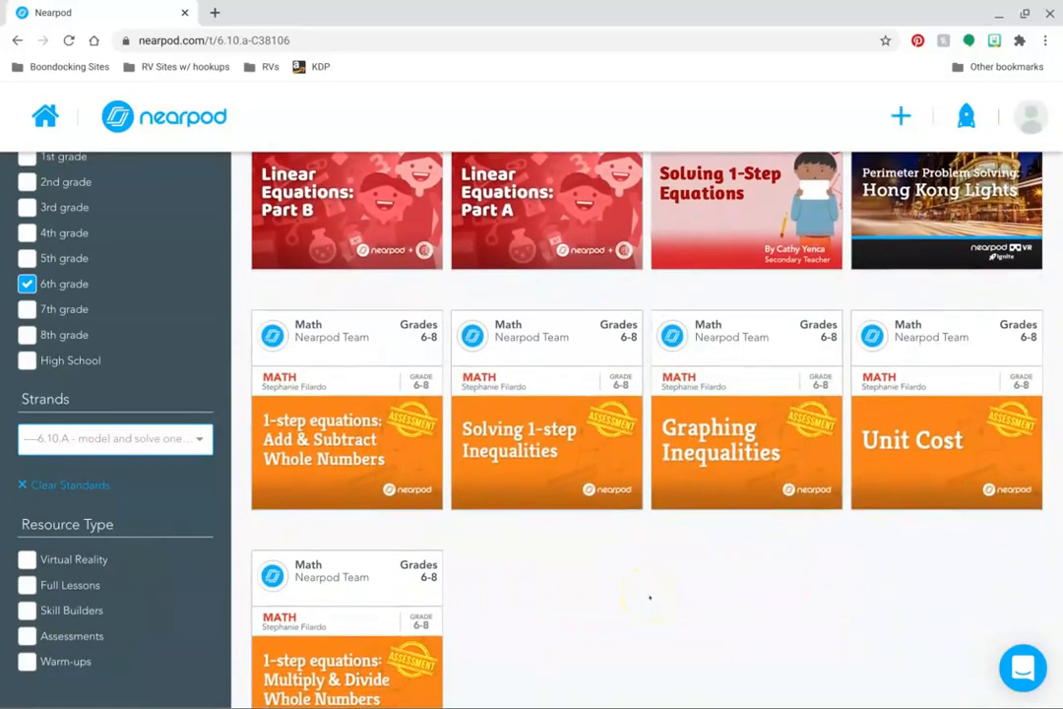
{"action": "scroll", "coordinate": [649, 597], "scroll_direction": "down", "scroll_amount": 1}
{"action": "scroll", "coordinate": [649, 596], "scroll_direction": "up", "scroll_amount": 3}
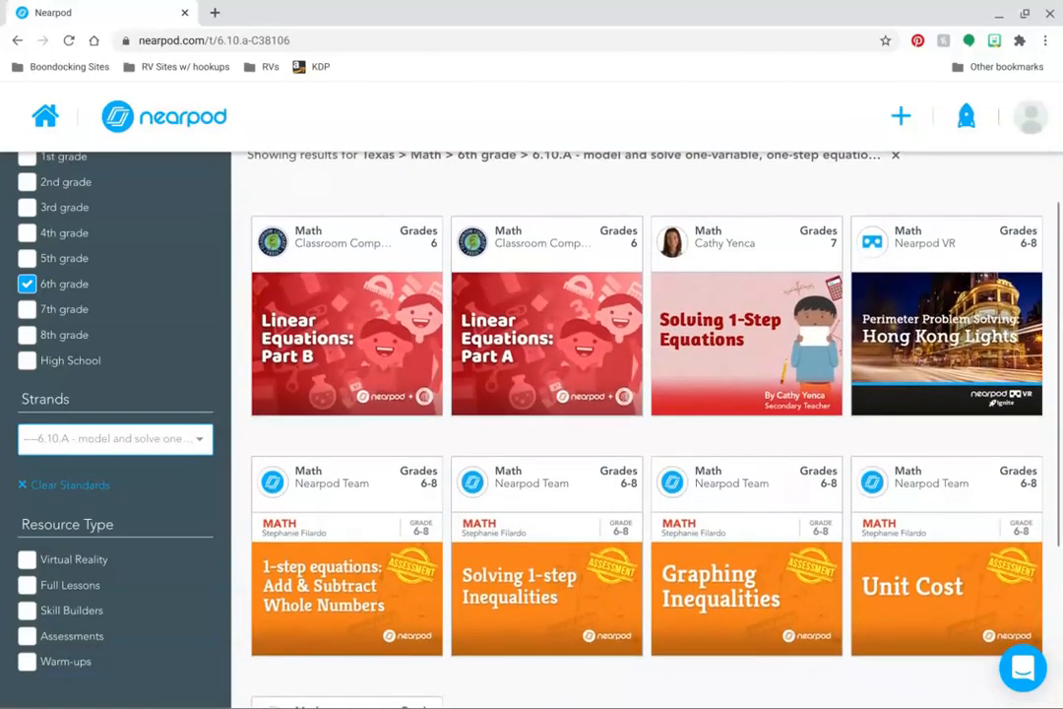
{"action": "mouse_move", "coordinate": [746, 591]}
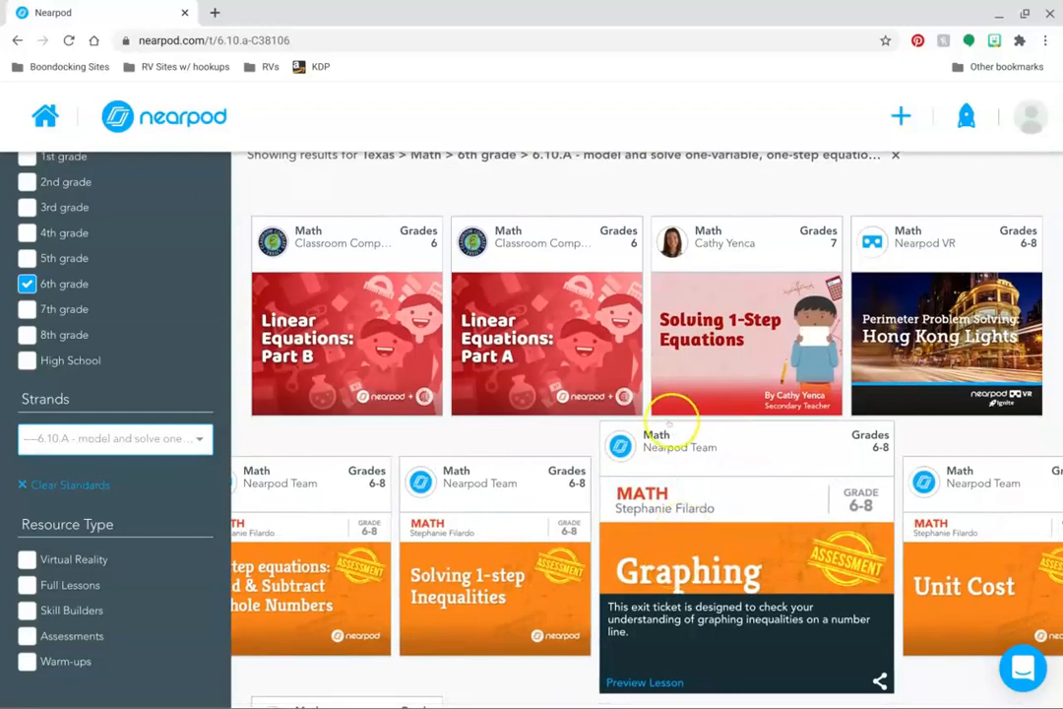
{"action": "scroll", "coordinate": [663, 197], "scroll_direction": "up", "scroll_amount": 1}
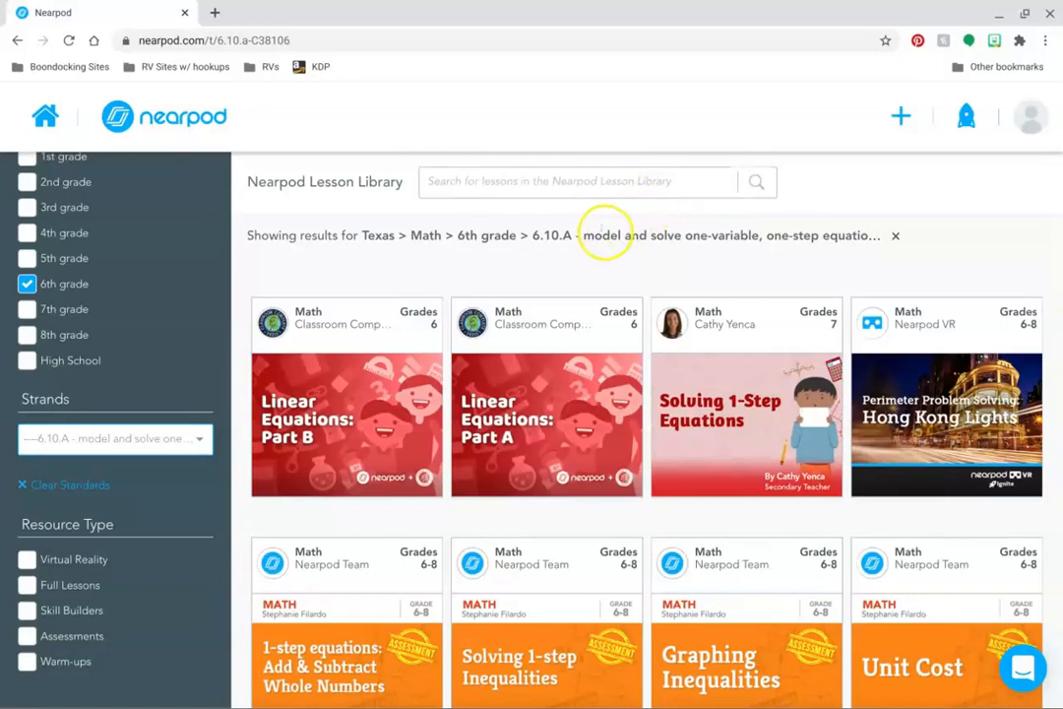
{"action": "mouse_move", "coordinate": [528, 377]}
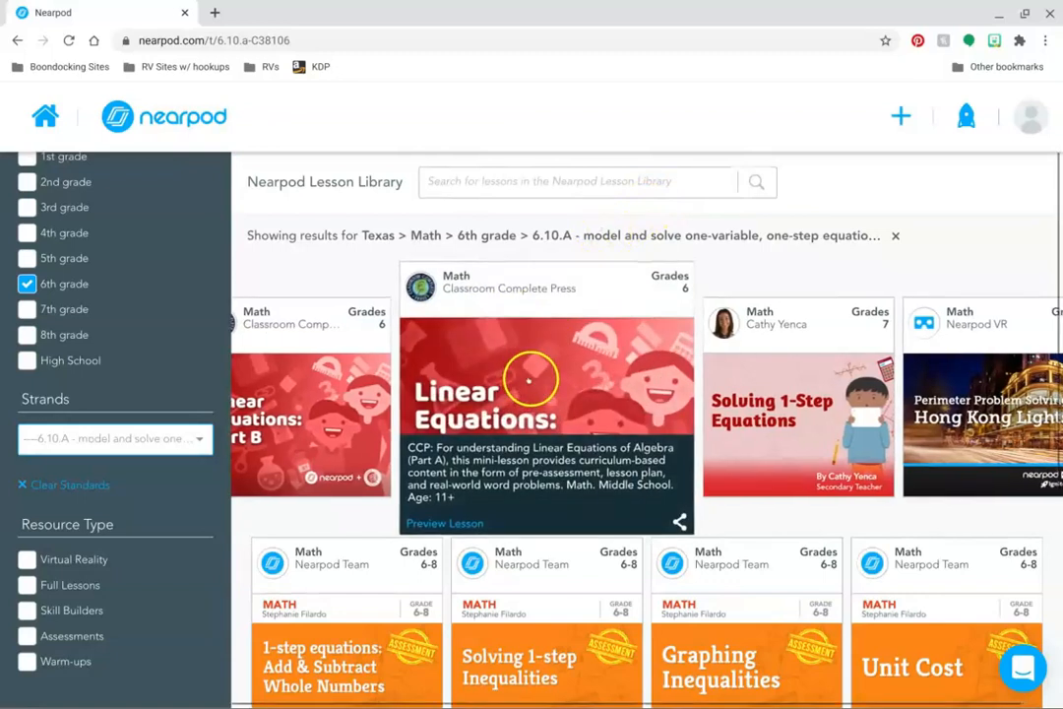
{"action": "scroll", "coordinate": [528, 377], "scroll_direction": "down", "scroll_amount": 3}
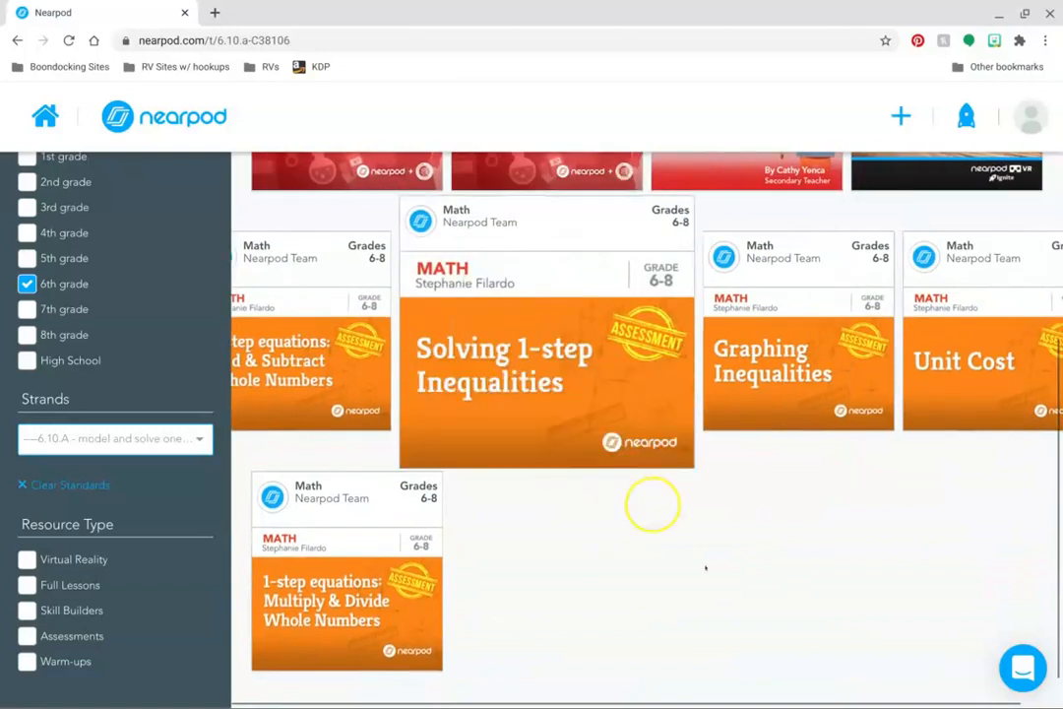
Preview the Solving 1-step Inequalities assessment and advance to its Learning Objective slide
{"action": "mouse_move", "coordinate": [580, 366]}
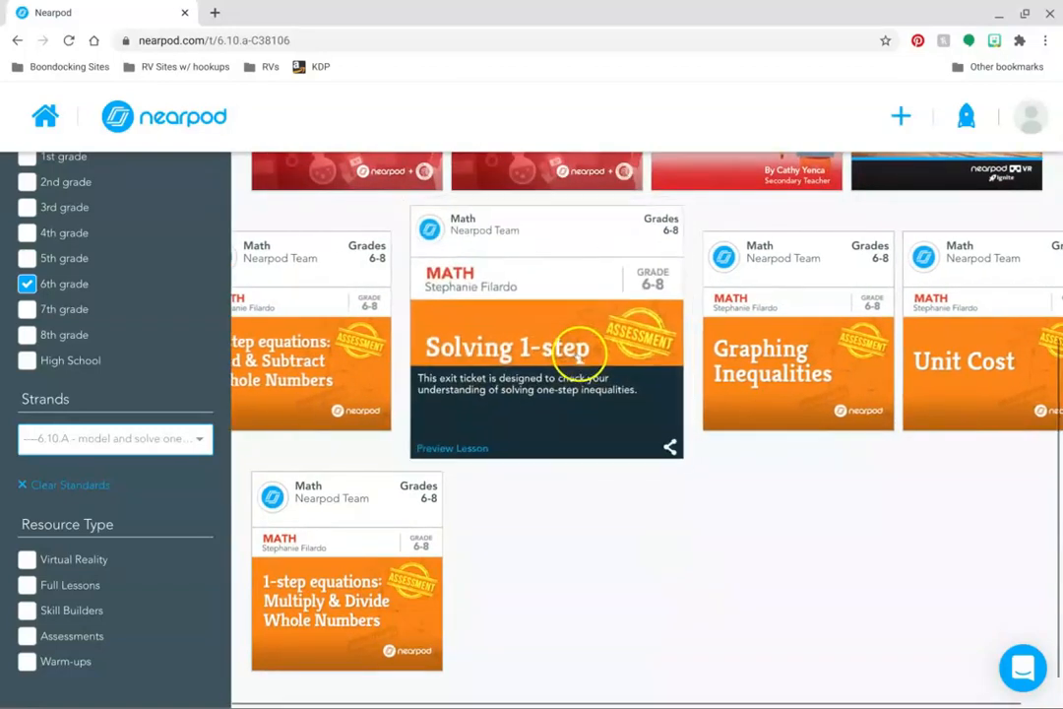
{"action": "left_click", "coordinate": [456, 458]}
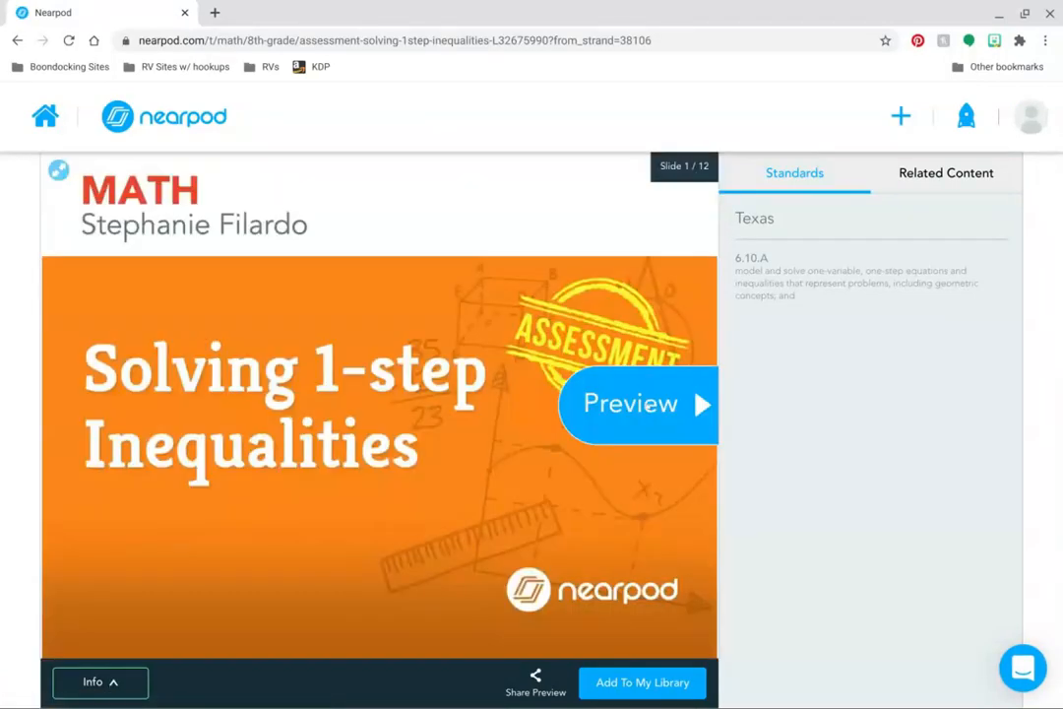
{"action": "left_click", "coordinate": [647, 404]}
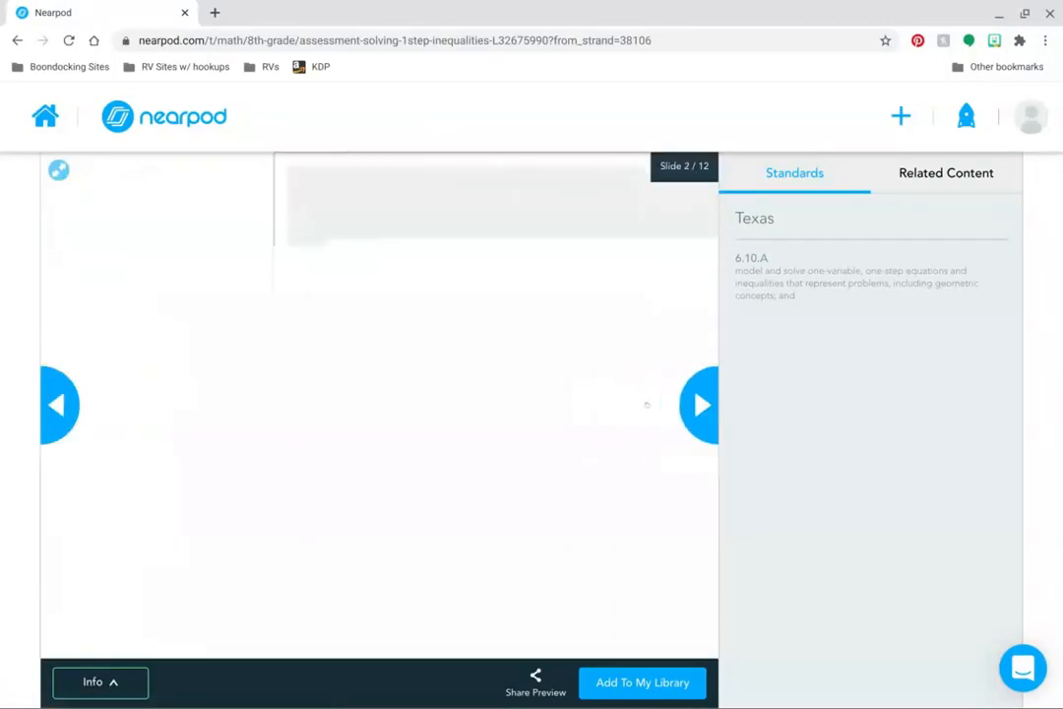
{"action": "left_click", "coordinate": [699, 402]}
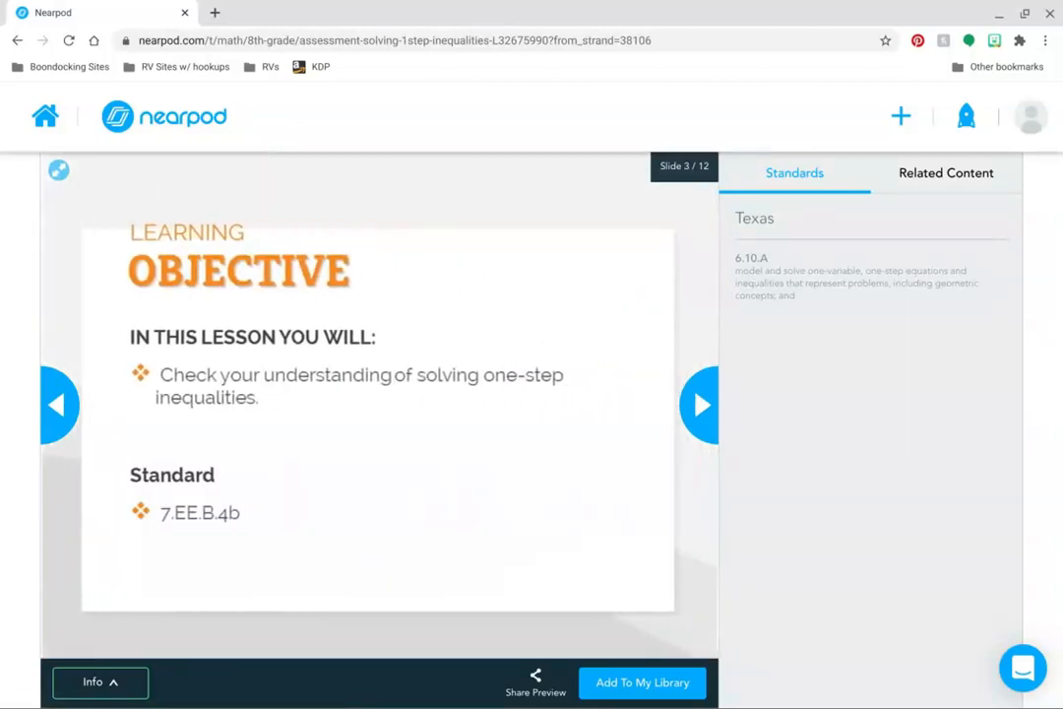
Page through the preview of the Solving 1-step Inequalities assessment from the Learning Objective slide to slide 8
{"action": "left_click", "coordinate": [699, 401]}
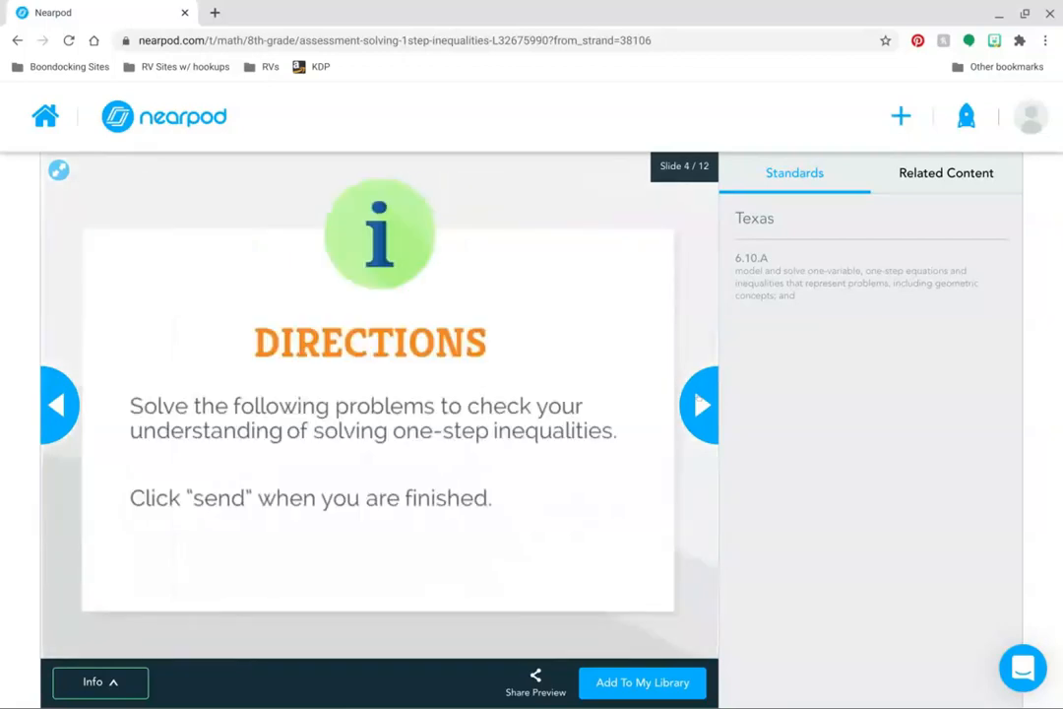
{"action": "left_click", "coordinate": [699, 401]}
{"action": "left_click", "coordinate": [699, 402]}
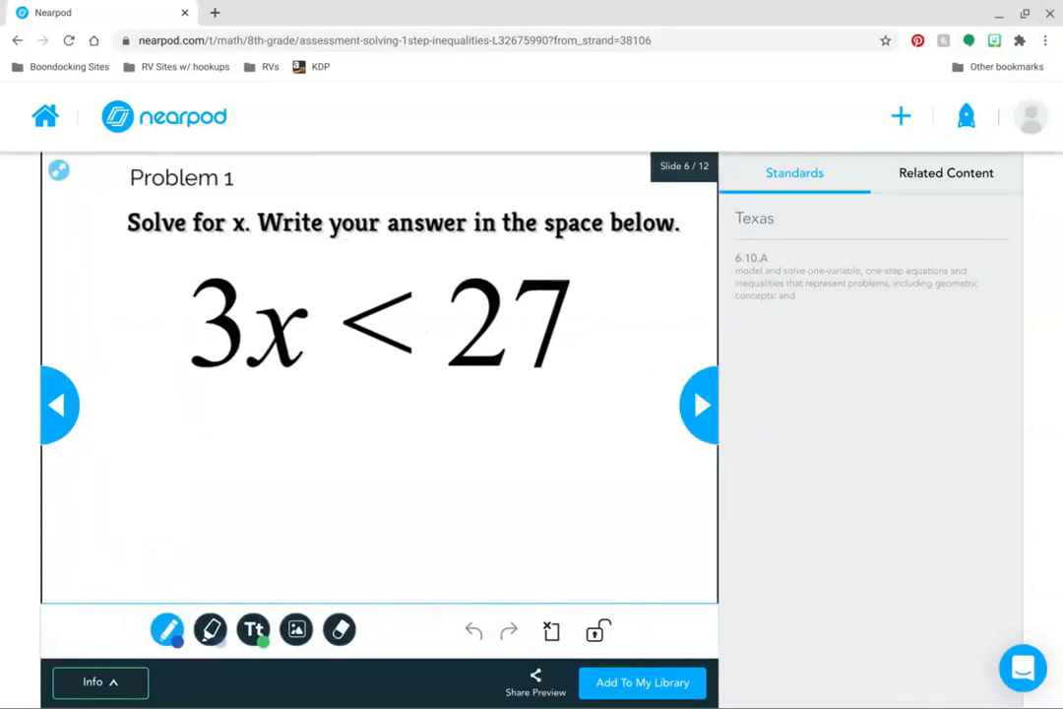
{"action": "left_click", "coordinate": [698, 402]}
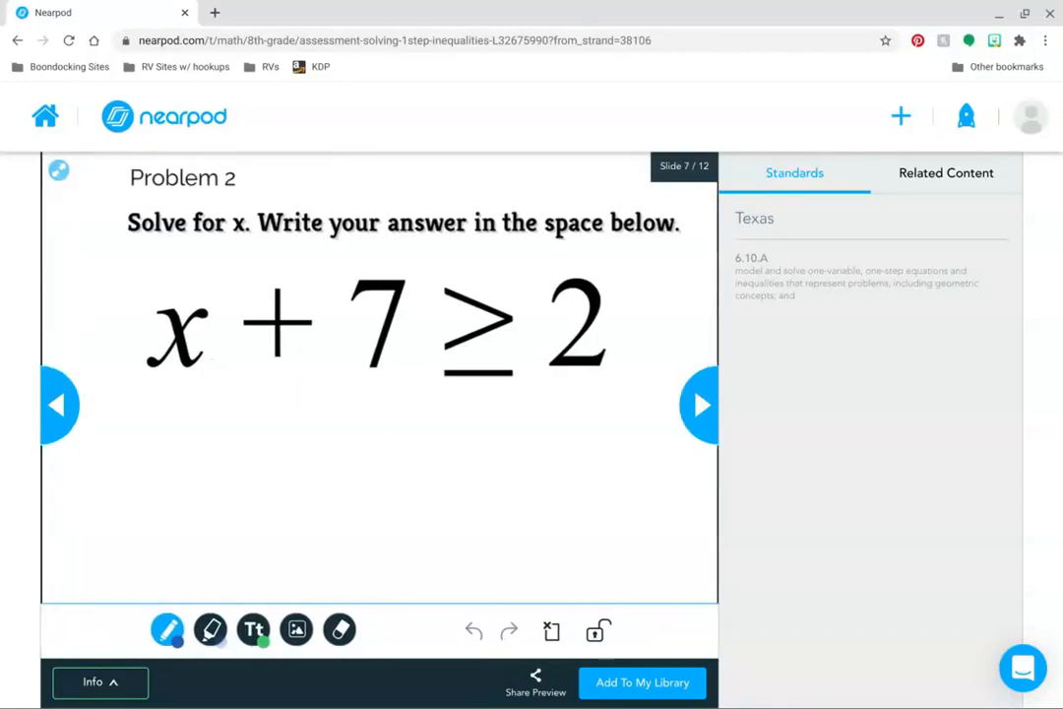
{"action": "left_click", "coordinate": [699, 401]}
Add the Solving 1-step Inequalities assessment to My Library and open the downloaded lesson itself for editing, without duplicating it
{"action": "left_click", "coordinate": [655, 674]}
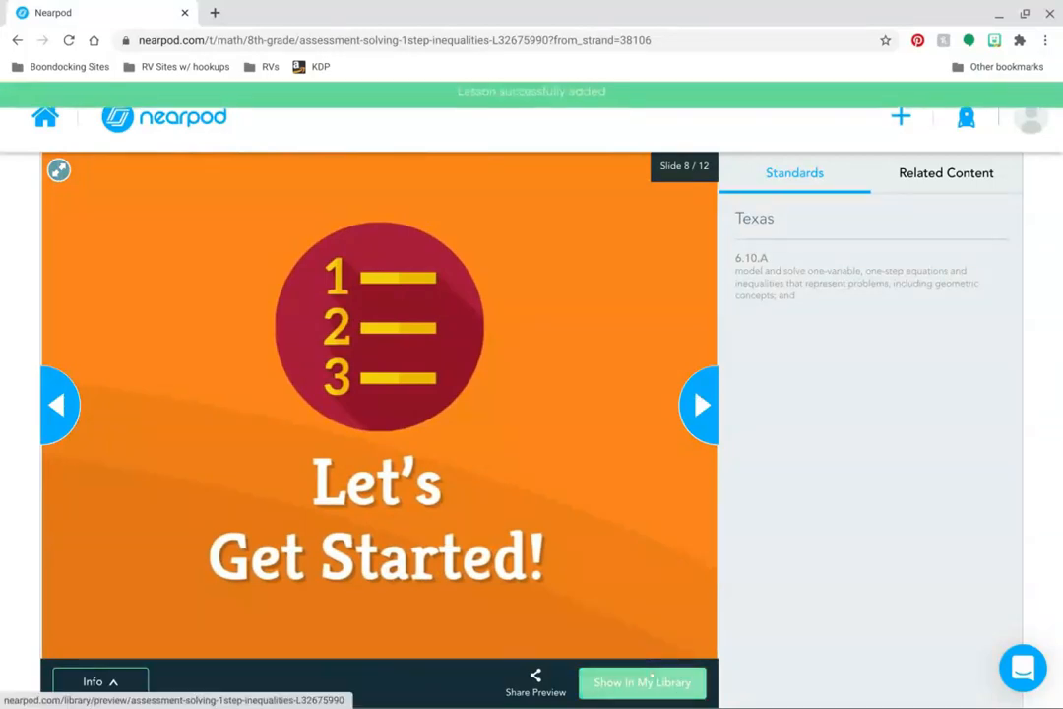
{"action": "left_click", "coordinate": [645, 682]}
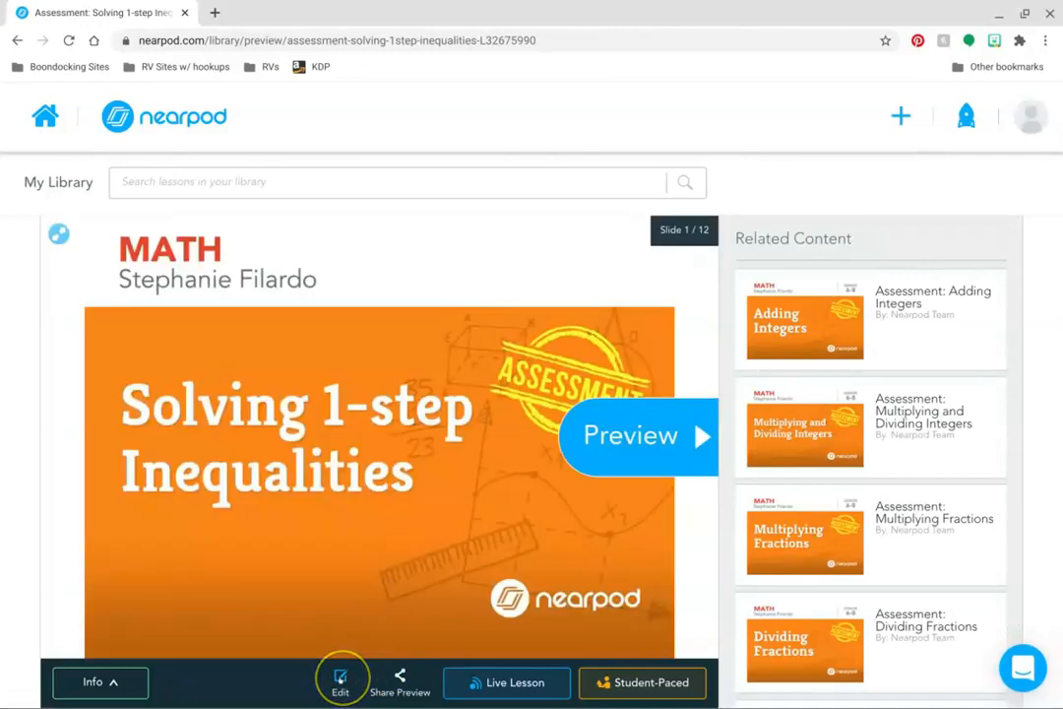
{"action": "left_click", "coordinate": [340, 677]}
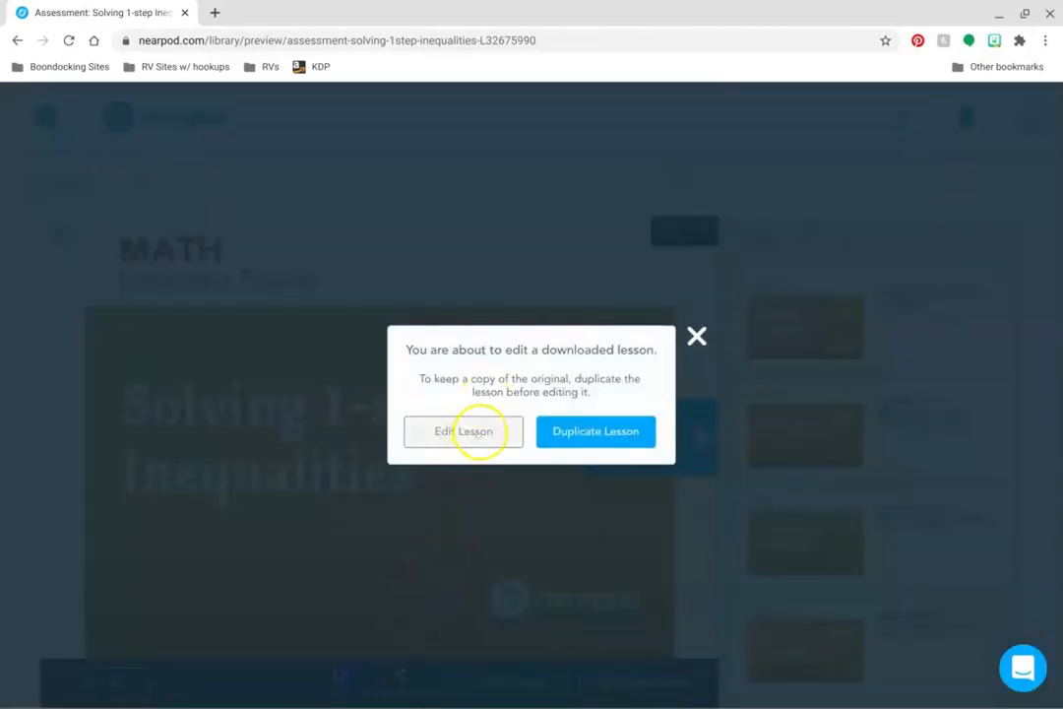
{"action": "left_click", "coordinate": [478, 431]}
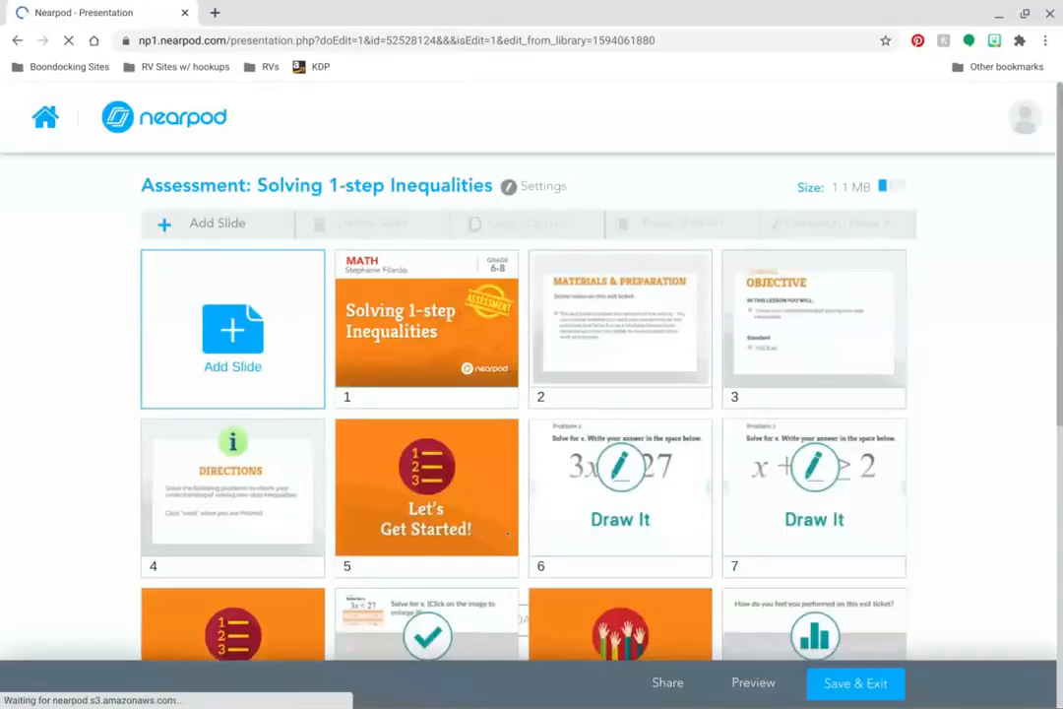
Delete the Materials & Preparation slide, slide 2, from the assessment
{"action": "scroll", "coordinate": [912, 380], "scroll_direction": "down", "scroll_amount": 2}
{"action": "scroll", "coordinate": [911, 380], "scroll_direction": "up", "scroll_amount": 1}
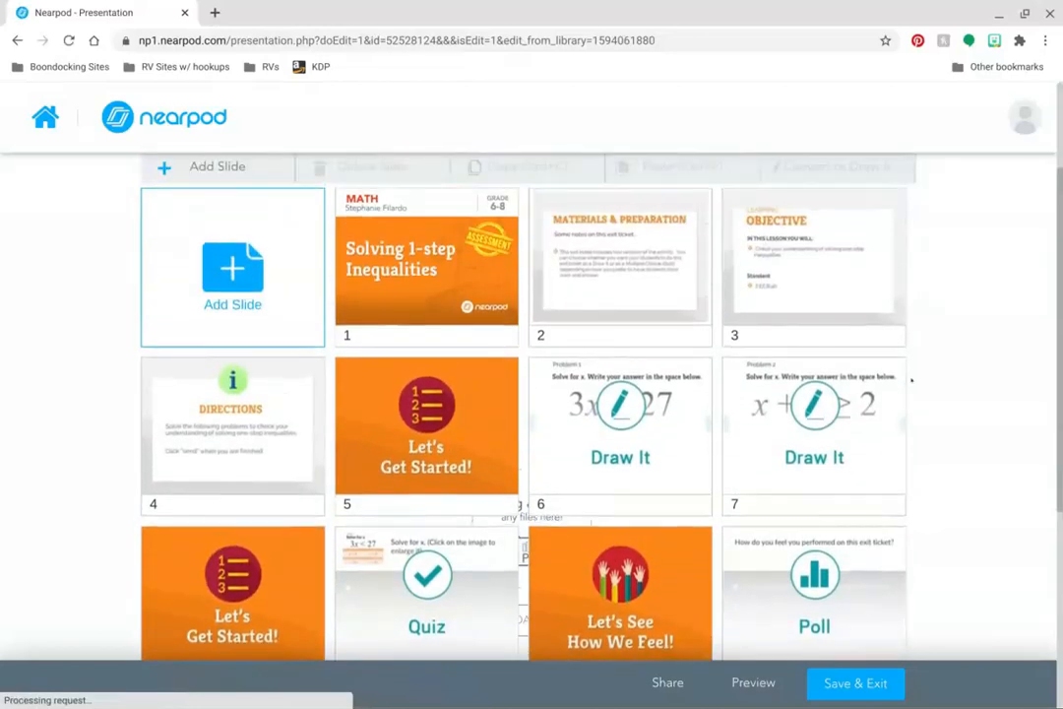
{"action": "scroll", "coordinate": [911, 380], "scroll_direction": "up", "scroll_amount": 1}
{"action": "left_click", "coordinate": [656, 287]}
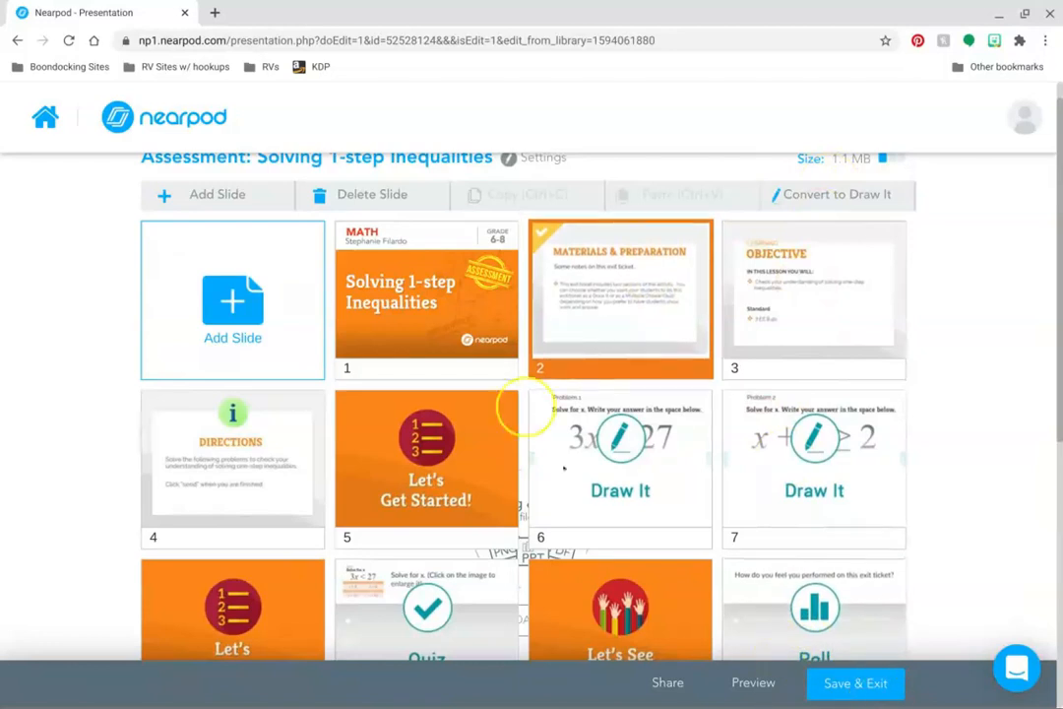
{"action": "left_click", "coordinate": [421, 196]}
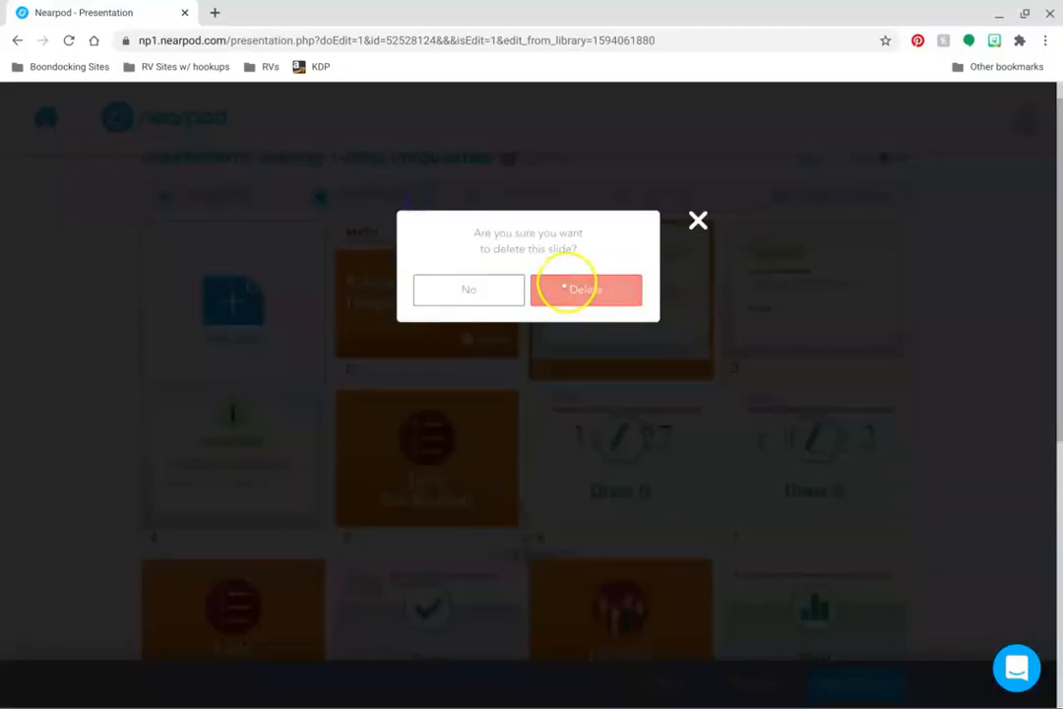
{"action": "left_click", "coordinate": [564, 288]}
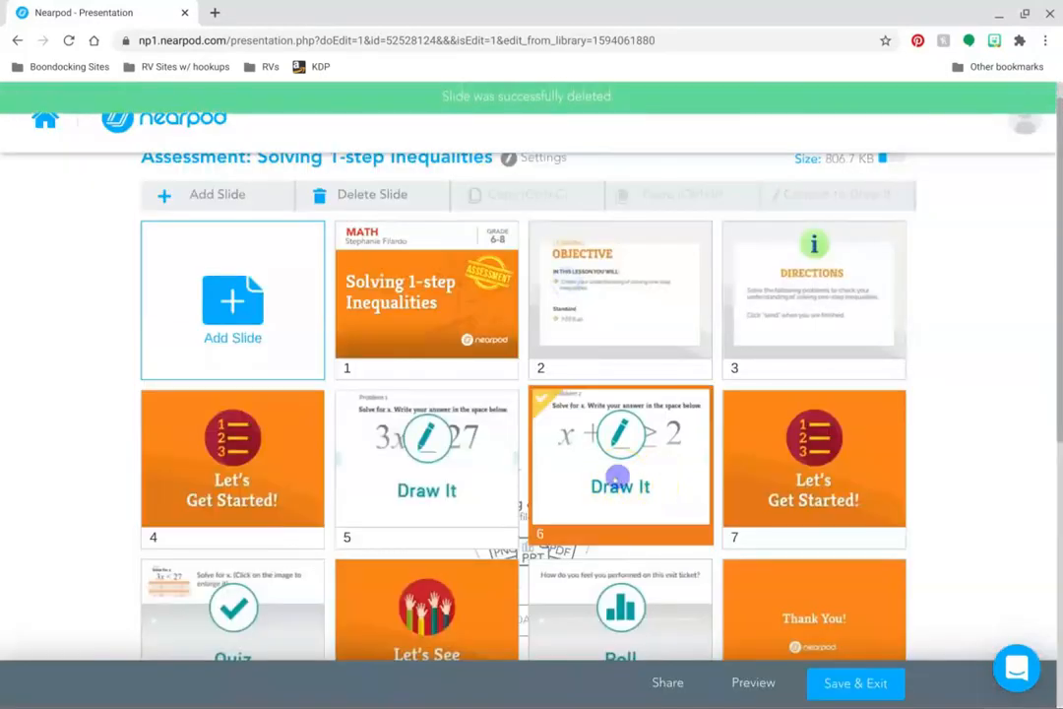
Look over the remaining slides and select the first Let's Get Started! slide to check the Convert to Draw It option
{"action": "scroll", "coordinate": [620, 478], "scroll_direction": "down", "scroll_amount": 2}
{"action": "left_click", "coordinate": [636, 475]}
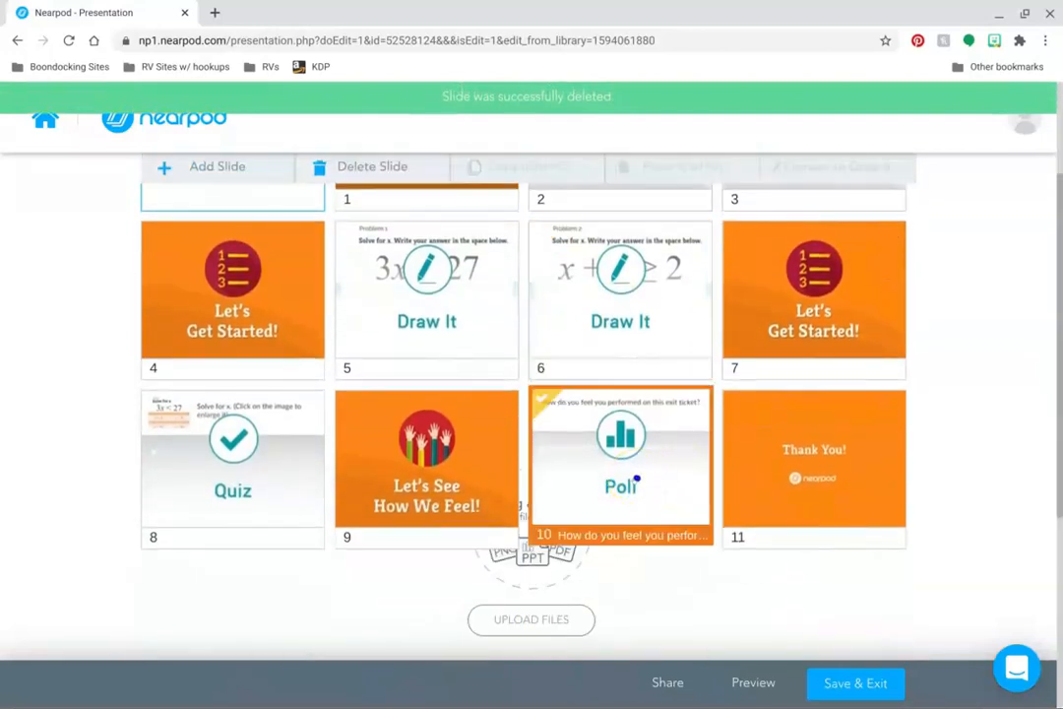
{"action": "scroll", "coordinate": [635, 478], "scroll_direction": "up", "scroll_amount": 2}
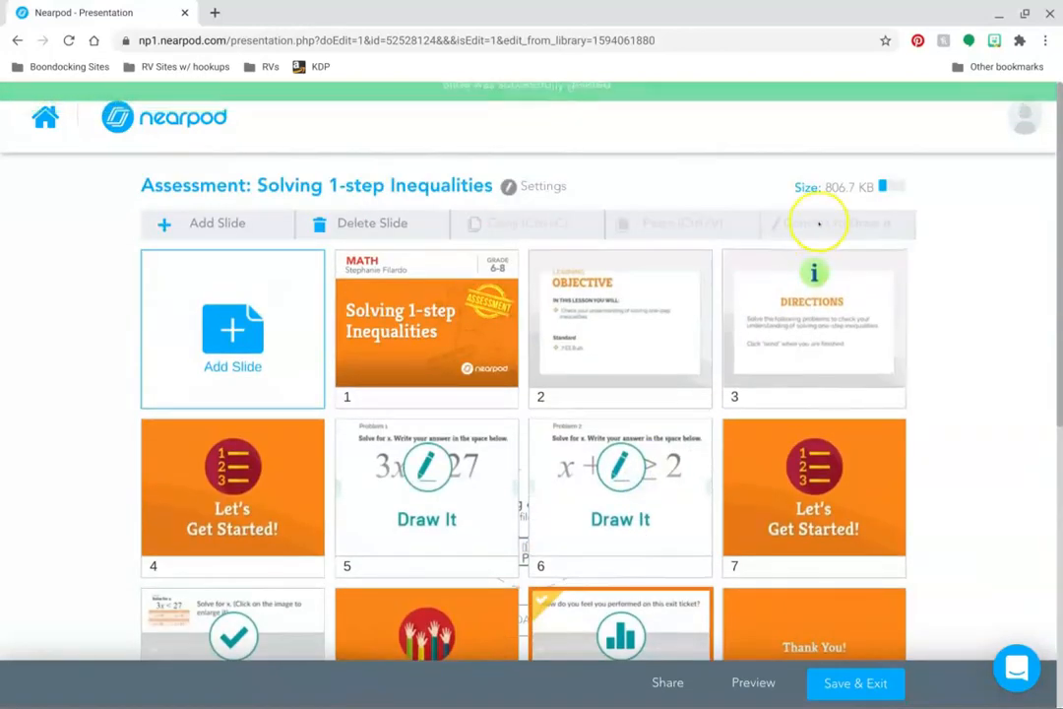
{"action": "left_click", "coordinate": [232, 443]}
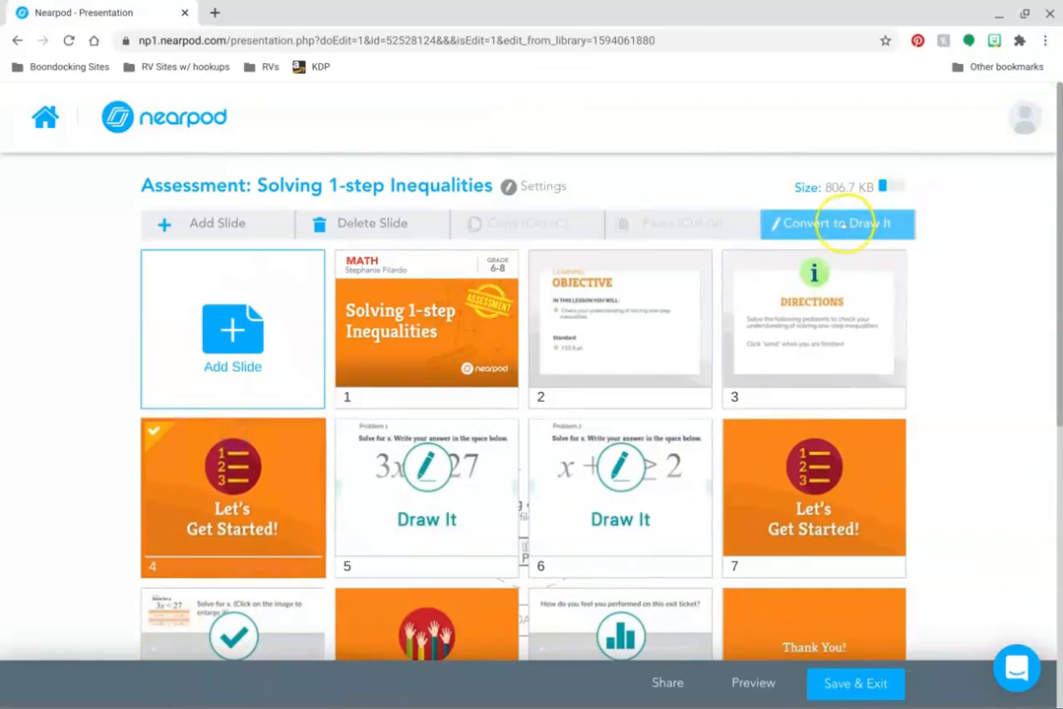
{"action": "scroll", "coordinate": [914, 441], "scroll_direction": "down", "scroll_amount": 1}
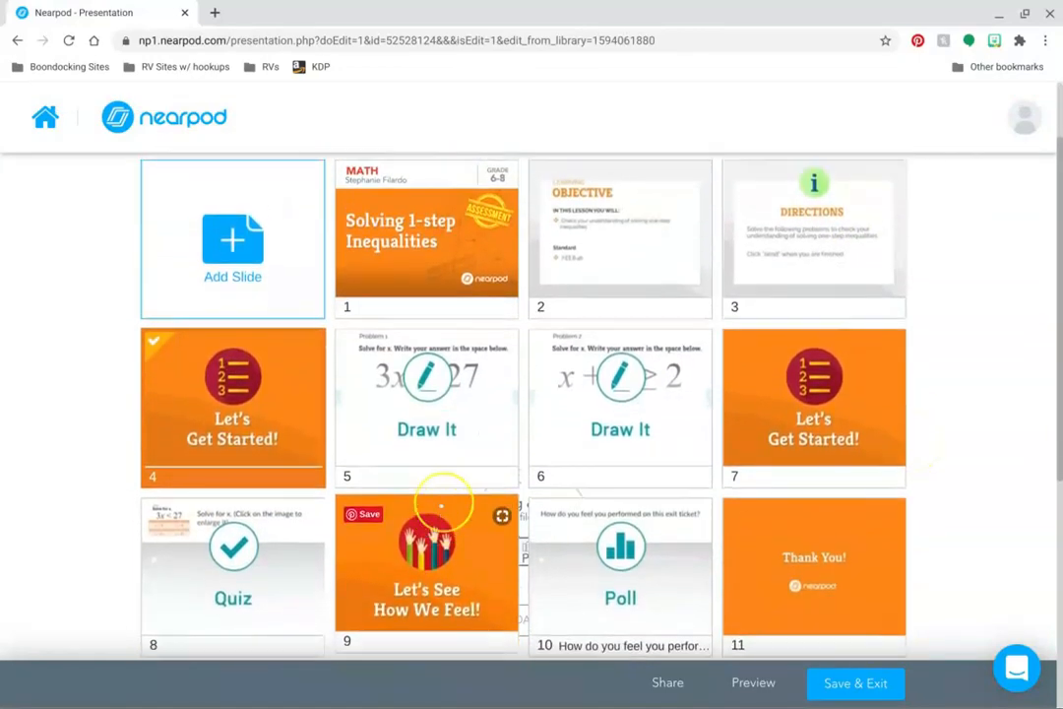
{"action": "scroll", "coordinate": [441, 504], "scroll_direction": "up", "scroll_amount": 1}
{"action": "left_click", "coordinate": [266, 332]}
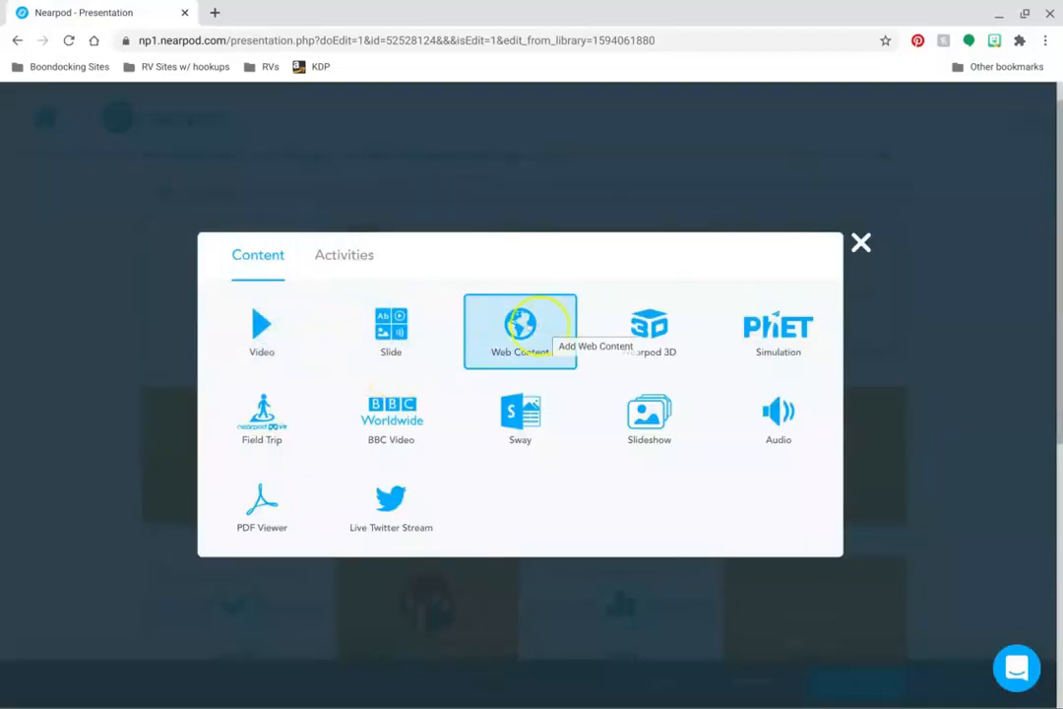
{"action": "left_click", "coordinate": [528, 321]}
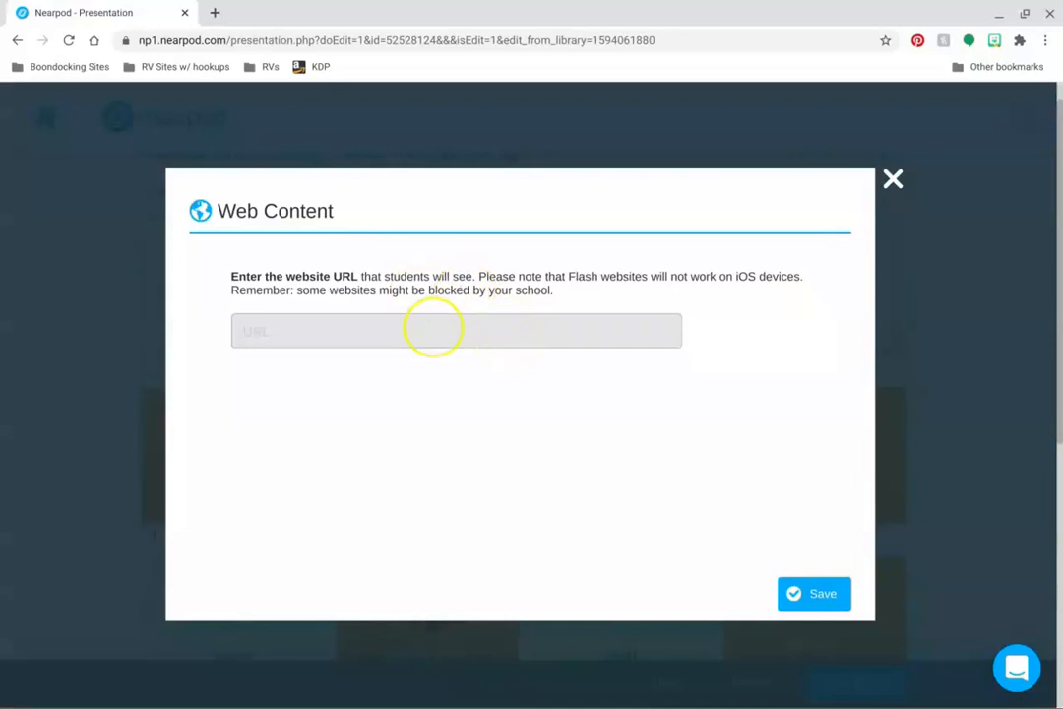
{"action": "left_click", "coordinate": [431, 329]}
{"action": "left_click", "coordinate": [423, 370]}
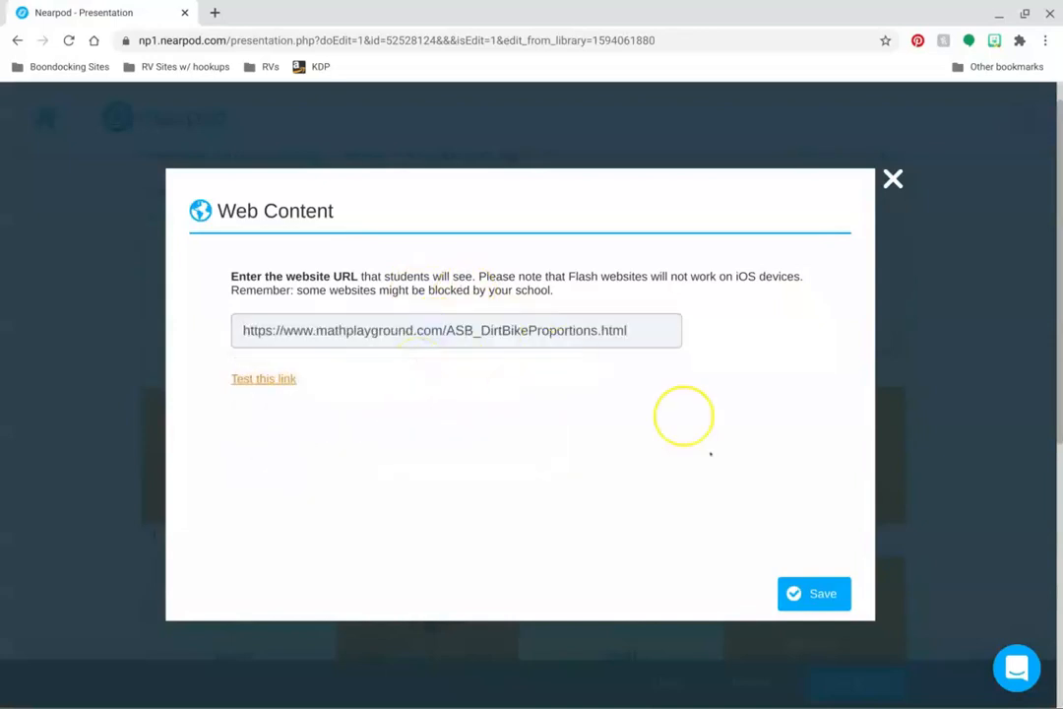
{"action": "left_click", "coordinate": [807, 595]}
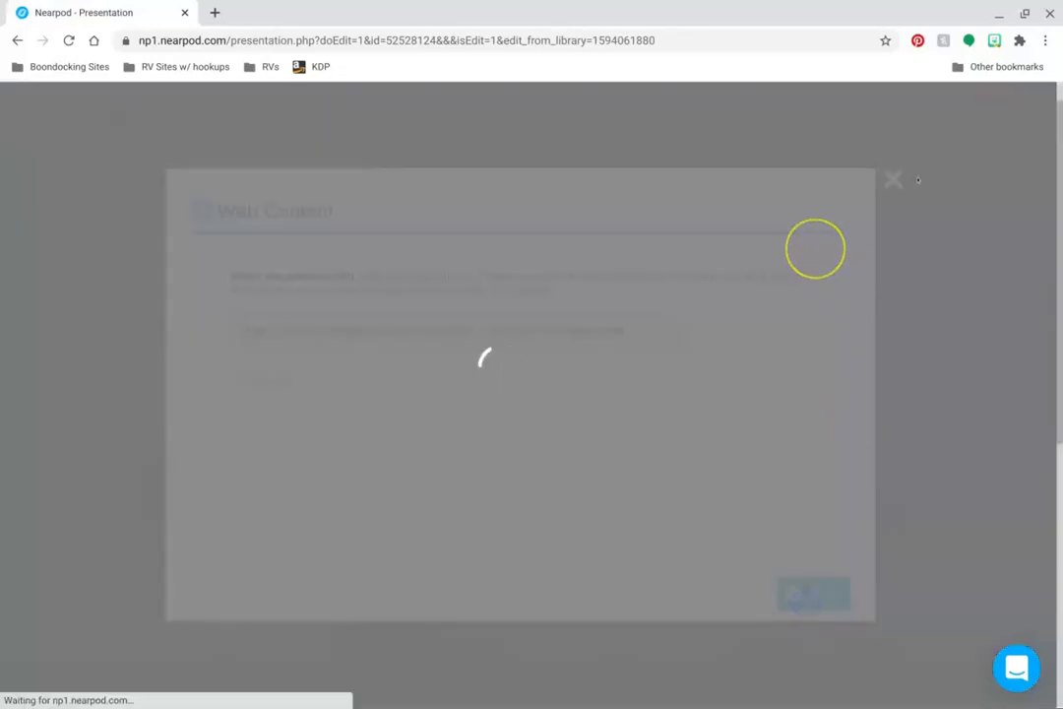
Move the Dirt Bike Proportions web slide to position 6, between the Problem 1 and Problem 2 Draw It slides
{"action": "scroll", "coordinate": [804, 461], "scroll_direction": "down", "scroll_amount": 1}
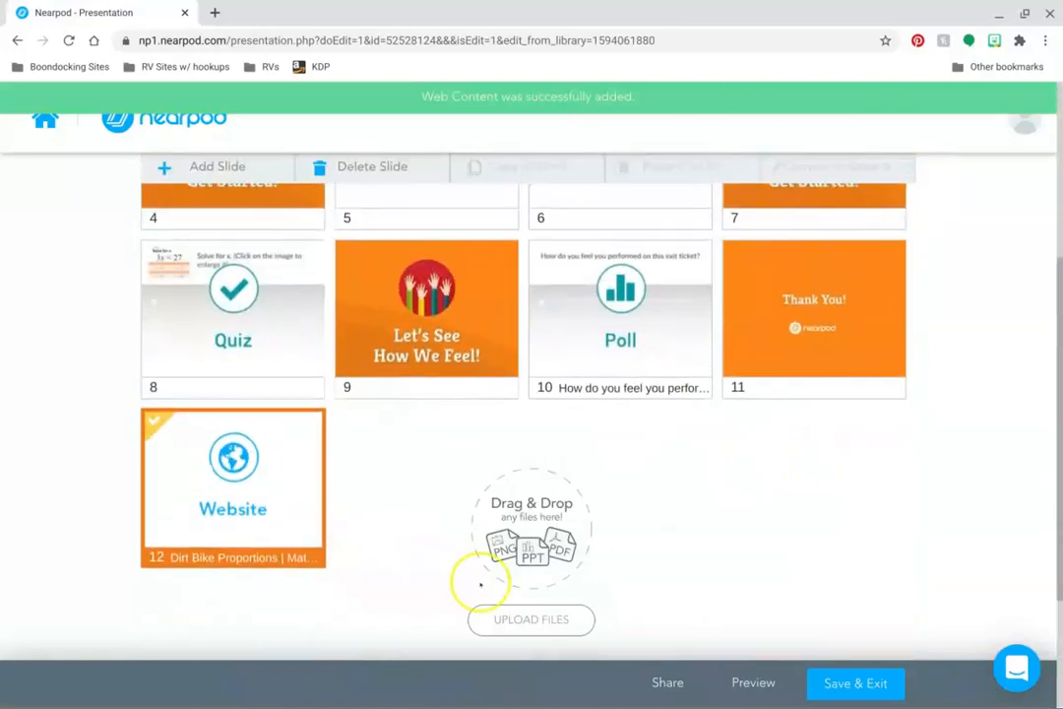
{"action": "scroll", "coordinate": [481, 581], "scroll_direction": "up", "scroll_amount": 1}
{"action": "left_click_drag", "start_coordinate": [295, 596], "coordinate": [345, 273]}
{"action": "scroll", "coordinate": [534, 392], "scroll_direction": "up", "scroll_amount": 1}
{"action": "scroll", "coordinate": [534, 392], "scroll_direction": "up", "scroll_amount": 1}
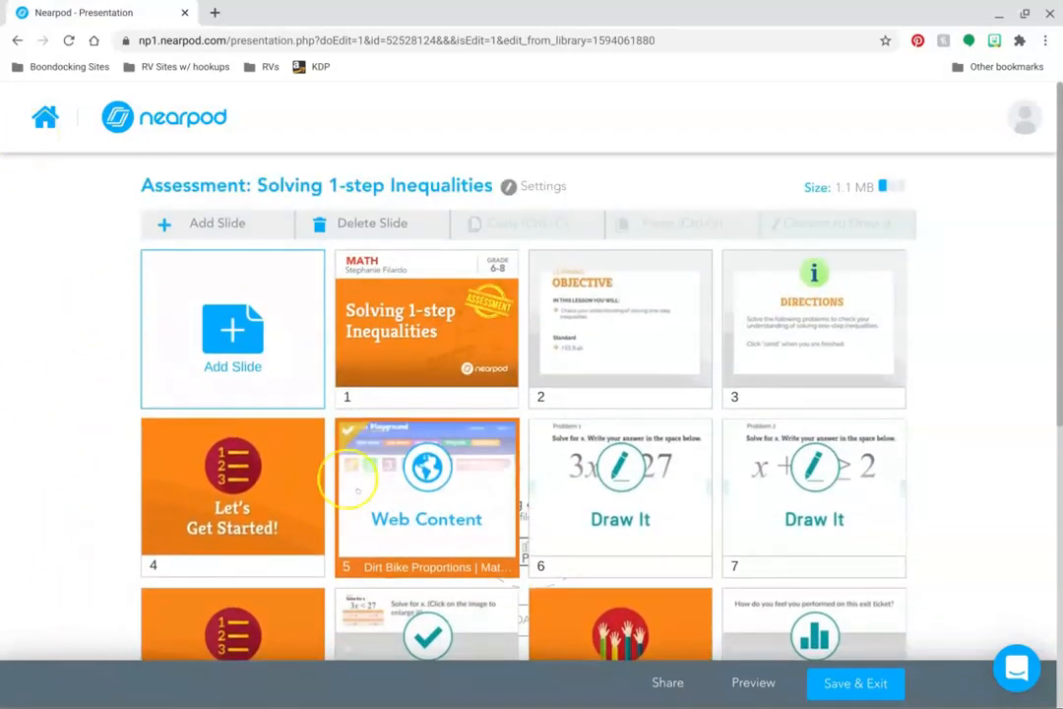
{"action": "mouse_move", "coordinate": [456, 508]}
{"action": "left_mouse_down"}
{"action": "mouse_move", "coordinate": [652, 451]}
{"action": "mouse_move", "coordinate": [686, 483]}
{"action": "left_mouse_up"}
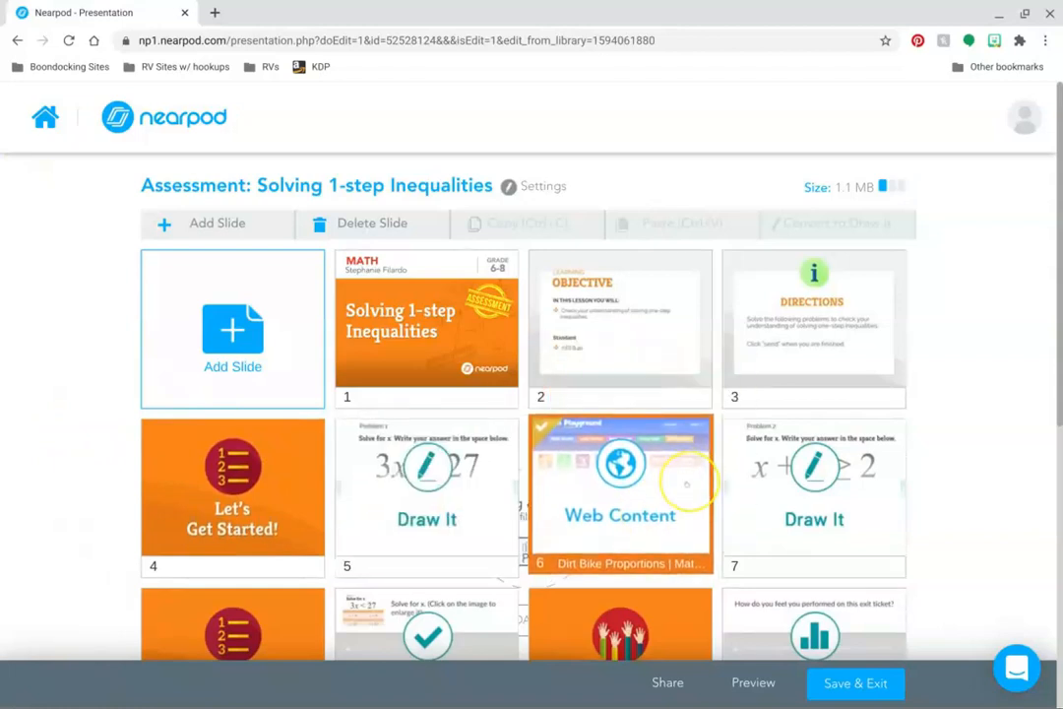